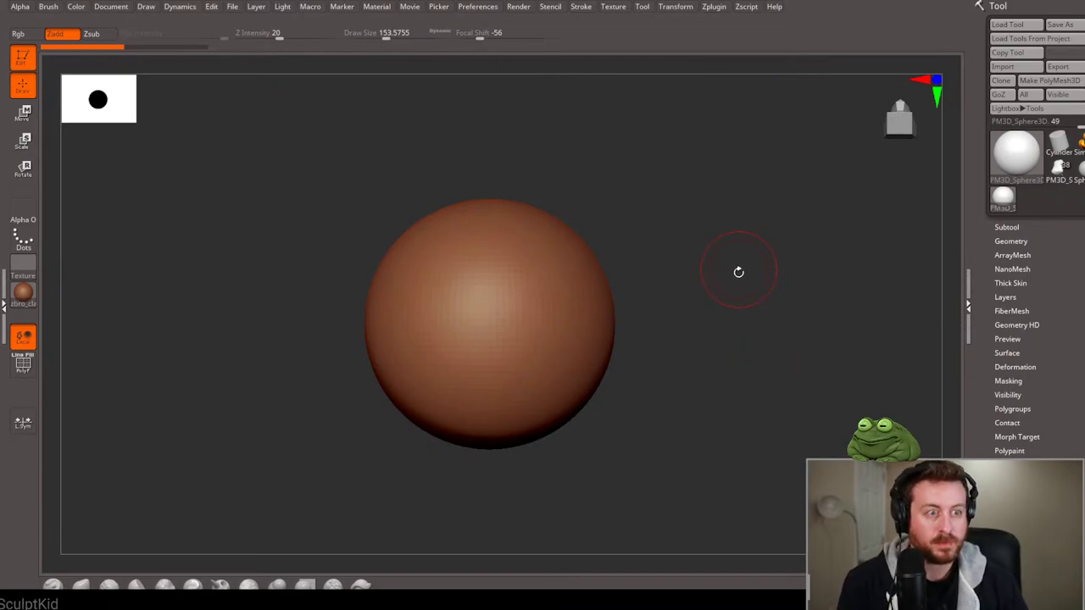
# Enlarge the brush to about 191 and sculpt a vertical nose ridge and V-shaped brow.
pyautogui.moveTo(686, 288)
pyautogui.mouseDown()
pyautogui.moveTo(703, 317)
pyautogui.moveTo(654, 424)
pyautogui.mouseUp()
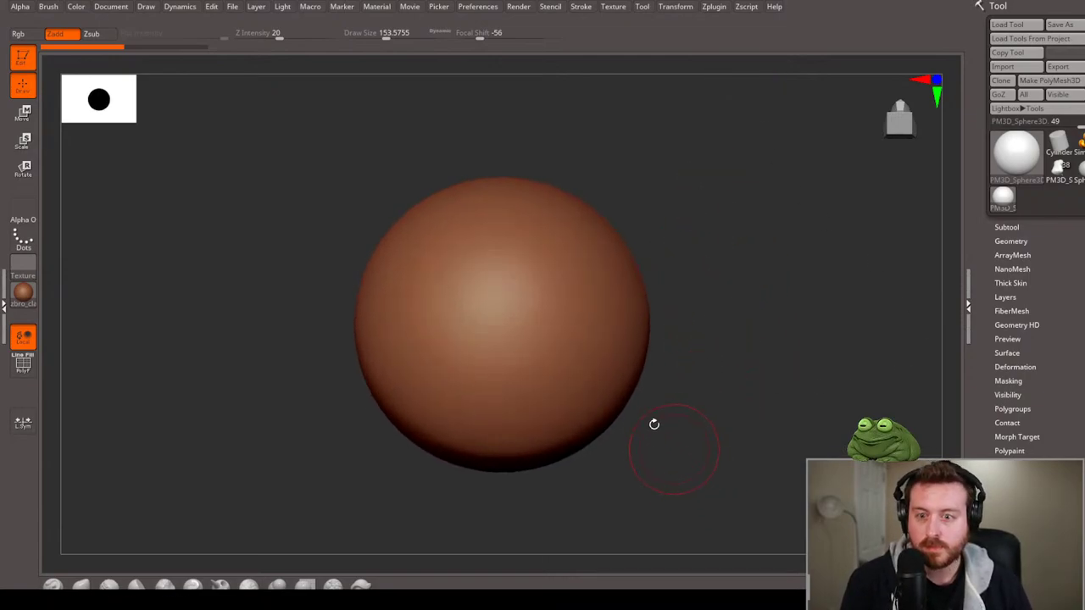
pyautogui.press('space')
pyautogui.keyDown('alt'); pyautogui.moveTo(744, 385); pyautogui.dragTo(729, 350); pyautogui.keyUp('alt')
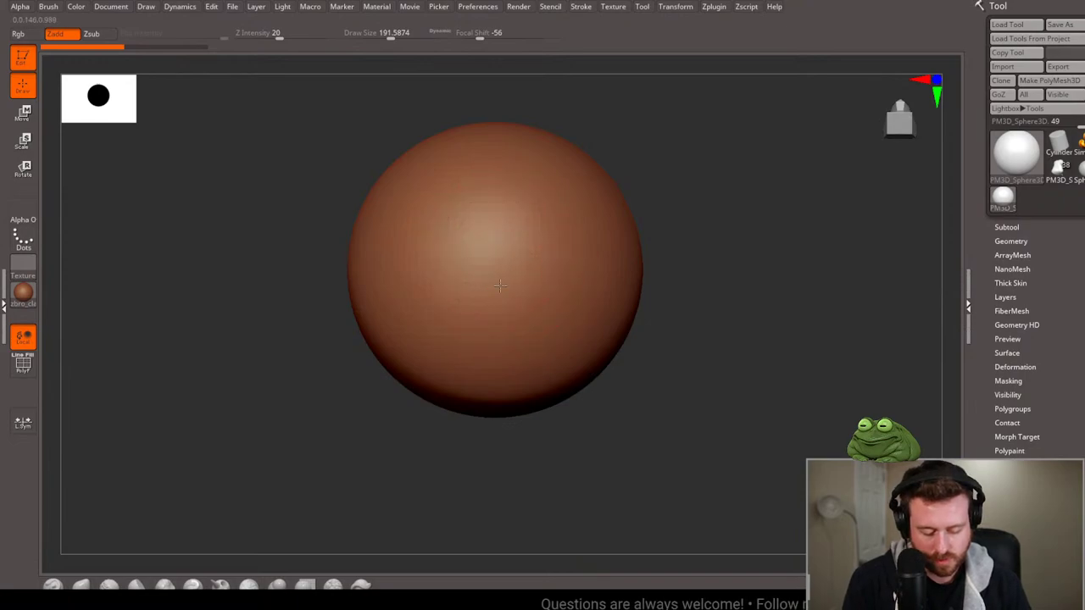
pyautogui.moveTo(496, 218); pyautogui.dragTo(496, 254)
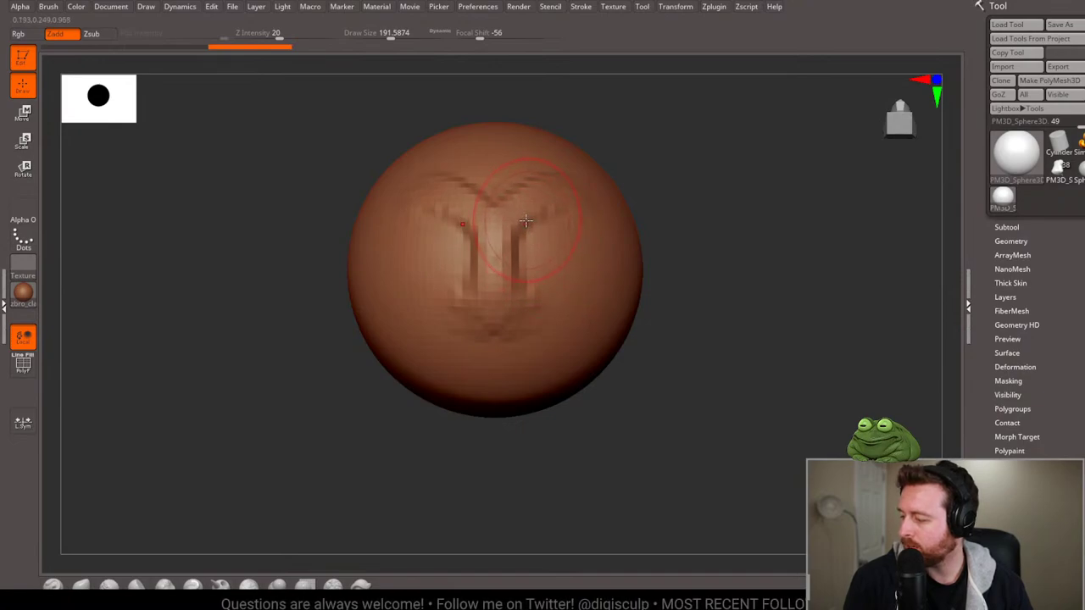
pyautogui.moveTo(499, 200); pyautogui.dragTo(518, 178)
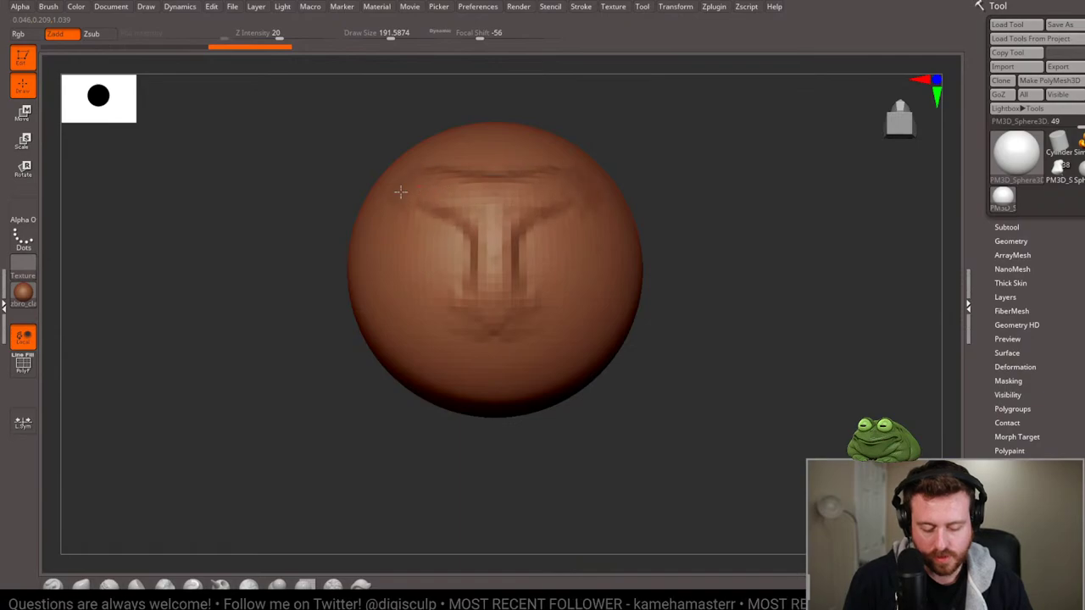
# Zoom out, raise the brush size to 1000 and orbit to view the sphere's side.
pyautogui.moveTo(738, 269)
pyautogui.mouseDown()
pyautogui.moveTo(712, 234)
pyautogui.moveTo(699, 308)
pyautogui.moveTo(225, 516)
pyautogui.mouseUp()
pyautogui.moveTo(719, 339)
pyautogui.mouseDown()
pyautogui.moveTo(696, 267)
pyautogui.moveTo(741, 269)
pyautogui.mouseUp()
pyautogui.press('space')
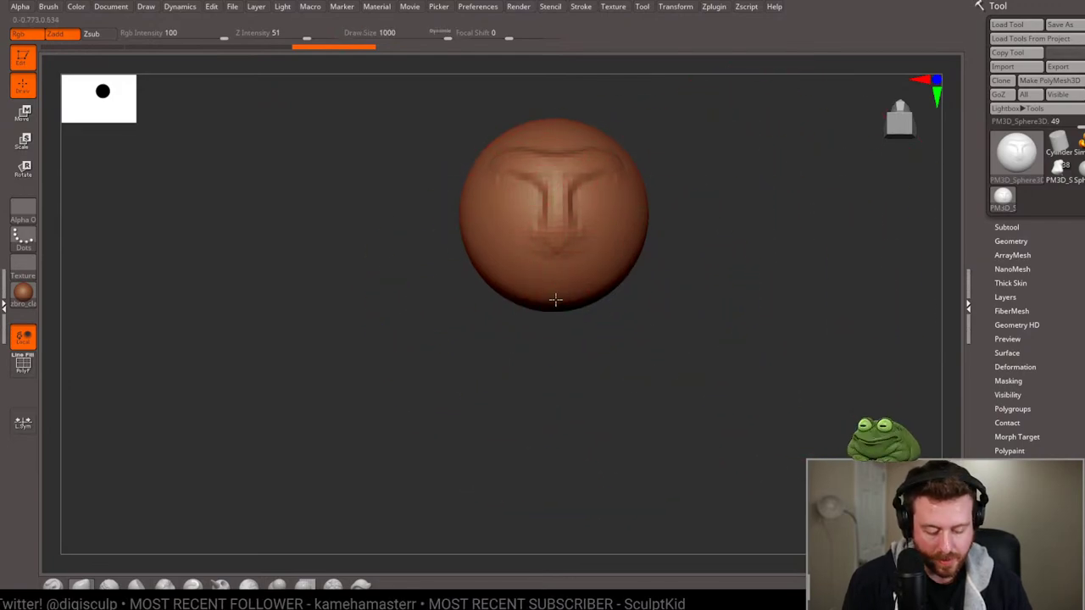
pyautogui.moveTo(556, 299)
pyautogui.mouseDown()
pyautogui.moveTo(650, 313)
pyautogui.moveTo(571, 276)
pyautogui.moveTo(343, 314)
pyautogui.mouseUp()
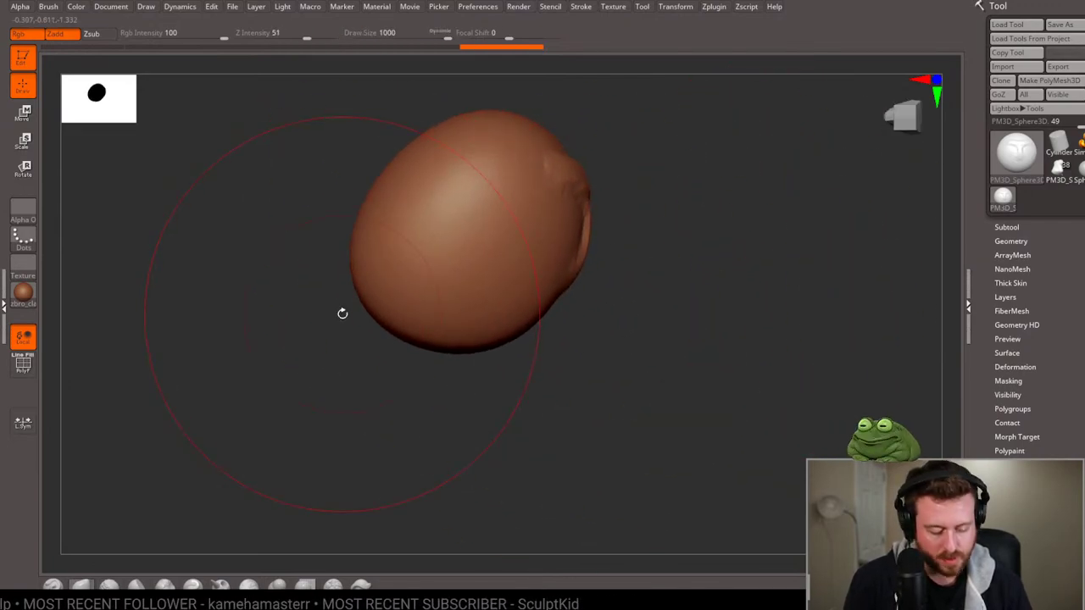
# Switch to the T-rex dinosaur scene, frame it and apply BasicMaterial.
pyautogui.click(1058, 166)
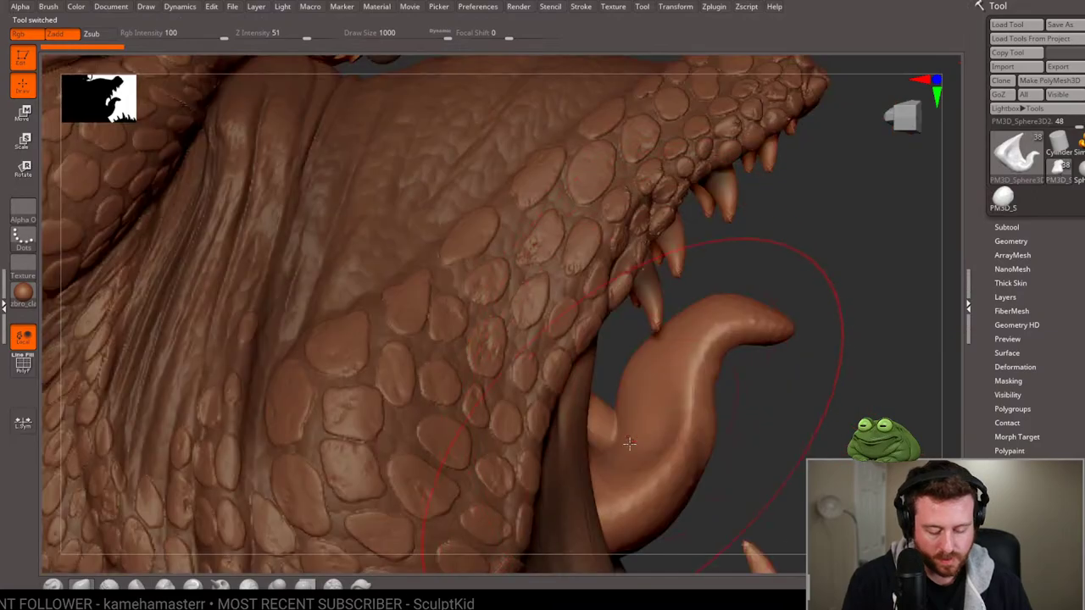
pyautogui.moveTo(878, 316)
pyautogui.mouseDown()
pyautogui.moveTo(869, 223)
pyautogui.moveTo(853, 257)
pyautogui.mouseUp()
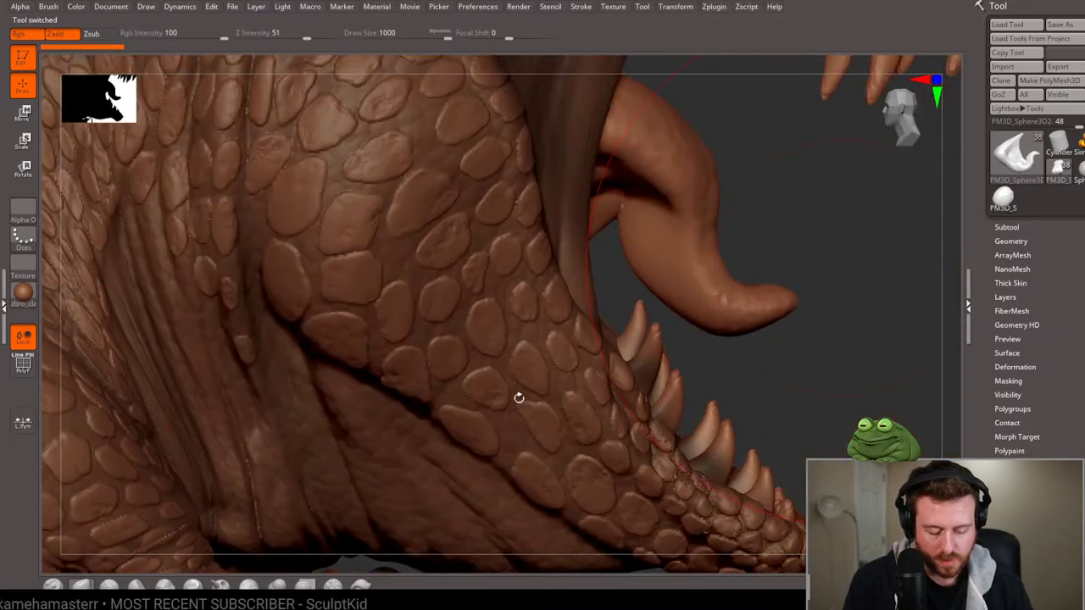
pyautogui.press('f')
pyautogui.click(23, 292)
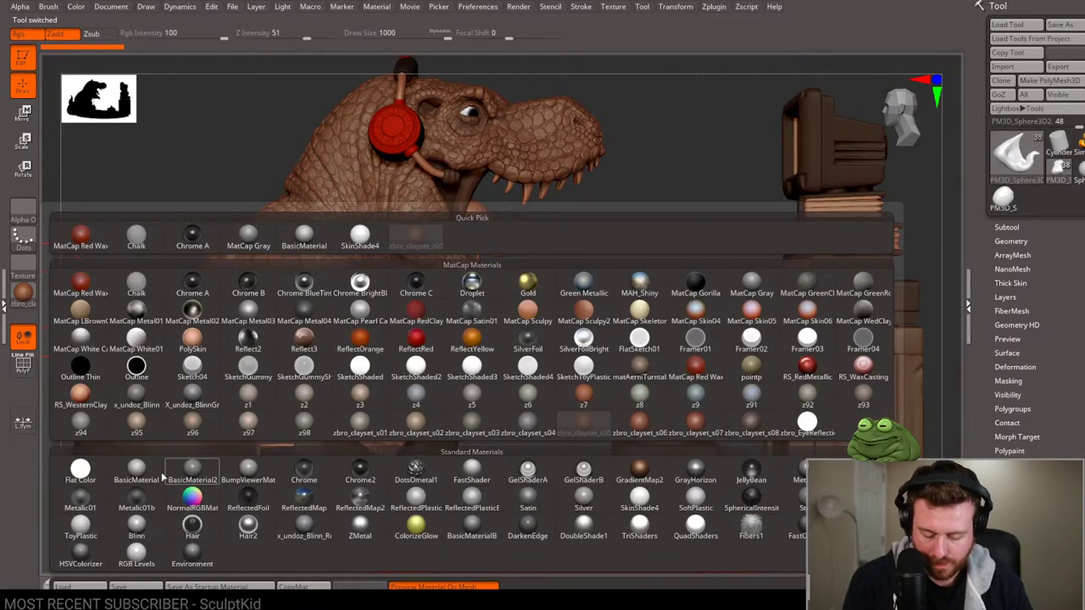
pyautogui.click(134, 471)
# Zoom out on the scene and shrink the brush size to about 567.
pyautogui.rightClick(608, 288)
pyautogui.moveTo(608, 288)
pyautogui.mouseDown(button='right')
pyautogui.moveTo(600, 317)
pyautogui.moveTo(569, 348)
pyautogui.mouseUp(button='right')
pyautogui.rightClick(600, 317)
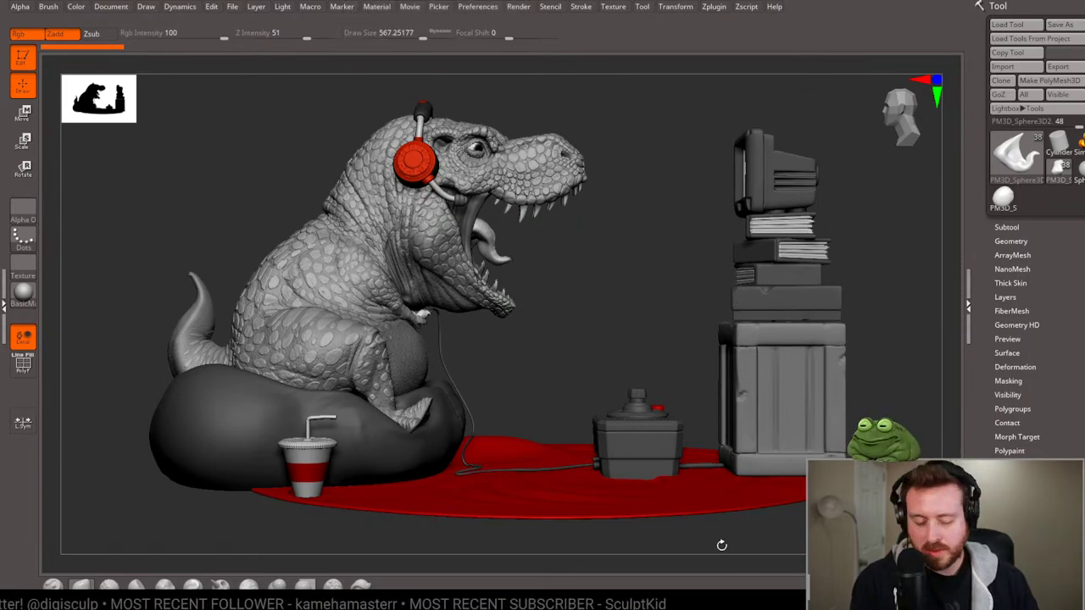
# Orbit around the dinosaur scene and show its 12 subtools, including gamerdino and Extract2.
pyautogui.moveTo(660, 269); pyautogui.dragTo(637, 291)
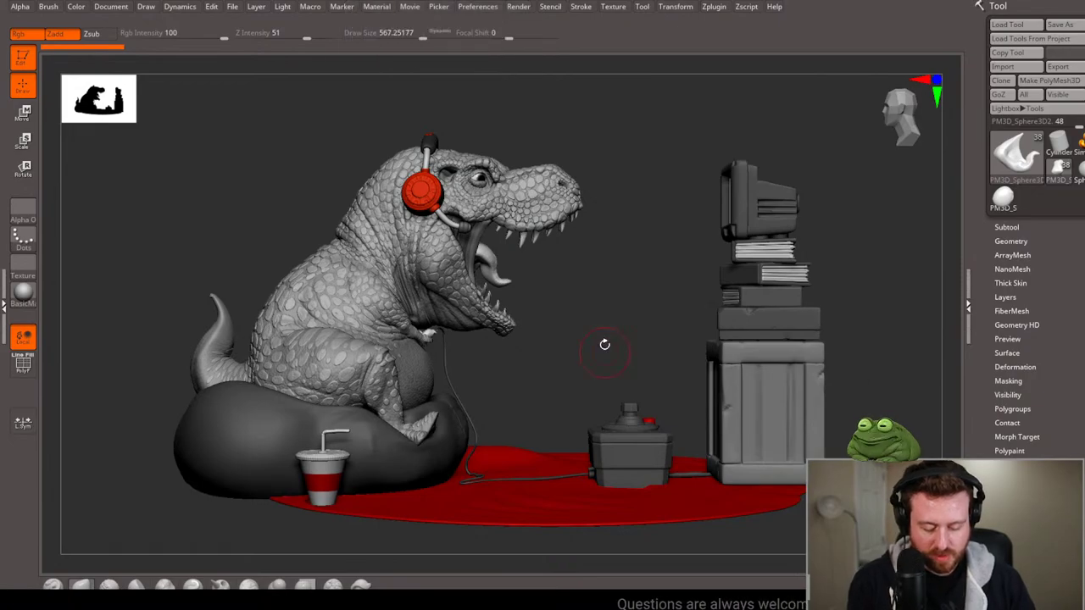
pyautogui.moveTo(573, 351)
pyautogui.mouseDown()
pyautogui.moveTo(585, 348)
pyautogui.moveTo(587, 400)
pyautogui.mouseUp()
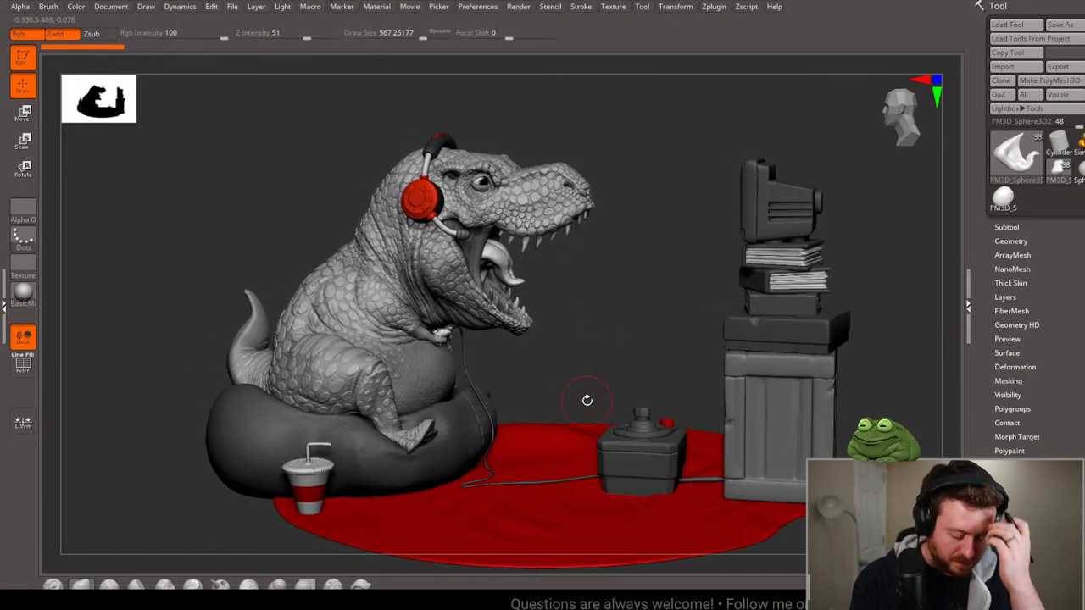
pyautogui.click(1007, 227)
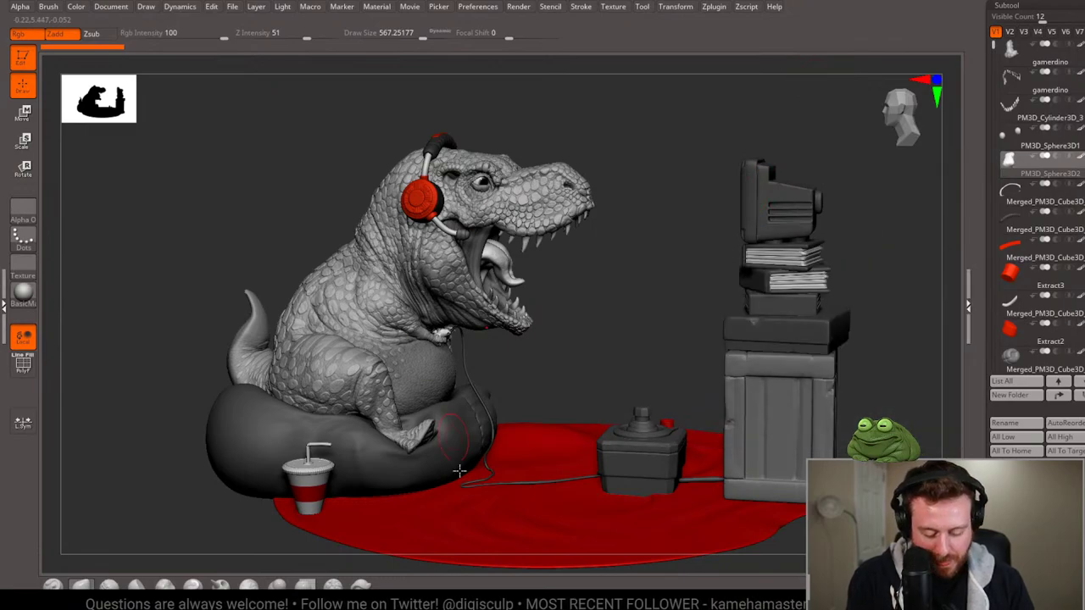
pyautogui.keyDown('alt'); pyautogui.click(526, 531); pyautogui.keyUp('alt')
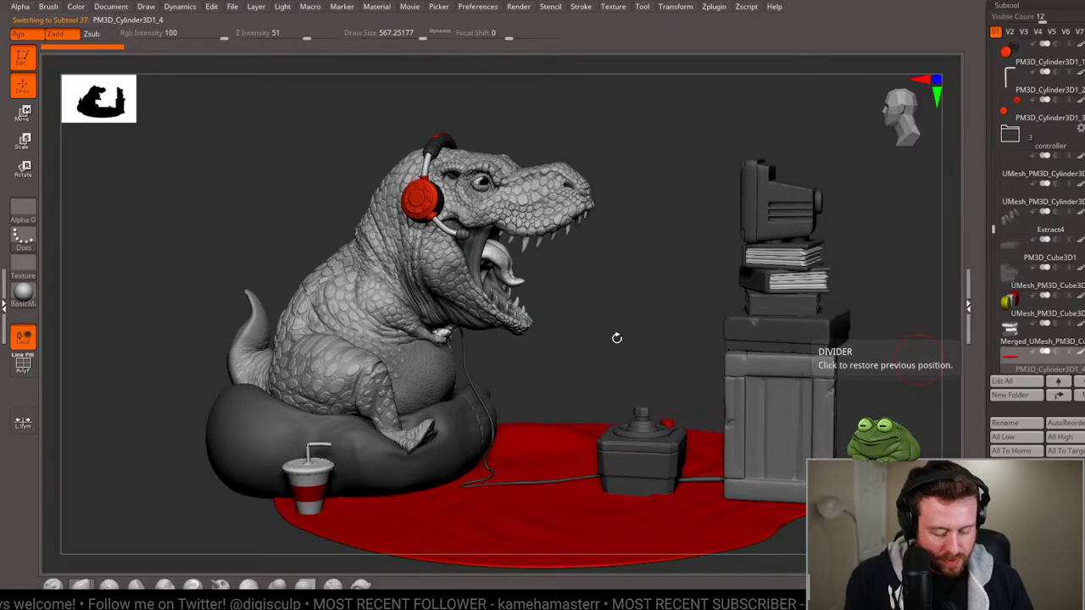
pyautogui.moveTo(617, 339)
pyautogui.mouseDown()
pyautogui.moveTo(610, 351)
pyautogui.moveTo(668, 354)
pyautogui.moveTo(649, 315)
pyautogui.moveTo(709, 310)
pyautogui.moveTo(653, 327)
pyautogui.mouseUp()
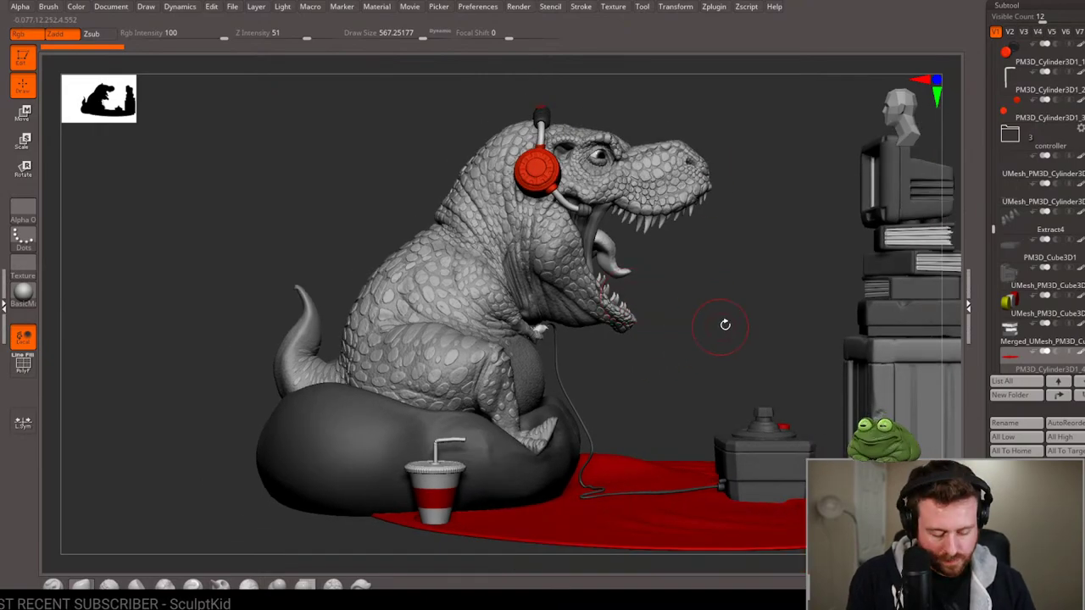
pyautogui.moveTo(724, 324); pyautogui.dragTo(709, 342)
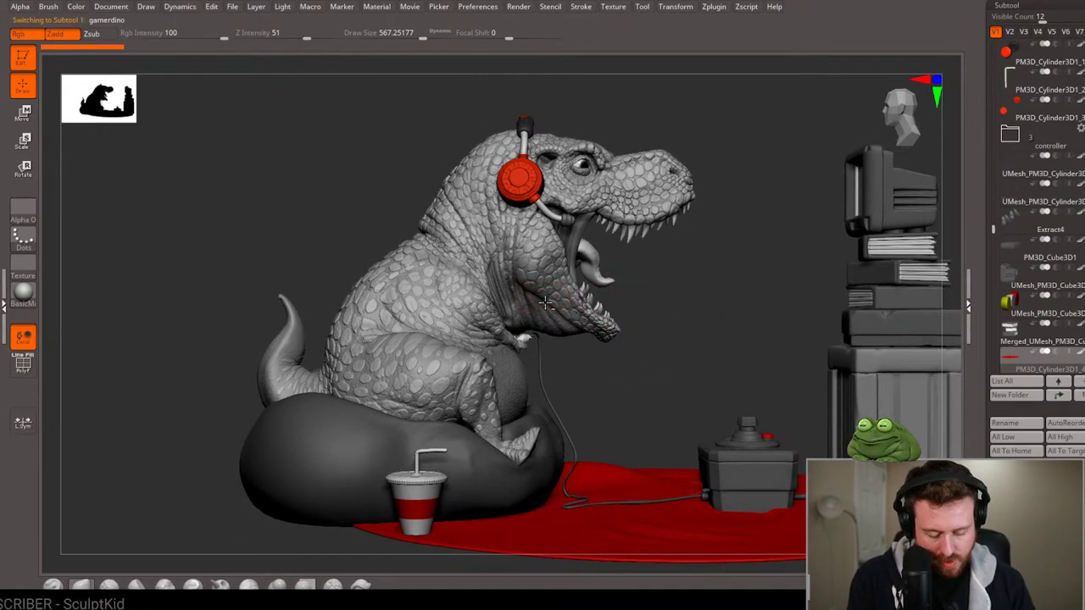
pyautogui.hotkey('ctrl', 'shift', 's')
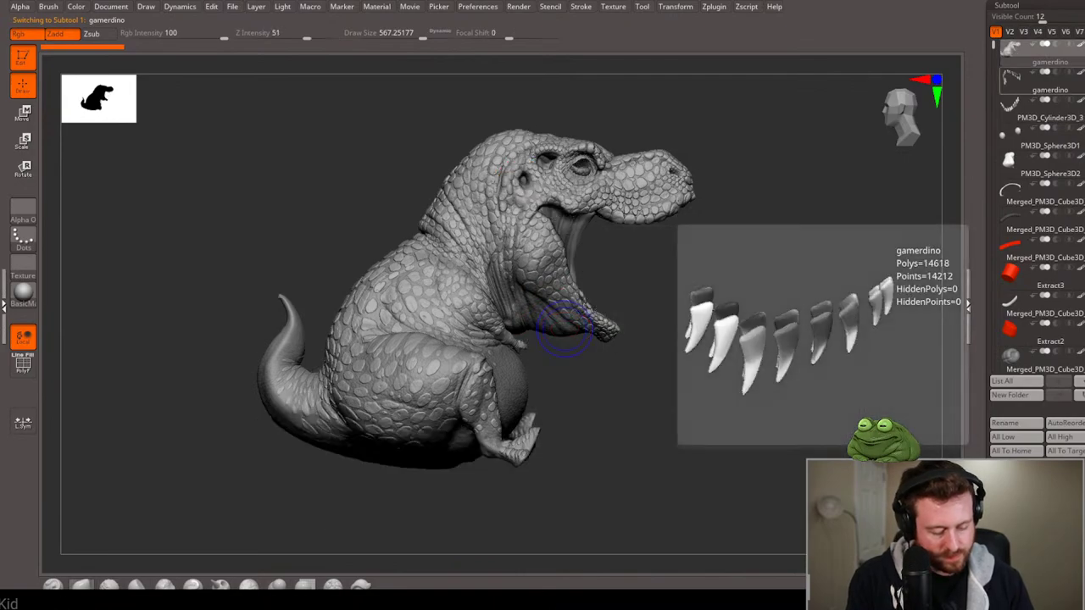
pyautogui.hotkey('ctrl', 'shift', 's')
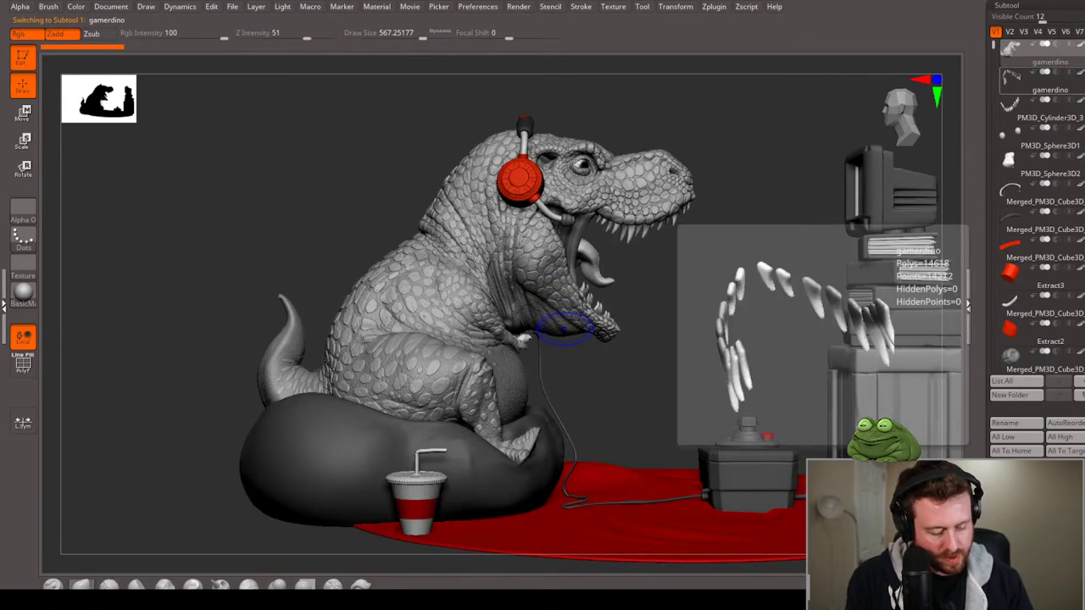
pyautogui.moveTo(1045, 202)
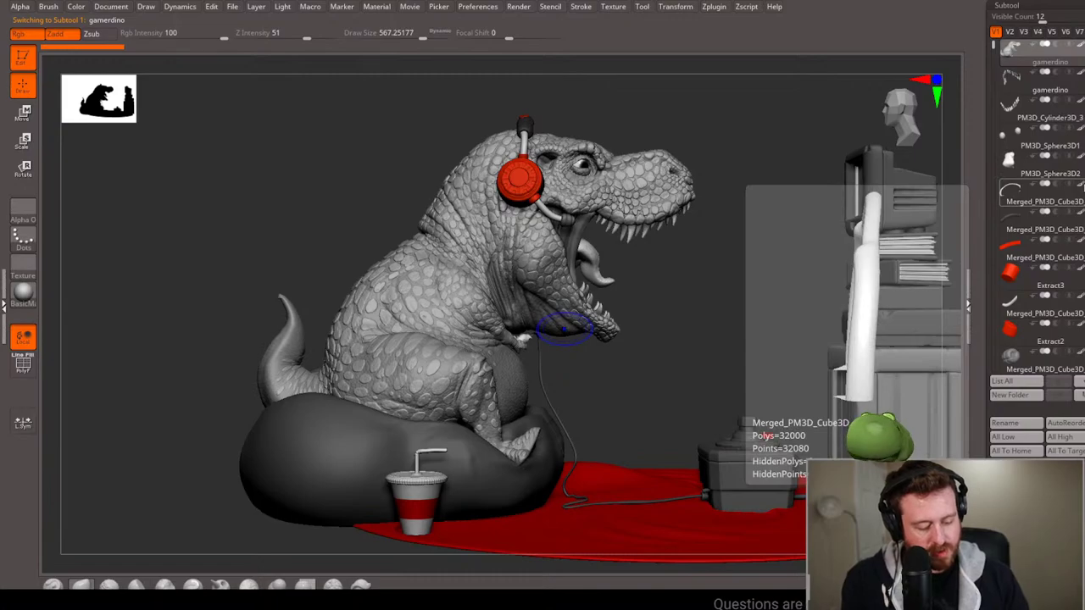
pyautogui.click(1012, 173)
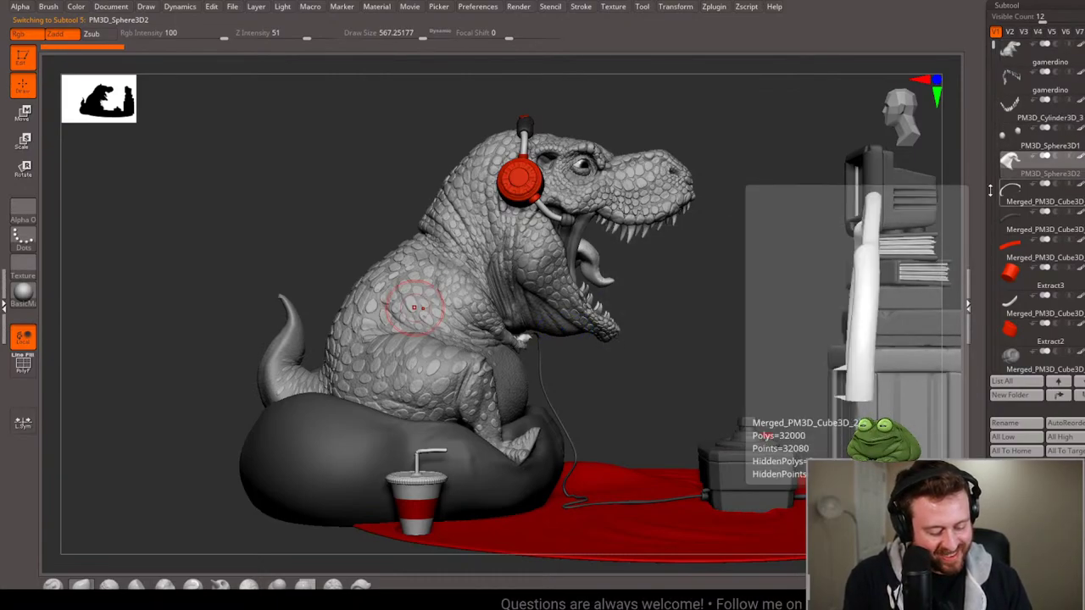
pyautogui.click(1013, 196)
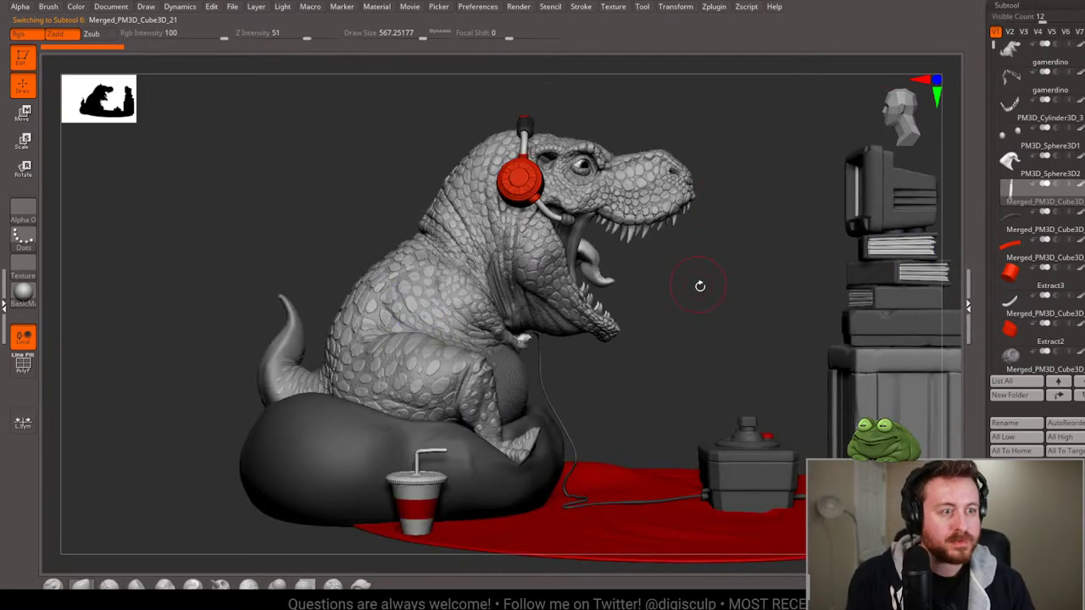
pyautogui.moveTo(700, 283); pyautogui.dragTo(711, 313)
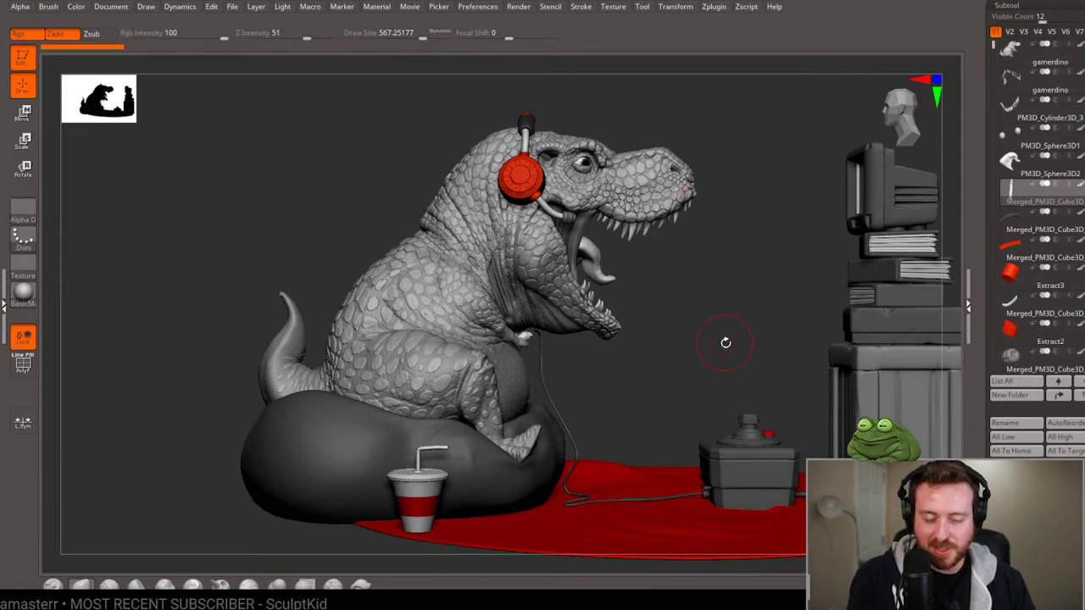
pyautogui.keyDown('ctrl'); pyautogui.moveTo(725, 342); pyautogui.dragTo(662, 342, button='right'); pyautogui.keyUp('ctrl')
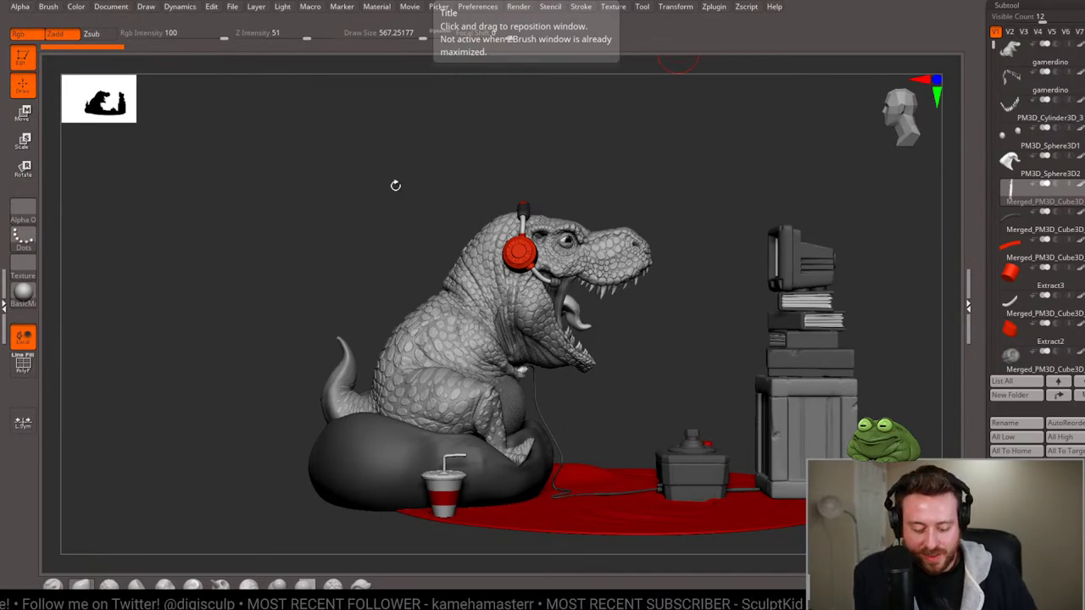
pyautogui.moveTo(399, 175); pyautogui.dragTo(403, 175)
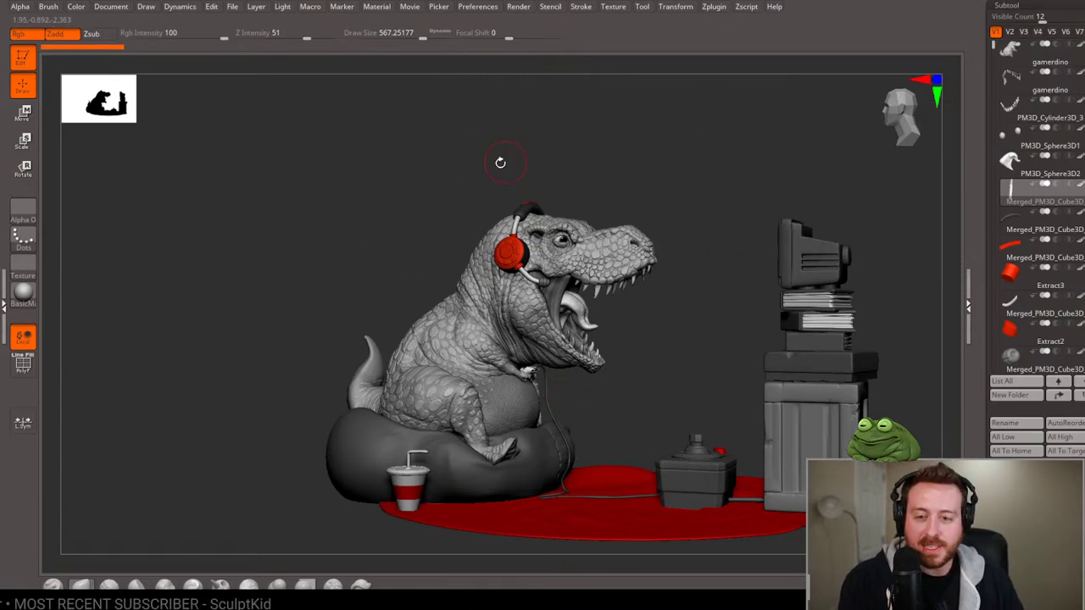
pyautogui.moveTo(364, 271)
pyautogui.mouseDown()
pyautogui.moveTo(362, 260)
pyautogui.moveTo(746, 162)
pyautogui.moveTo(785, 206)
pyautogui.moveTo(748, 201)
pyautogui.moveTo(745, 354)
pyautogui.moveTo(731, 353)
pyautogui.moveTo(760, 300)
pyautogui.mouseUp()
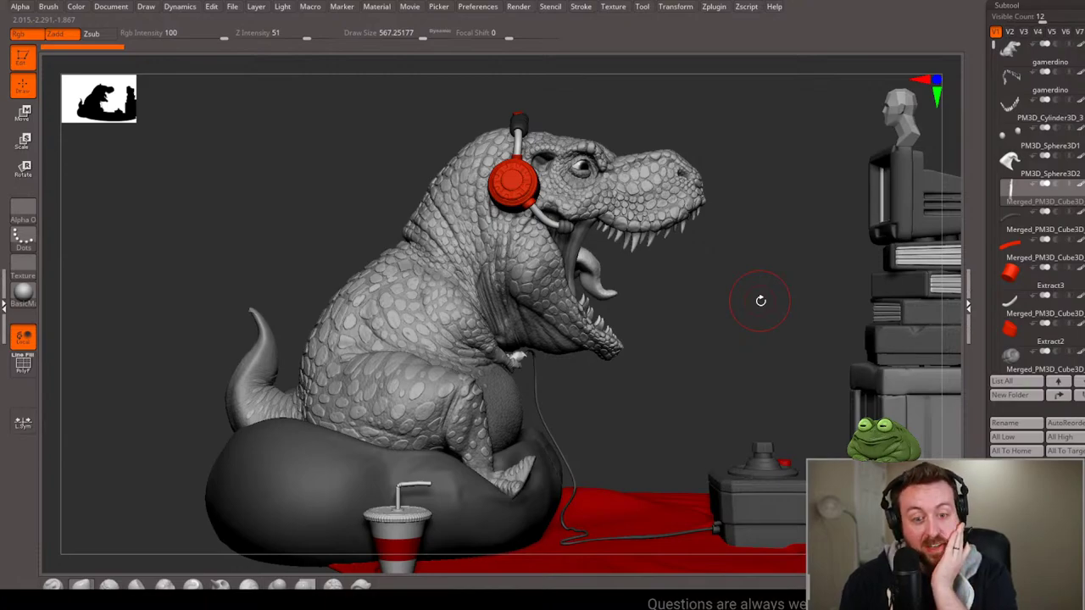
pyautogui.moveTo(707, 305)
pyautogui.keyDown('alt'); pyautogui.mouseDown()
pyautogui.moveTo(715, 283)
pyautogui.moveTo(720, 308)
pyautogui.mouseUp(); pyautogui.keyUp('alt')
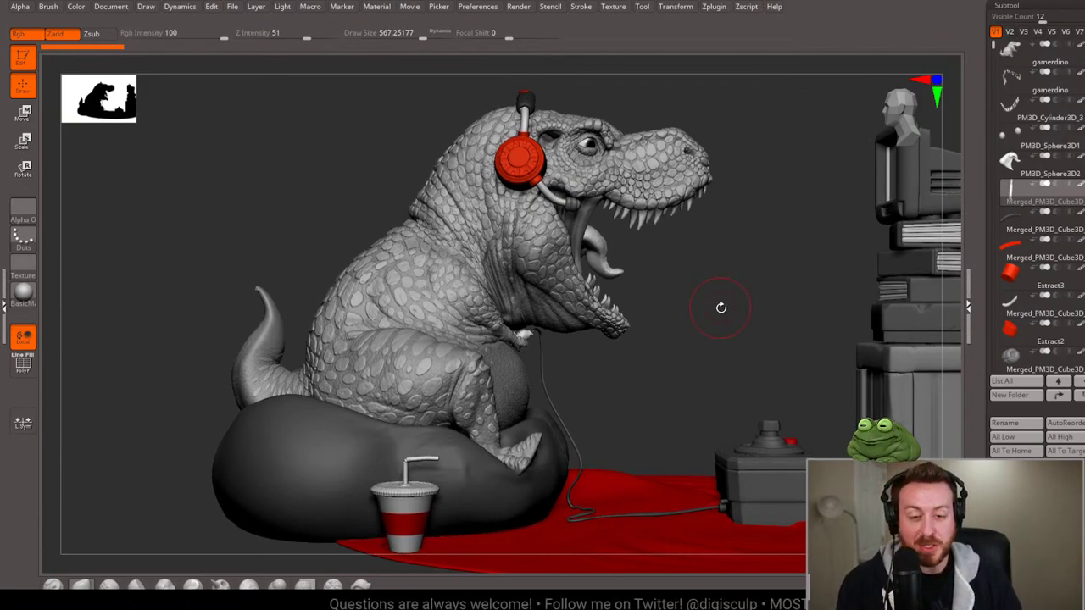
pyautogui.moveTo(715, 349)
pyautogui.mouseDown()
pyautogui.moveTo(702, 335)
pyautogui.moveTo(734, 336)
pyautogui.moveTo(735, 322)
pyautogui.mouseUp()
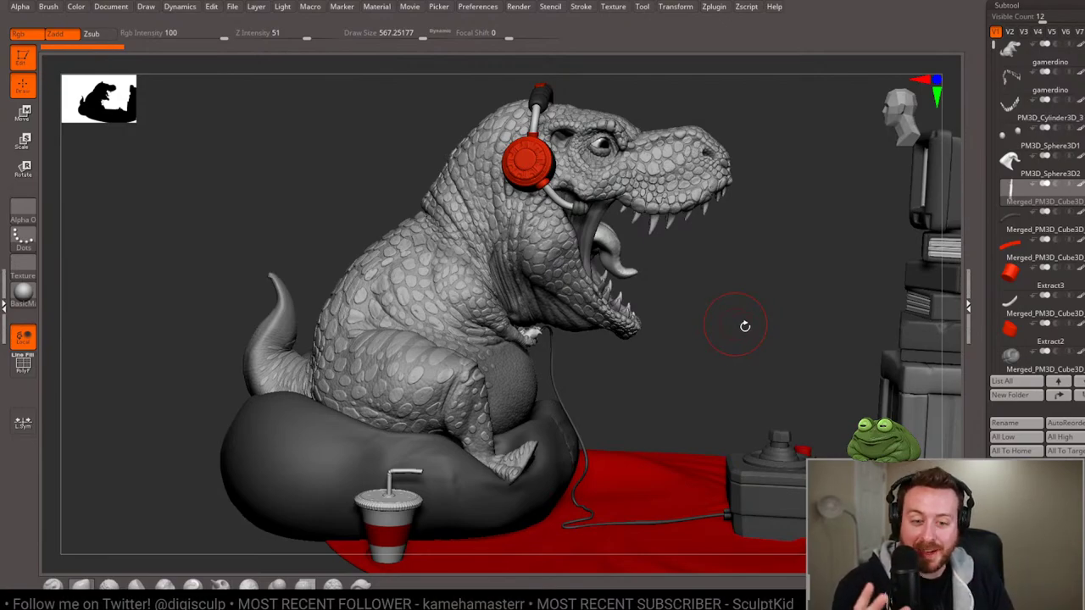
pyautogui.moveTo(726, 344); pyautogui.dragTo(724, 351)
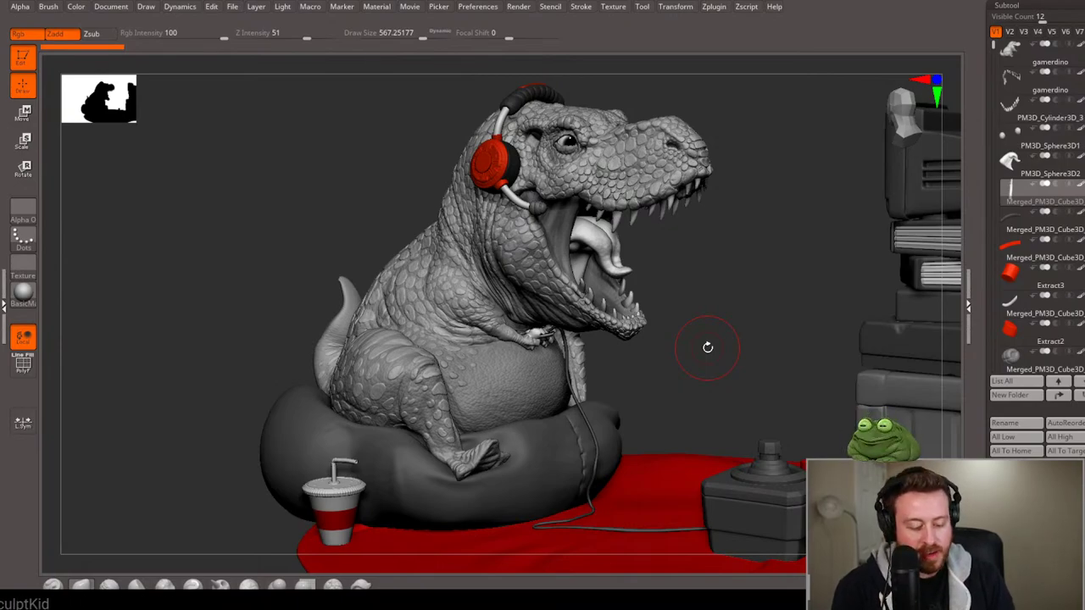
pyautogui.moveTo(696, 274); pyautogui.dragTo(698, 269)
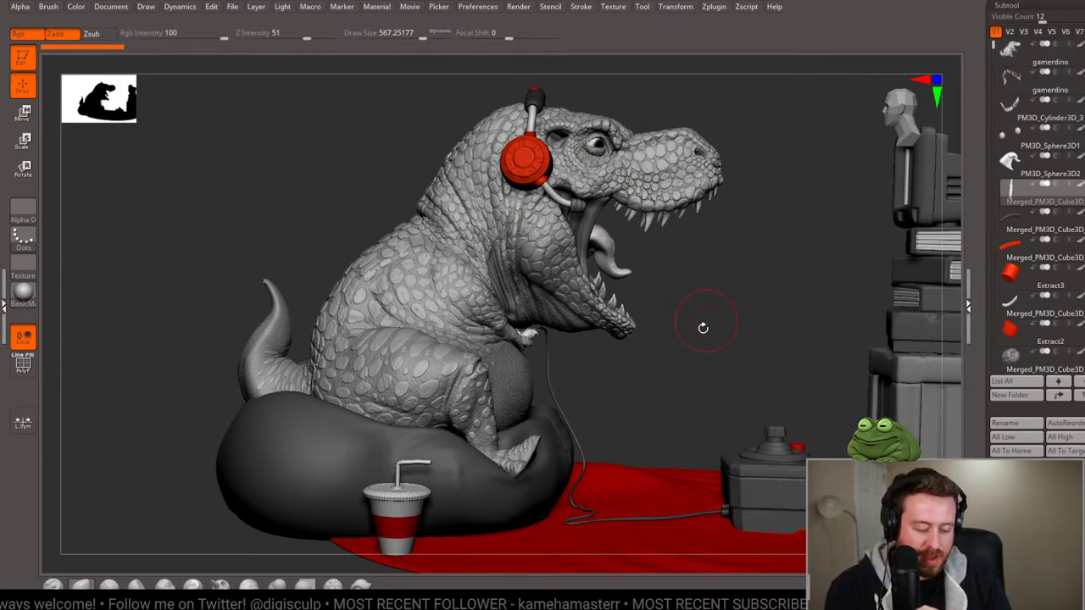
pyautogui.moveTo(703, 328); pyautogui.dragTo(703, 317)
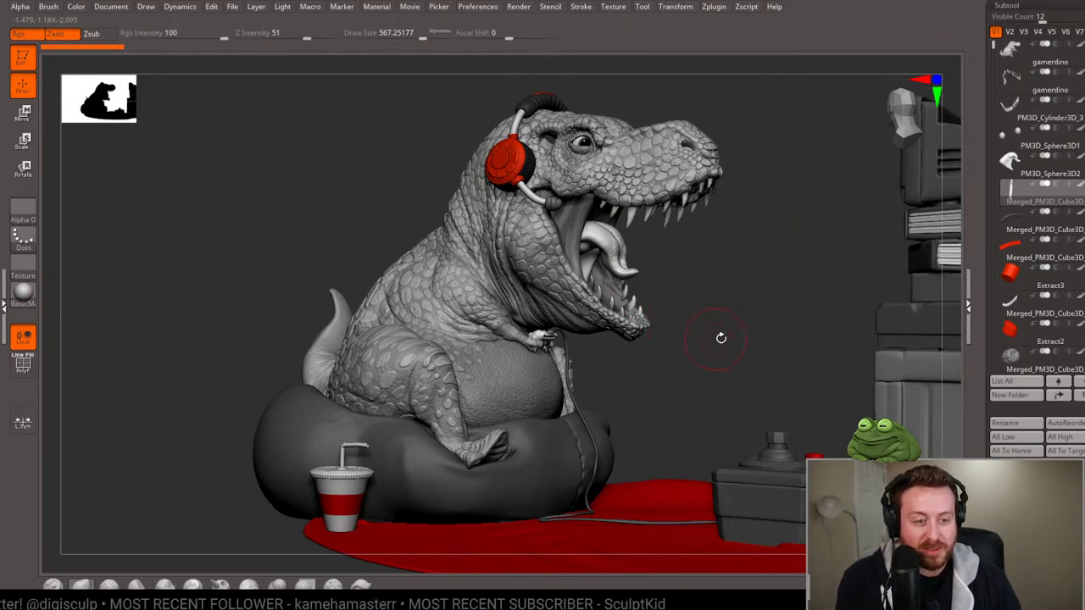
pyautogui.moveTo(720, 338); pyautogui.dragTo(715, 354)
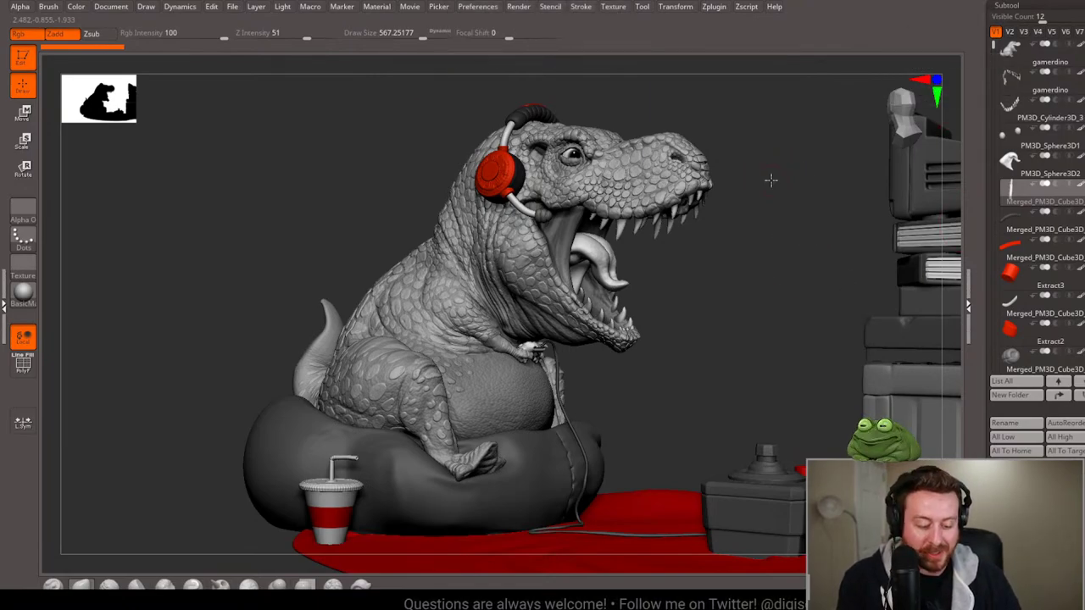
pyautogui.moveTo(787, 249)
pyautogui.mouseDown()
pyautogui.moveTo(800, 249)
pyautogui.moveTo(782, 279)
pyautogui.moveTo(788, 303)
pyautogui.mouseUp()
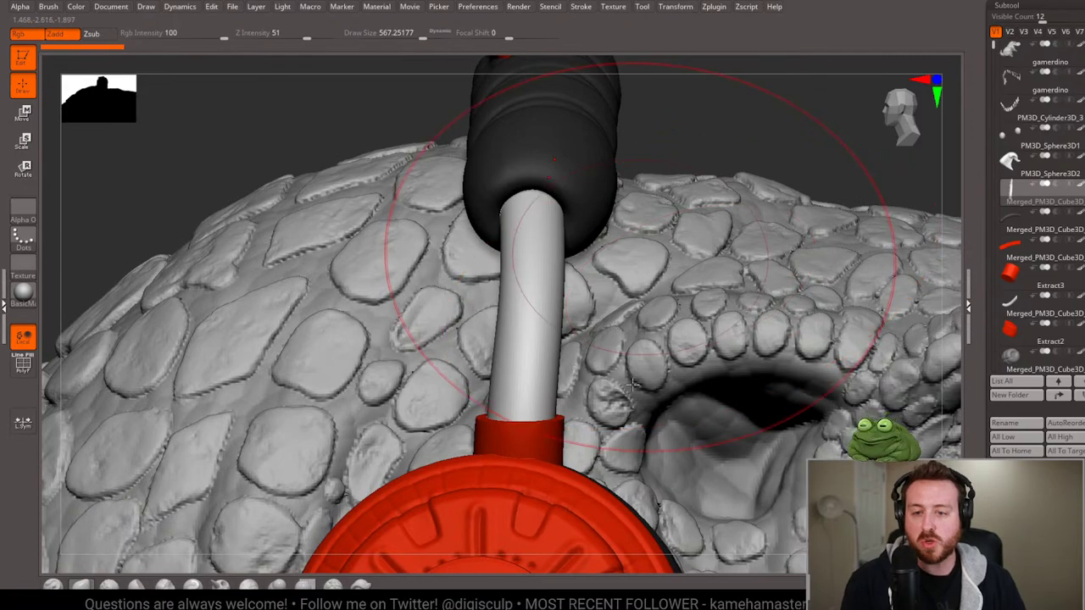
pyautogui.press('f')
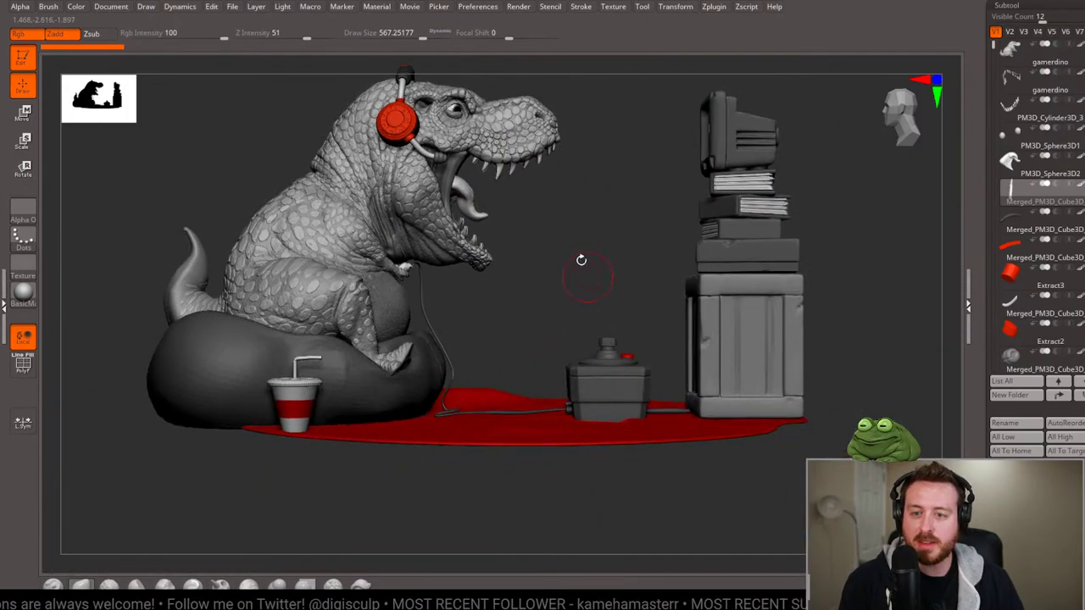
pyautogui.moveTo(591, 328); pyautogui.dragTo(601, 310)
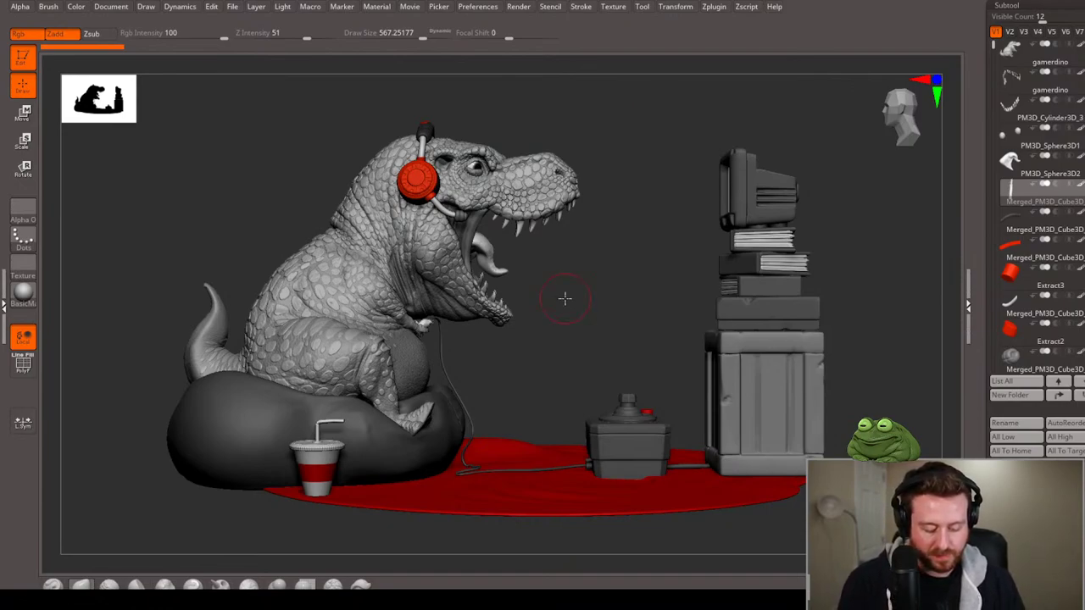
pyautogui.moveTo(557, 317); pyautogui.dragTo(562, 322)
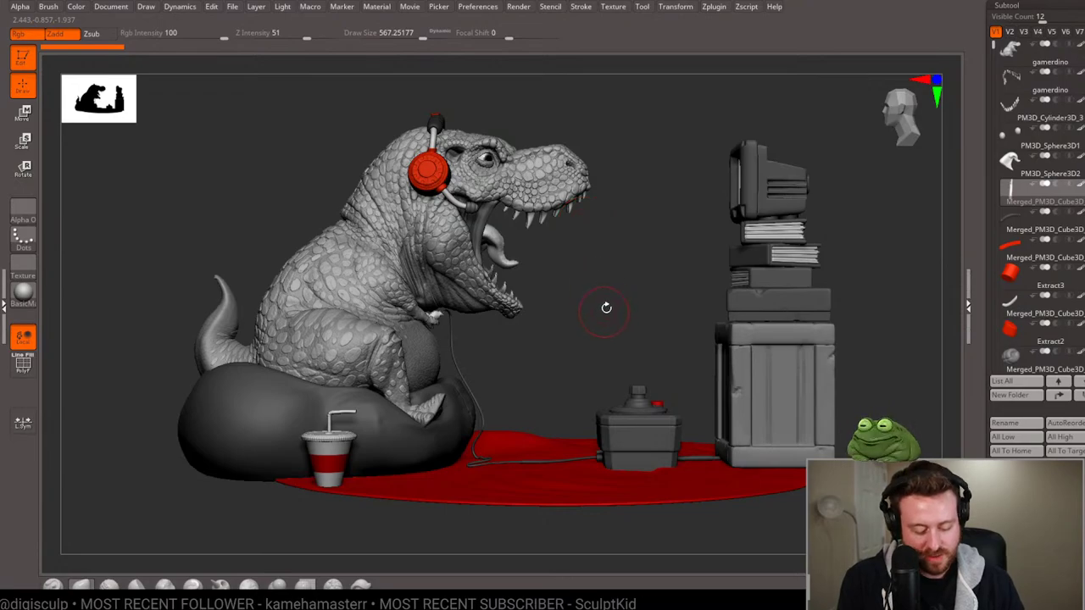
pyautogui.moveTo(647, 296); pyautogui.dragTo(642, 297)
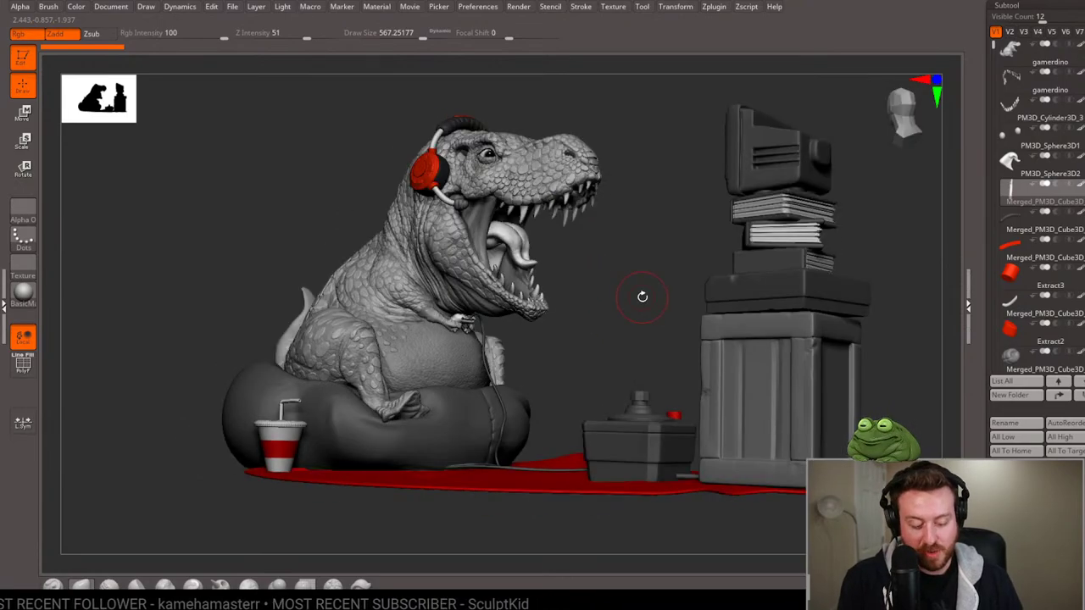
pyautogui.moveTo(601, 262)
pyautogui.mouseDown()
pyautogui.moveTo(596, 317)
pyautogui.moveTo(567, 368)
pyautogui.moveTo(584, 371)
pyautogui.mouseUp()
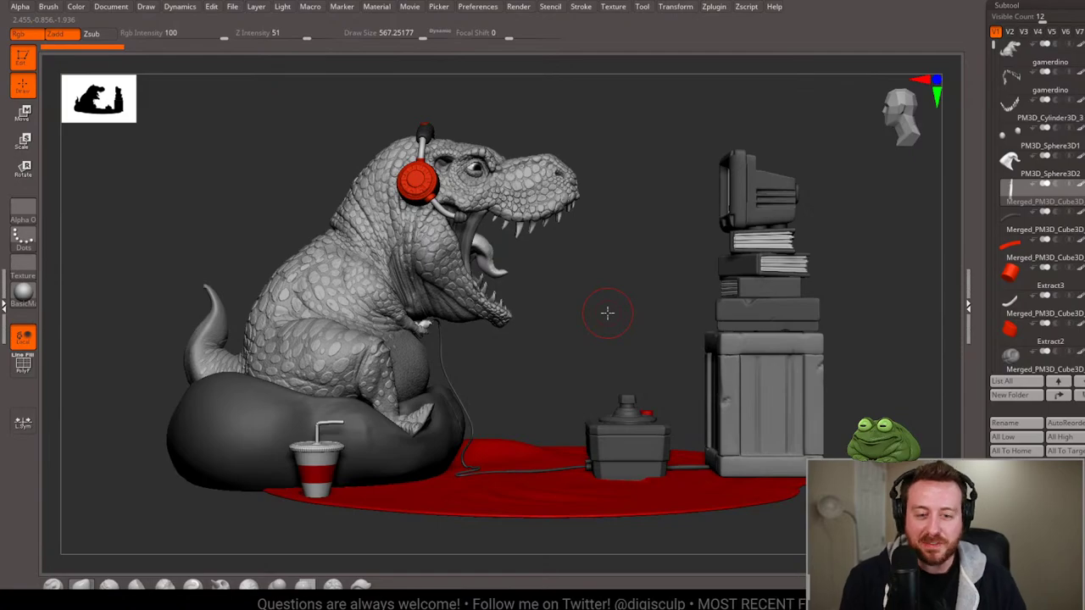
# Rotate the view slightly and scroll the Subtool list down to the atari and controller folders.
pyautogui.moveTo(562, 337); pyautogui.dragTo(581, 333)
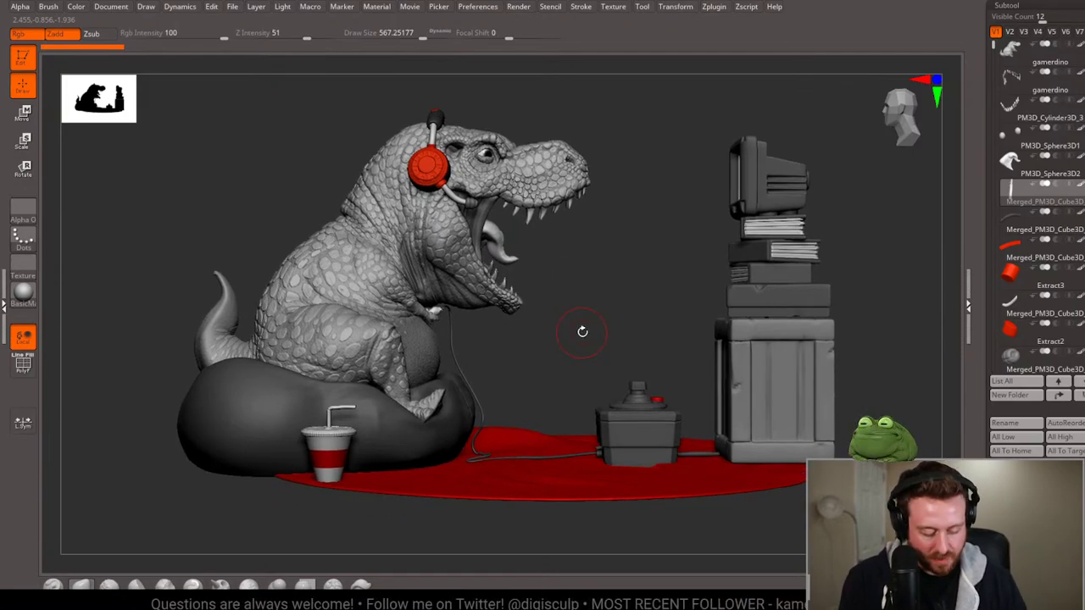
pyautogui.moveTo(1011, 354)
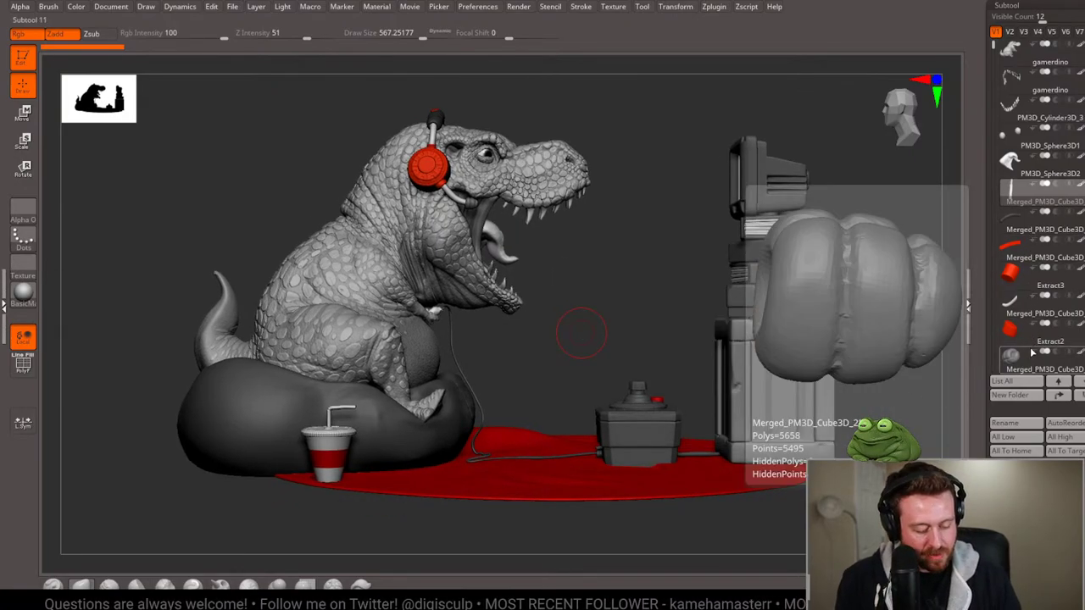
pyautogui.moveTo(996, 52)
pyautogui.mouseDown()
pyautogui.moveTo(1004, 283)
pyautogui.moveTo(993, 161)
pyautogui.mouseUp()
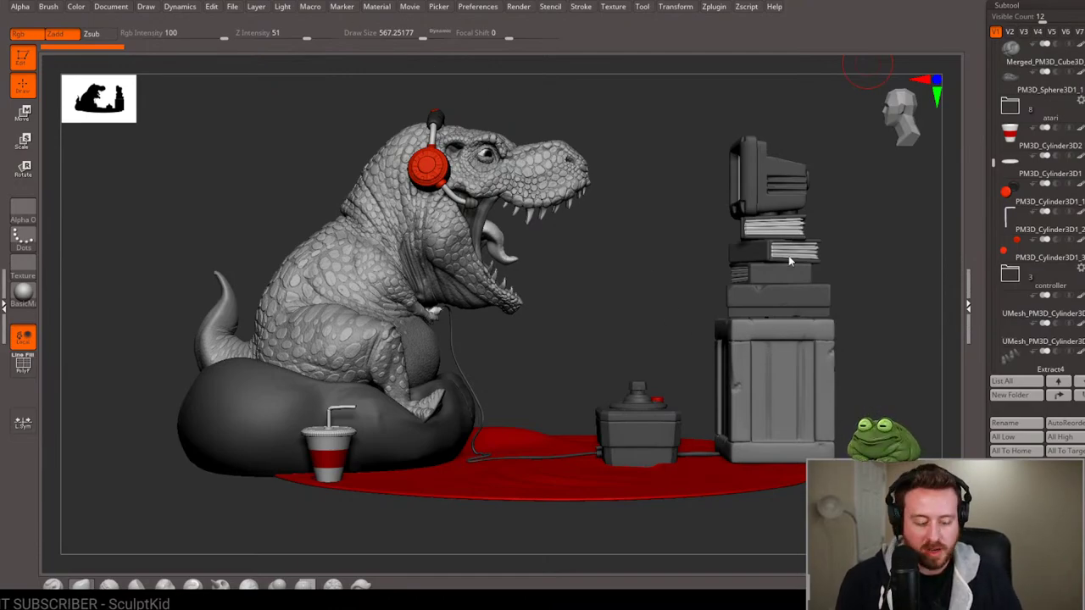
pyautogui.moveTo(635, 266); pyautogui.dragTo(637, 271)
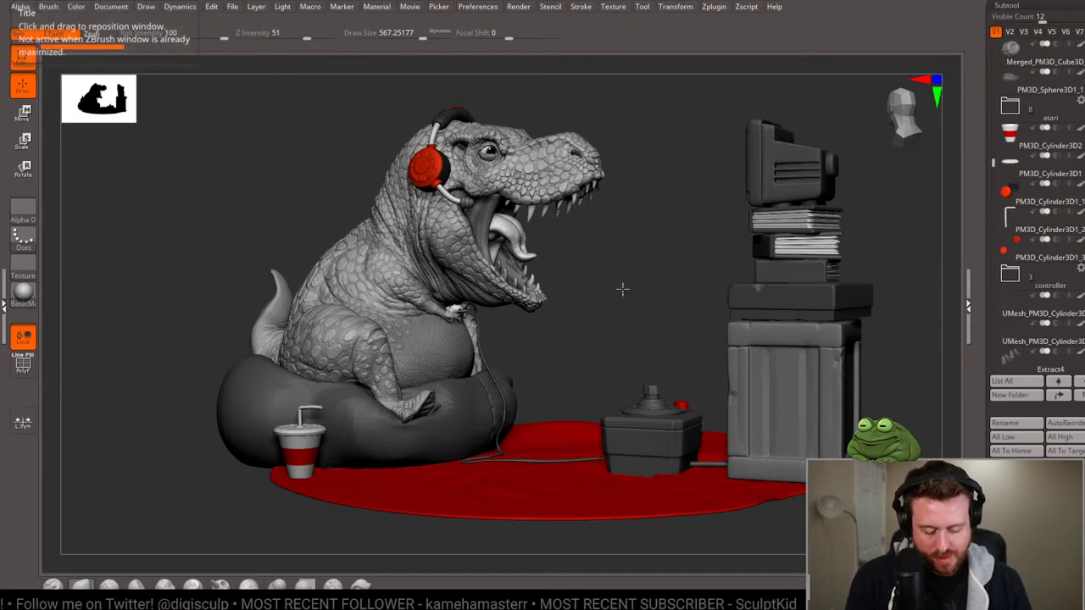
pyautogui.moveTo(623, 307)
pyautogui.mouseDown()
pyautogui.moveTo(611, 317)
pyautogui.moveTo(632, 315)
pyautogui.mouseUp()
pyautogui.press('f')
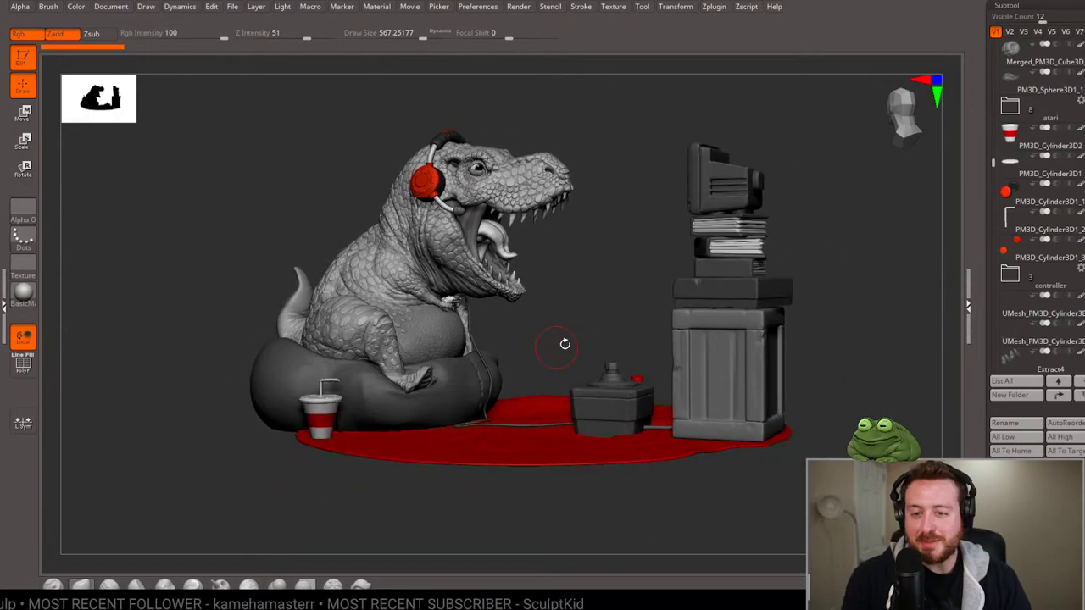
pyautogui.moveTo(618, 249)
pyautogui.mouseDown()
pyautogui.moveTo(616, 279)
pyautogui.moveTo(561, 348)
pyautogui.moveTo(593, 336)
pyautogui.mouseUp()
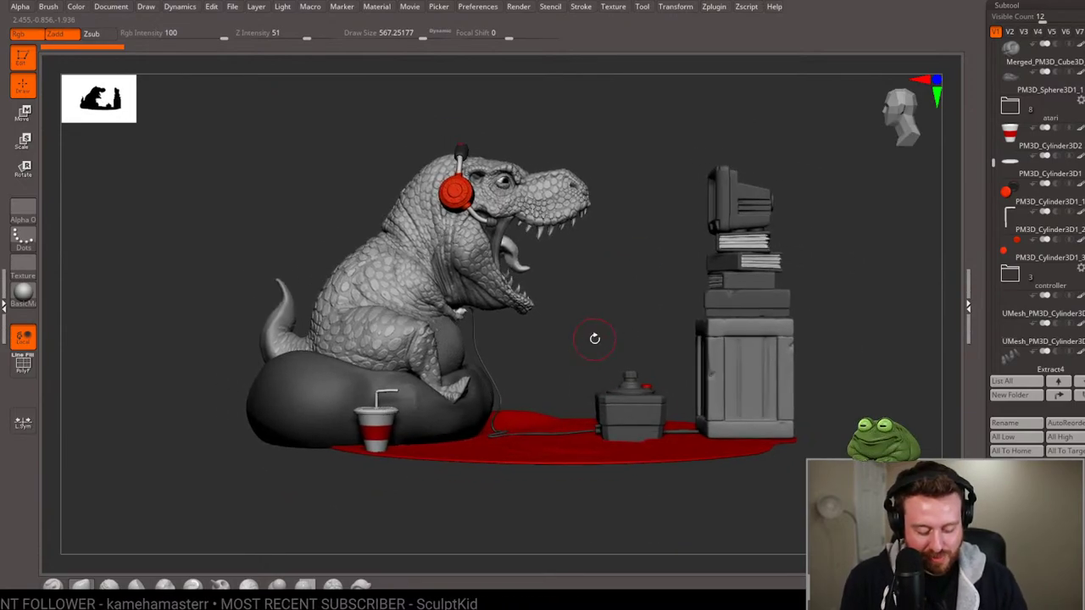
pyautogui.scroll(5, 1017, 212)
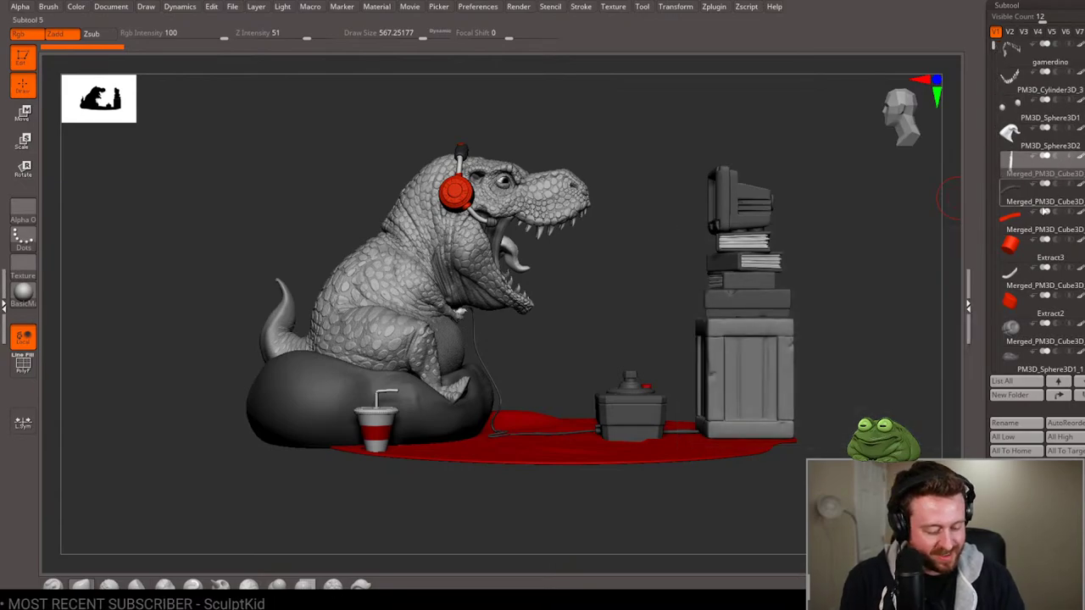
pyautogui.scroll(-3, 985, 202)
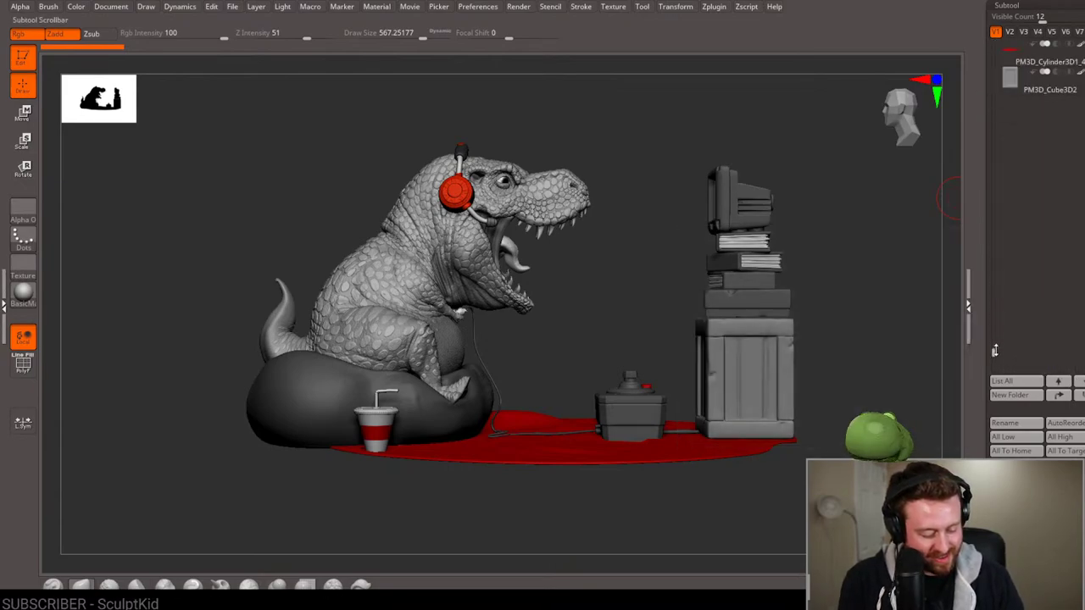
pyautogui.scroll(-3, 986, 202)
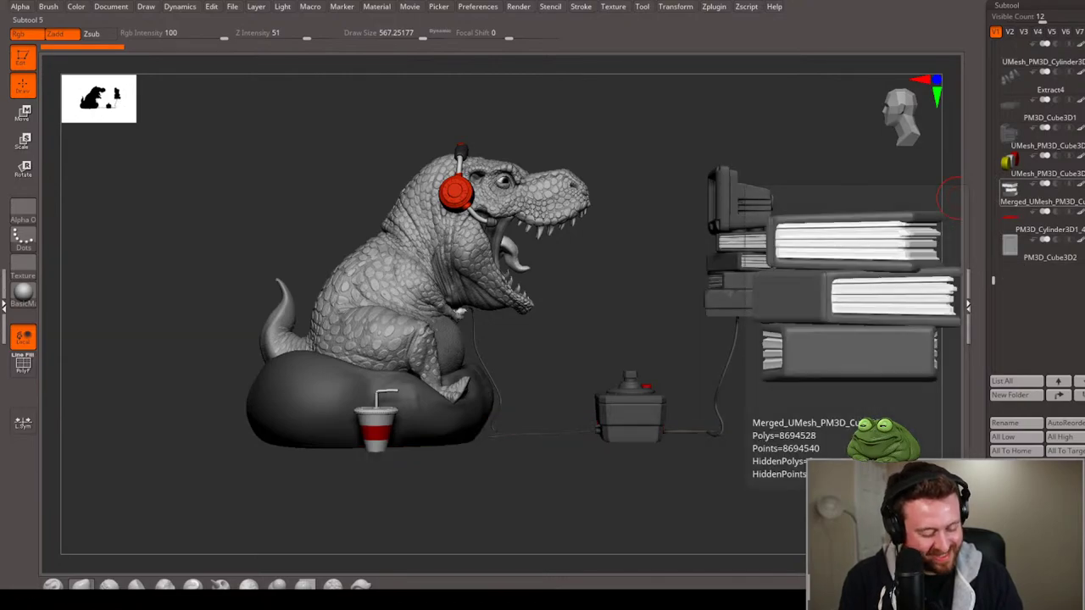
pyautogui.moveTo(845, 291); pyautogui.dragTo(851, 312)
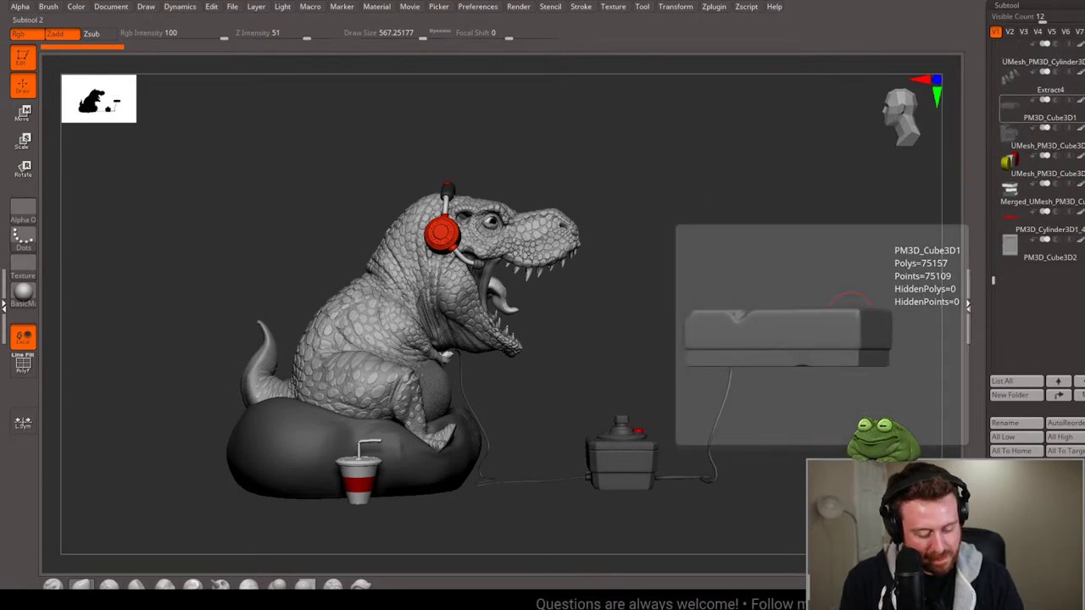
pyautogui.moveTo(1043, 85)
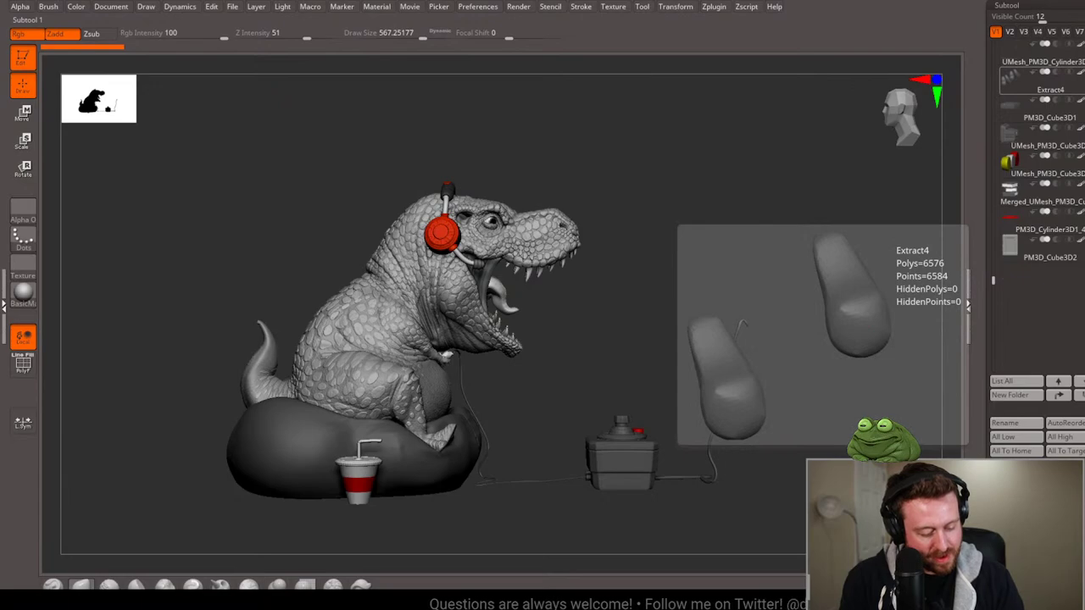
# Scroll the Subtool list to bring the TV, book stack and crate subtools into view.
pyautogui.moveTo(993, 279); pyautogui.dragTo(993, 245)
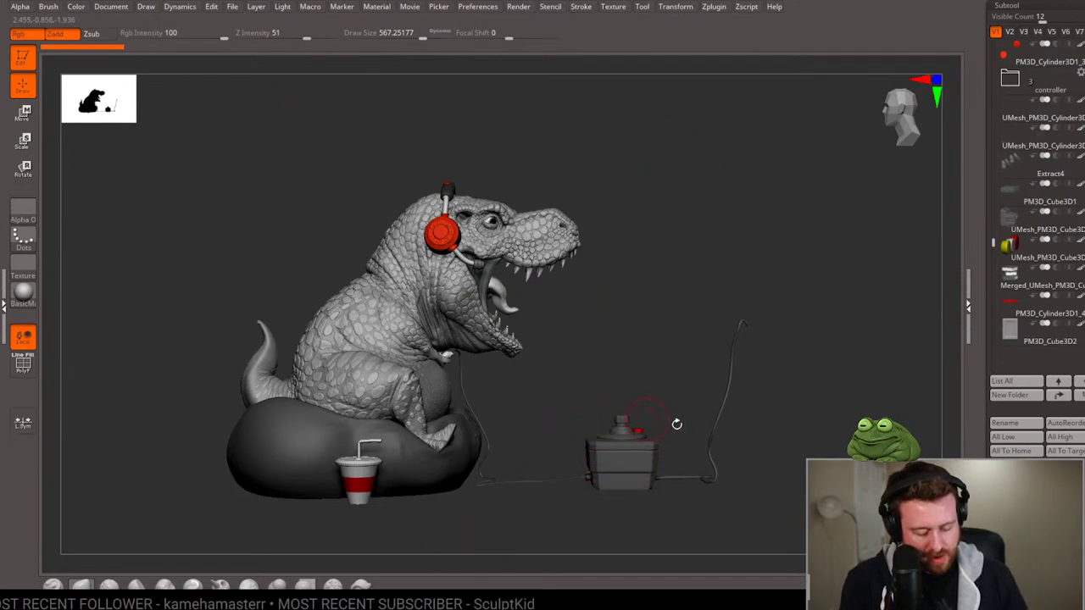
# Hide the game controller box and each of its cable pieces, leaving the dino visible.
pyautogui.keyDown('alt'); pyautogui.click(623, 446); pyautogui.keyUp('alt')
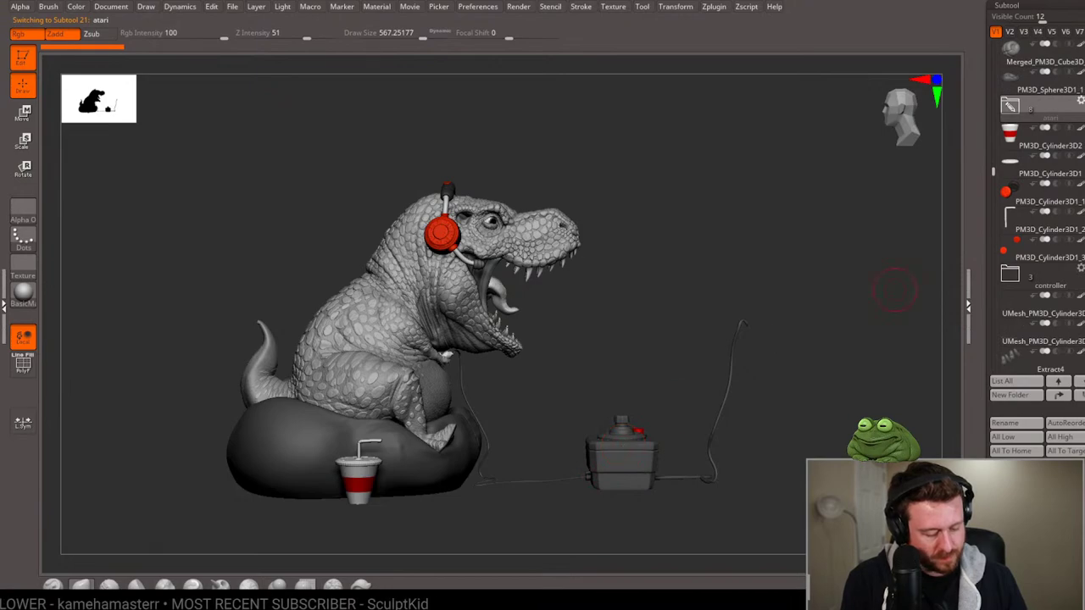
pyautogui.click(1009, 95)
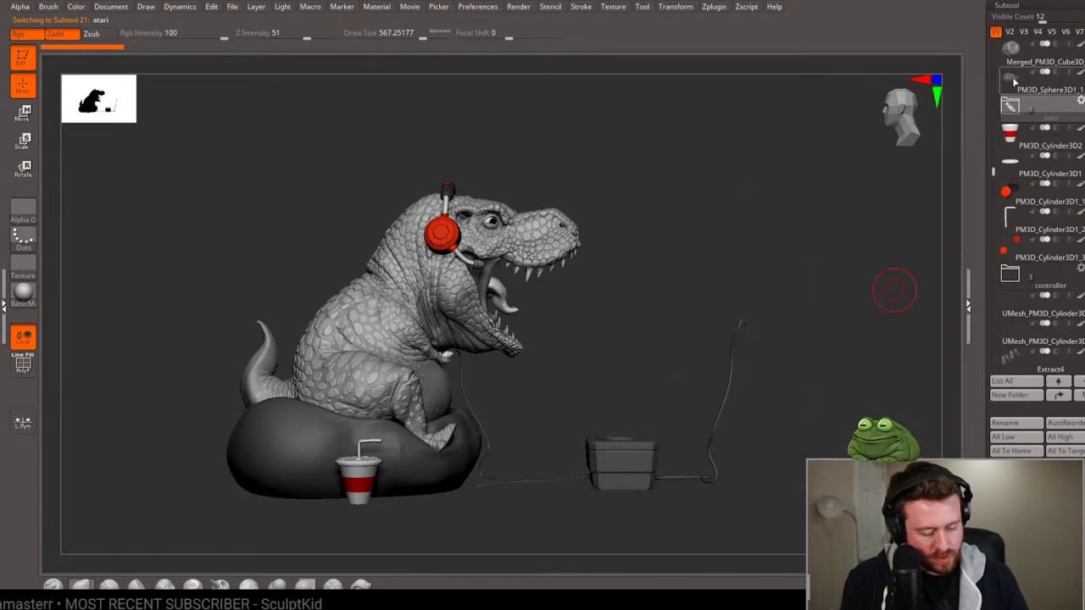
pyautogui.keyDown('alt'); pyautogui.click(729, 374); pyautogui.keyUp('alt')
pyautogui.click(1020, 339)
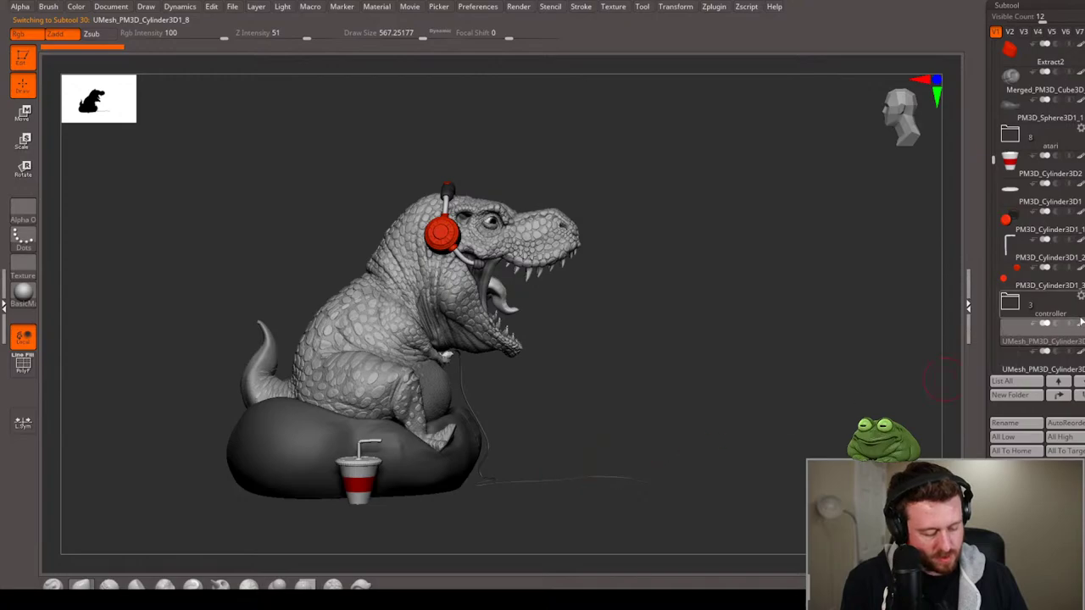
pyautogui.click(1047, 279)
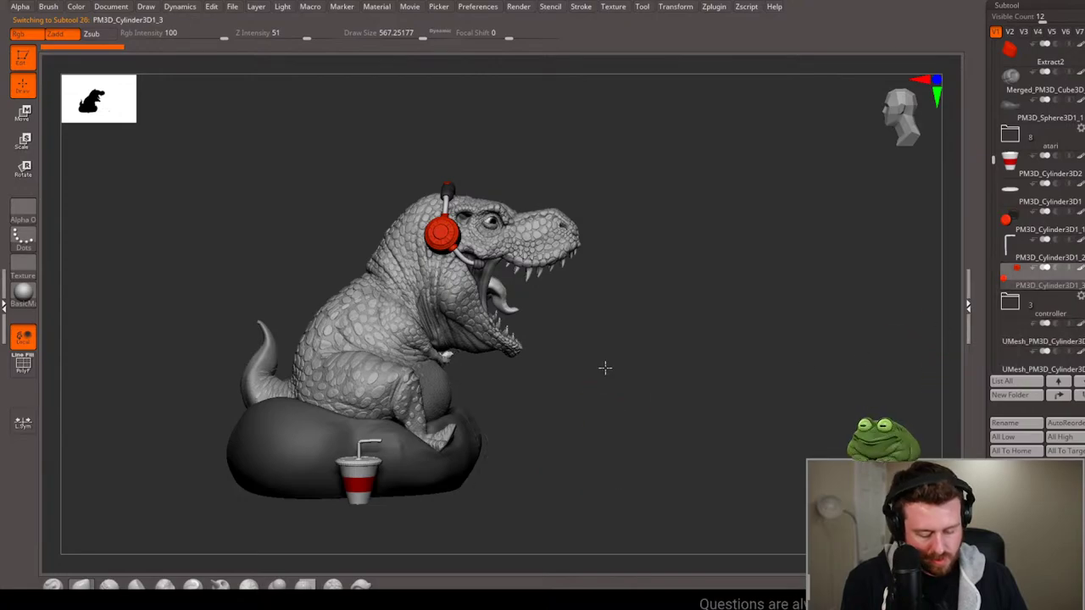
pyautogui.moveTo(604, 367)
pyautogui.keyDown('alt'); pyautogui.mouseDown()
pyautogui.moveTo(712, 430)
pyautogui.moveTo(793, 424)
pyautogui.moveTo(816, 374)
pyautogui.mouseUp(); pyautogui.keyUp('alt')
pyautogui.moveTo(698, 368)
pyautogui.keyDown('alt'); pyautogui.mouseDown()
pyautogui.moveTo(693, 429)
pyautogui.moveTo(656, 337)
pyautogui.moveTo(706, 395)
pyautogui.moveTo(697, 412)
pyautogui.moveTo(767, 396)
pyautogui.mouseUp(); pyautogui.keyUp('alt')
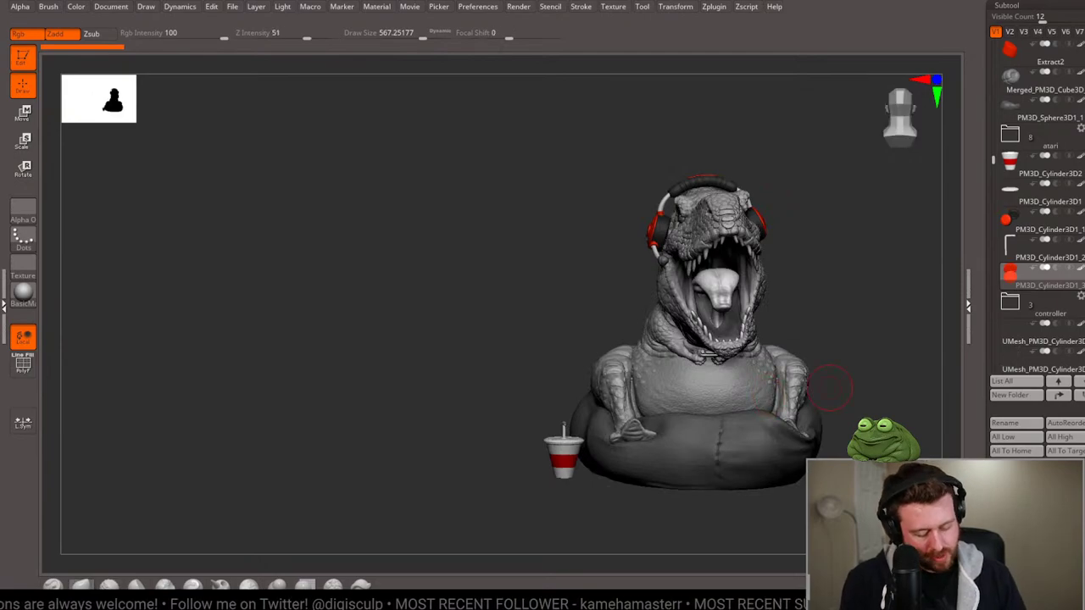
# Merge the visible parts with Ctrl+Shift+M and make the merged model the active tool.
pyautogui.hotkey('ctrl', 'shift', 'm')
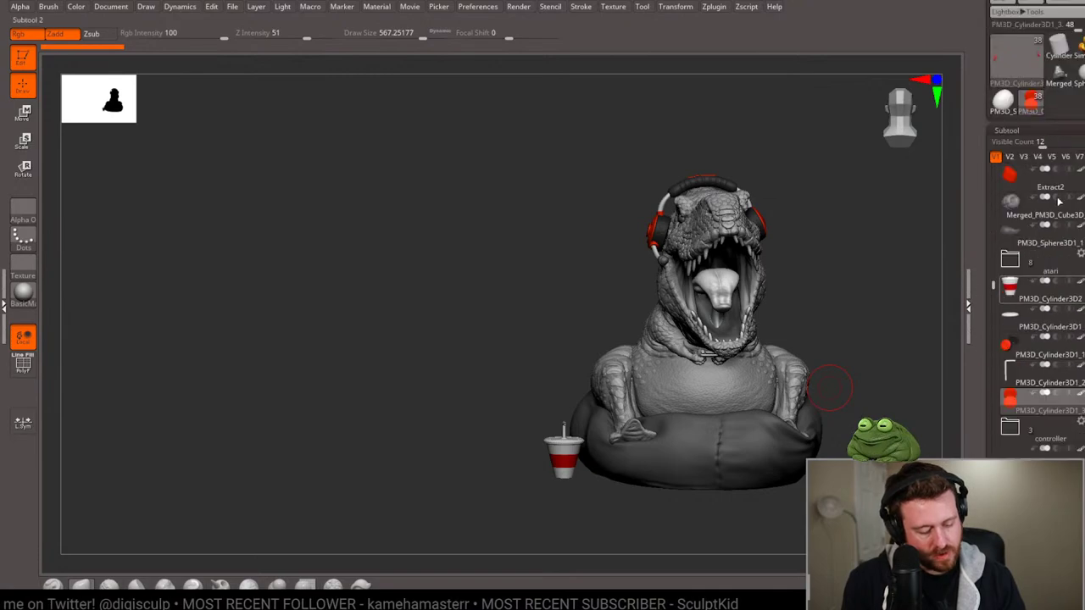
pyautogui.click(1060, 74)
pyautogui.moveTo(869, 331)
pyautogui.mouseDown()
pyautogui.moveTo(688, 312)
pyautogui.moveTo(734, 302)
pyautogui.moveTo(517, 318)
pyautogui.mouseUp()
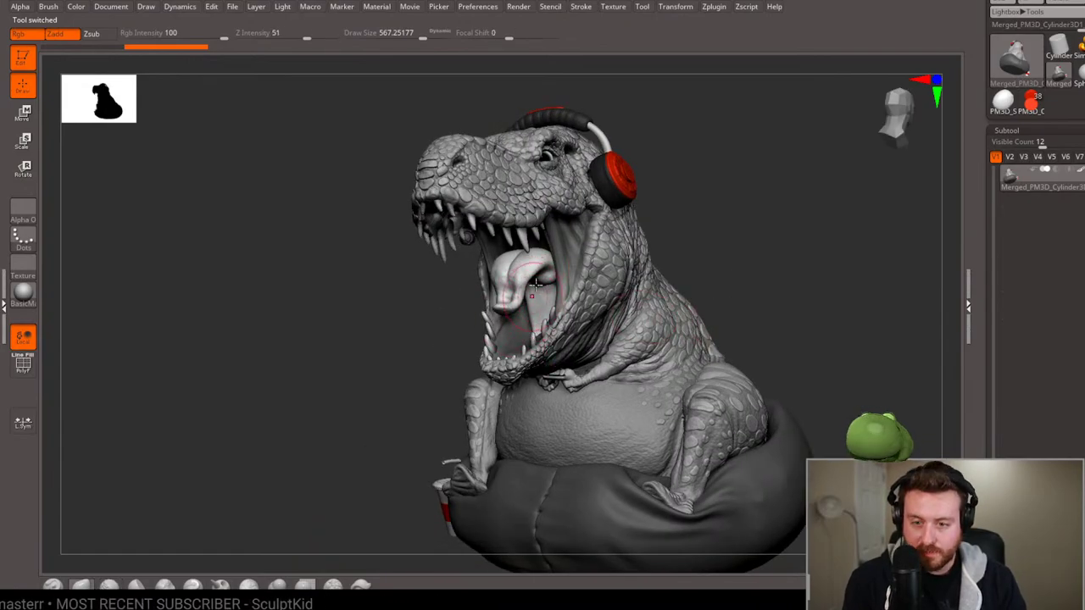
pyautogui.moveTo(765, 269)
pyautogui.mouseDown()
pyautogui.moveTo(782, 266)
pyautogui.moveTo(732, 328)
pyautogui.moveTo(766, 308)
pyautogui.moveTo(745, 313)
pyautogui.moveTo(774, 325)
pyautogui.moveTo(753, 361)
pyautogui.moveTo(799, 303)
pyautogui.moveTo(784, 314)
pyautogui.mouseUp()
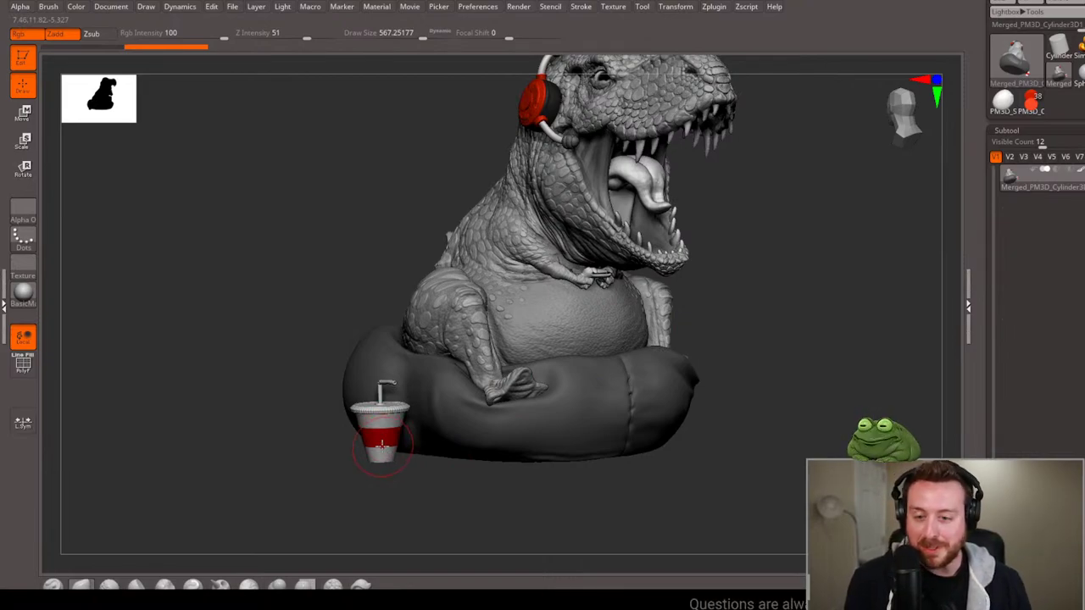
# Place the Move gizmo on the drink cup and tilt the cup to a new angle.
pyautogui.press('w')
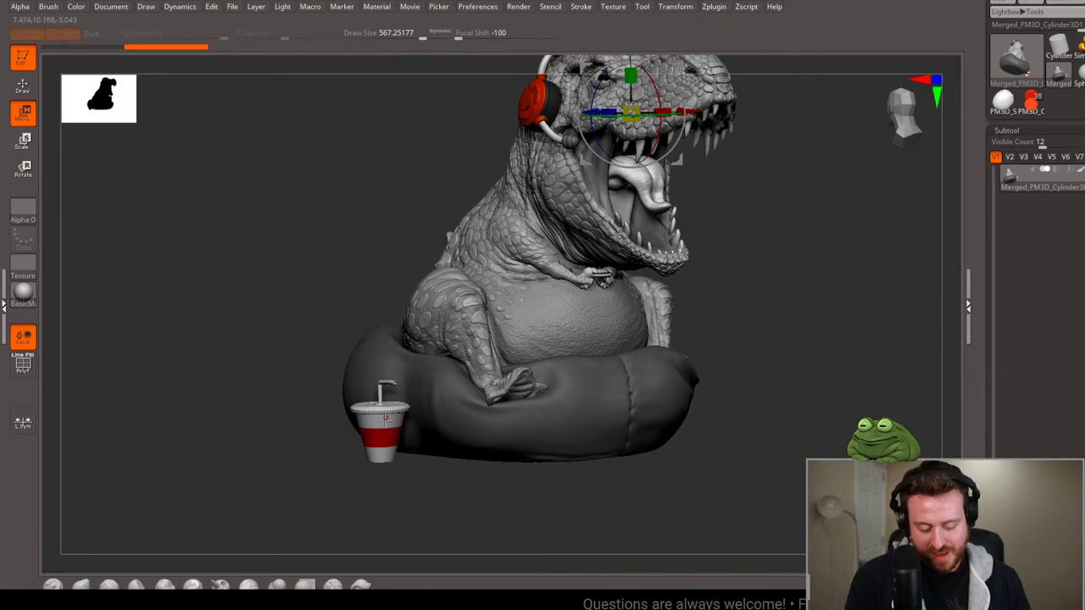
pyautogui.click(384, 417)
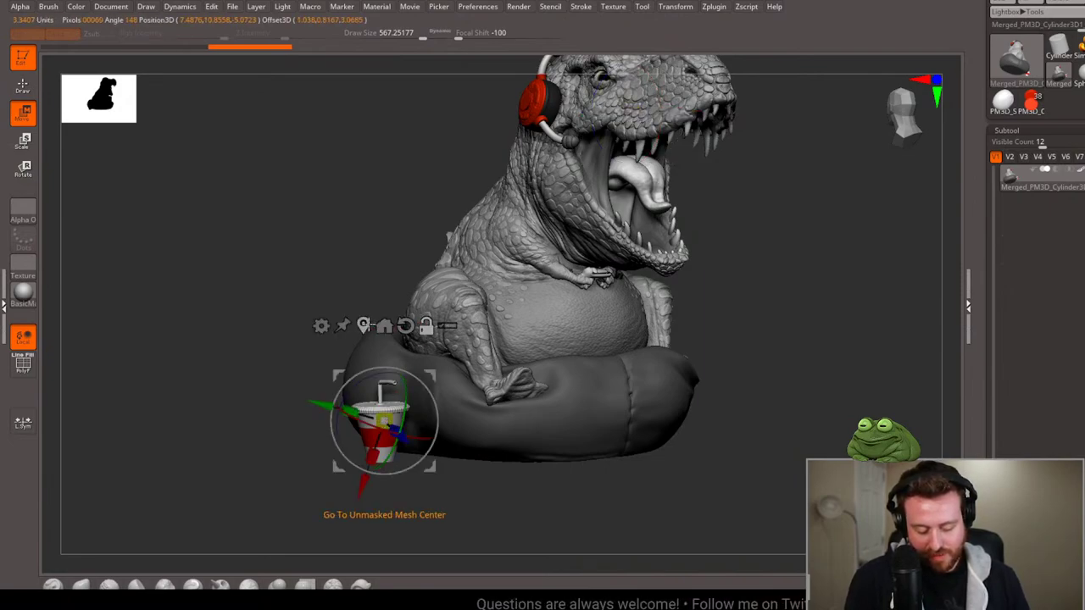
pyautogui.click(384, 326)
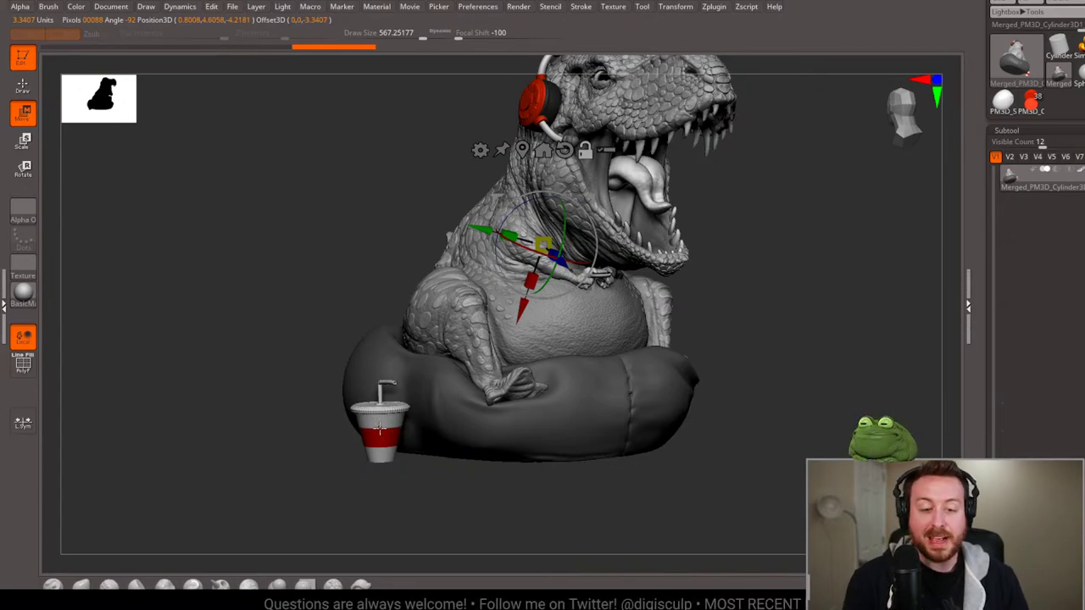
pyautogui.press('q')
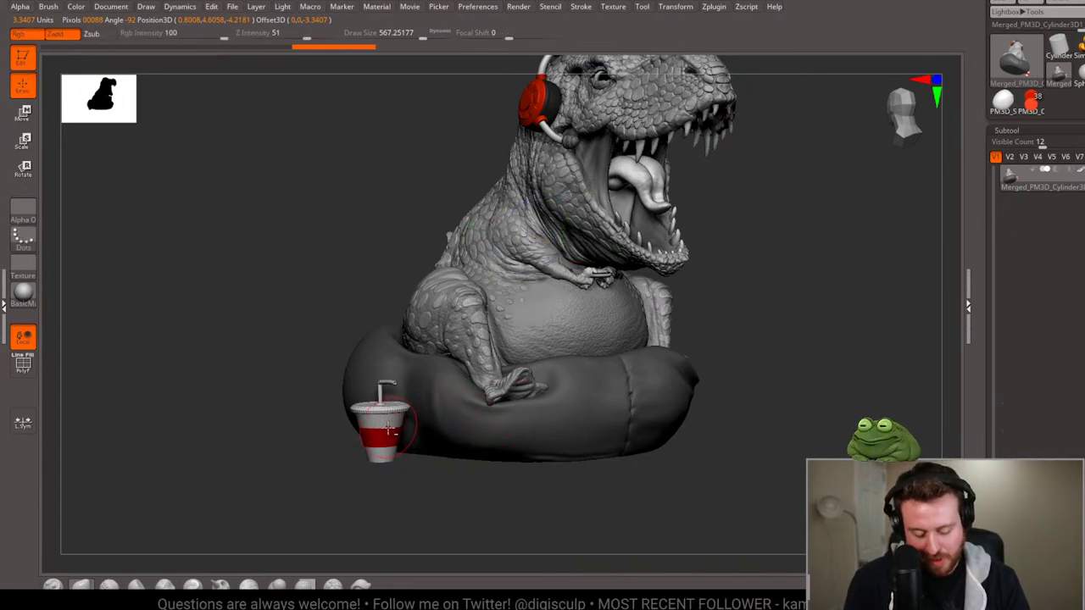
pyautogui.keyDown('alt'); pyautogui.moveTo(418, 496); pyautogui.dragTo(477, 480); pyautogui.keyUp('alt')
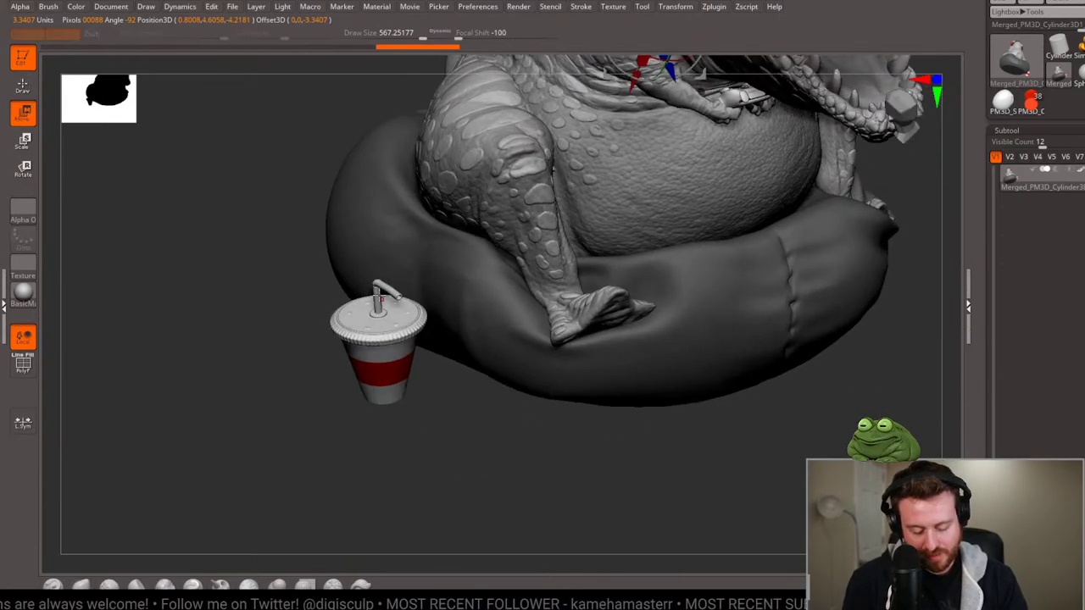
pyautogui.press('w')
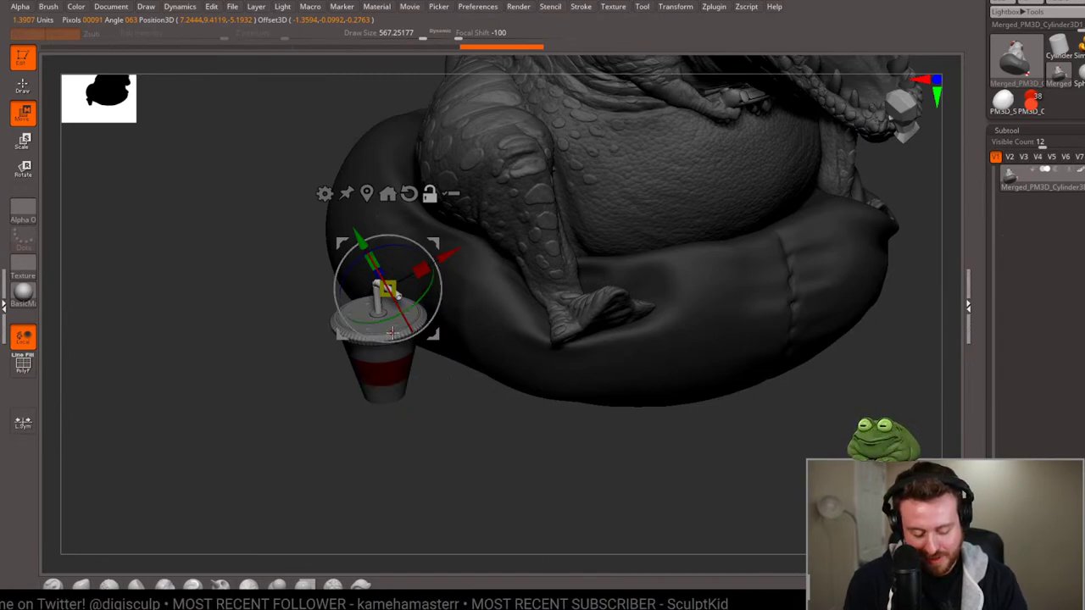
pyautogui.press('y')
pyautogui.press('y')
pyautogui.moveTo(437, 293); pyautogui.dragTo(497, 241)
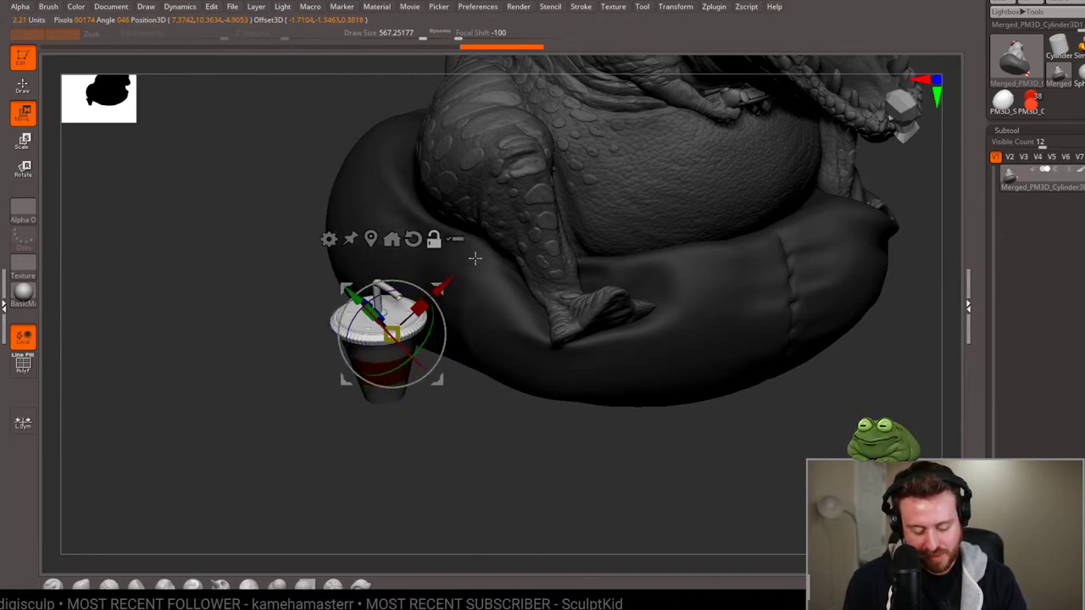
pyautogui.press('f')
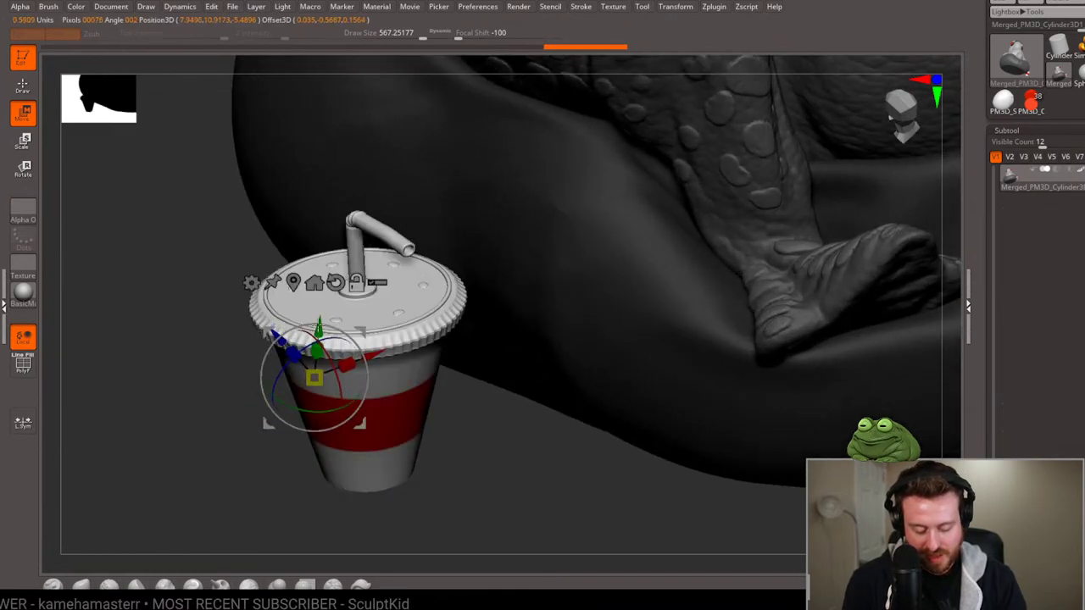
pyautogui.press('q')
pyautogui.moveTo(497, 449); pyautogui.dragTo(470, 480)
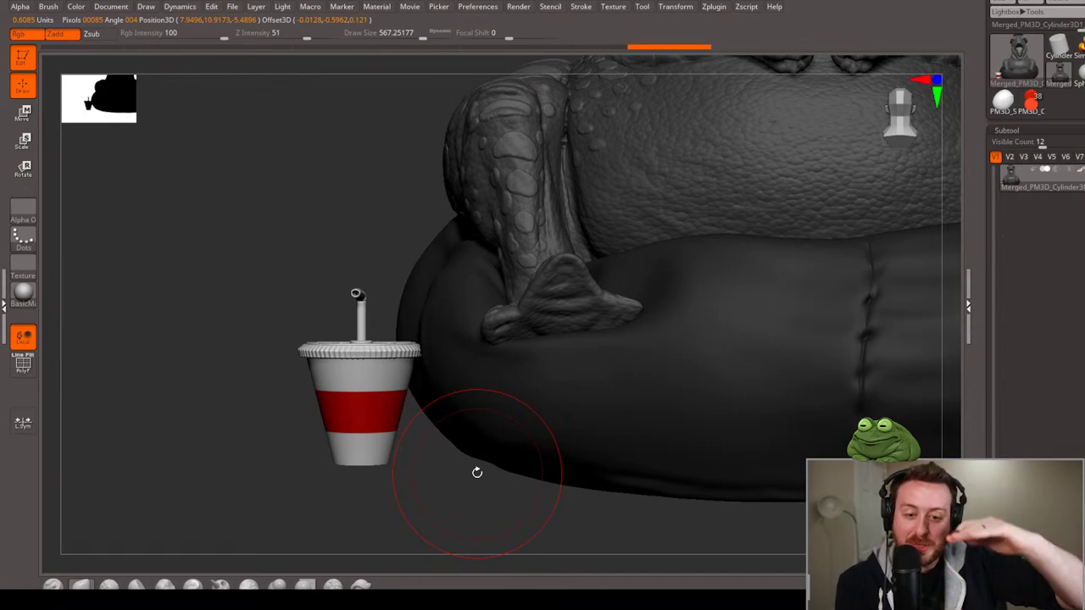
# Slide the cup beside the beanbag, raise it and rotate it upright.
pyautogui.press('w')
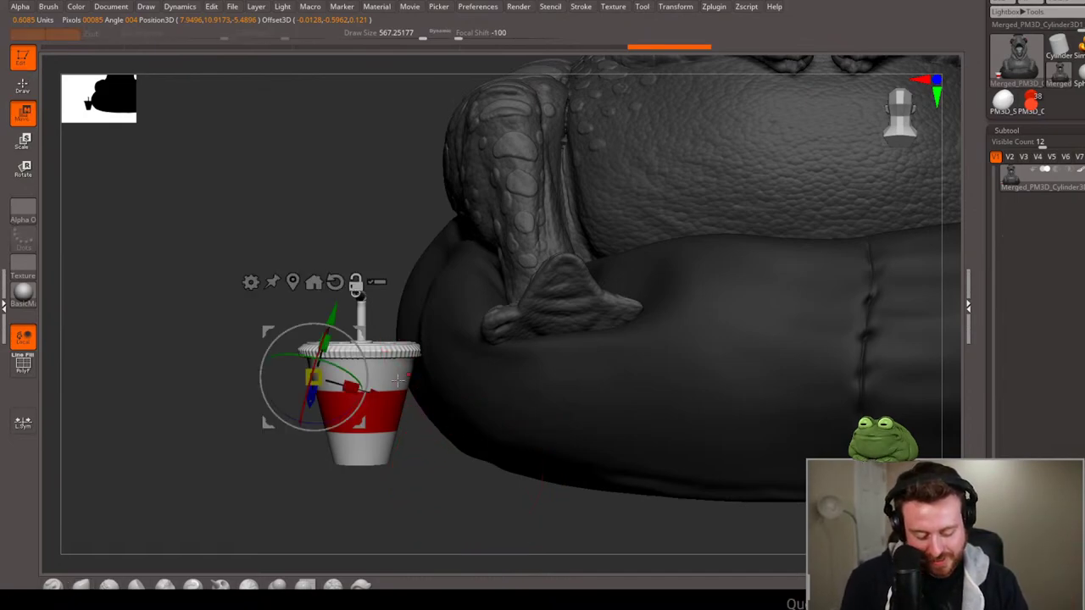
pyautogui.click(294, 282)
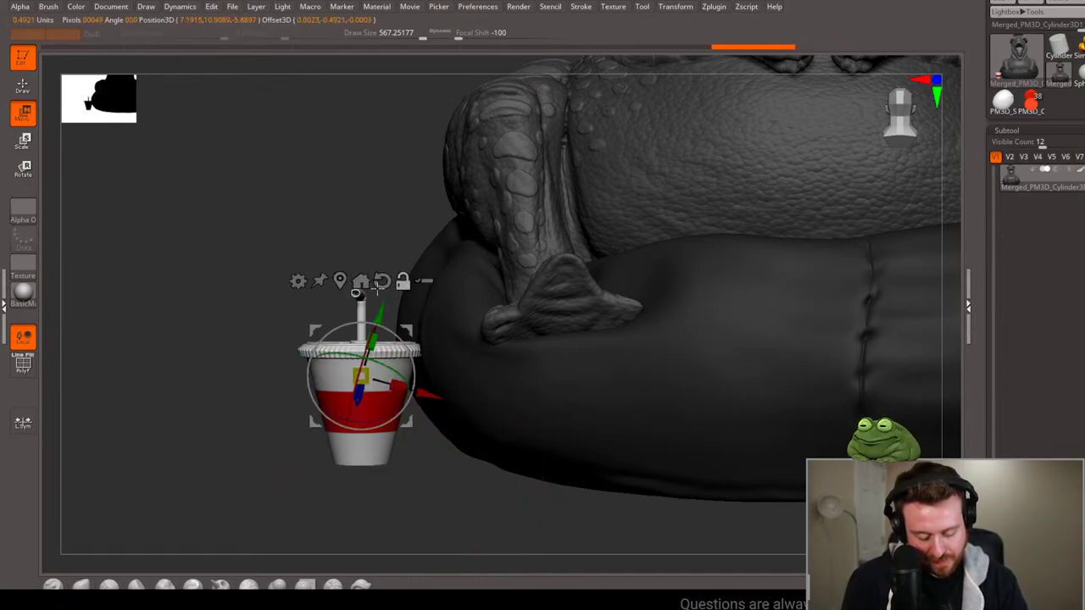
pyautogui.click(382, 282)
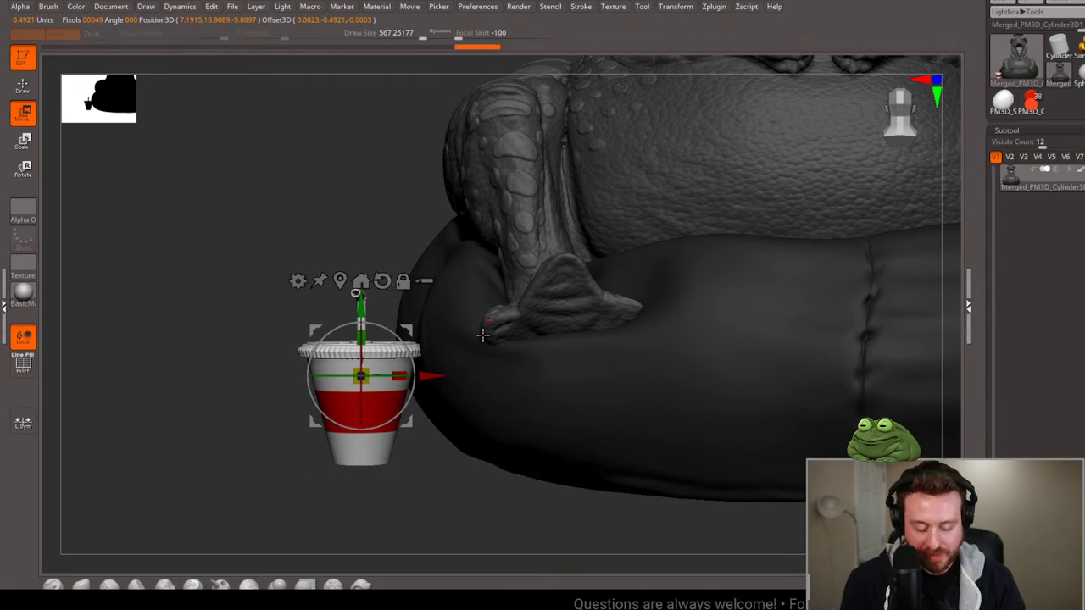
pyautogui.moveTo(438, 376); pyautogui.dragTo(474, 382)
pyautogui.moveTo(457, 483)
pyautogui.mouseDown()
pyautogui.moveTo(443, 499)
pyautogui.moveTo(459, 506)
pyautogui.moveTo(461, 480)
pyautogui.mouseUp()
pyautogui.moveTo(395, 312); pyautogui.dragTo(395, 311)
pyautogui.moveTo(628, 399)
pyautogui.mouseDown()
pyautogui.moveTo(661, 401)
pyautogui.moveTo(608, 417)
pyautogui.moveTo(565, 501)
pyautogui.mouseUp()
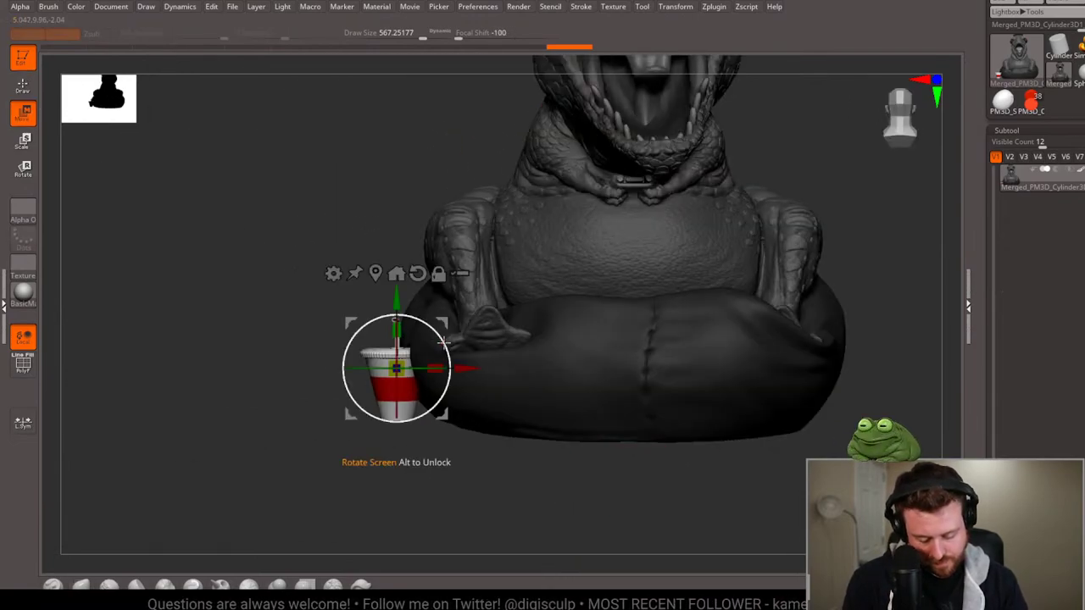
pyautogui.moveTo(395, 423); pyautogui.dragTo(409, 424)
pyautogui.press('q')
pyautogui.moveTo(453, 492)
pyautogui.mouseDown()
pyautogui.moveTo(481, 501)
pyautogui.moveTo(538, 484)
pyautogui.mouseUp()
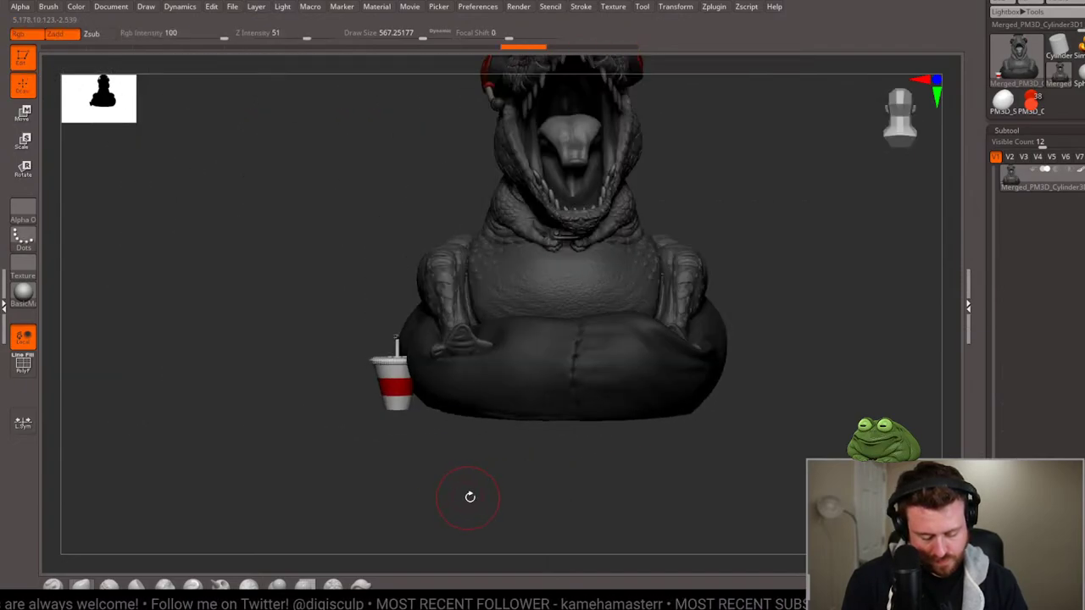
# Turn to a front view of the beanbag, mask the model, then clear the mask.
pyautogui.moveTo(480, 500)
pyautogui.keyDown('alt'); pyautogui.mouseDown()
pyautogui.moveTo(442, 503)
pyautogui.moveTo(659, 311)
pyautogui.moveTo(661, 375)
pyautogui.mouseUp(); pyautogui.keyUp('alt')
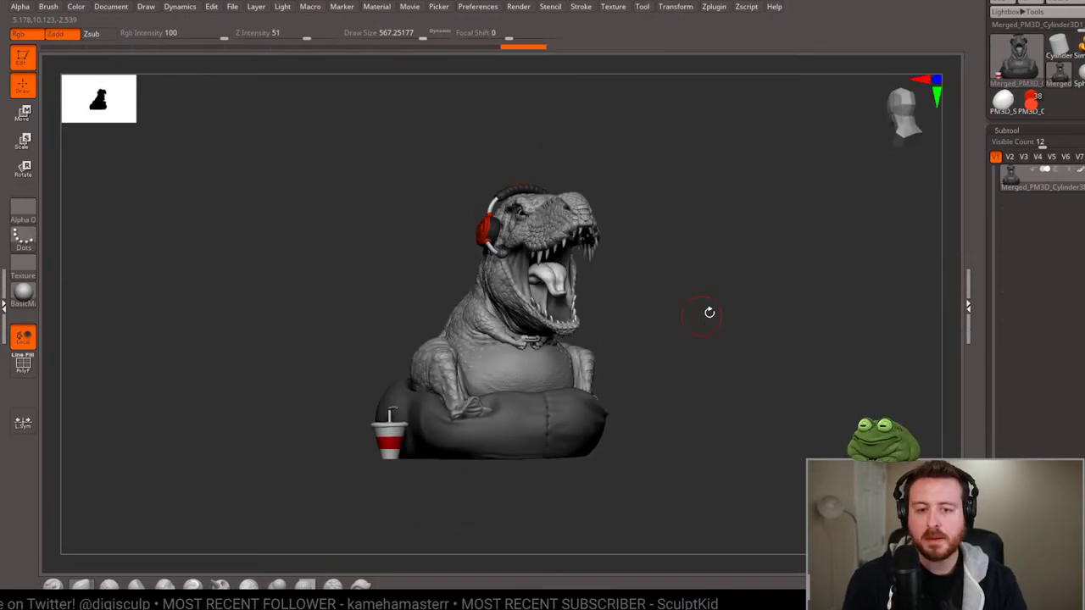
pyautogui.moveTo(708, 323)
pyautogui.mouseDown()
pyautogui.moveTo(710, 358)
pyautogui.moveTo(713, 316)
pyautogui.moveTo(705, 378)
pyautogui.mouseUp()
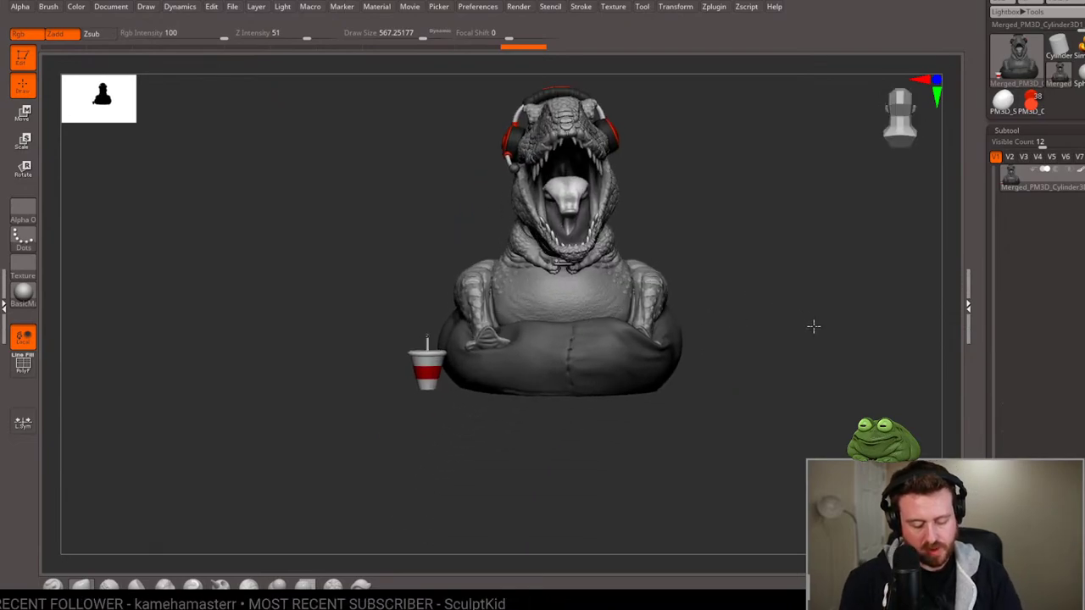
pyautogui.keyDown('alt'); pyautogui.moveTo(814, 325); pyautogui.dragTo(689, 434); pyautogui.keyUp('alt')
pyautogui.keyDown('ctrl'); pyautogui.click(689, 434); pyautogui.keyUp('ctrl')
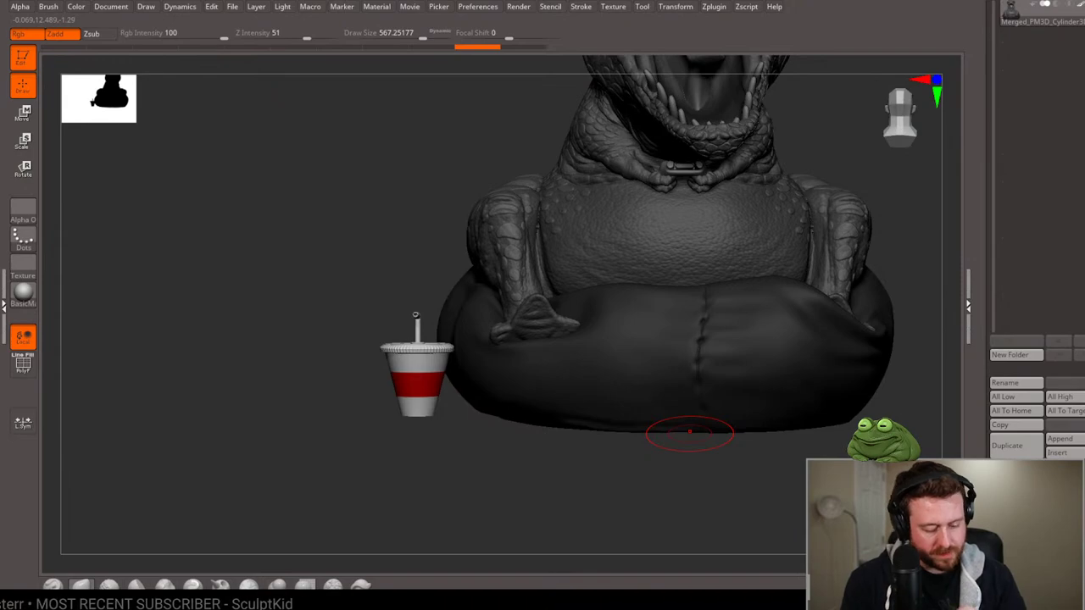
pyautogui.keyDown('ctrl'); pyautogui.click(689, 434); pyautogui.keyUp('ctrl')
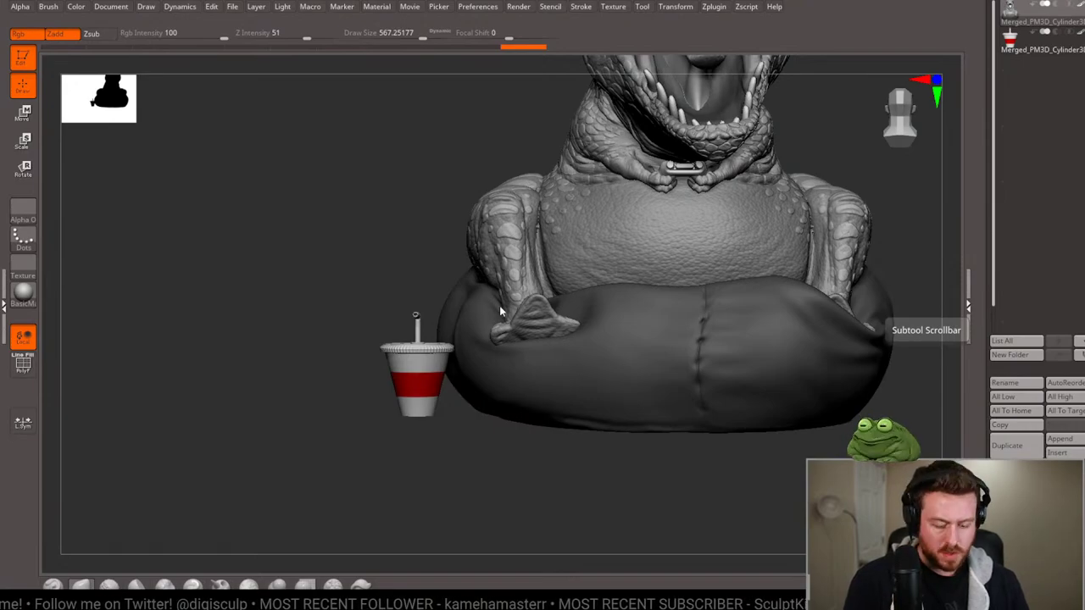
# Hide the drink cup subtool and zoom in on the T-rex's head.
pyautogui.press('f')
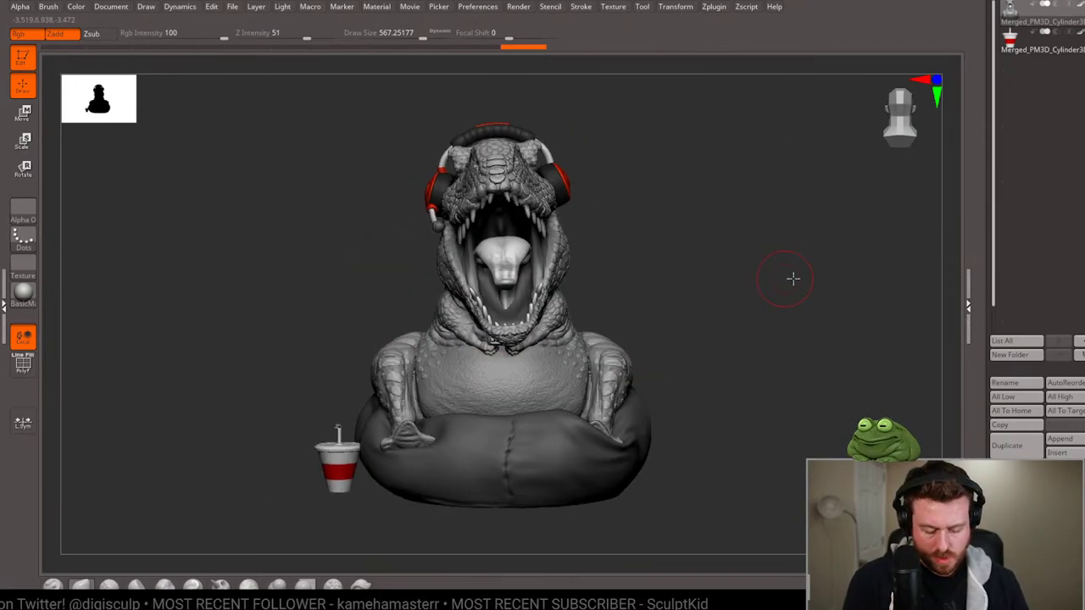
pyautogui.moveTo(789, 276); pyautogui.dragTo(786, 277)
pyautogui.click(1045, 31)
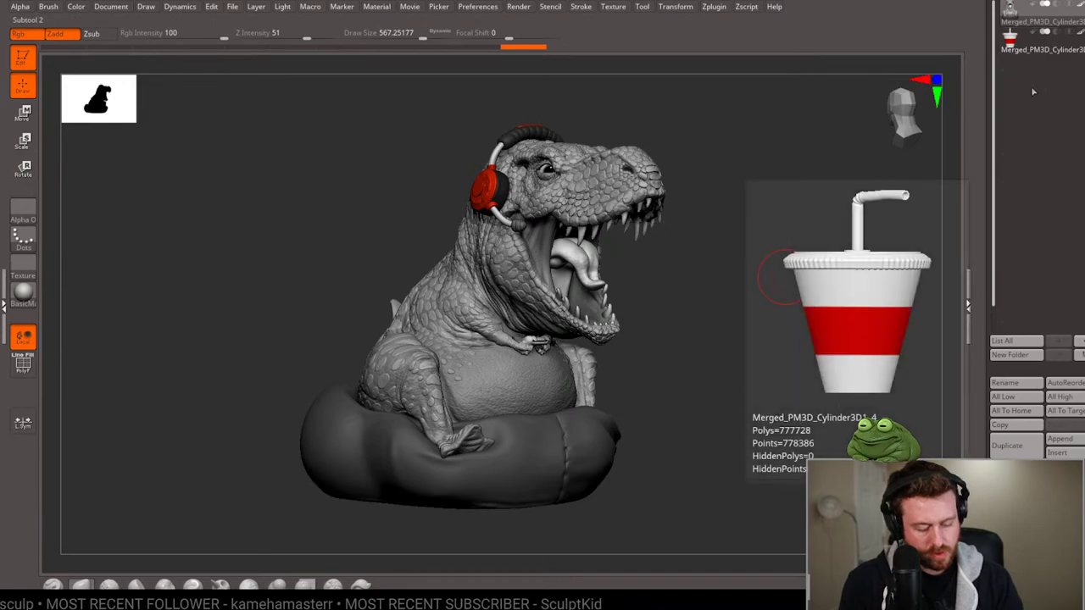
pyautogui.moveTo(683, 404)
pyautogui.mouseDown()
pyautogui.moveTo(817, 392)
pyautogui.moveTo(677, 268)
pyautogui.moveTo(668, 298)
pyautogui.moveTo(680, 298)
pyautogui.moveTo(678, 274)
pyautogui.moveTo(667, 280)
pyautogui.moveTo(695, 293)
pyautogui.moveTo(702, 314)
pyautogui.mouseUp()
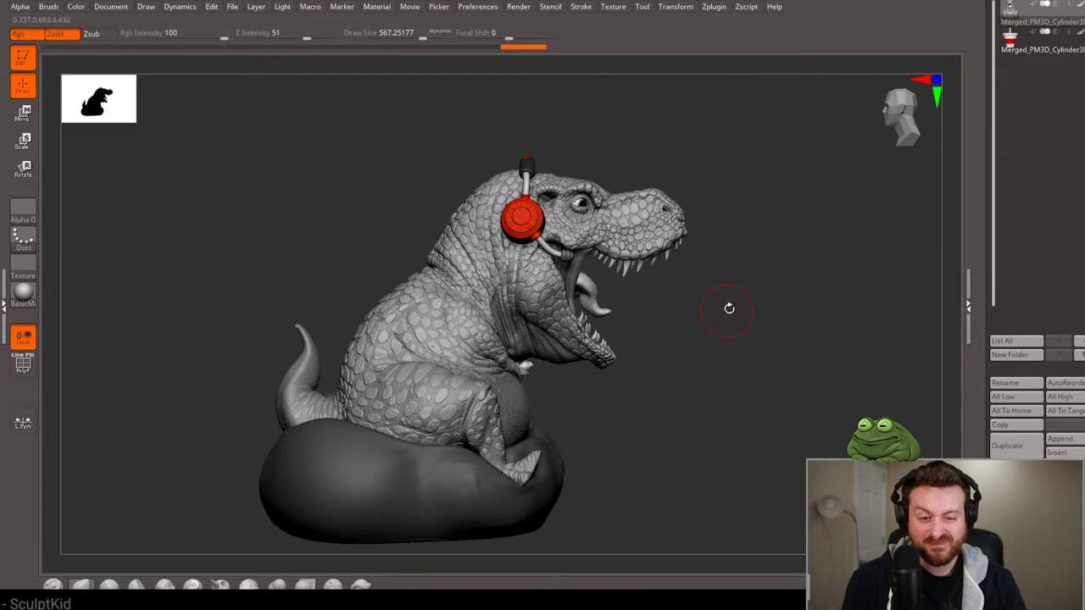
pyautogui.moveTo(781, 356); pyautogui.dragTo(750, 367)
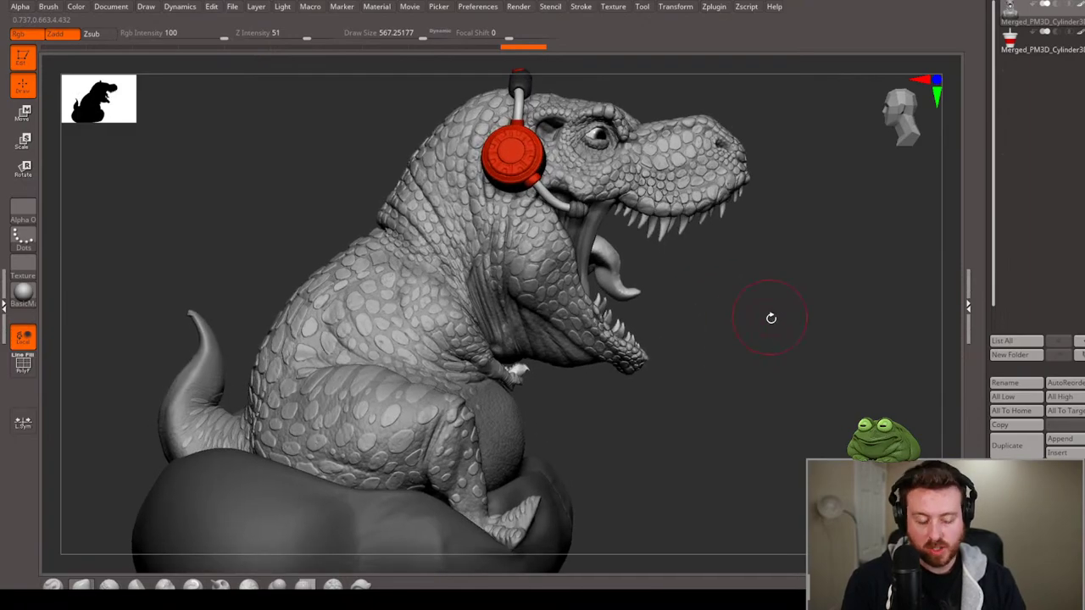
pyautogui.moveTo(772, 318)
pyautogui.mouseDown()
pyautogui.moveTo(757, 317)
pyautogui.moveTo(738, 406)
pyautogui.moveTo(738, 375)
pyautogui.mouseUp()
pyautogui.press('w')
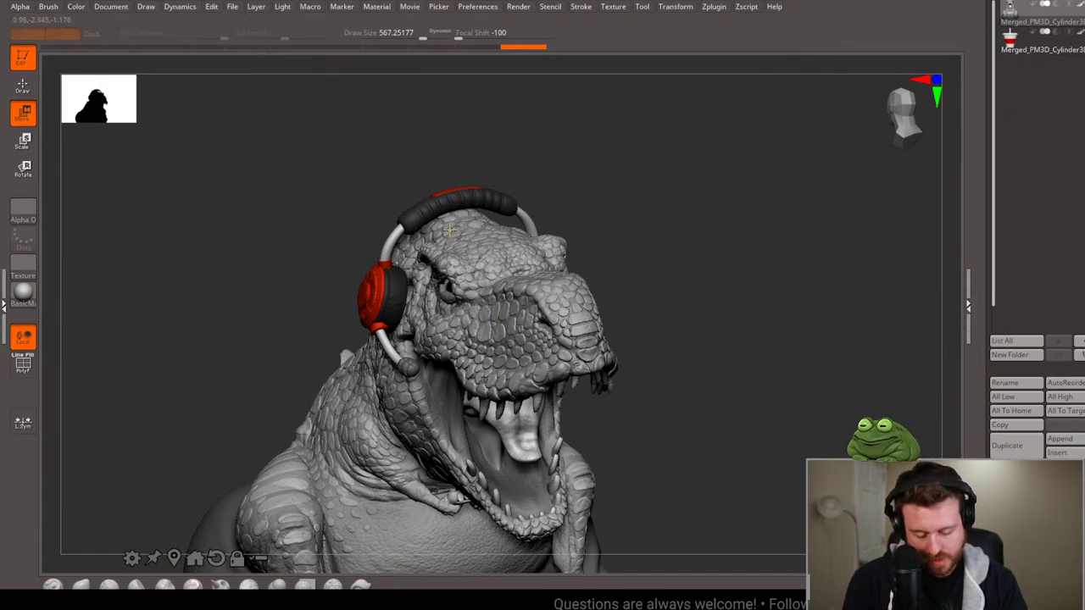
pyautogui.keyDown('ctrl'); pyautogui.click(450, 212); pyautogui.keyUp('ctrl')
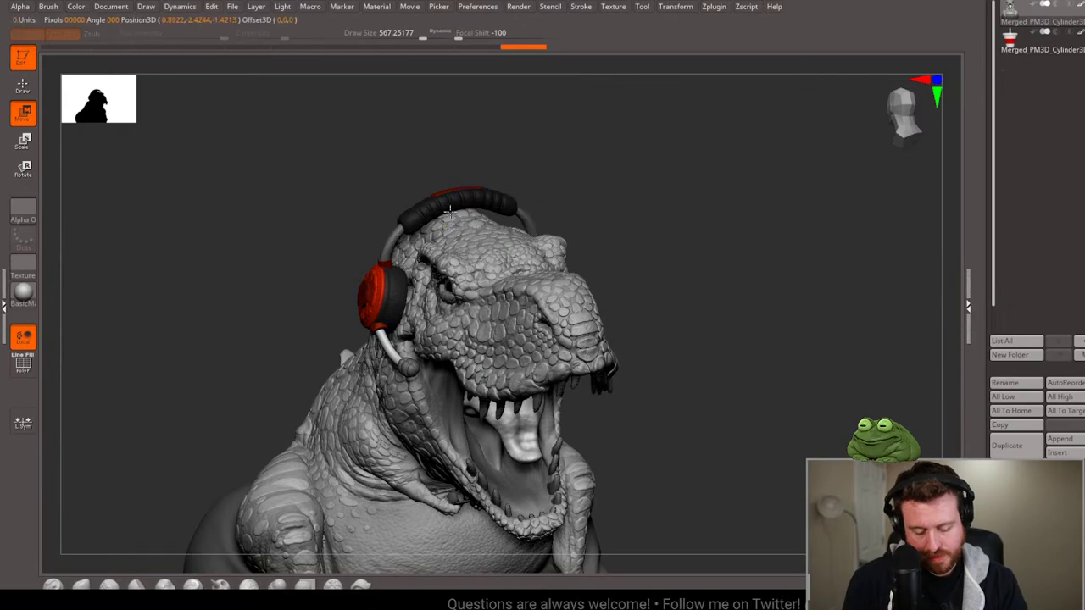
pyautogui.keyDown('ctrl'); pyautogui.click(449, 199); pyautogui.keyUp('ctrl')
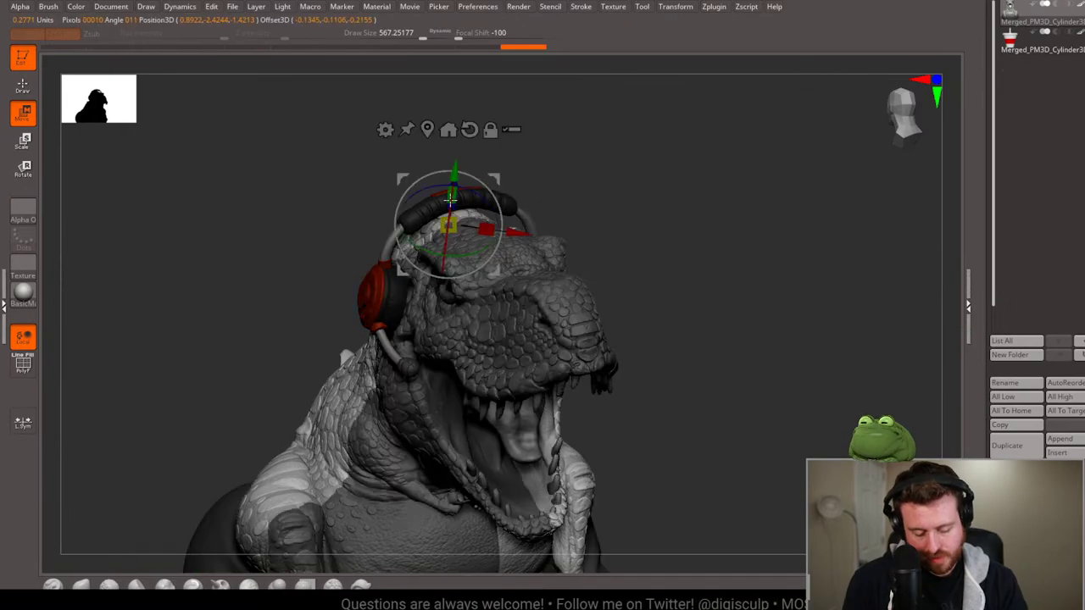
pyautogui.keyDown('ctrl'); pyautogui.click(450, 199); pyautogui.keyUp('ctrl')
pyautogui.press('q')
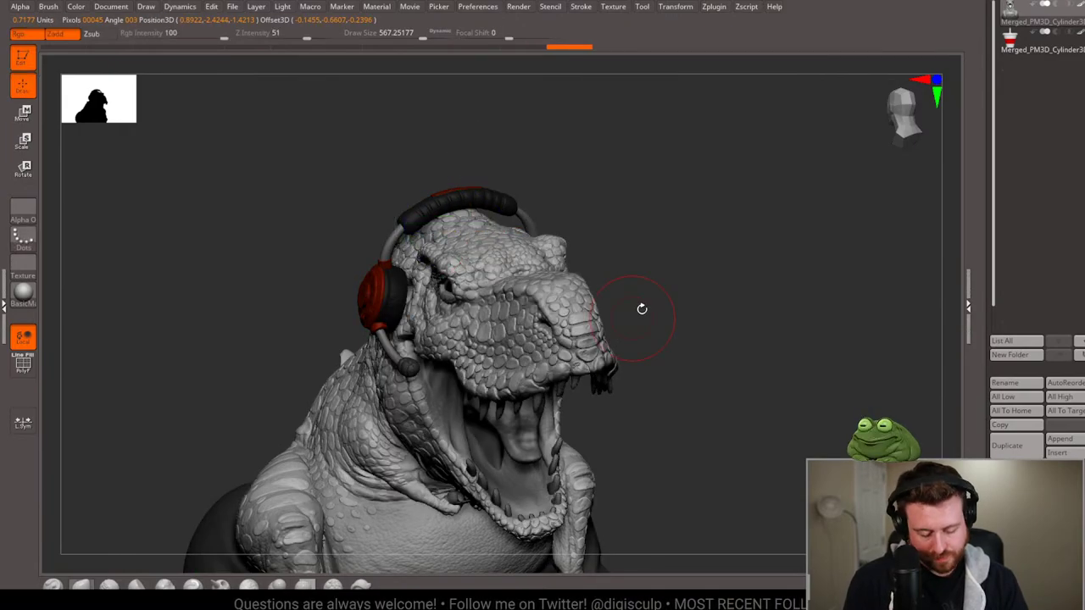
pyautogui.moveTo(641, 308); pyautogui.dragTo(787, 329)
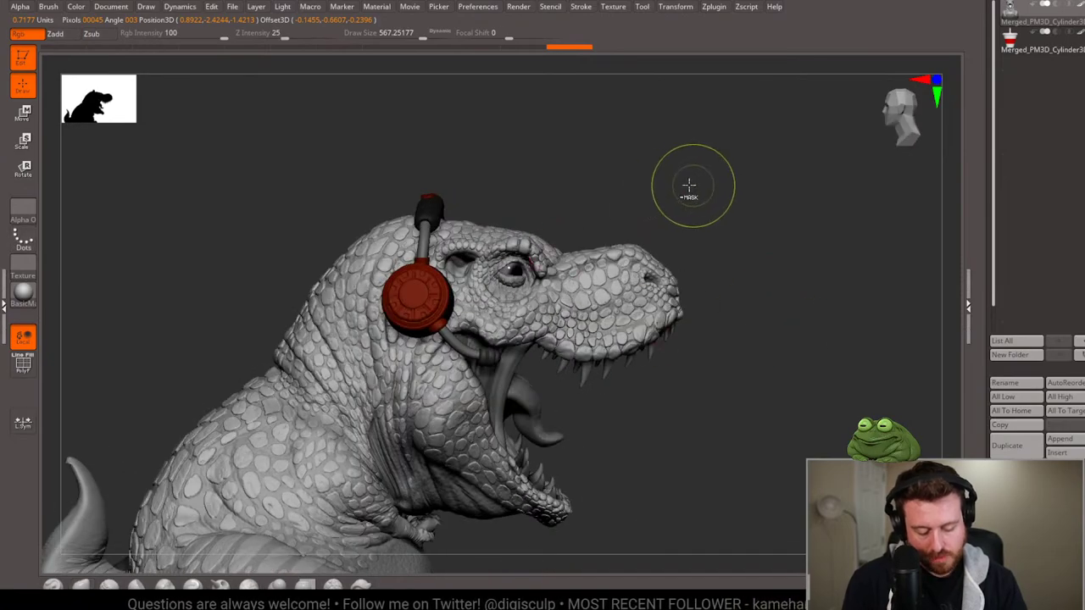
pyautogui.keyDown('ctrl'); pyautogui.moveTo(670, 191); pyautogui.dragTo(486, 303); pyautogui.keyUp('ctrl')
pyautogui.moveTo(774, 245)
pyautogui.keyDown('ctrl'); pyautogui.mouseDown()
pyautogui.moveTo(515, 439)
pyautogui.moveTo(523, 512)
pyautogui.mouseUp(); pyautogui.keyUp('ctrl')
pyautogui.moveTo(662, 432)
pyautogui.mouseDown()
pyautogui.moveTo(618, 382)
pyautogui.moveTo(610, 397)
pyautogui.moveTo(629, 345)
pyautogui.mouseUp()
pyautogui.keyDown('ctrl'); pyautogui.moveTo(653, 295); pyautogui.dragTo(426, 413); pyautogui.keyUp('ctrl')
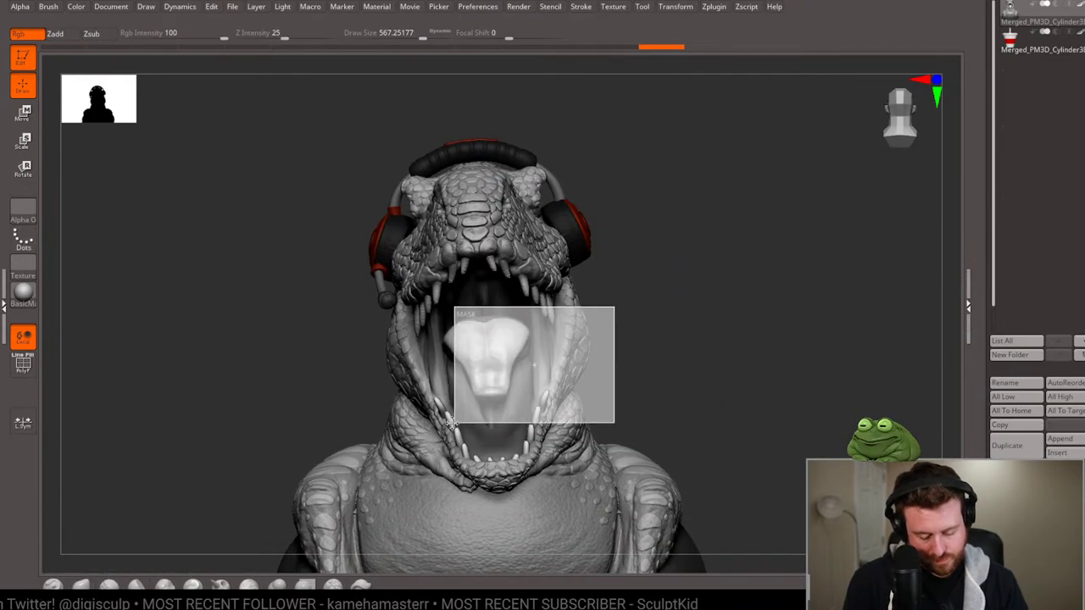
pyautogui.moveTo(673, 351)
pyautogui.mouseDown()
pyautogui.moveTo(710, 359)
pyautogui.moveTo(637, 375)
pyautogui.mouseUp()
pyautogui.press('f')
pyautogui.keyDown('ctrl'); pyautogui.moveTo(641, 308); pyautogui.dragTo(120, 547); pyautogui.keyUp('ctrl')
pyautogui.moveTo(744, 315)
pyautogui.mouseDown()
pyautogui.moveTo(805, 334)
pyautogui.moveTo(781, 340)
pyautogui.moveTo(618, 489)
pyautogui.moveTo(649, 492)
pyautogui.mouseUp()
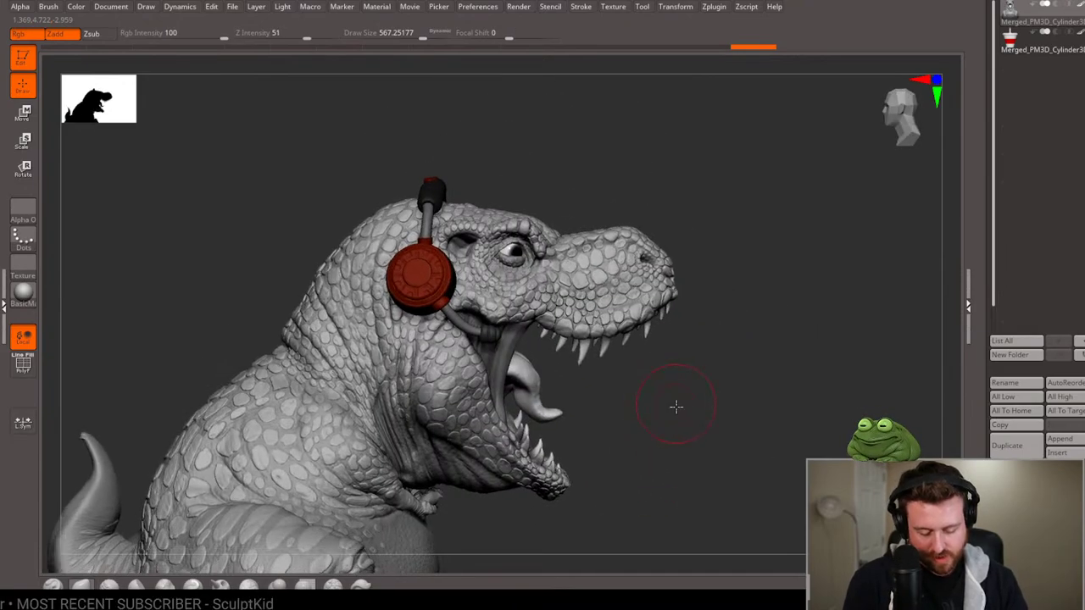
pyautogui.moveTo(676, 405)
pyautogui.keyDown('alt'); pyautogui.mouseDown()
pyautogui.moveTo(682, 475)
pyautogui.moveTo(710, 492)
pyautogui.mouseUp(); pyautogui.keyUp('alt')
pyautogui.keyDown('ctrl'); pyautogui.click(703, 484); pyautogui.keyUp('ctrl')
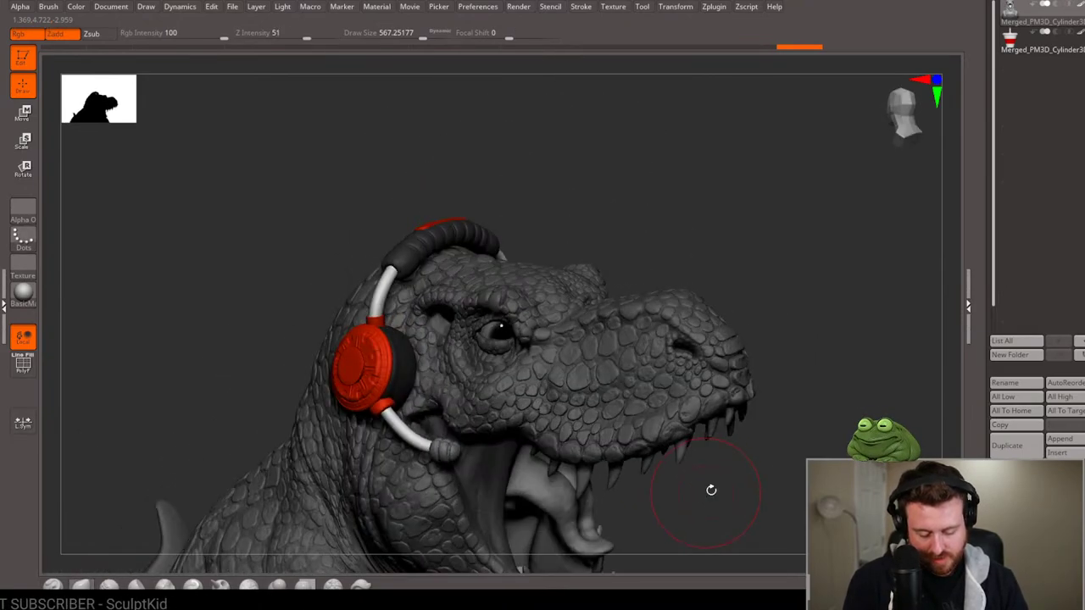
pyautogui.press('w')
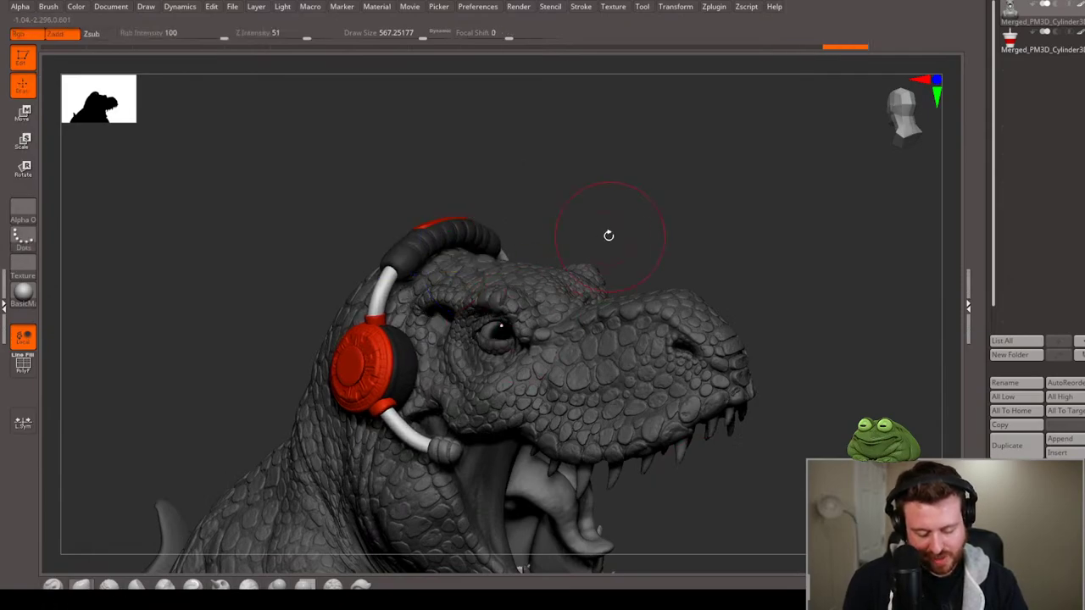
pyautogui.keyDown('shift'); pyautogui.moveTo(608, 235); pyautogui.dragTo(599, 237); pyautogui.keyUp('shift')
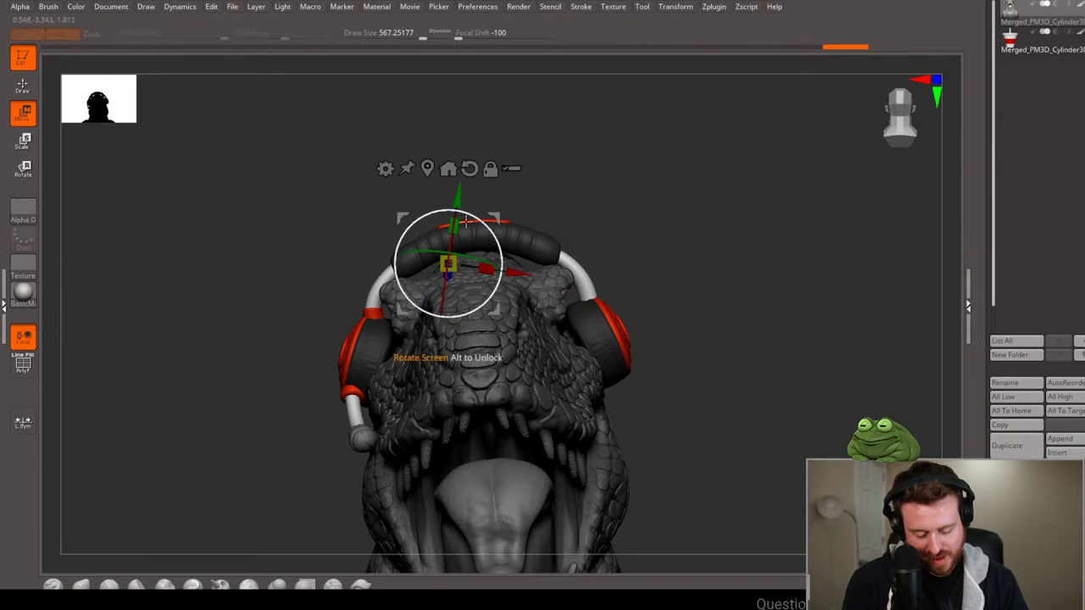
pyautogui.click(427, 168)
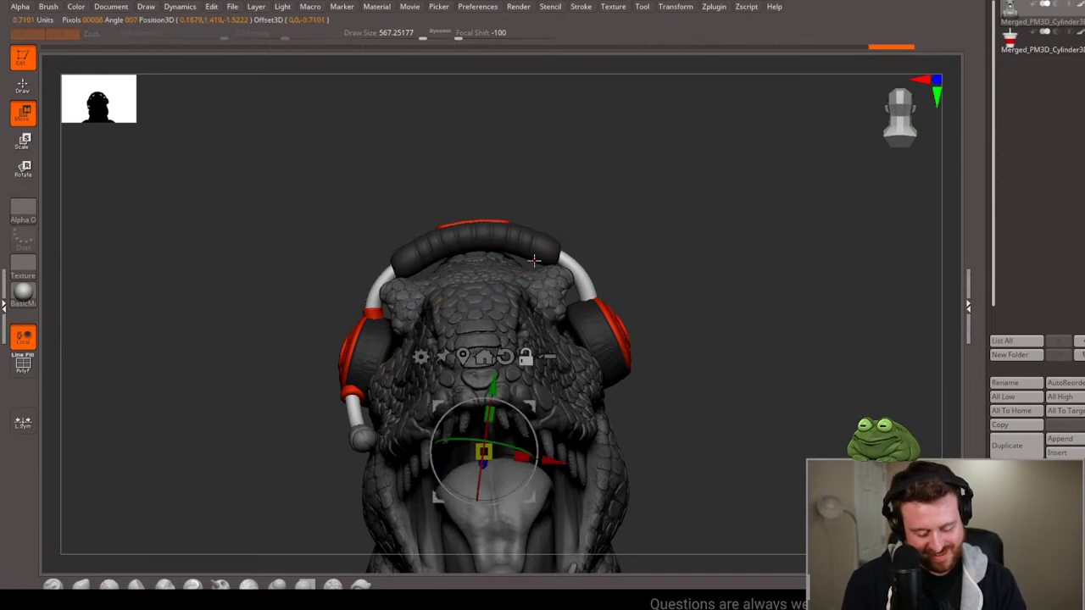
pyautogui.click(505, 357)
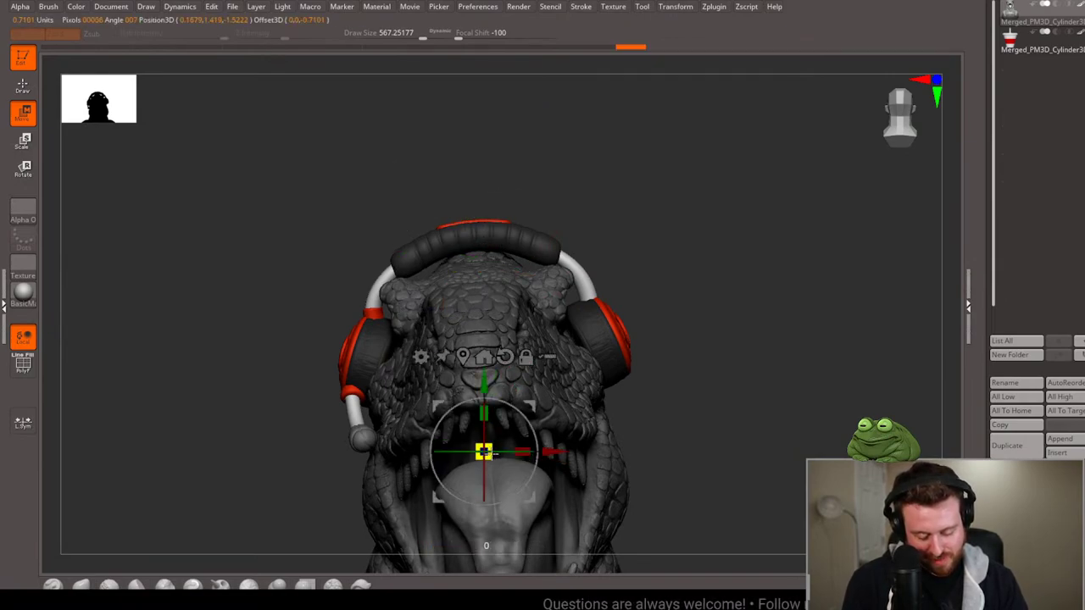
pyautogui.keyDown('shift'); pyautogui.moveTo(647, 290); pyautogui.dragTo(659, 287); pyautogui.keyUp('shift')
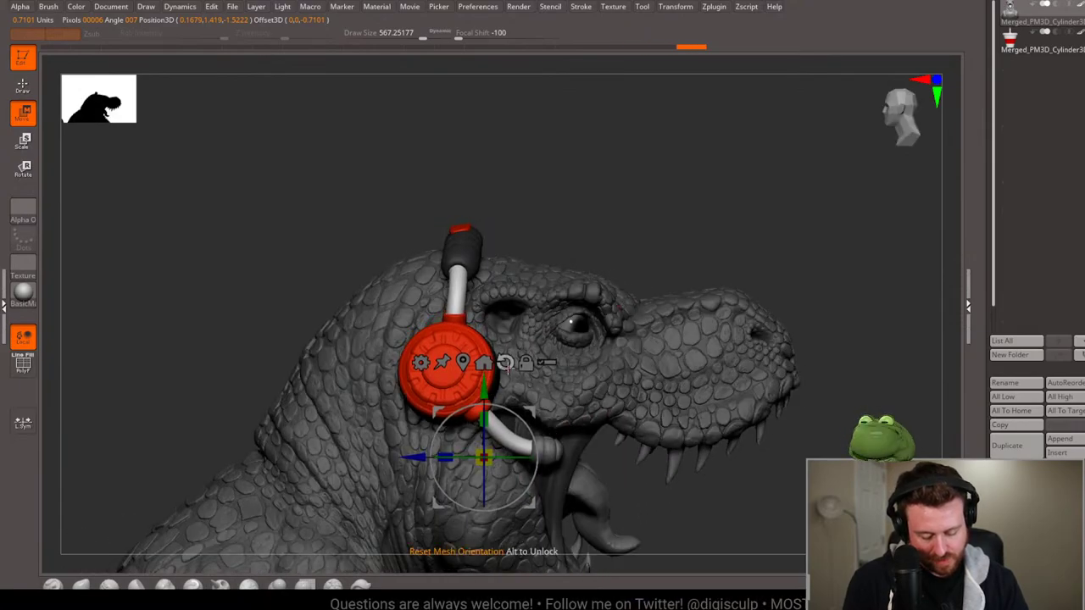
pyautogui.press('q')
pyautogui.moveTo(678, 266)
pyautogui.keyDown('alt'); pyautogui.mouseDown()
pyautogui.moveTo(789, 349)
pyautogui.moveTo(703, 276)
pyautogui.moveTo(686, 383)
pyautogui.moveTo(669, 375)
pyautogui.moveTo(756, 368)
pyautogui.moveTo(738, 375)
pyautogui.moveTo(724, 328)
pyautogui.moveTo(746, 325)
pyautogui.moveTo(751, 334)
pyautogui.moveTo(704, 331)
pyautogui.moveTo(688, 351)
pyautogui.moveTo(661, 354)
pyautogui.moveTo(816, 347)
pyautogui.moveTo(738, 399)
pyautogui.moveTo(738, 412)
pyautogui.moveTo(732, 374)
pyautogui.moveTo(721, 395)
pyautogui.moveTo(743, 400)
pyautogui.mouseUp(); pyautogui.keyUp('alt')
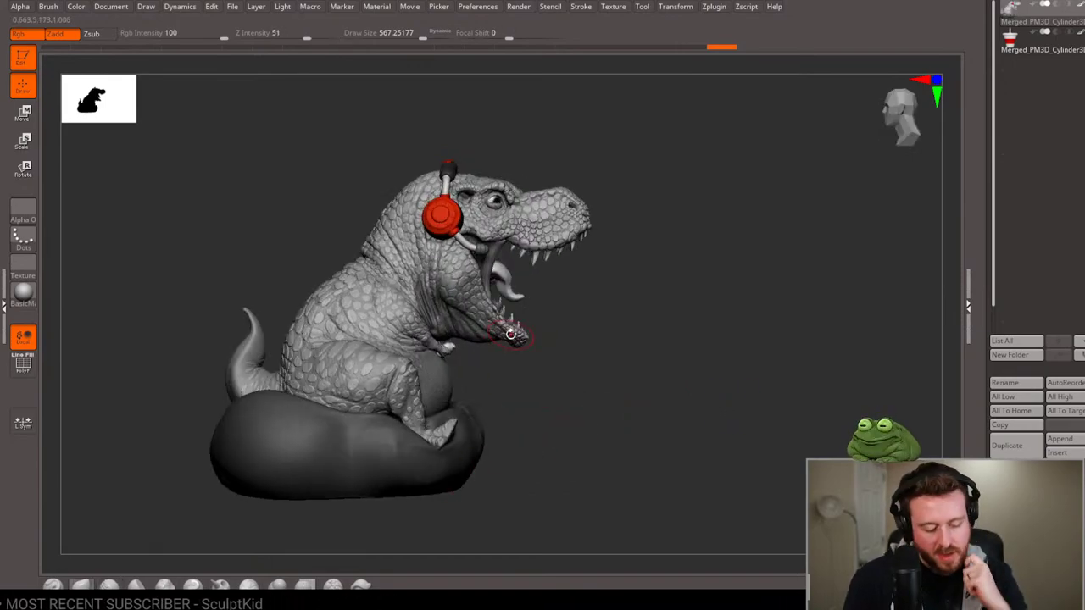
pyautogui.moveTo(983, 130); pyautogui.dragTo(986, 185)
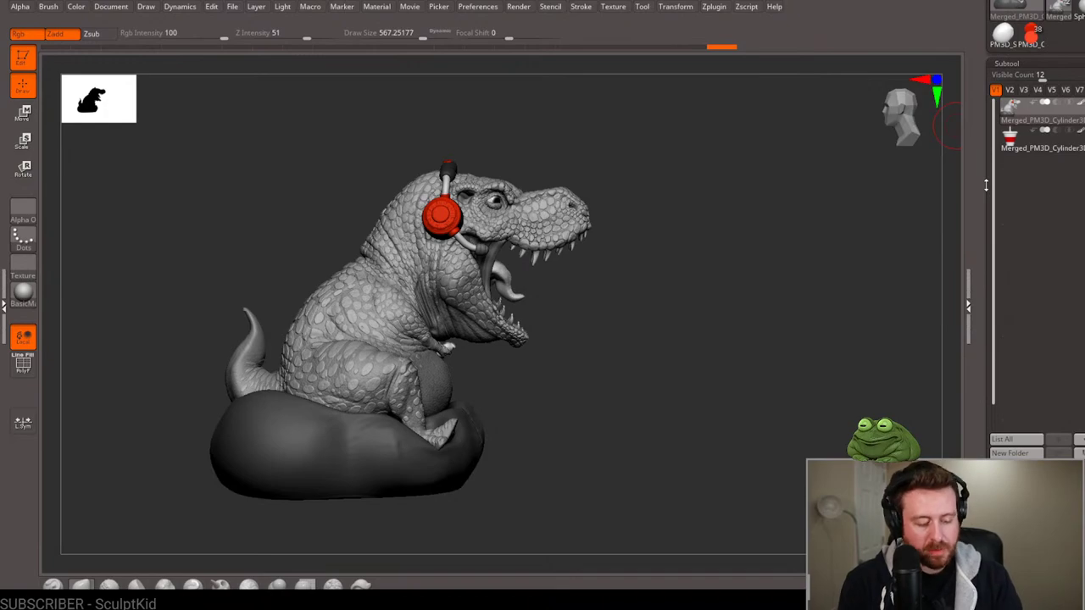
# Set Geometry > DynaMesh Resolution to 416 and DynaMesh the T-rex model.
pyautogui.click(1023, 62)
pyautogui.click(1022, 32)
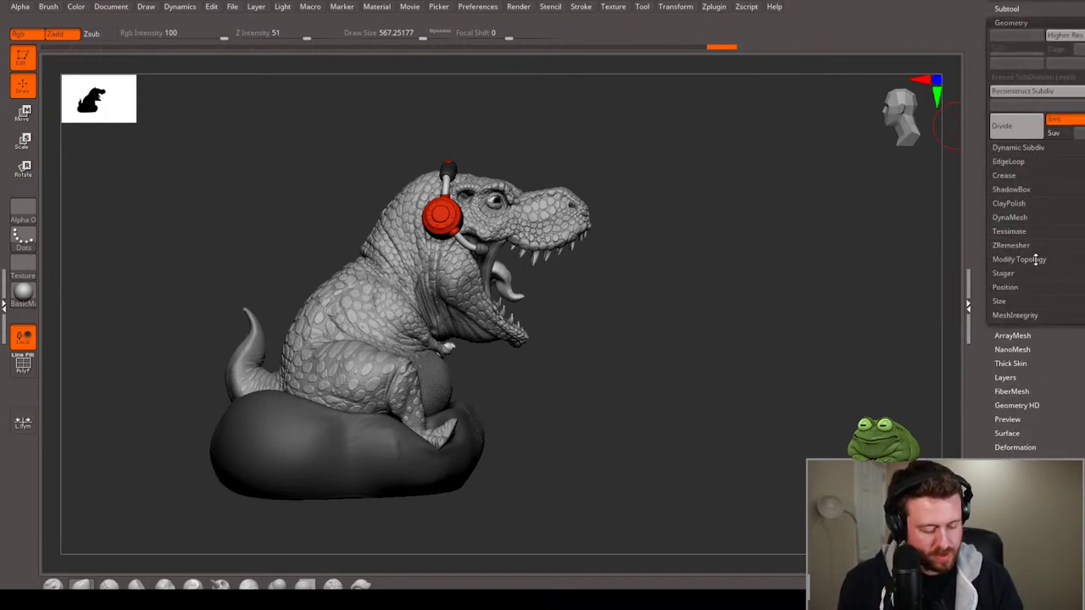
pyautogui.click(1037, 219)
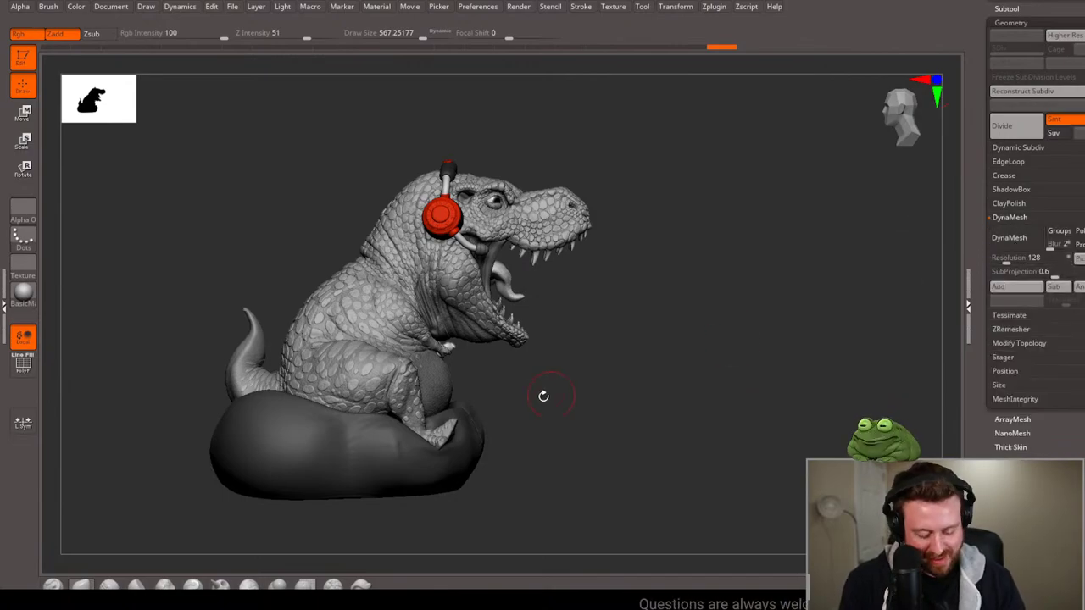
pyautogui.scroll(3, 560, 411)
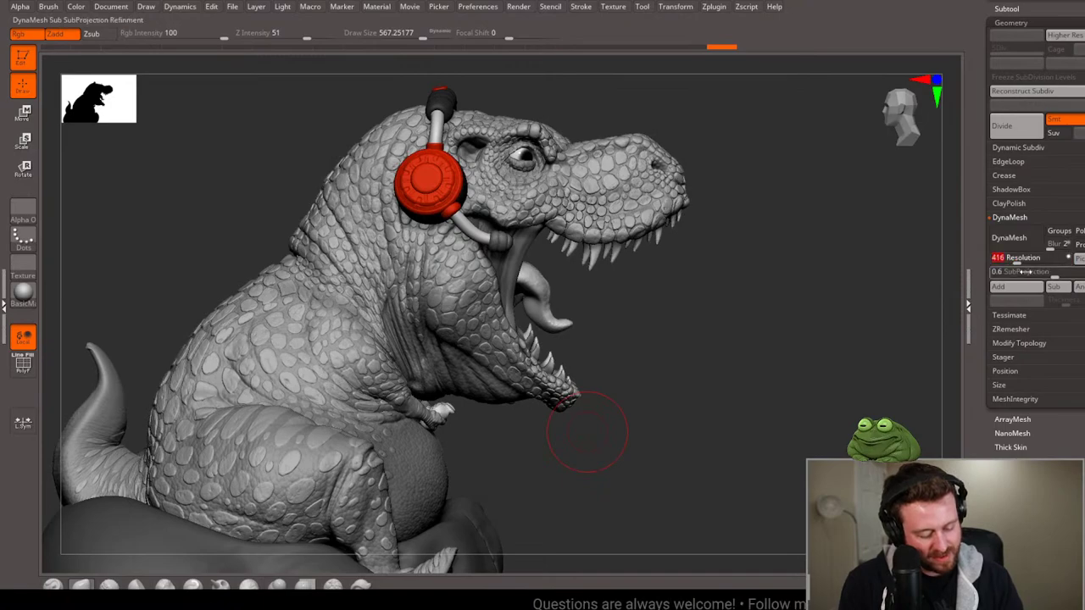
pyautogui.click(1008, 243)
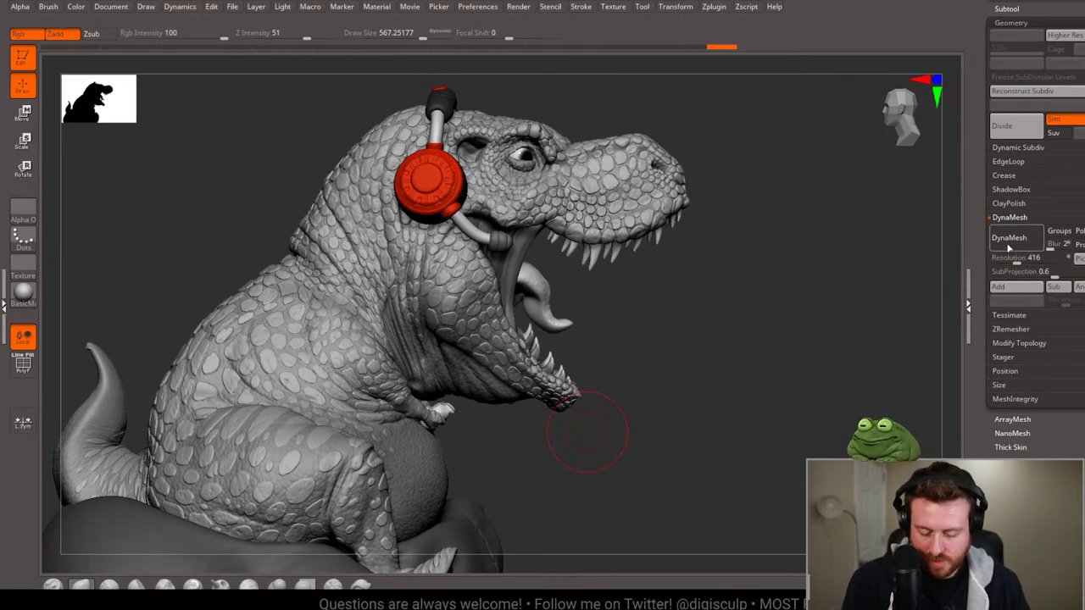
pyautogui.keyDown('ctrl'); pyautogui.click(614, 329); pyautogui.keyUp('ctrl')
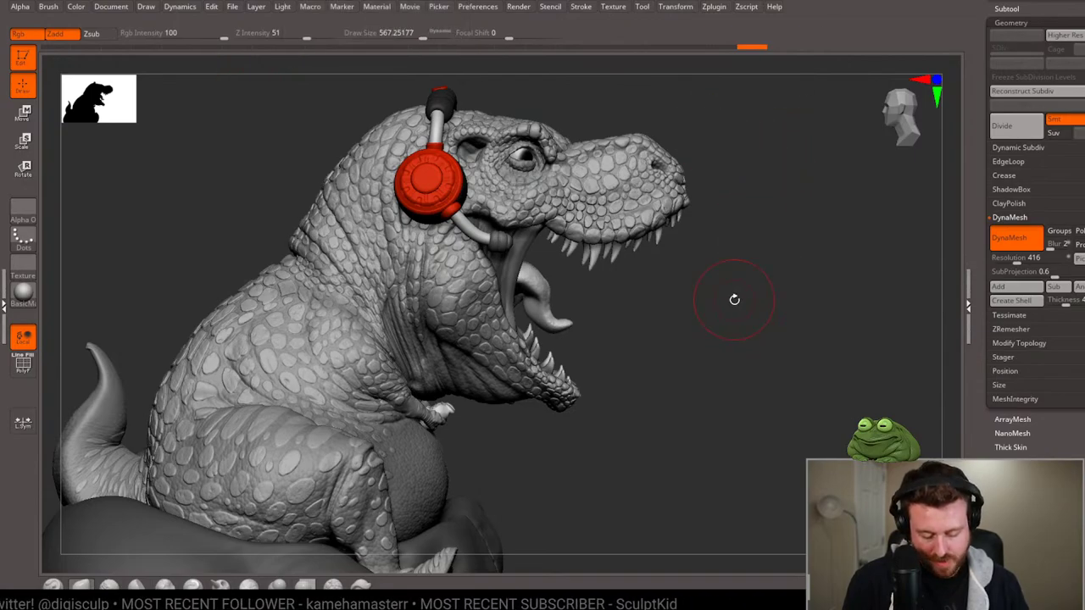
pyautogui.press('f')
pyautogui.moveTo(751, 337)
pyautogui.mouseDown()
pyautogui.moveTo(779, 359)
pyautogui.moveTo(899, 334)
pyautogui.moveTo(867, 297)
pyautogui.moveTo(806, 322)
pyautogui.moveTo(826, 330)
pyautogui.moveTo(748, 204)
pyautogui.moveTo(802, 209)
pyautogui.moveTo(806, 184)
pyautogui.moveTo(440, 289)
pyautogui.mouseUp()
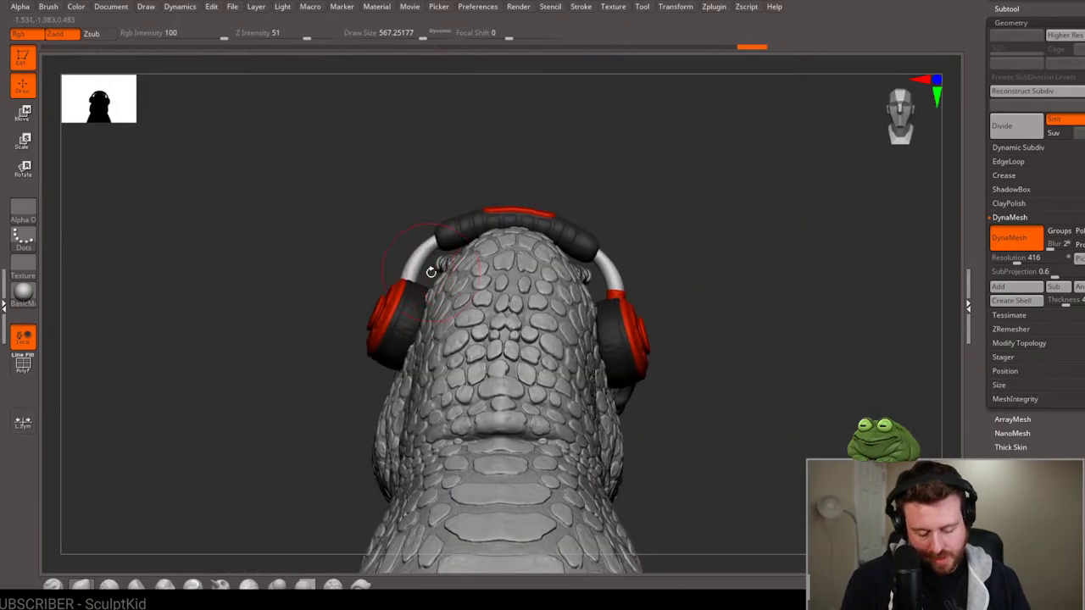
pyautogui.moveTo(884, 239)
pyautogui.mouseDown()
pyautogui.moveTo(811, 245)
pyautogui.moveTo(886, 237)
pyautogui.moveTo(823, 276)
pyautogui.mouseUp()
pyautogui.moveTo(811, 172); pyautogui.dragTo(768, 154)
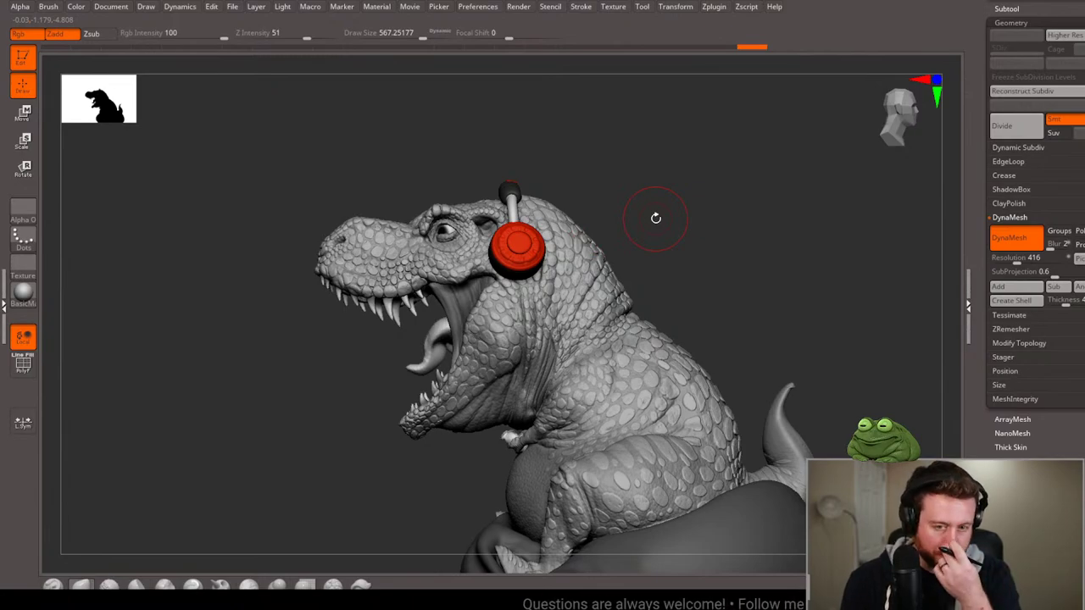
pyautogui.moveTo(709, 255); pyautogui.dragTo(722, 256)
pyautogui.moveTo(723, 256)
pyautogui.mouseDown()
pyautogui.moveTo(642, 249)
pyautogui.moveTo(644, 238)
pyautogui.mouseUp()
pyautogui.moveTo(700, 286)
pyautogui.keyDown('alt'); pyautogui.mouseDown()
pyautogui.moveTo(705, 228)
pyautogui.moveTo(692, 221)
pyautogui.mouseUp(); pyautogui.keyUp('alt')
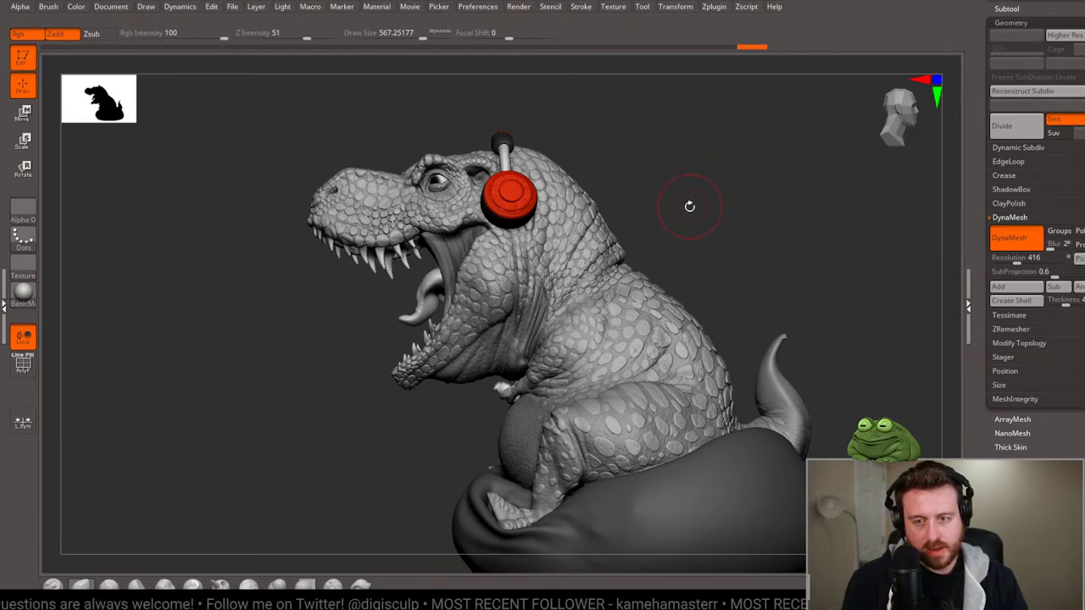
pyautogui.keyDown('alt'); pyautogui.moveTo(697, 196); pyautogui.dragTo(734, 244); pyautogui.keyUp('alt')
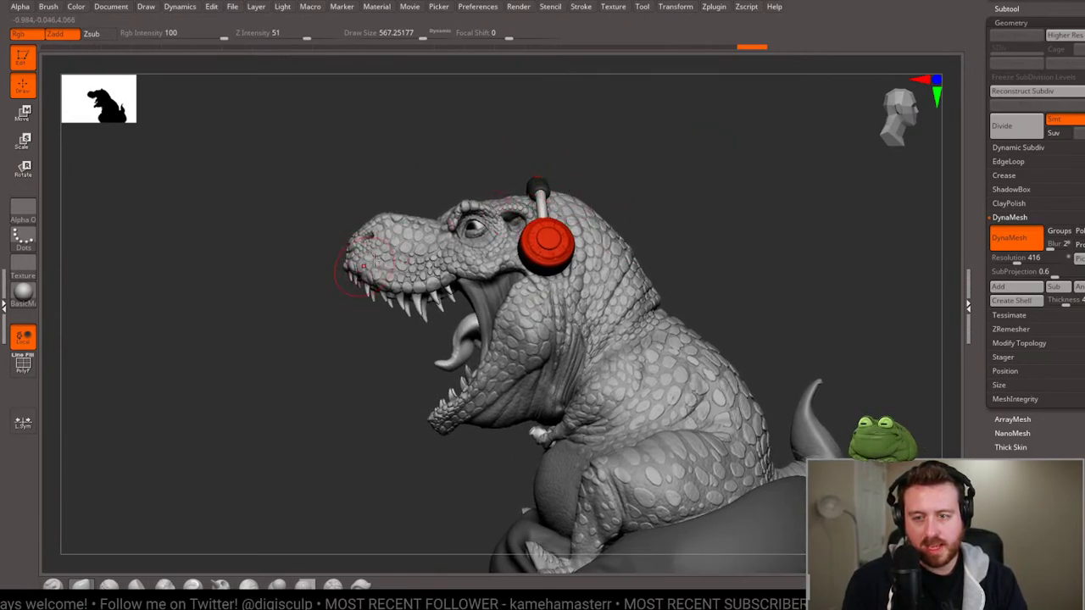
pyautogui.moveTo(644, 108)
pyautogui.keyDown('ctrl'); pyautogui.mouseDown()
pyautogui.moveTo(303, 331)
pyautogui.moveTo(288, 356)
pyautogui.moveTo(337, 281)
pyautogui.moveTo(328, 323)
pyautogui.mouseUp(); pyautogui.keyUp('ctrl')
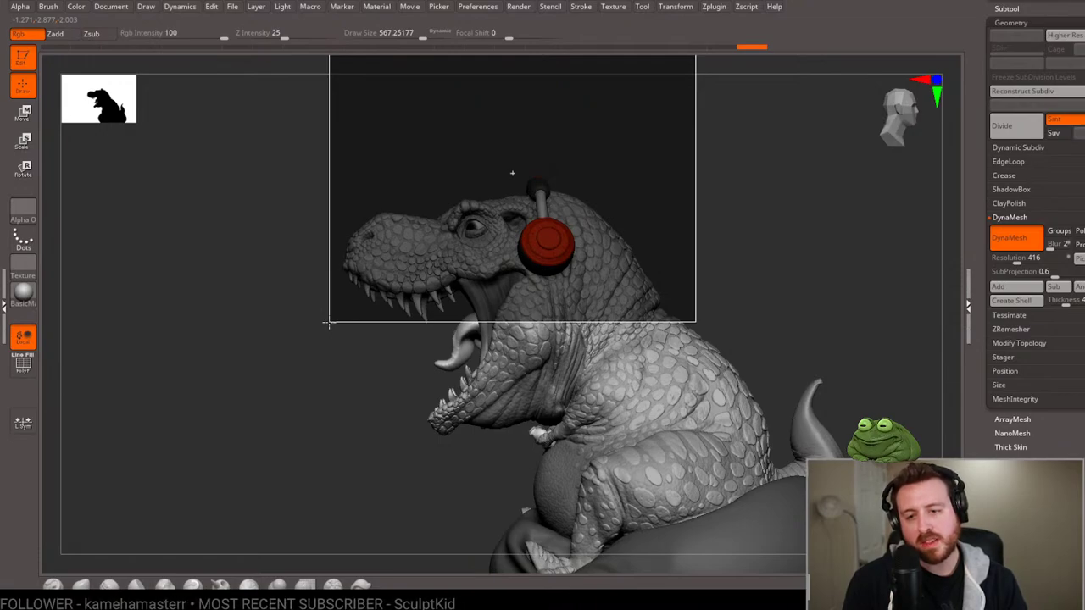
# Tighten the mask box around the head, then make SliceCurve the active selection brush.
pyautogui.moveTo(329, 323)
pyautogui.keyDown('ctrl'); pyautogui.mouseDown()
pyautogui.moveTo(339, 167)
pyautogui.moveTo(341, 197)
pyautogui.mouseUp(); pyautogui.keyUp('ctrl')
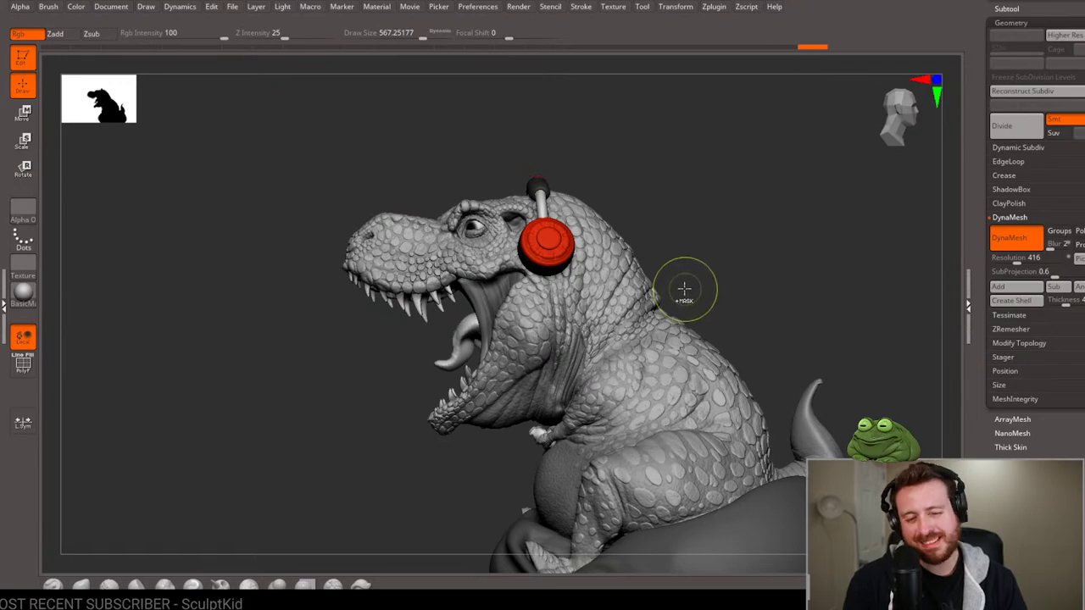
pyautogui.press('b')
pyautogui.press('s')
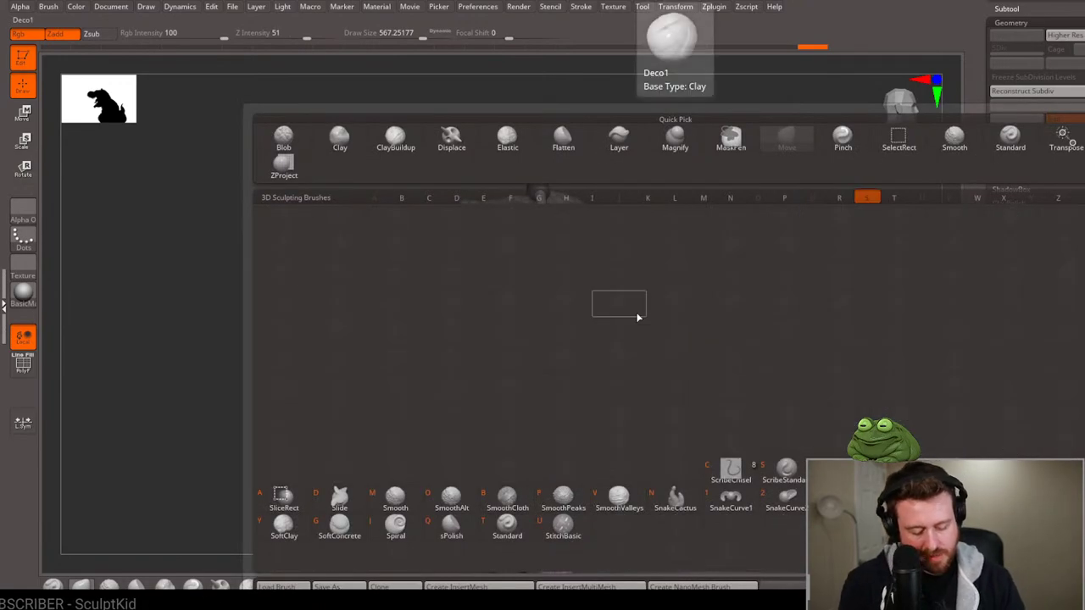
pyautogui.press('r')
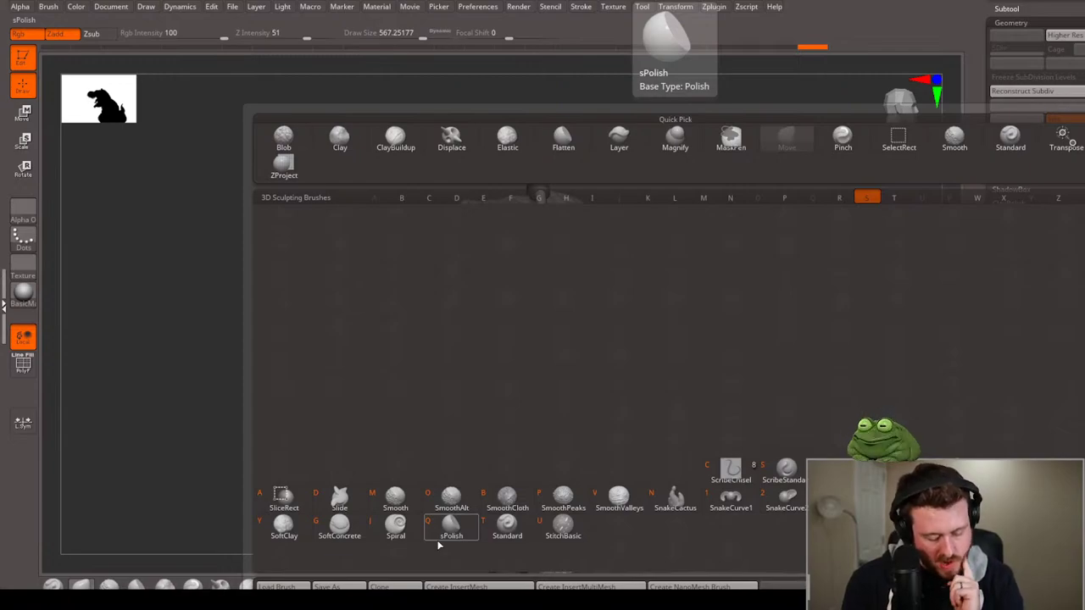
pyautogui.hotkey('ctrl', 'shift')
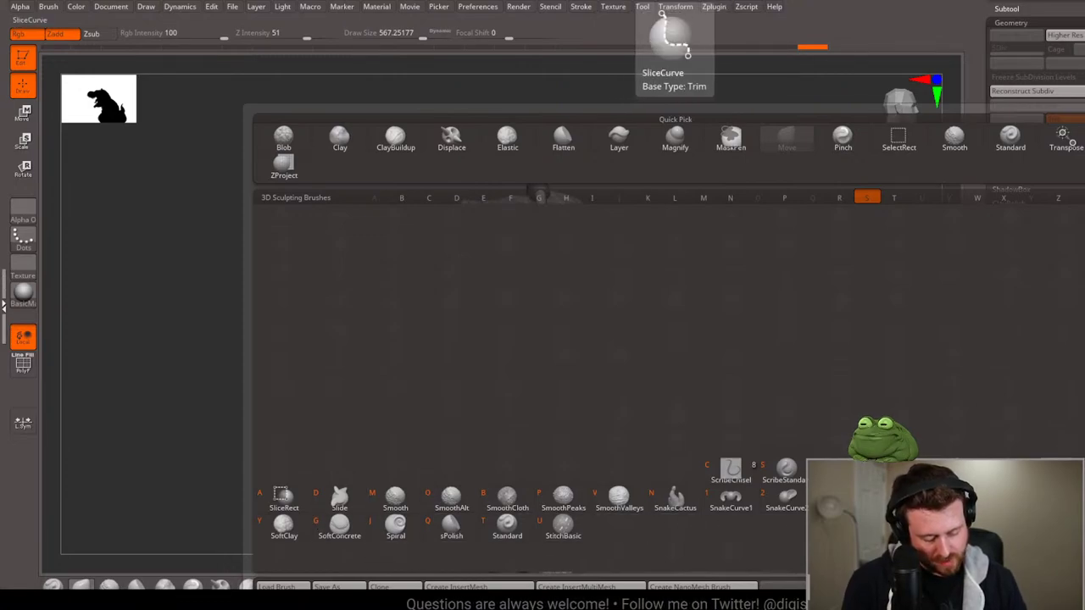
pyautogui.click(848, 475)
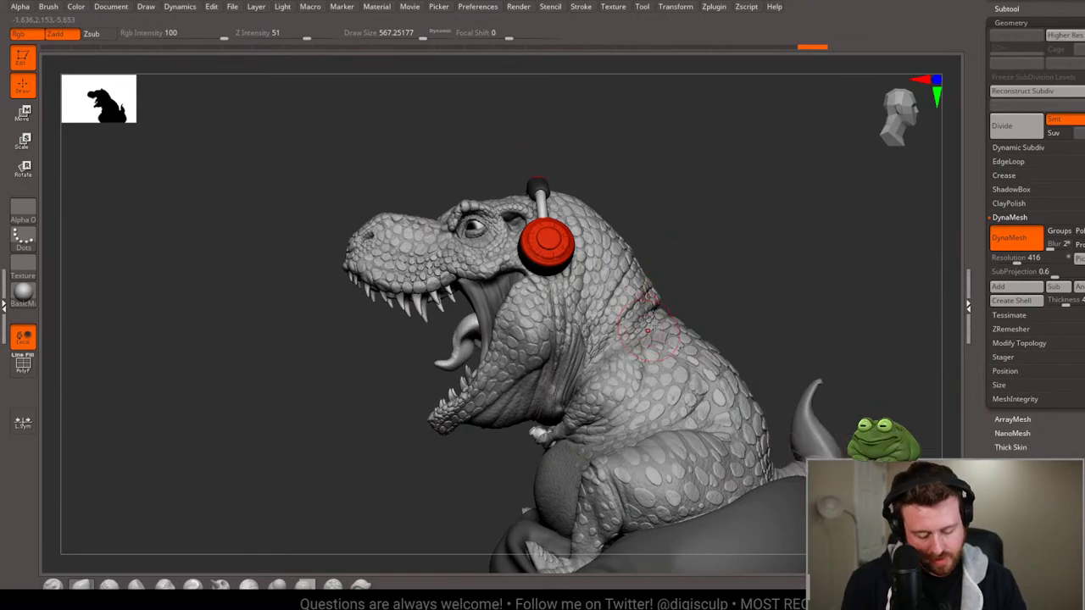
pyautogui.moveTo(726, 266)
pyautogui.mouseDown()
pyautogui.moveTo(726, 297)
pyautogui.moveTo(698, 286)
pyautogui.mouseUp()
pyautogui.press('f')
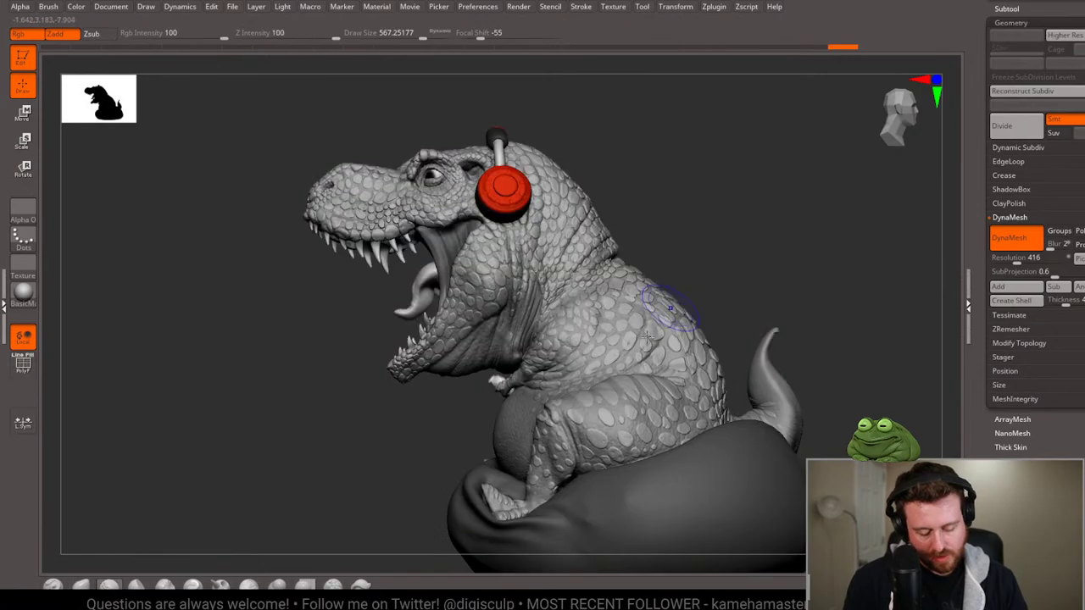
pyautogui.moveTo(649, 181); pyautogui.dragTo(666, 170)
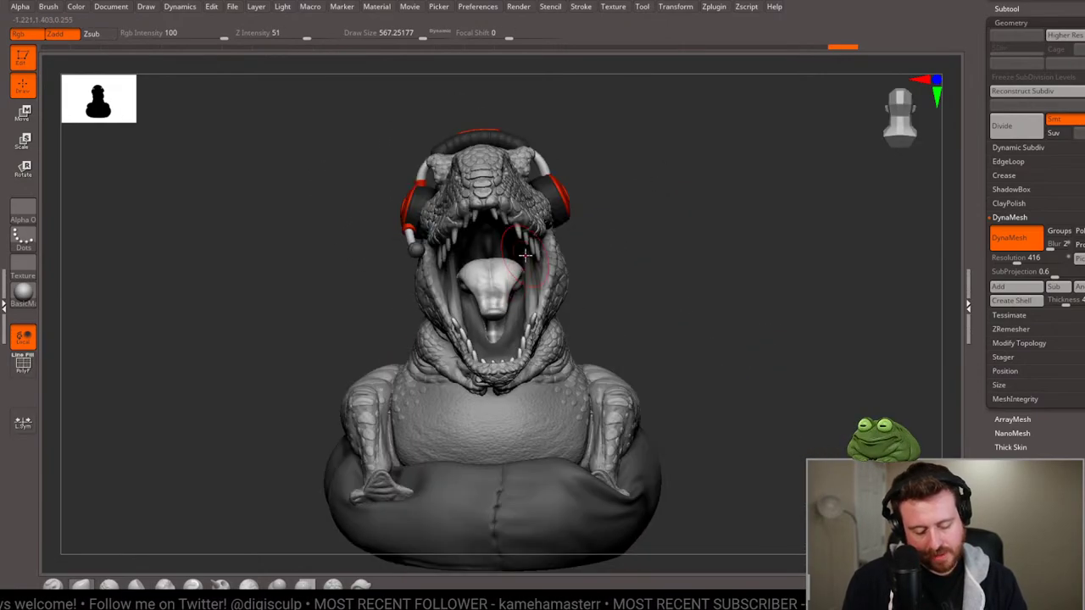
pyautogui.moveTo(653, 213)
pyautogui.mouseDown()
pyautogui.moveTo(656, 204)
pyautogui.moveTo(649, 223)
pyautogui.moveTo(669, 223)
pyautogui.moveTo(652, 223)
pyautogui.moveTo(656, 211)
pyautogui.moveTo(655, 226)
pyautogui.mouseUp()
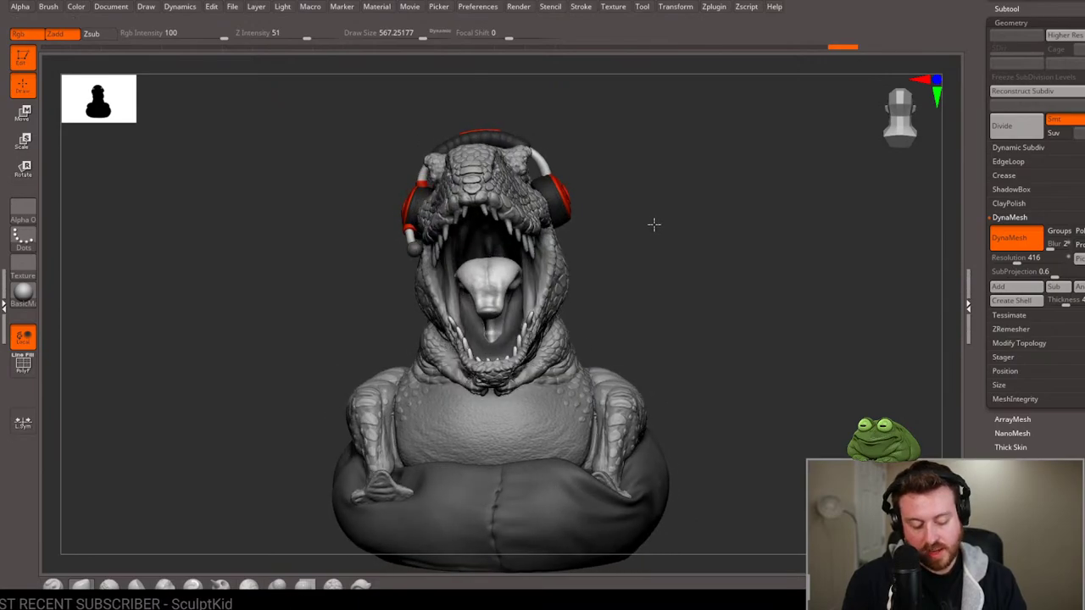
pyautogui.moveTo(690, 274)
pyautogui.mouseDown()
pyautogui.moveTo(664, 285)
pyautogui.moveTo(729, 276)
pyautogui.moveTo(623, 339)
pyautogui.moveTo(644, 325)
pyautogui.mouseUp()
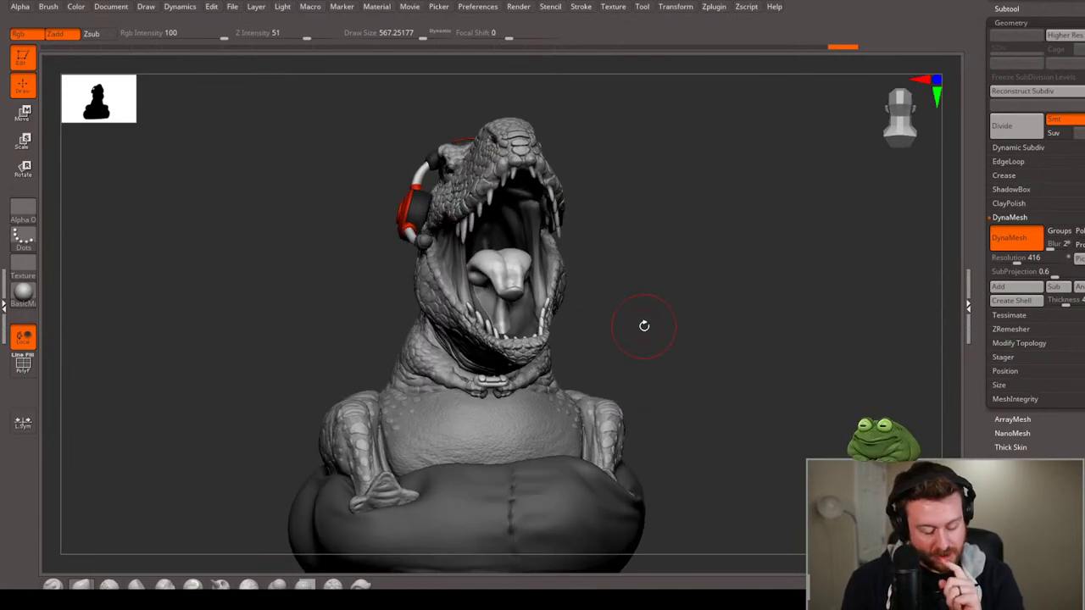
pyautogui.moveTo(629, 273); pyautogui.dragTo(496, 232)
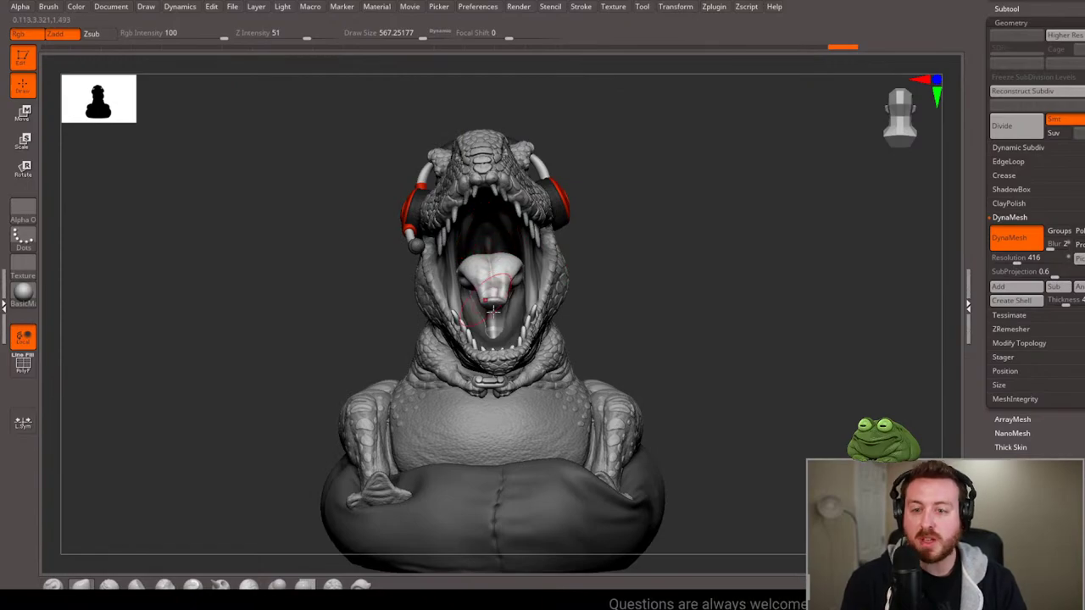
pyautogui.moveTo(492, 311)
pyautogui.mouseDown()
pyautogui.moveTo(722, 307)
pyautogui.moveTo(768, 291)
pyautogui.mouseUp()
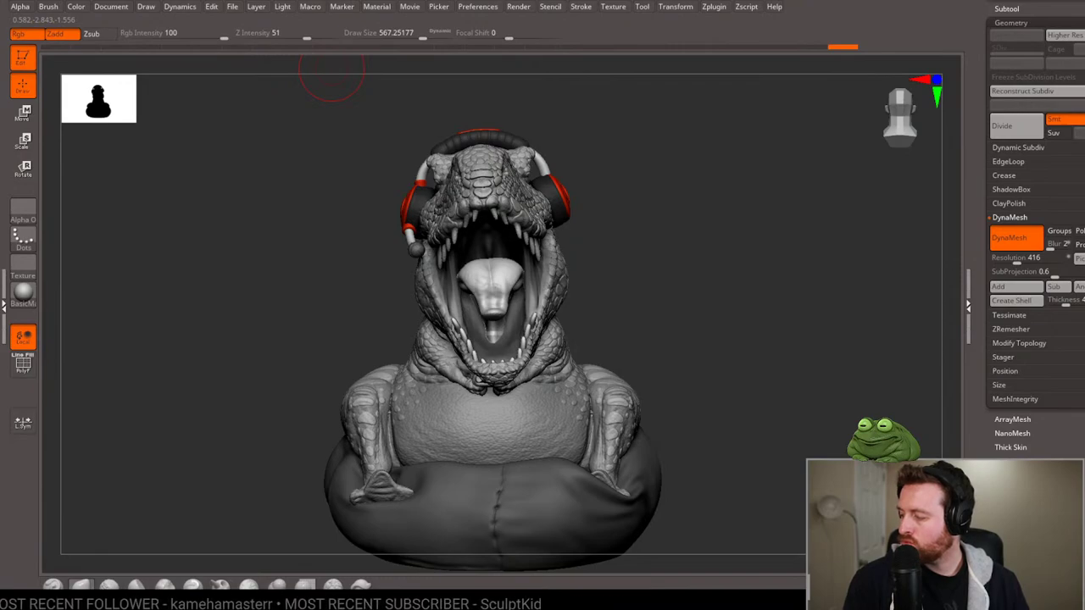
# Cut a SliceCurve line across the neck behind the T-rex's head.
pyautogui.moveTo(706, 267); pyautogui.dragTo(714, 285)
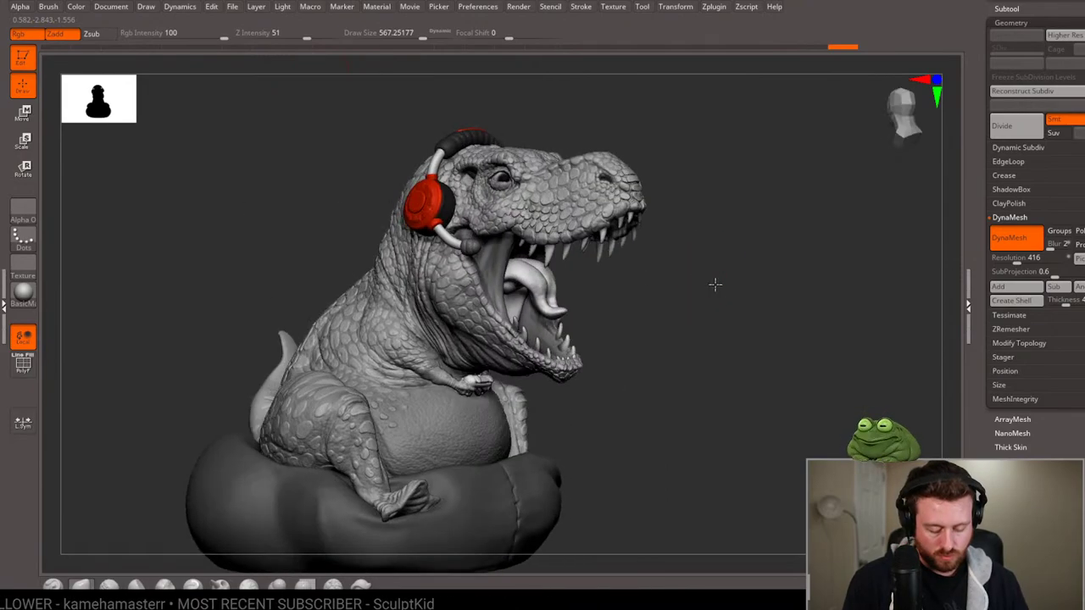
pyautogui.moveTo(665, 350)
pyautogui.mouseDown()
pyautogui.moveTo(701, 366)
pyautogui.moveTo(632, 155)
pyautogui.mouseUp()
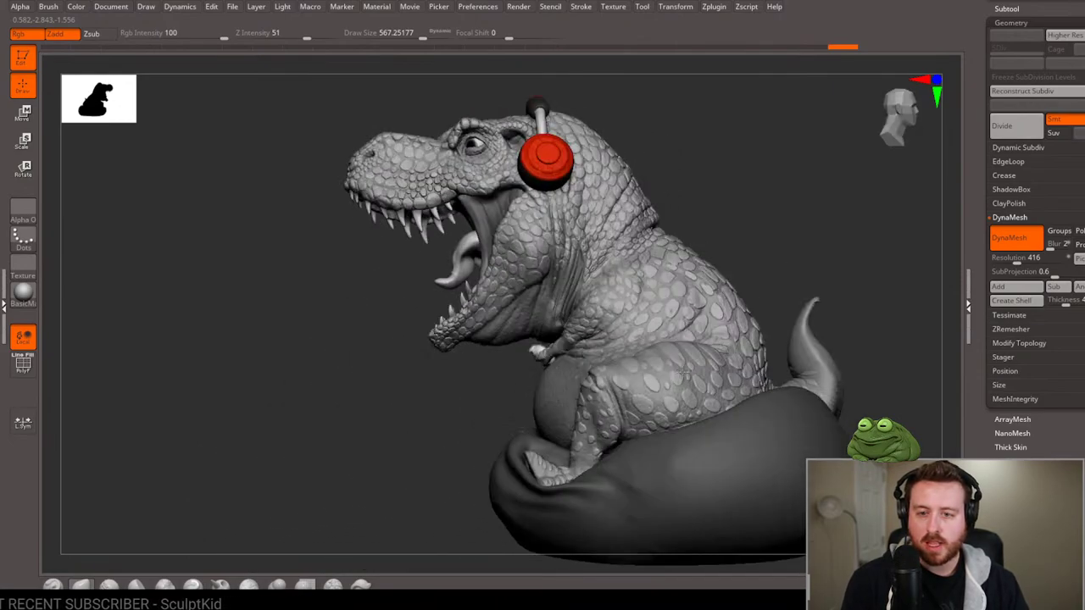
pyautogui.moveTo(500, 388)
pyautogui.keyDown('ctrl'); pyautogui.keyDown('shift'); pyautogui.mouseDown()
pyautogui.moveTo(627, 134)
pyautogui.moveTo(542, 324)
pyautogui.moveTo(583, 200)
pyautogui.moveTo(581, 103)
pyautogui.mouseUp(); pyautogui.keyUp('shift'); pyautogui.keyUp('ctrl')
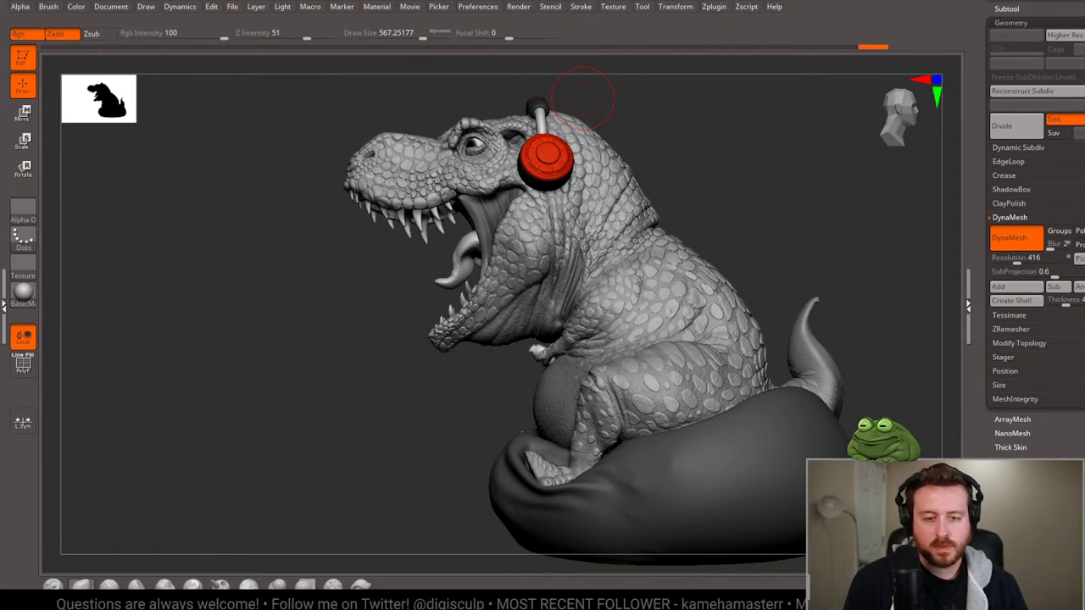
# Turn on Polyframe, hide the blue head polygroup, and invert the mesh visibility.
pyautogui.hotkey('shift', 'f')
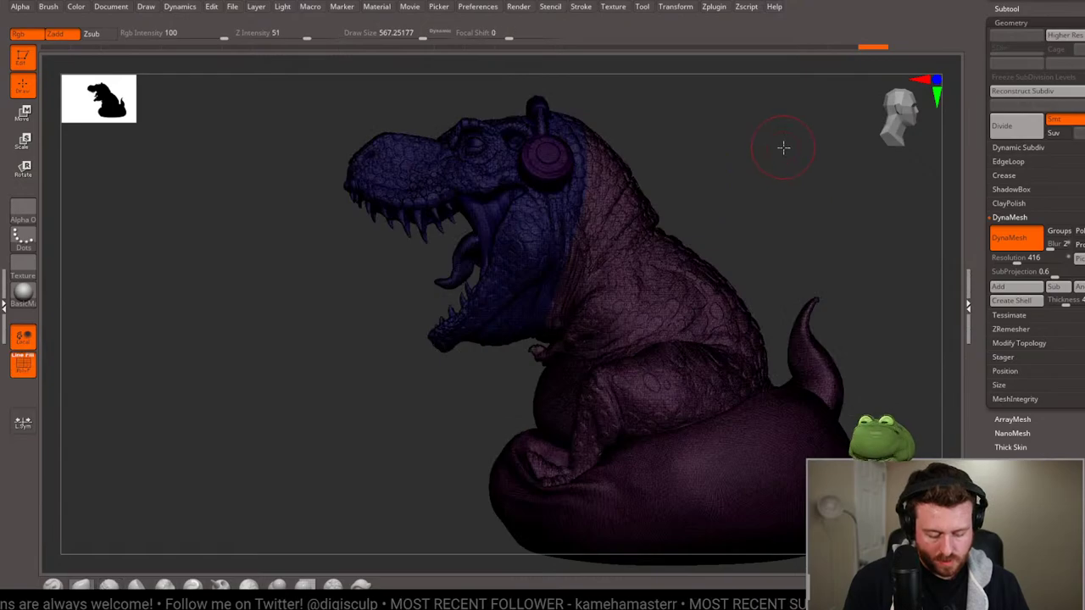
pyautogui.moveTo(782, 145)
pyautogui.mouseDown()
pyautogui.moveTo(819, 186)
pyautogui.moveTo(806, 186)
pyautogui.moveTo(818, 166)
pyautogui.moveTo(807, 147)
pyautogui.moveTo(644, 196)
pyautogui.moveTo(695, 128)
pyautogui.moveTo(704, 162)
pyautogui.moveTo(692, 164)
pyautogui.moveTo(695, 140)
pyautogui.mouseUp()
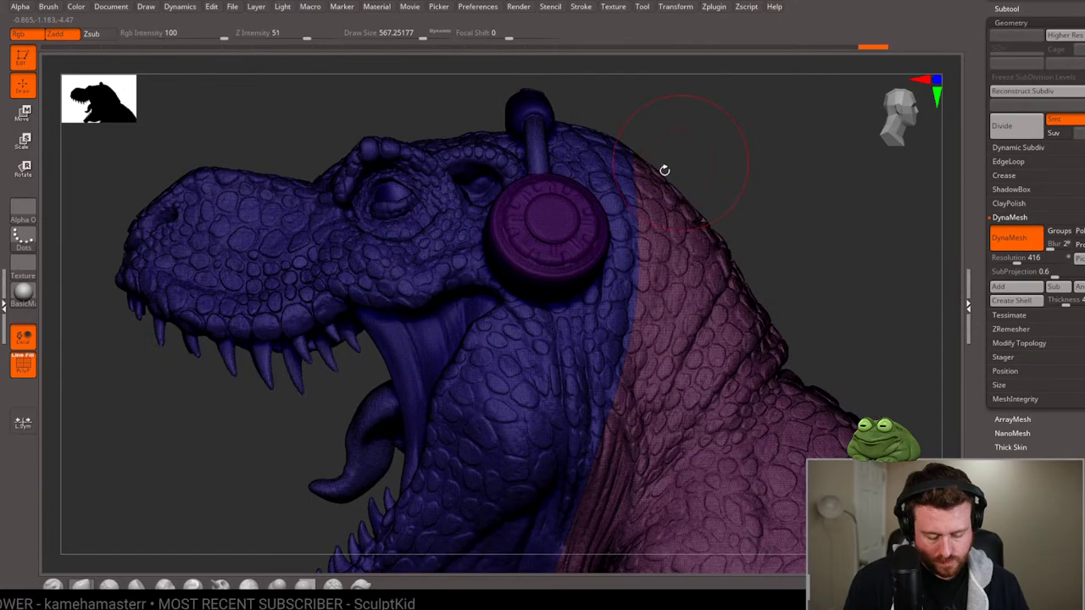
pyautogui.keyDown('ctrl'); pyautogui.keyDown('shift'); pyautogui.click(678, 276); pyautogui.keyUp('shift'); pyautogui.keyUp('ctrl')
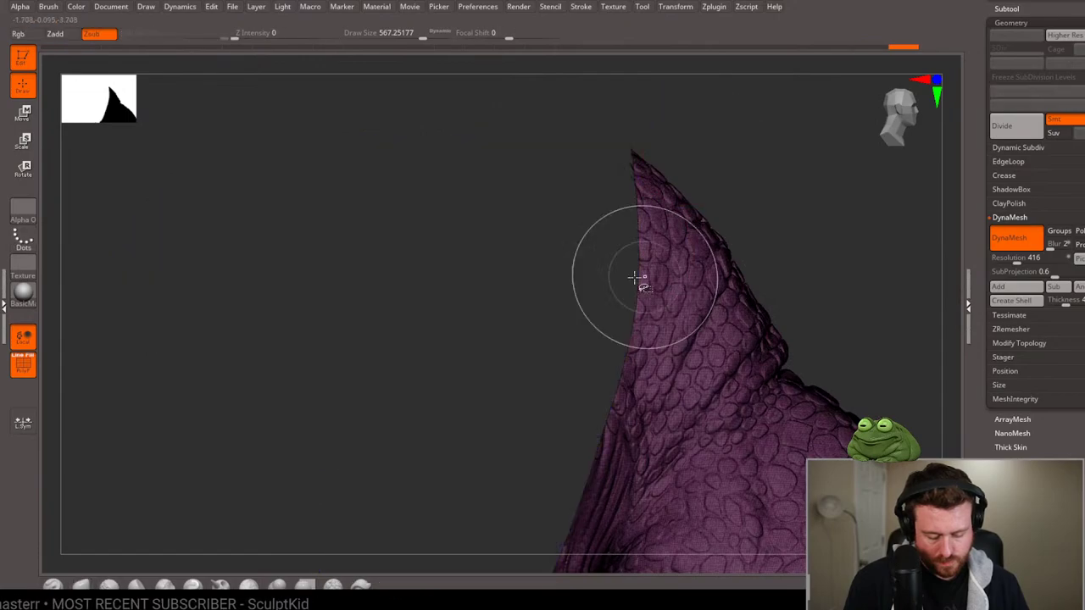
pyautogui.keyDown('ctrl'); pyautogui.keyDown('shift'); pyautogui.click(720, 171); pyautogui.keyUp('shift'); pyautogui.keyUp('ctrl')
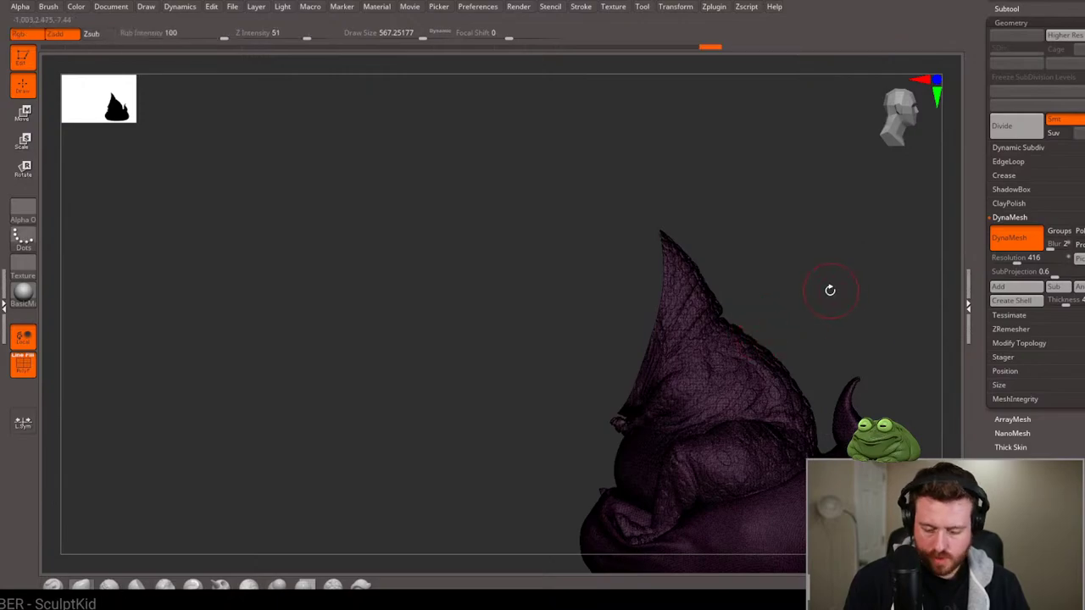
# Switch to the SelectLasso brush and isolate the head polygroup.
pyautogui.press('b')
pyautogui.press('s')
pyautogui.press('l')
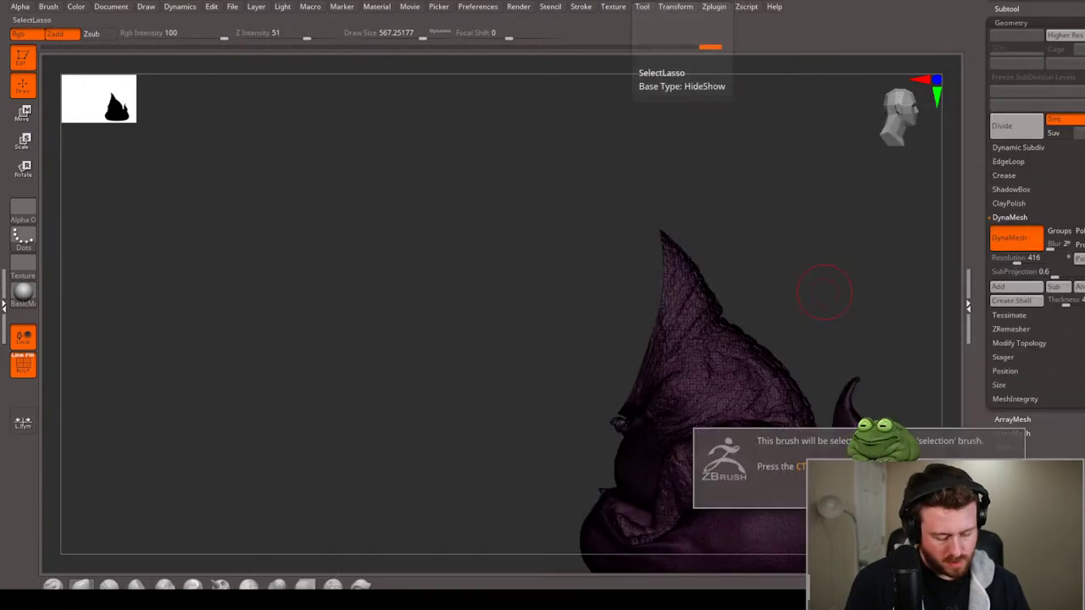
pyautogui.press('f')
pyautogui.keyDown('ctrl'); pyautogui.keyDown('shift'); pyautogui.click(661, 254); pyautogui.keyUp('shift'); pyautogui.keyUp('ctrl')
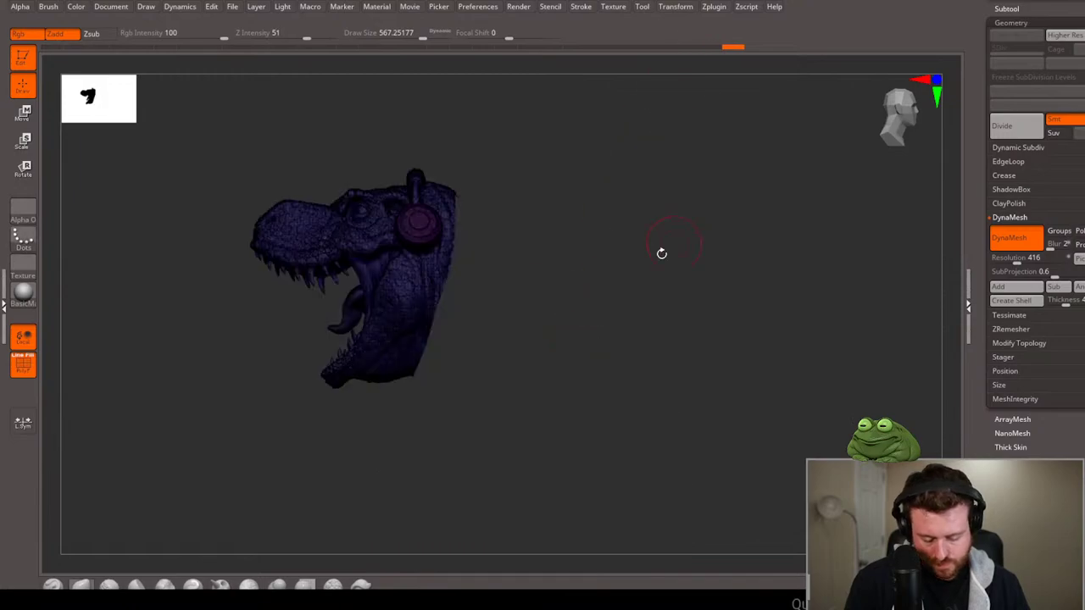
# Reveal the body for a three-quarter check, hide it again, and zoom on the mouth.
pyautogui.moveTo(642, 239)
pyautogui.mouseDown()
pyautogui.moveTo(642, 252)
pyautogui.moveTo(787, 269)
pyautogui.mouseUp()
pyautogui.keyDown('ctrl'); pyautogui.keyDown('shift'); pyautogui.click(652, 305); pyautogui.keyUp('shift'); pyautogui.keyUp('ctrl')
pyautogui.moveTo(554, 252)
pyautogui.mouseDown()
pyautogui.moveTo(620, 213)
pyautogui.moveTo(598, 221)
pyautogui.moveTo(760, 291)
pyautogui.moveTo(780, 288)
pyautogui.moveTo(353, 317)
pyautogui.mouseUp()
pyautogui.keyDown('ctrl'); pyautogui.keyDown('alt'); pyautogui.keyDown('shift'); pyautogui.click(605, 293); pyautogui.keyUp('shift'); pyautogui.keyUp('alt'); pyautogui.keyUp('ctrl')
pyautogui.moveTo(727, 240)
pyautogui.mouseDown()
pyautogui.moveTo(744, 242)
pyautogui.moveTo(698, 271)
pyautogui.moveTo(932, 229)
pyautogui.mouseUp()
# Open the SubTool list and orbit around the isolated head from several angles.
pyautogui.click(1006, 9)
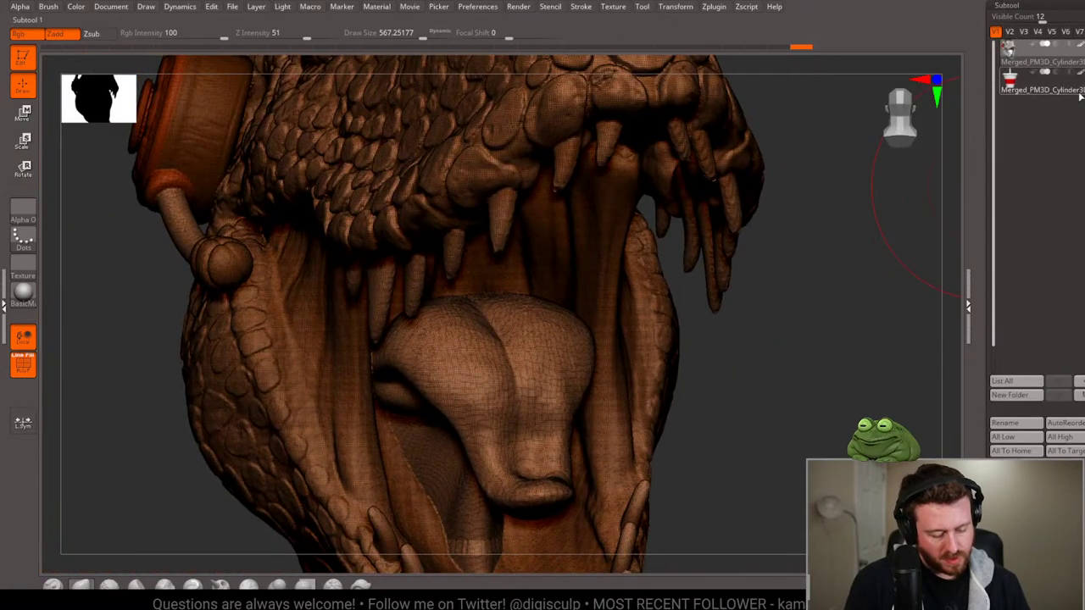
pyautogui.moveTo(814, 305)
pyautogui.mouseDown()
pyautogui.moveTo(758, 308)
pyautogui.moveTo(737, 293)
pyautogui.moveTo(748, 313)
pyautogui.moveTo(766, 302)
pyautogui.moveTo(921, 347)
pyautogui.moveTo(610, 383)
pyautogui.moveTo(725, 367)
pyautogui.moveTo(693, 365)
pyautogui.moveTo(817, 333)
pyautogui.moveTo(800, 348)
pyautogui.moveTo(698, 364)
pyautogui.moveTo(692, 380)
pyautogui.moveTo(692, 336)
pyautogui.moveTo(715, 341)
pyautogui.moveTo(717, 363)
pyautogui.moveTo(700, 339)
pyautogui.moveTo(641, 351)
pyautogui.moveTo(720, 317)
pyautogui.moveTo(741, 321)
pyautogui.mouseUp()
pyautogui.moveTo(782, 352)
pyautogui.mouseDown()
pyautogui.moveTo(782, 339)
pyautogui.moveTo(787, 356)
pyautogui.moveTo(759, 355)
pyautogui.mouseUp()
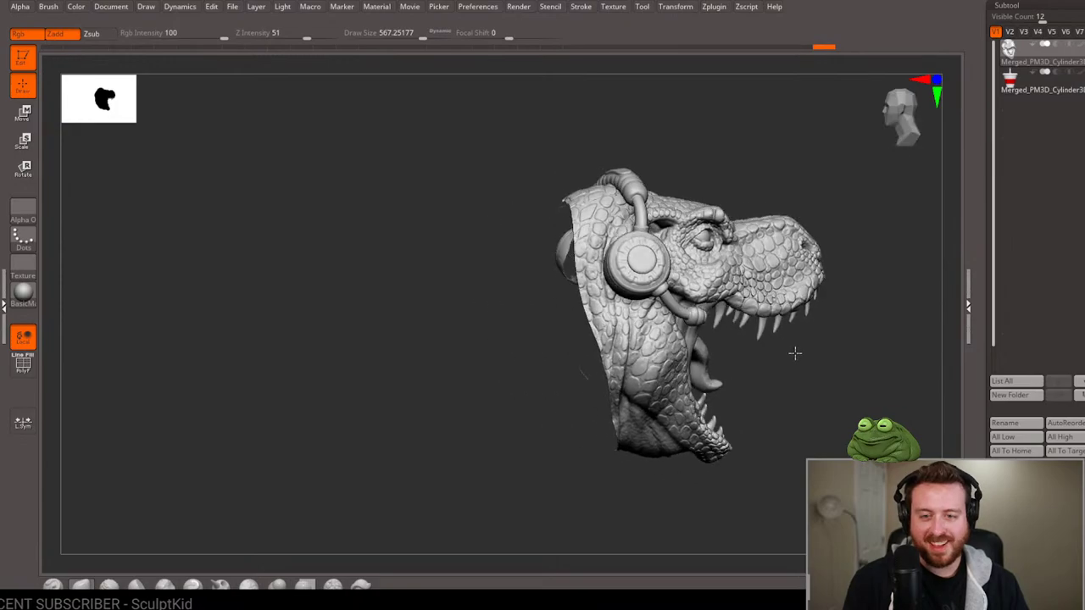
pyautogui.moveTo(779, 355); pyautogui.dragTo(737, 390)
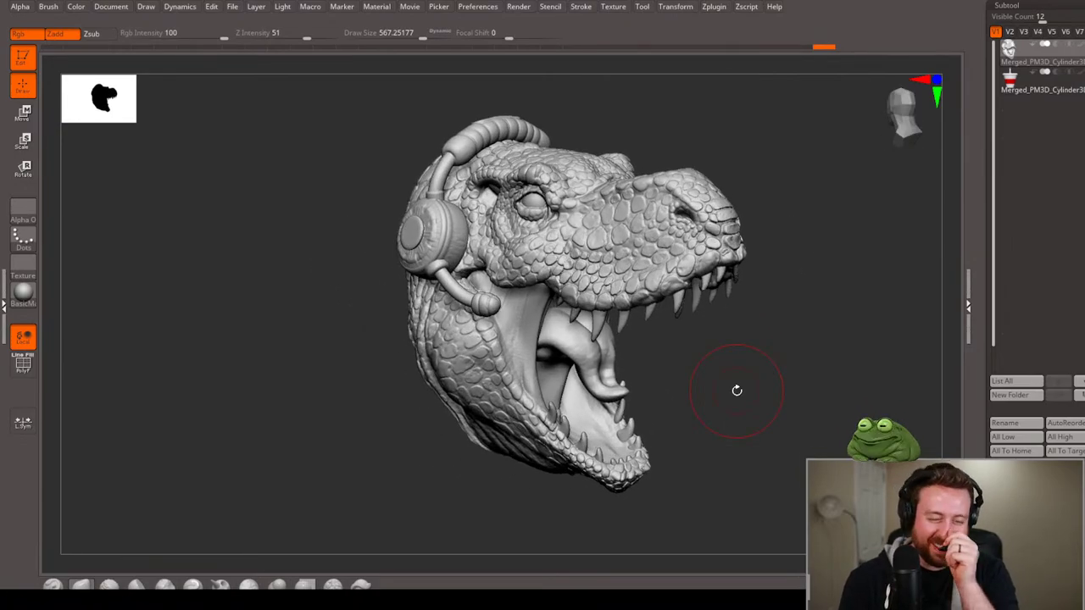
pyautogui.moveTo(765, 358)
pyautogui.mouseDown()
pyautogui.moveTo(752, 368)
pyautogui.moveTo(707, 310)
pyautogui.moveTo(741, 328)
pyautogui.moveTo(777, 319)
pyautogui.moveTo(870, 358)
pyautogui.moveTo(774, 370)
pyautogui.mouseUp()
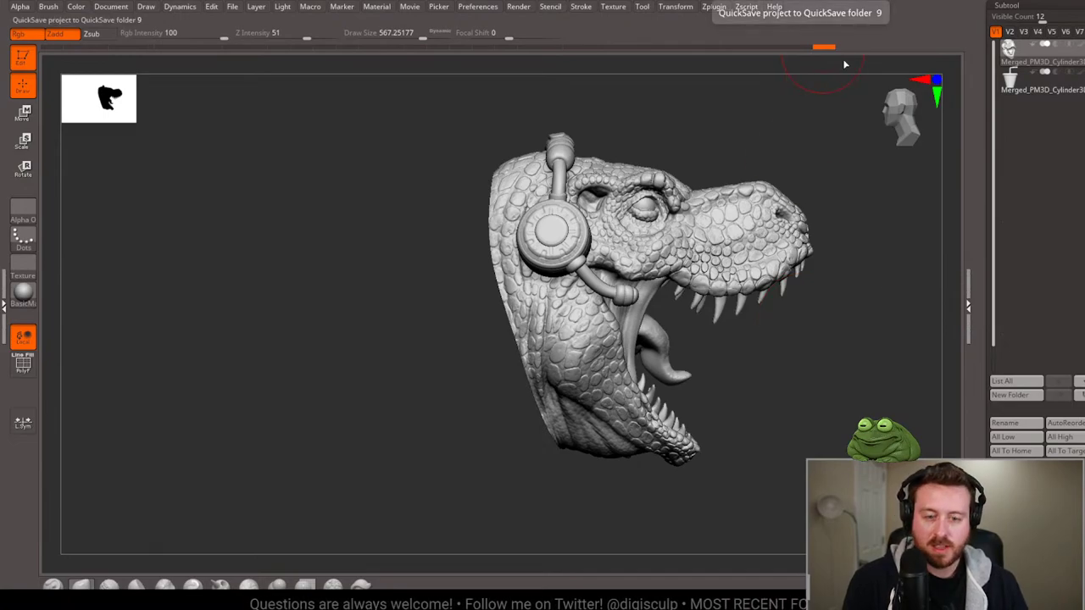
pyautogui.moveTo(867, 357)
pyautogui.mouseDown()
pyautogui.moveTo(778, 165)
pyautogui.moveTo(723, 104)
pyautogui.moveTo(787, 307)
pyautogui.moveTo(758, 300)
pyautogui.moveTo(819, 269)
pyautogui.mouseUp()
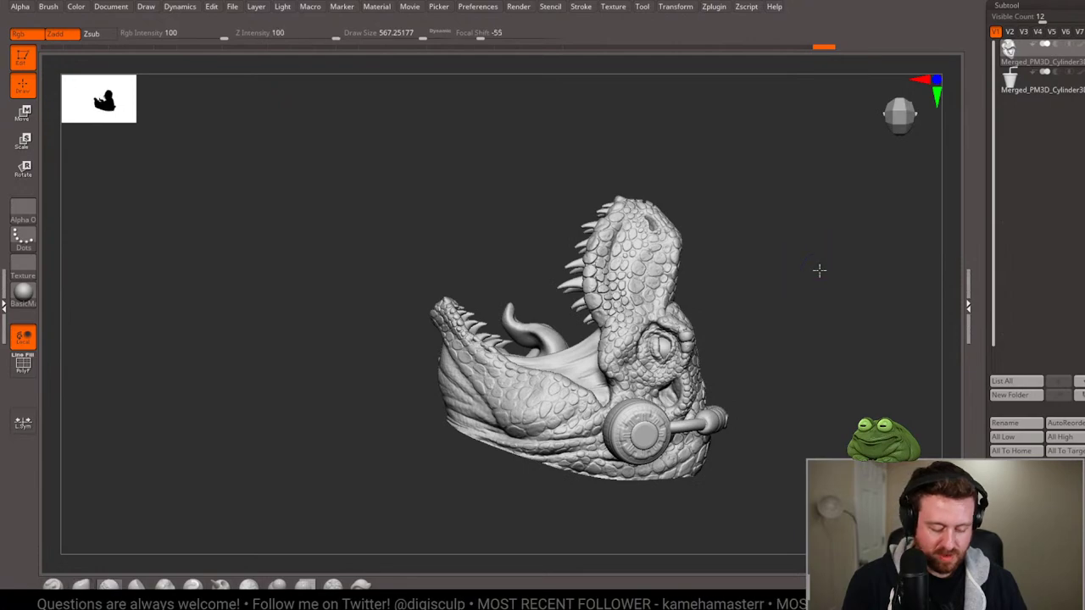
pyautogui.moveTo(806, 319)
pyautogui.mouseDown()
pyautogui.moveTo(773, 271)
pyautogui.moveTo(724, 291)
pyautogui.mouseUp()
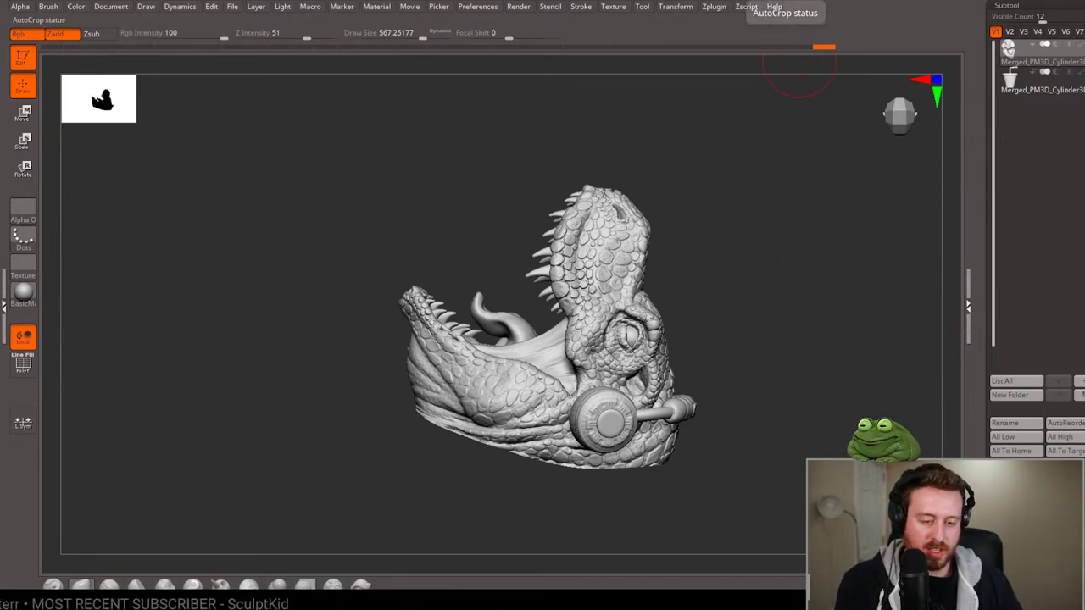
pyautogui.moveTo(824, 265); pyautogui.dragTo(780, 259)
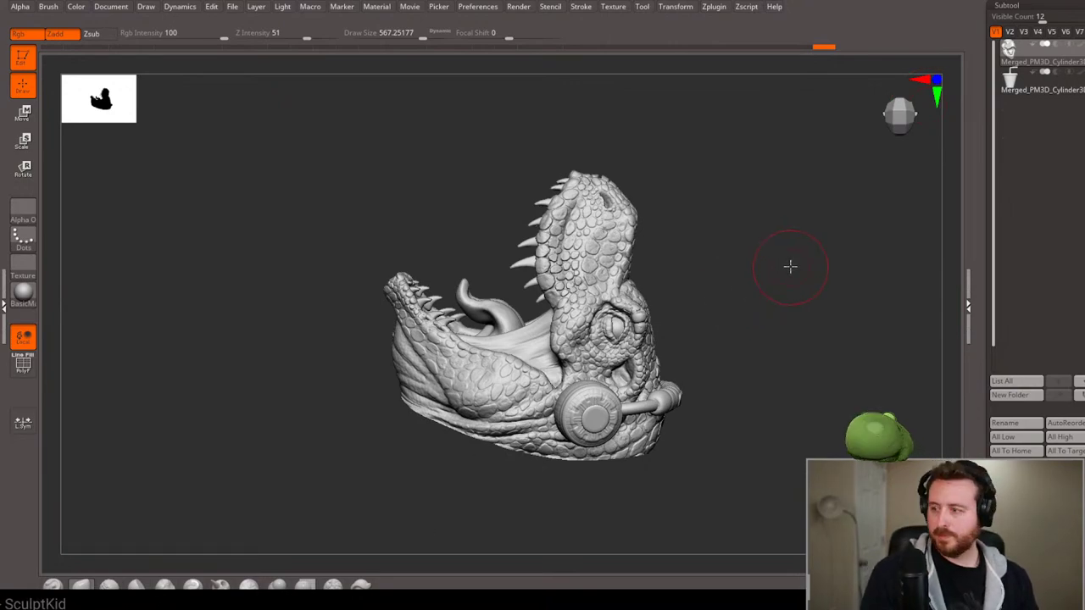
pyautogui.moveTo(790, 267); pyautogui.dragTo(773, 257)
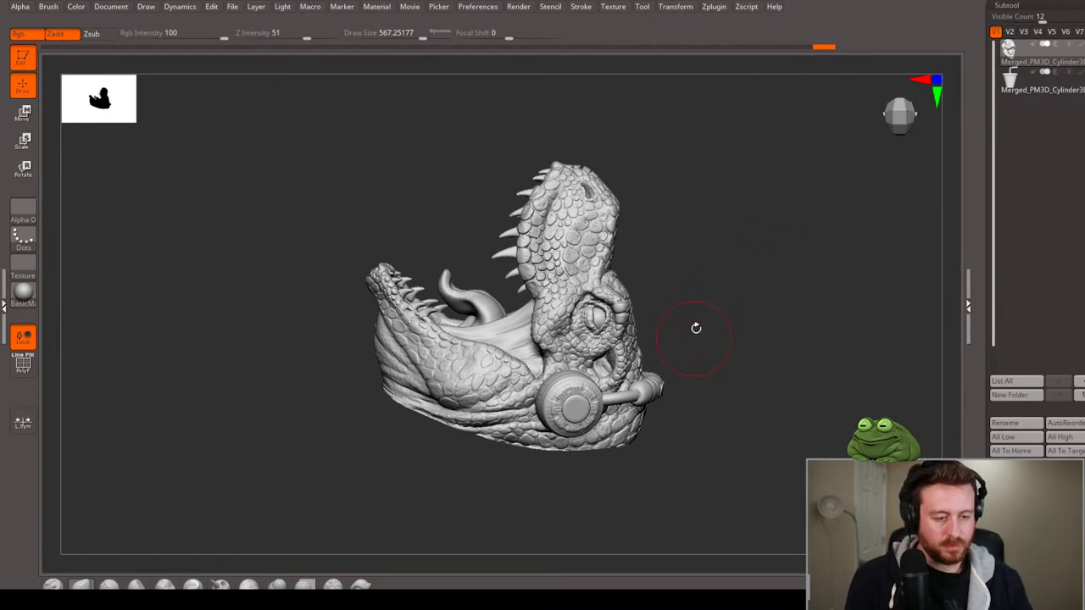
pyautogui.moveTo(695, 328)
pyautogui.mouseDown()
pyautogui.moveTo(763, 327)
pyautogui.moveTo(744, 325)
pyautogui.moveTo(746, 310)
pyautogui.moveTo(758, 339)
pyautogui.moveTo(670, 383)
pyautogui.moveTo(676, 314)
pyautogui.moveTo(701, 347)
pyautogui.moveTo(739, 348)
pyautogui.moveTo(687, 368)
pyautogui.moveTo(745, 363)
pyautogui.moveTo(760, 298)
pyautogui.moveTo(726, 331)
pyautogui.moveTo(737, 339)
pyautogui.moveTo(714, 363)
pyautogui.moveTo(720, 342)
pyautogui.mouseUp()
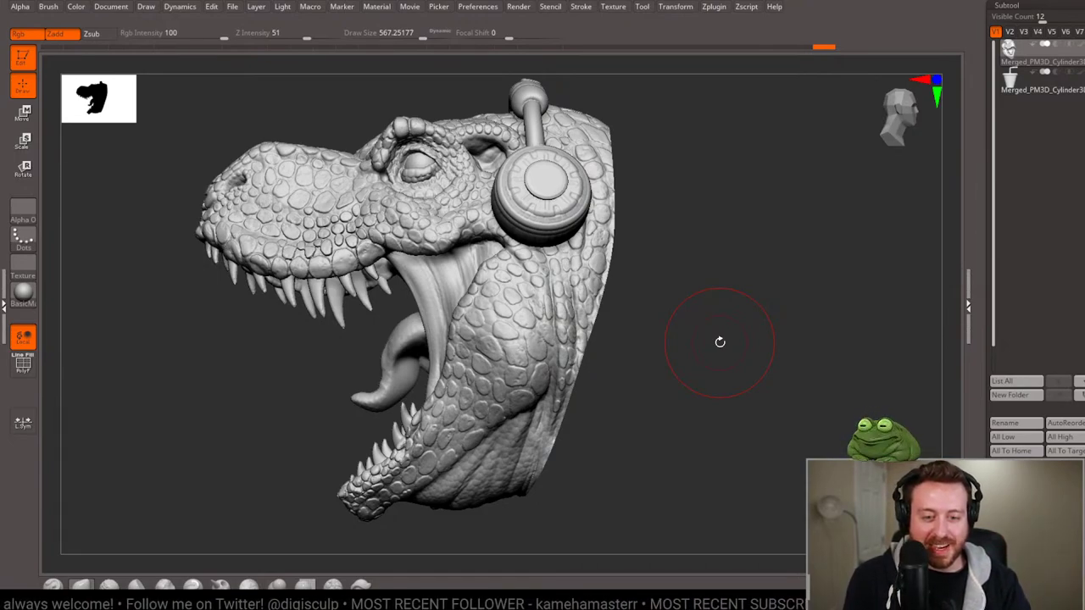
# Lower Draw Size to about 414.9 while orbiting and panning around the head.
pyautogui.moveTo(687, 323)
pyautogui.mouseDown()
pyautogui.moveTo(710, 356)
pyautogui.moveTo(707, 347)
pyautogui.moveTo(794, 348)
pyautogui.moveTo(789, 320)
pyautogui.mouseUp()
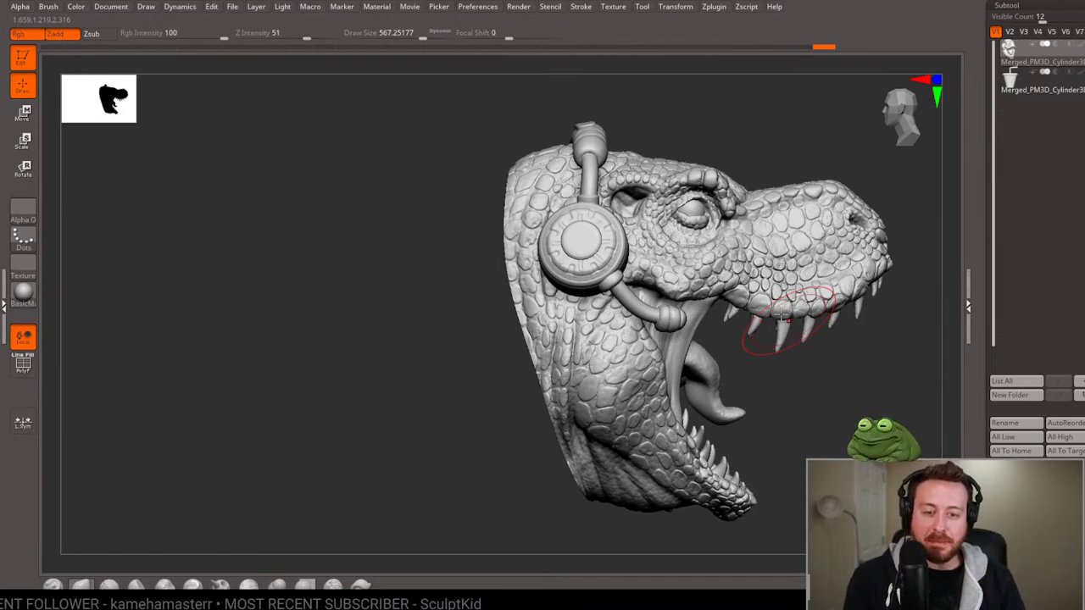
pyautogui.moveTo(853, 383)
pyautogui.keyDown('alt'); pyautogui.mouseDown()
pyautogui.moveTo(707, 376)
pyautogui.moveTo(687, 406)
pyautogui.mouseUp(); pyautogui.keyUp('alt')
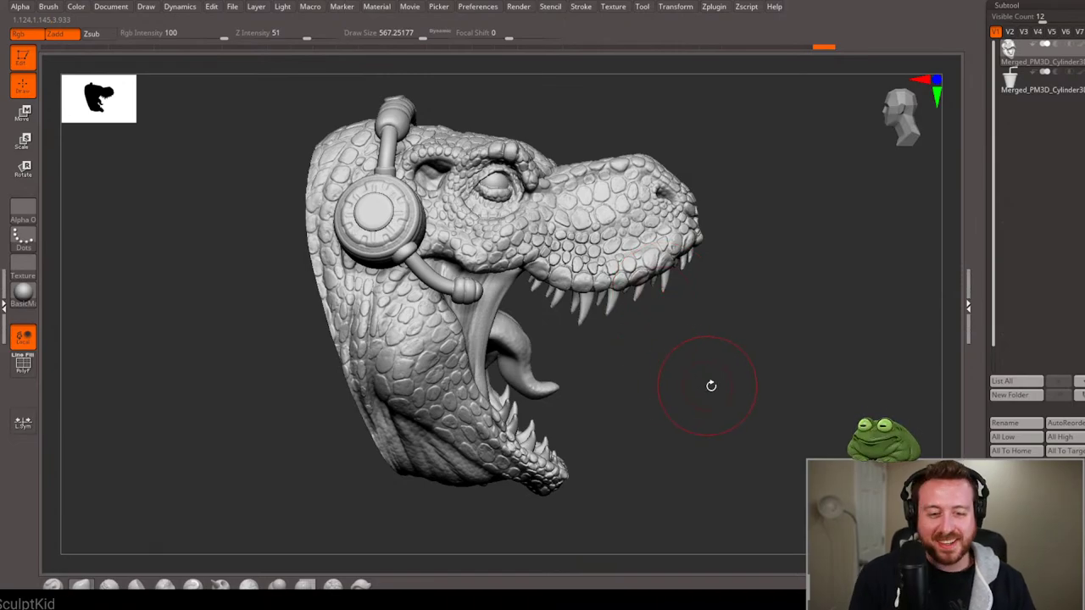
pyautogui.moveTo(710, 382)
pyautogui.mouseDown()
pyautogui.moveTo(734, 399)
pyautogui.moveTo(703, 376)
pyautogui.moveTo(712, 387)
pyautogui.moveTo(686, 412)
pyautogui.mouseUp()
pyautogui.press('space')
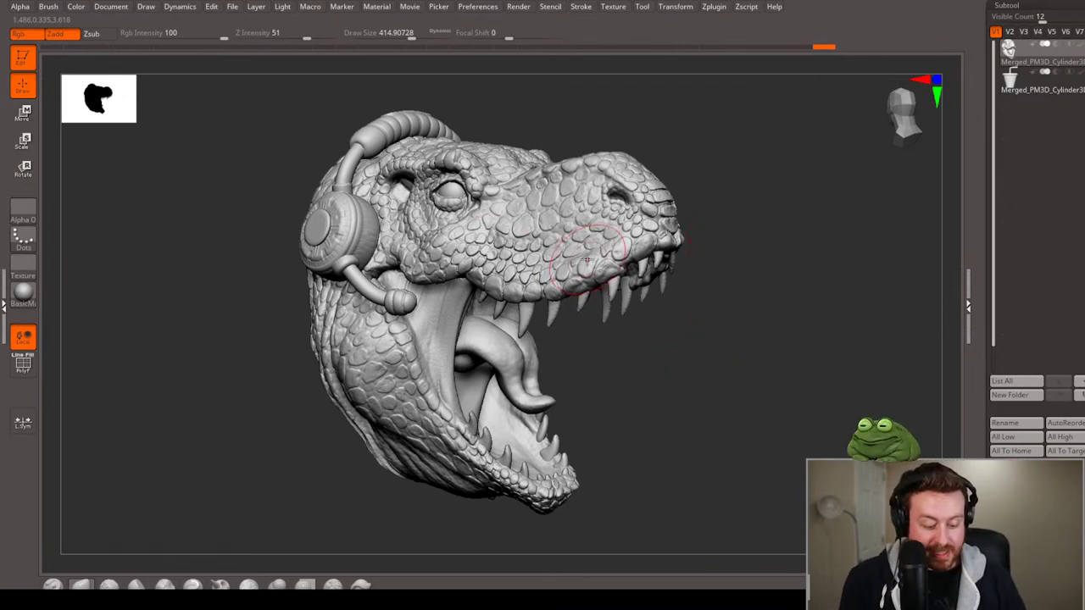
pyautogui.moveTo(587, 260)
pyautogui.mouseDown()
pyautogui.moveTo(732, 344)
pyautogui.moveTo(775, 405)
pyautogui.moveTo(778, 386)
pyautogui.moveTo(826, 424)
pyautogui.moveTo(755, 383)
pyautogui.mouseUp()
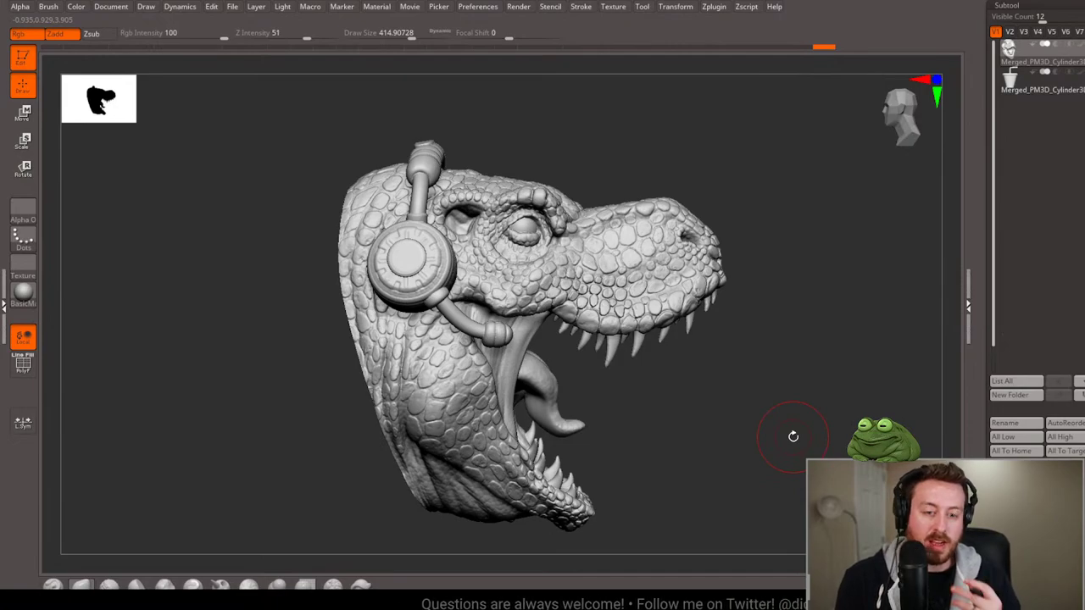
# Apply the brown zbro_clayset_s05 MatCap material to the T-rex head.
pyautogui.click(23, 292)
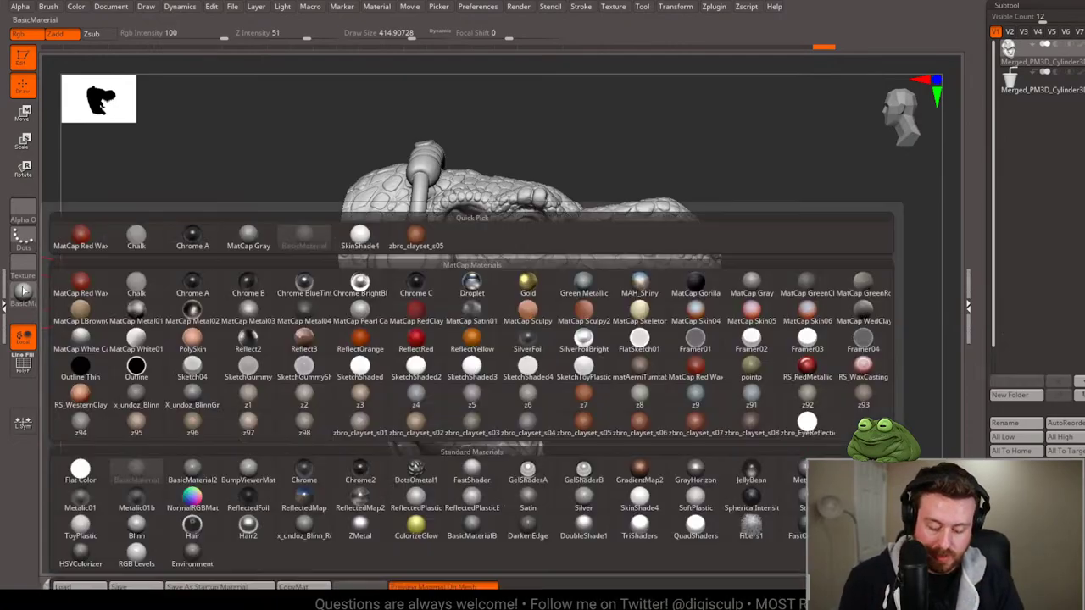
pyautogui.click(24, 292)
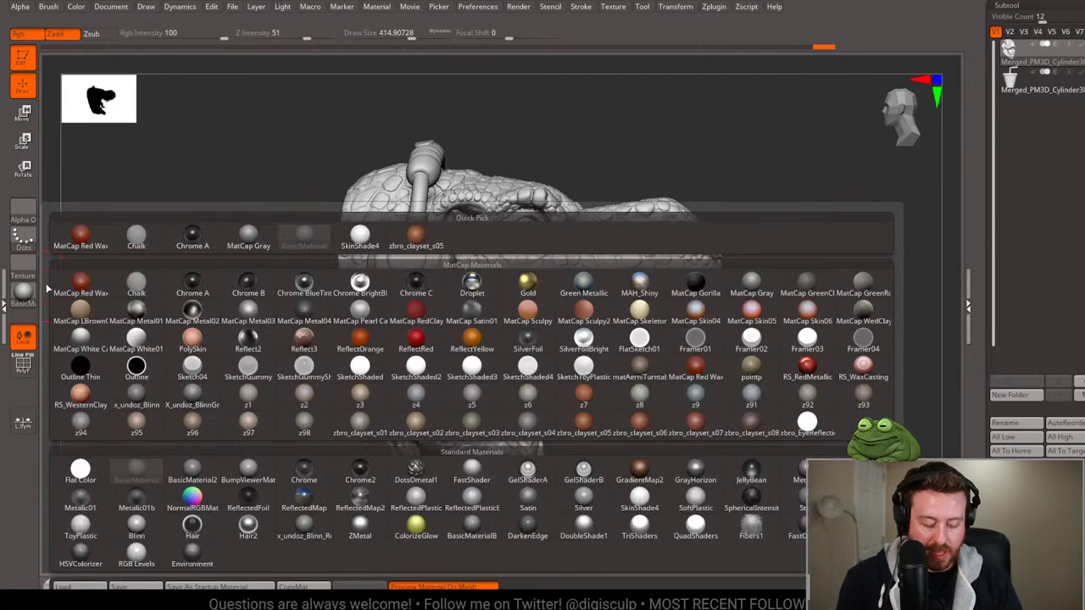
pyautogui.click(590, 418)
pyautogui.moveTo(671, 393); pyautogui.dragTo(662, 379)
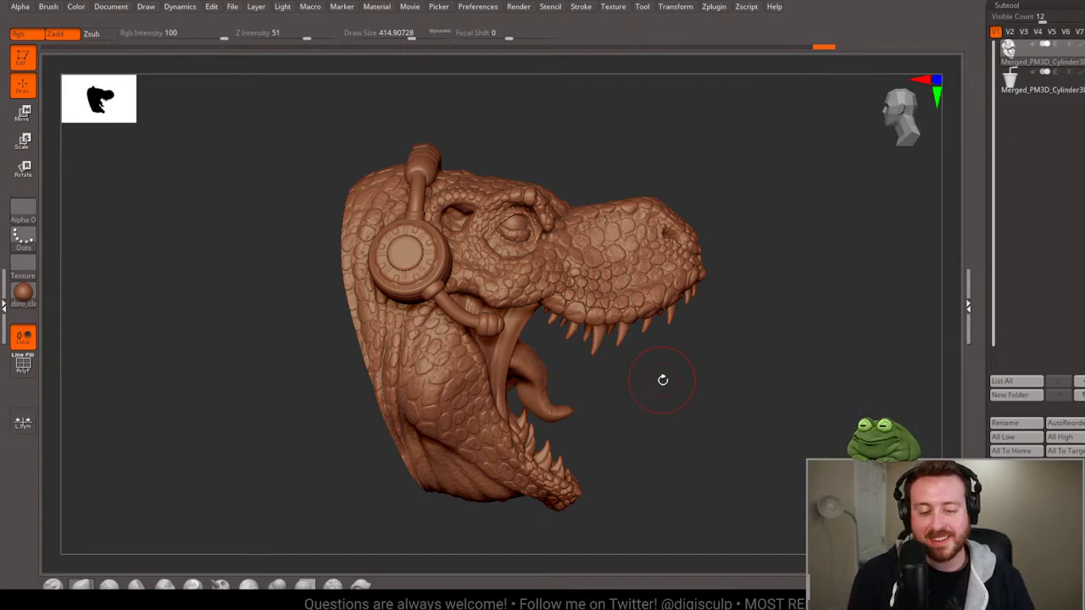
# Enable DynaMesh Groups and set the DynaMesh resolution to 504.
pyautogui.moveTo(675, 392)
pyautogui.mouseDown()
pyautogui.moveTo(694, 404)
pyautogui.moveTo(669, 426)
pyautogui.moveTo(717, 394)
pyautogui.mouseUp()
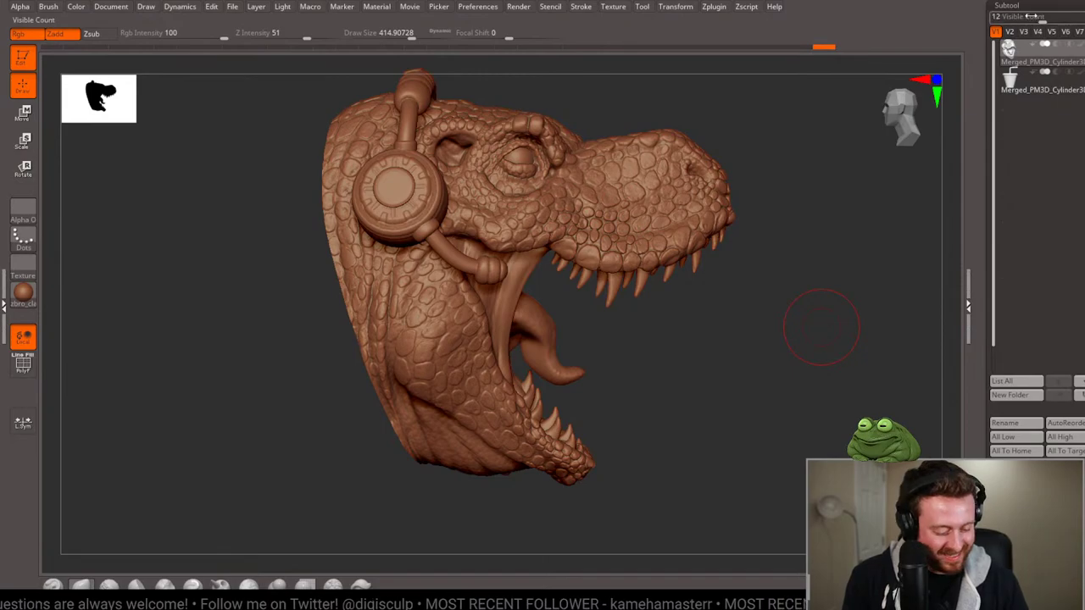
pyautogui.click(1007, 6)
pyautogui.click(1009, 72)
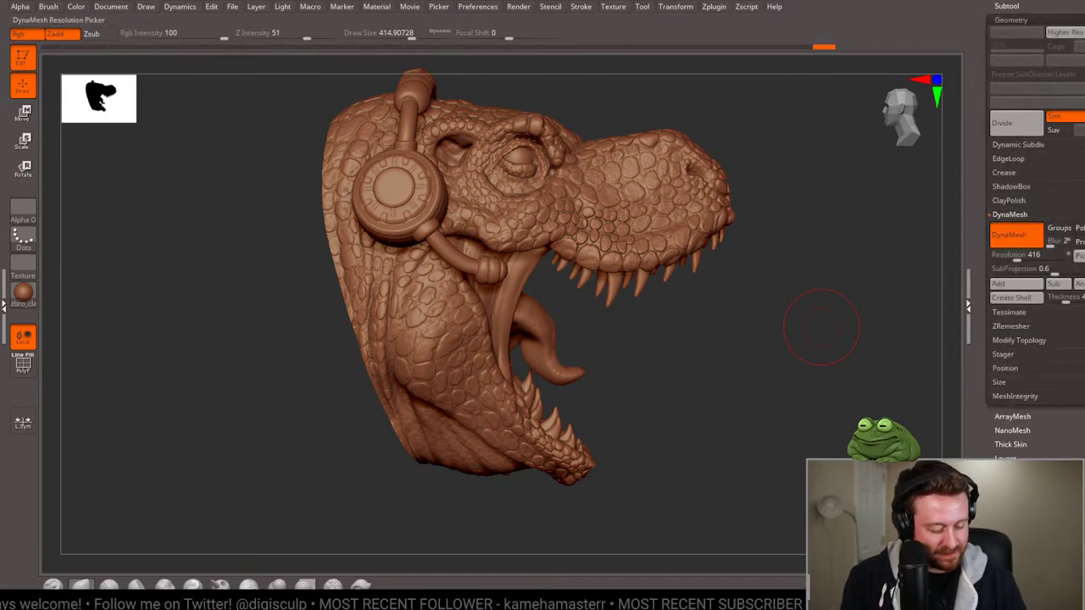
pyautogui.click(1059, 228)
pyautogui.write('400')
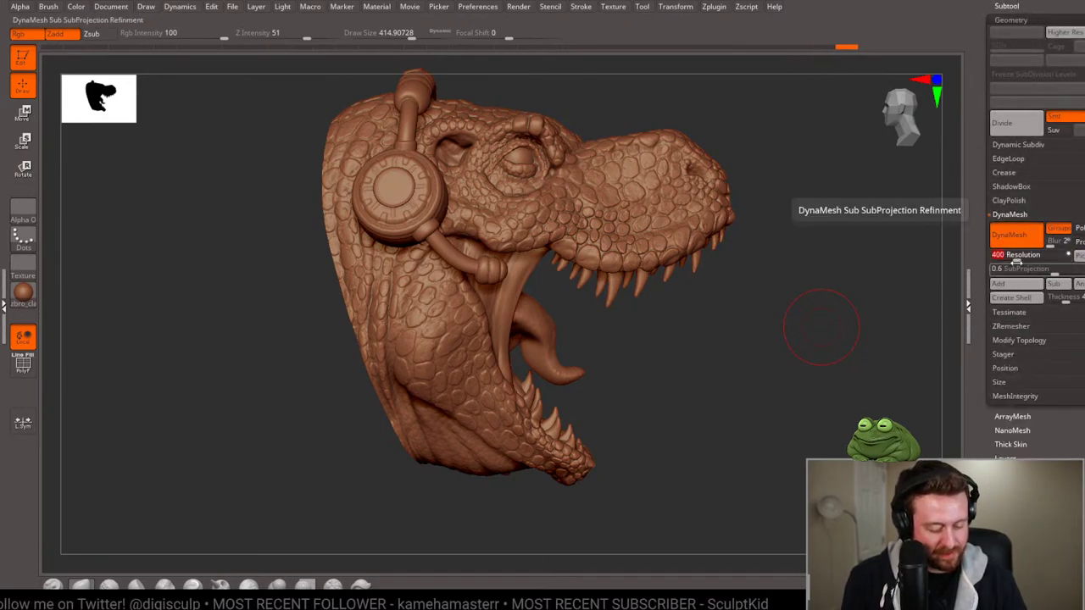
pyautogui.click(1018, 255)
pyautogui.write('50')
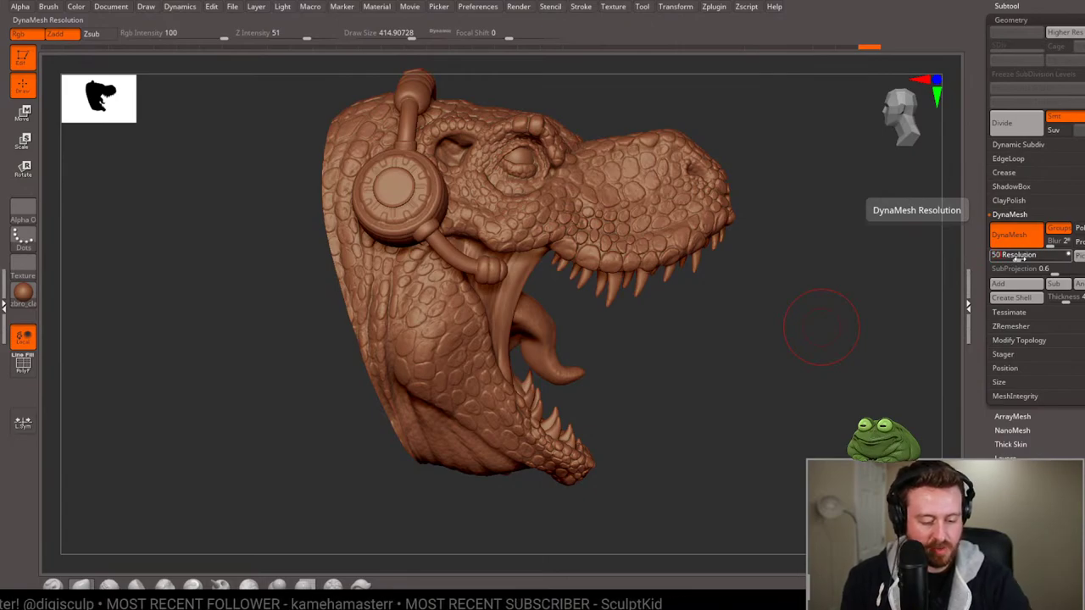
pyautogui.write('4')
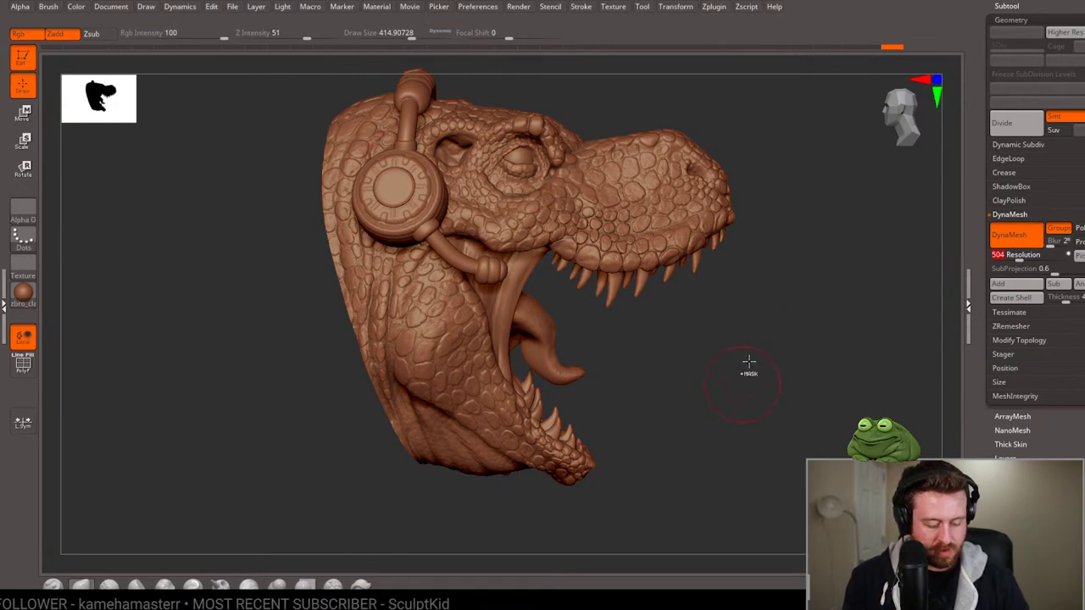
# Unhide the body and briefly toggle the Polyframe overlay on and off.
pyautogui.keyDown('ctrl'); pyautogui.keyDown('shift'); pyautogui.click(763, 416); pyautogui.keyUp('shift'); pyautogui.keyUp('ctrl')
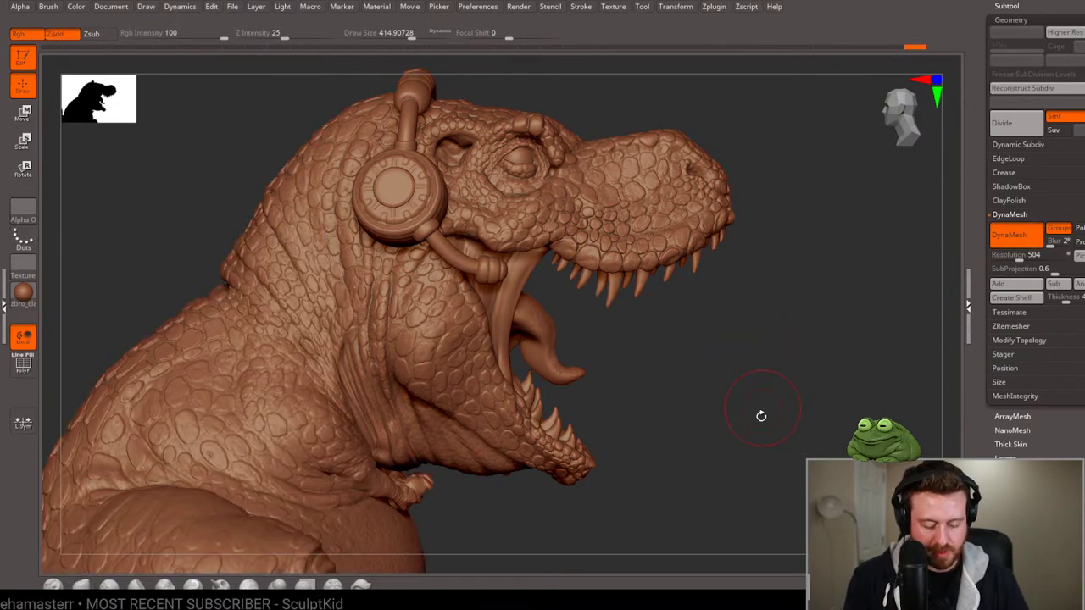
pyautogui.keyDown('ctrl'); pyautogui.moveTo(763, 347); pyautogui.dragTo(771, 401); pyautogui.keyUp('ctrl')
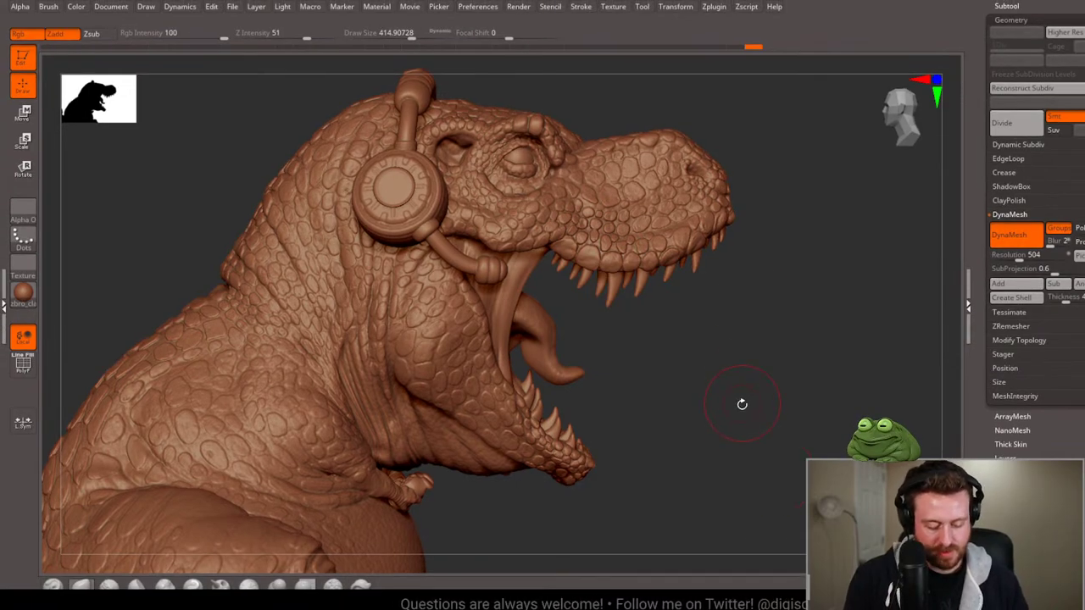
pyautogui.hotkey('shift', 'f')
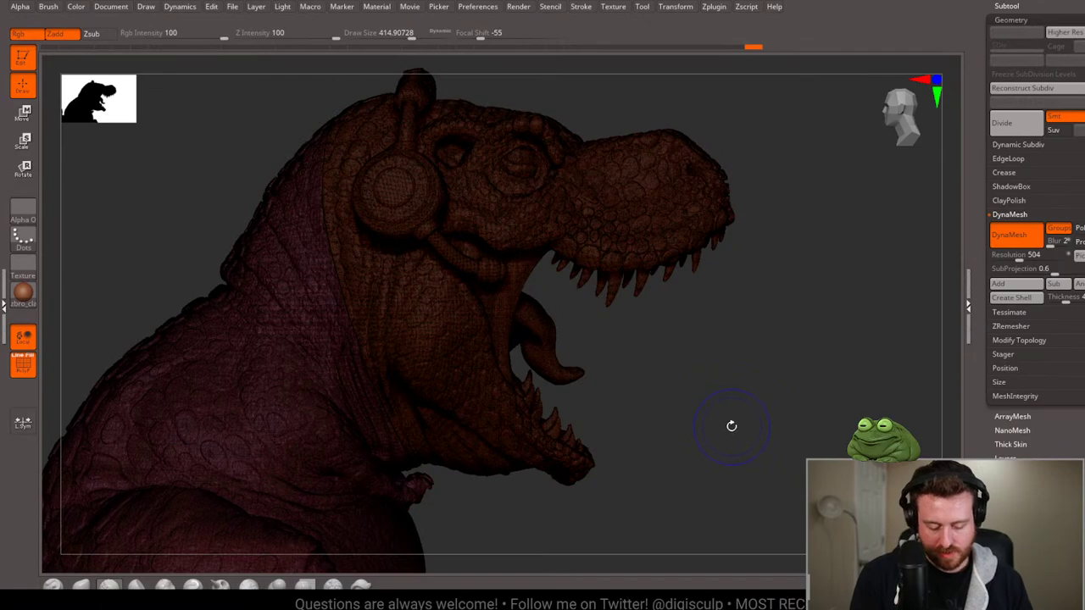
pyautogui.hotkey('shift', 'f')
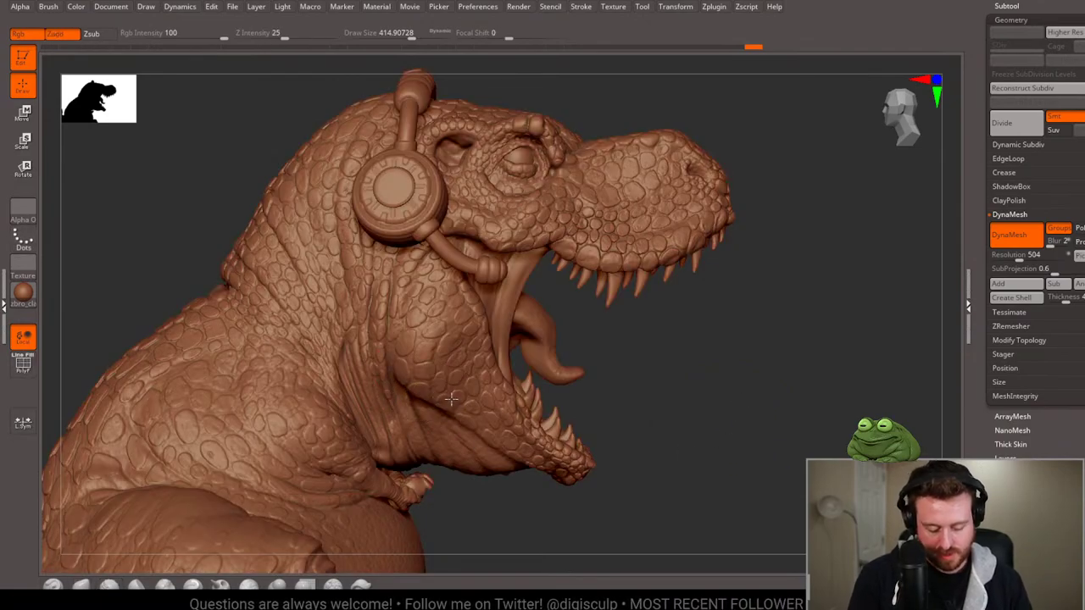
# Switch to SelectRect and hide the lower body, leaving only the head.
pyautogui.click(458, 401)
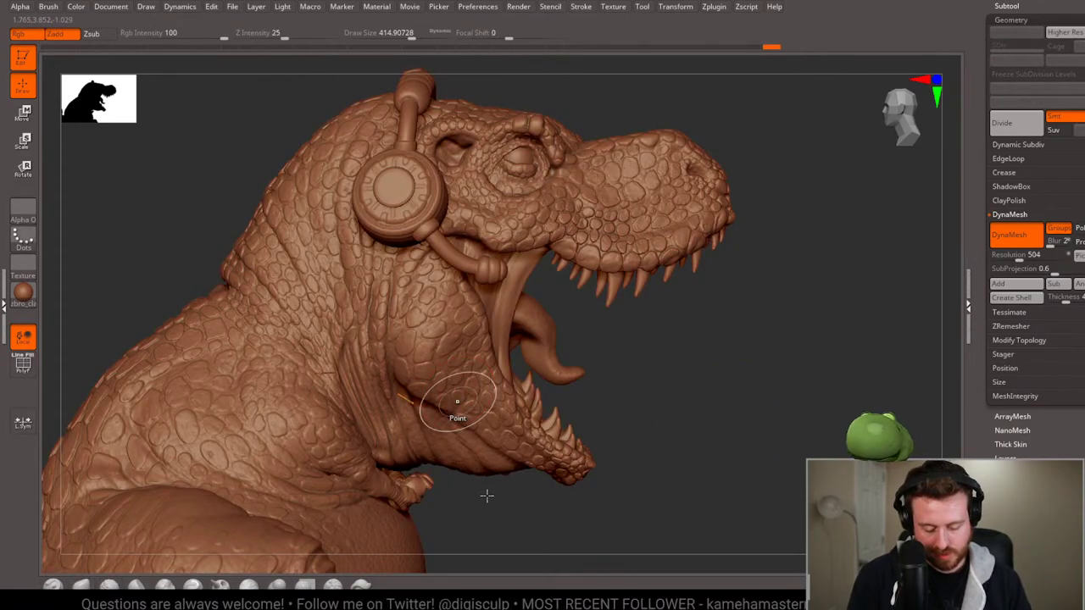
pyautogui.press('b')
pyautogui.press('s')
pyautogui.press('t')
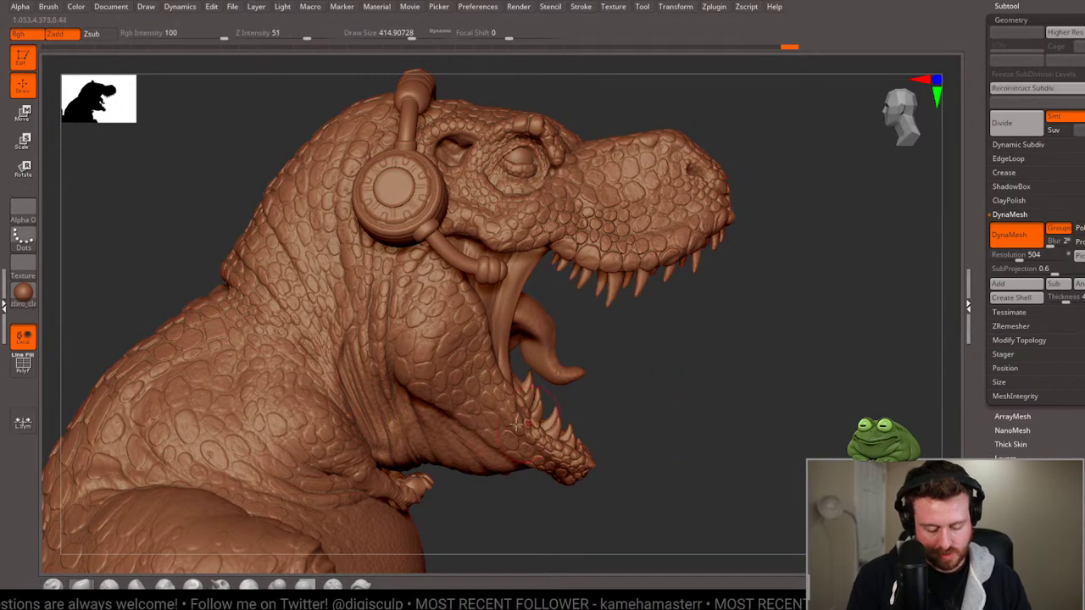
pyautogui.press('b')
pyautogui.press('s')
pyautogui.press('t')
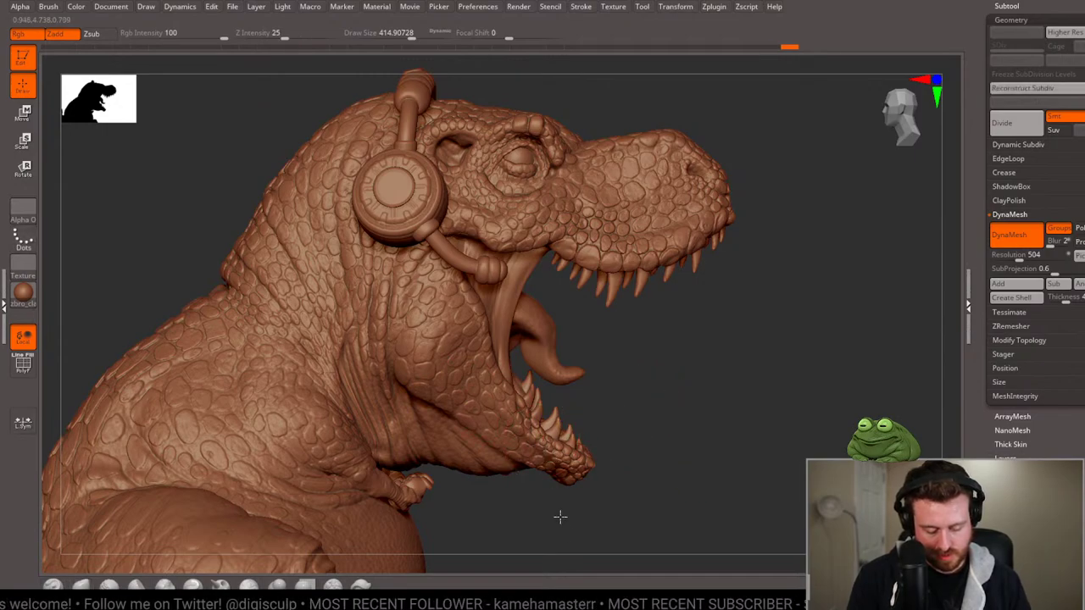
pyautogui.moveTo(670, 418)
pyautogui.mouseDown()
pyautogui.moveTo(771, 416)
pyautogui.moveTo(768, 392)
pyautogui.mouseUp()
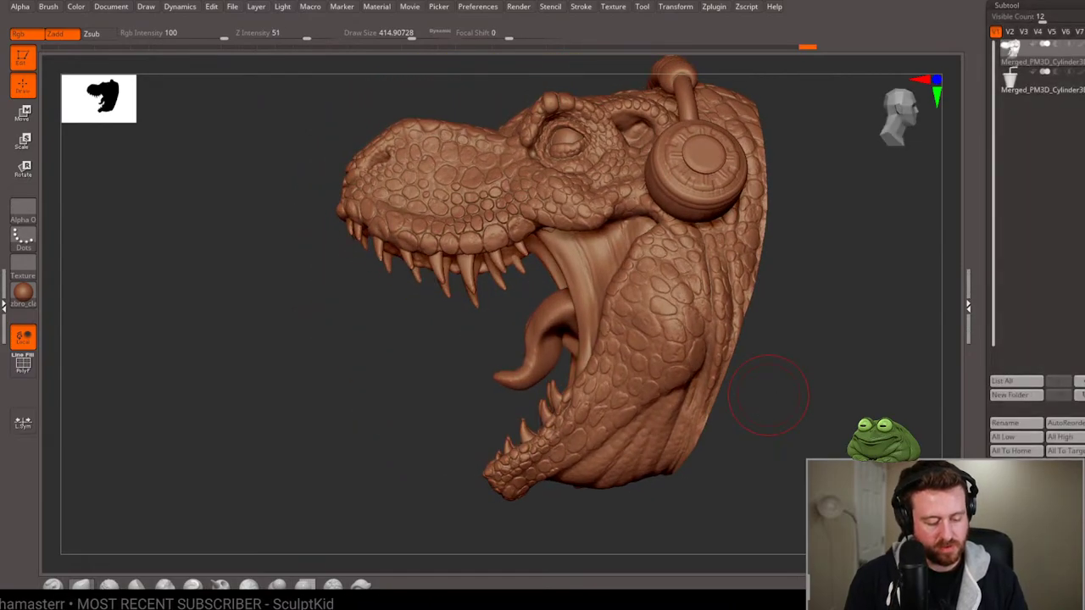
pyautogui.press('b')
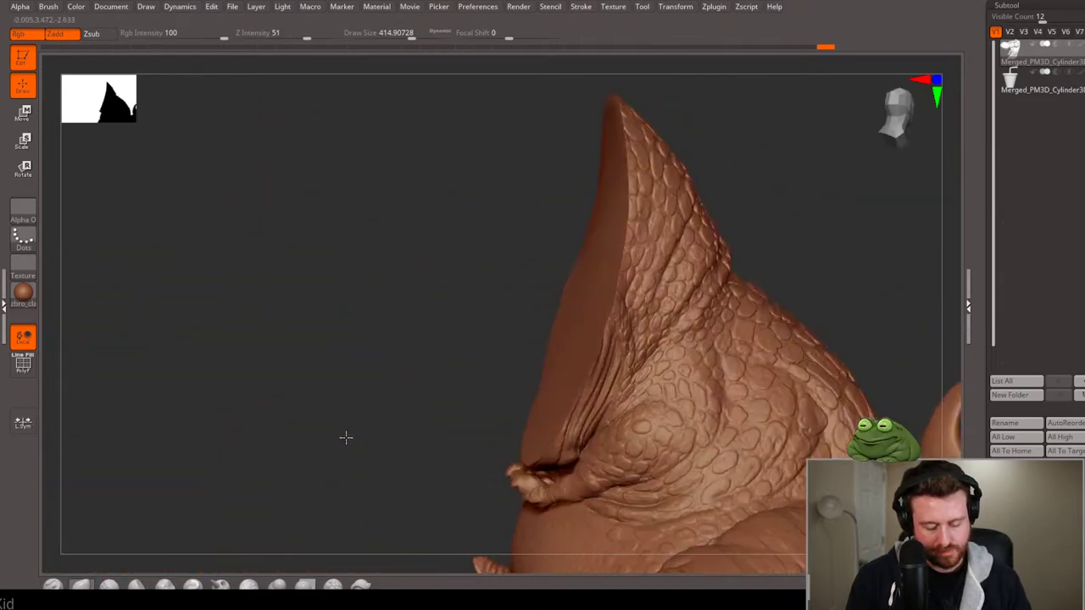
pyautogui.moveTo(601, 322)
pyautogui.mouseDown()
pyautogui.moveTo(902, 288)
pyautogui.moveTo(896, 341)
pyautogui.moveTo(744, 300)
pyautogui.moveTo(783, 307)
pyautogui.moveTo(777, 327)
pyautogui.moveTo(788, 314)
pyautogui.mouseUp()
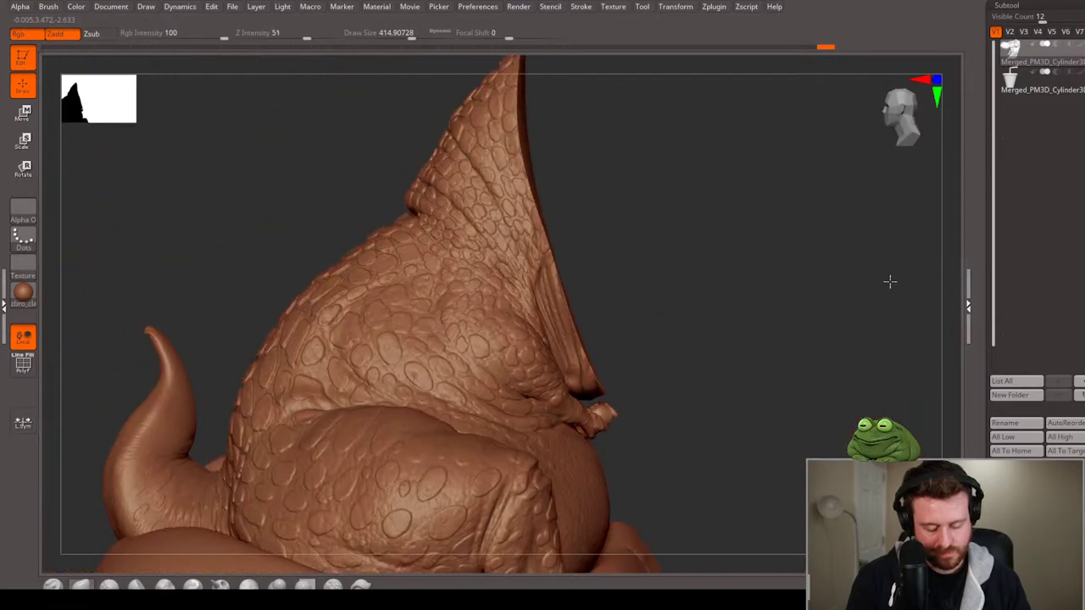
pyautogui.press('f')
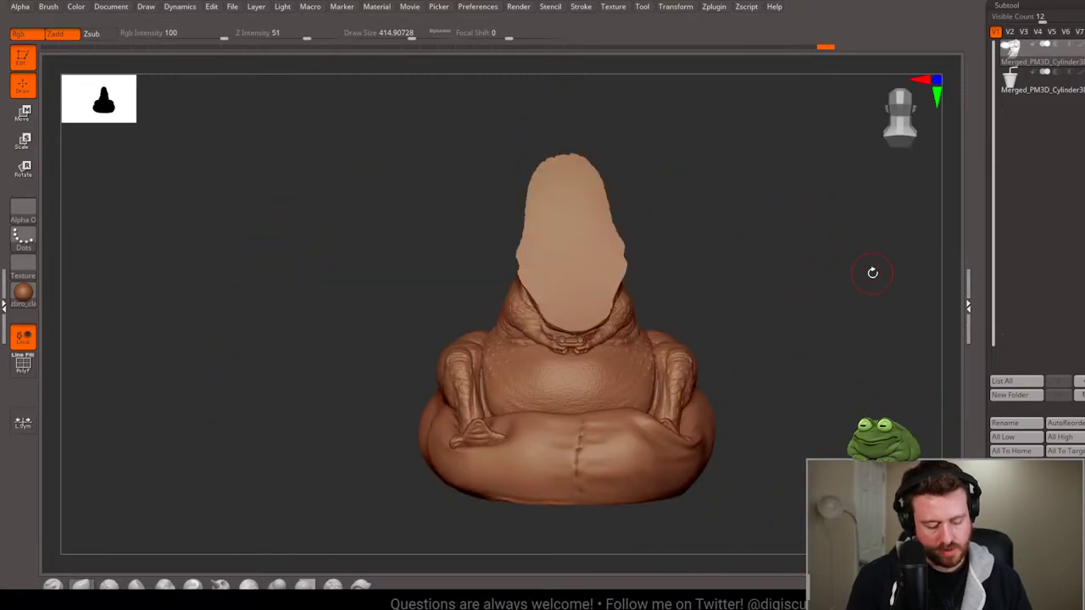
pyautogui.press('shift')
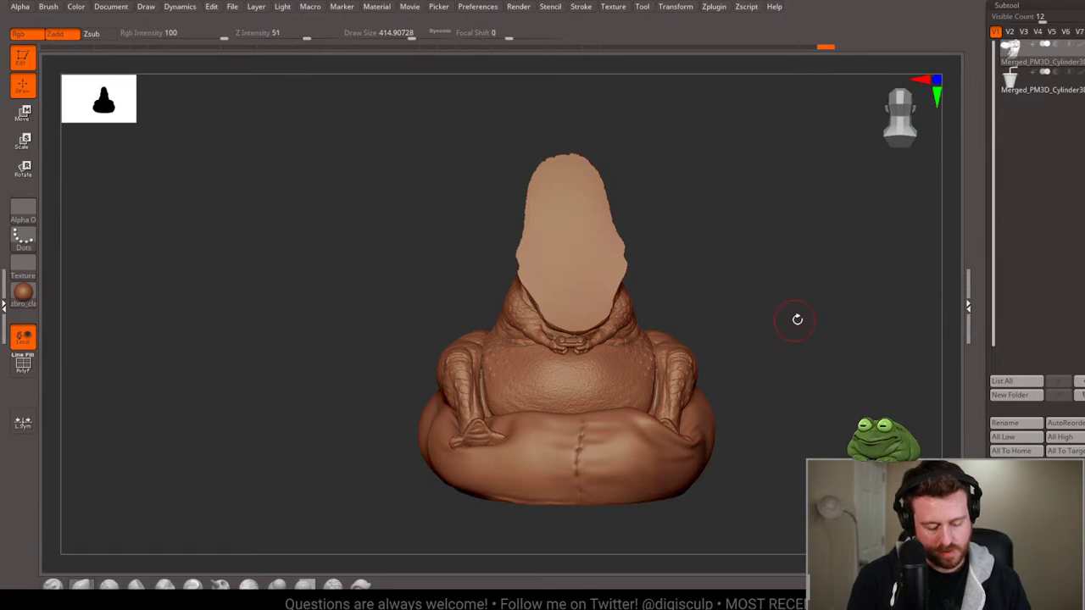
pyautogui.moveTo(797, 319)
pyautogui.mouseDown()
pyautogui.moveTo(819, 317)
pyautogui.moveTo(865, 361)
pyautogui.mouseUp()
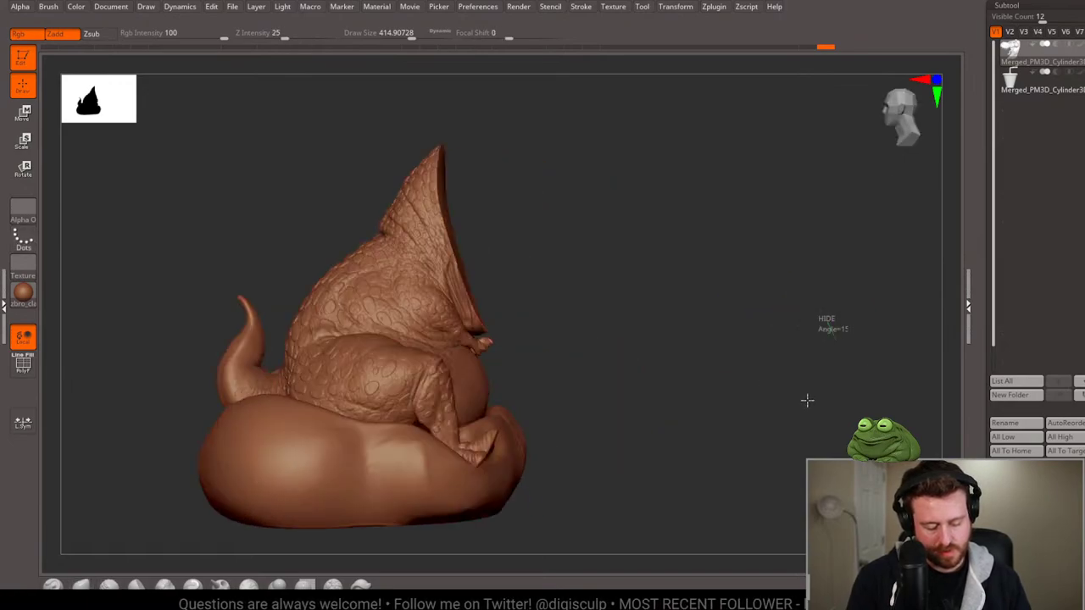
pyautogui.moveTo(807, 400); pyautogui.dragTo(838, 358)
pyautogui.moveTo(762, 316)
pyautogui.mouseDown()
pyautogui.moveTo(780, 378)
pyautogui.moveTo(780, 361)
pyautogui.moveTo(860, 364)
pyautogui.moveTo(773, 340)
pyautogui.moveTo(786, 375)
pyautogui.moveTo(751, 373)
pyautogui.moveTo(826, 347)
pyautogui.moveTo(781, 344)
pyautogui.moveTo(782, 378)
pyautogui.moveTo(827, 354)
pyautogui.moveTo(789, 281)
pyautogui.moveTo(806, 315)
pyautogui.moveTo(787, 298)
pyautogui.moveTo(819, 315)
pyautogui.moveTo(751, 349)
pyautogui.moveTo(763, 325)
pyautogui.moveTo(754, 299)
pyautogui.mouseUp()
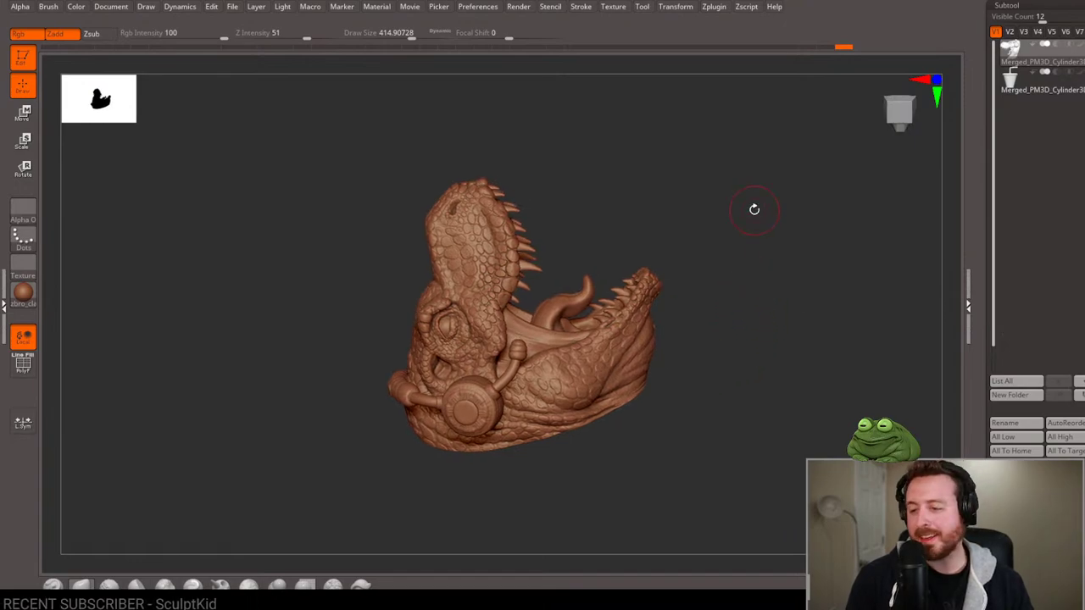
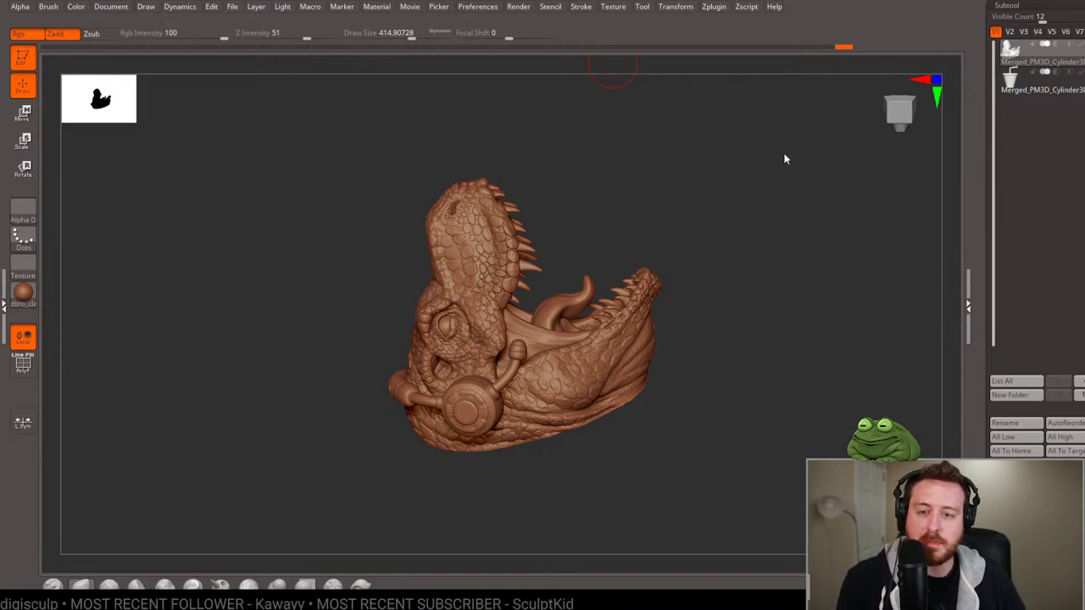
# Briefly reveal the full T-rex body, then hide it so only the head shows.
pyautogui.moveTo(717, 223)
pyautogui.mouseDown()
pyautogui.moveTo(791, 226)
pyautogui.moveTo(831, 213)
pyautogui.mouseUp()
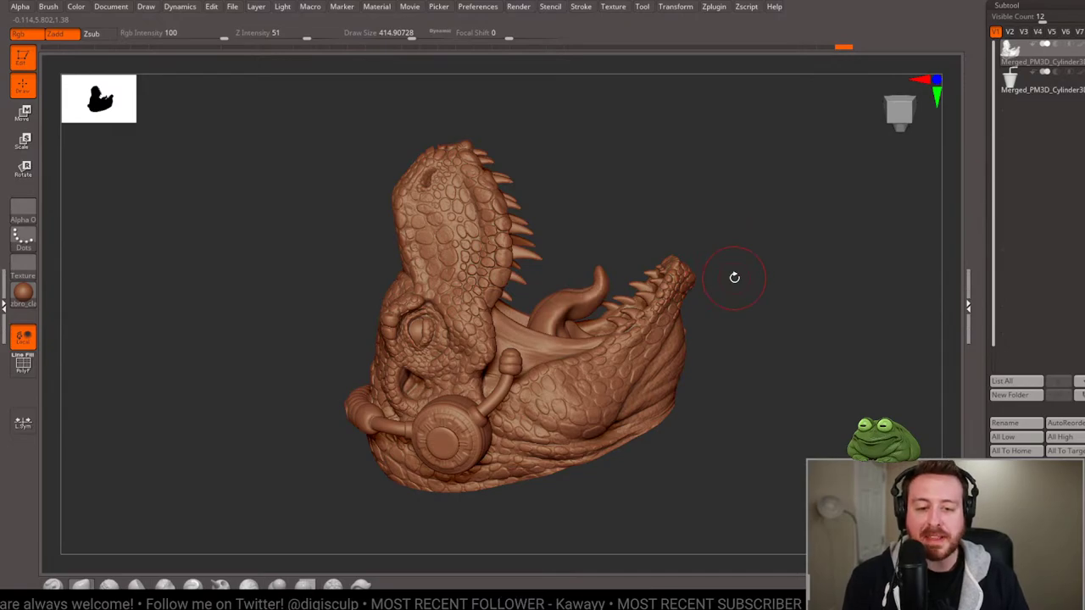
pyautogui.moveTo(758, 380)
pyautogui.keyDown('alt'); pyautogui.mouseDown()
pyautogui.moveTo(595, 378)
pyautogui.moveTo(722, 398)
pyautogui.moveTo(746, 390)
pyautogui.moveTo(746, 356)
pyautogui.moveTo(745, 383)
pyautogui.moveTo(746, 361)
pyautogui.moveTo(751, 375)
pyautogui.moveTo(847, 353)
pyautogui.moveTo(732, 338)
pyautogui.moveTo(788, 334)
pyautogui.moveTo(749, 341)
pyautogui.moveTo(774, 293)
pyautogui.moveTo(758, 317)
pyautogui.moveTo(770, 358)
pyautogui.moveTo(762, 339)
pyautogui.moveTo(778, 324)
pyautogui.moveTo(744, 331)
pyautogui.moveTo(781, 322)
pyautogui.moveTo(755, 330)
pyautogui.moveTo(765, 305)
pyautogui.moveTo(748, 339)
pyautogui.moveTo(788, 348)
pyautogui.moveTo(776, 330)
pyautogui.moveTo(763, 361)
pyautogui.moveTo(772, 374)
pyautogui.mouseUp(); pyautogui.keyUp('alt')
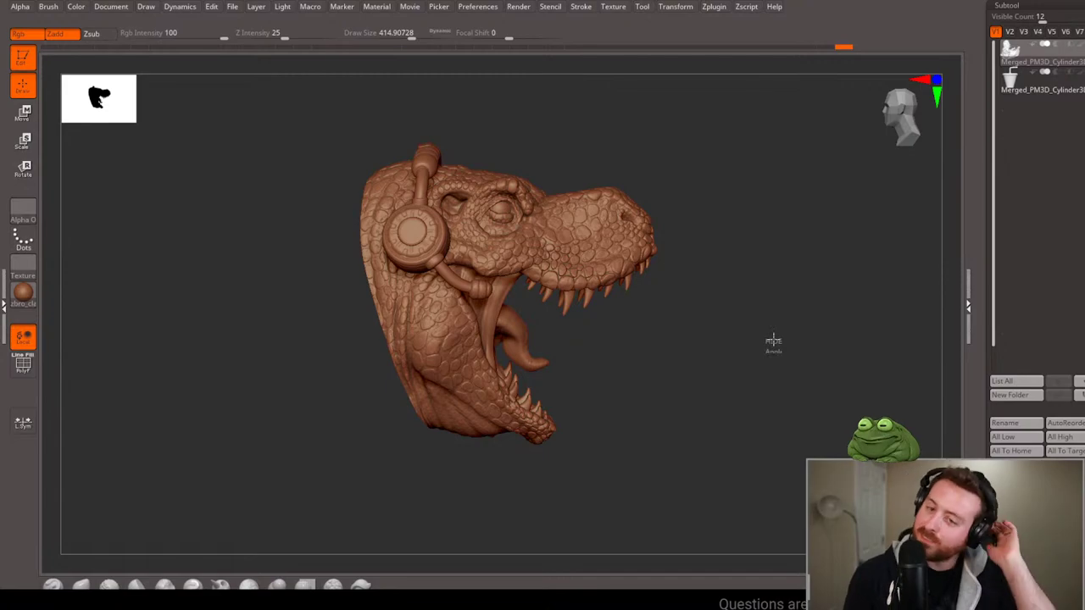
pyautogui.keyDown('ctrl'); pyautogui.keyDown('shift'); pyautogui.click(772, 341); pyautogui.keyUp('shift'); pyautogui.keyUp('ctrl')
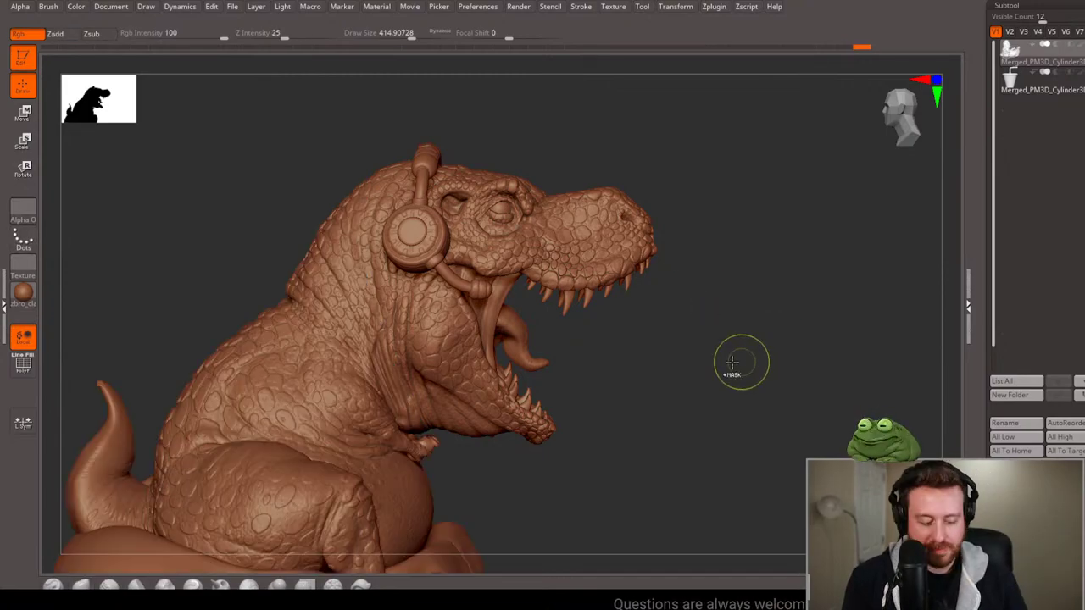
pyautogui.press('shift')
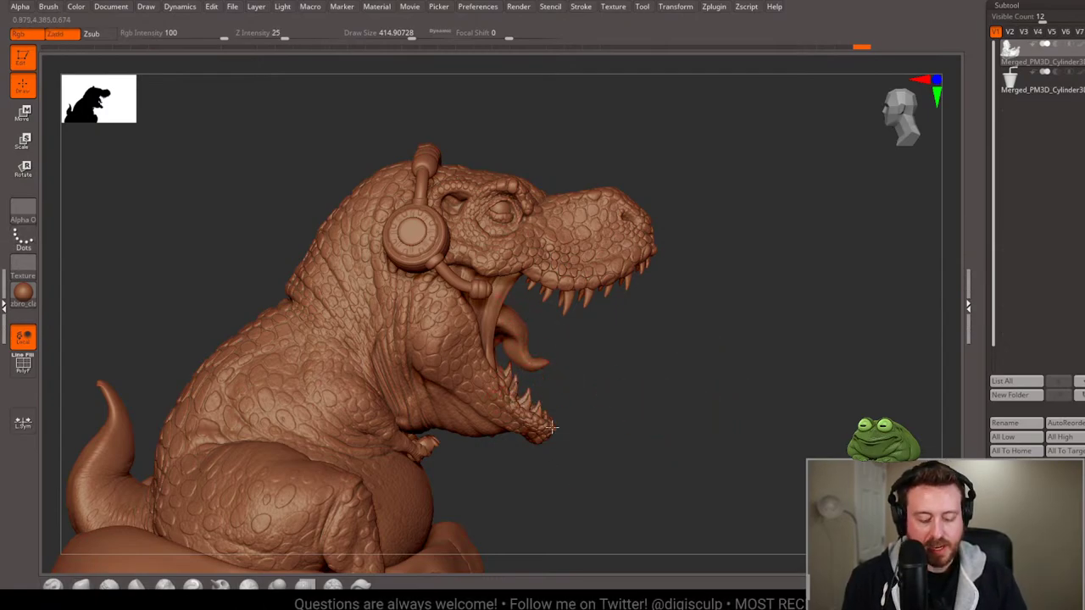
pyautogui.keyDown('ctrl'); pyautogui.keyDown('shift'); pyautogui.click(522, 440); pyautogui.keyUp('shift'); pyautogui.keyUp('ctrl')
# Orbit to the flat back of the head and bring up the brush palette with B.
pyautogui.moveTo(620, 365); pyautogui.dragTo(643, 356)
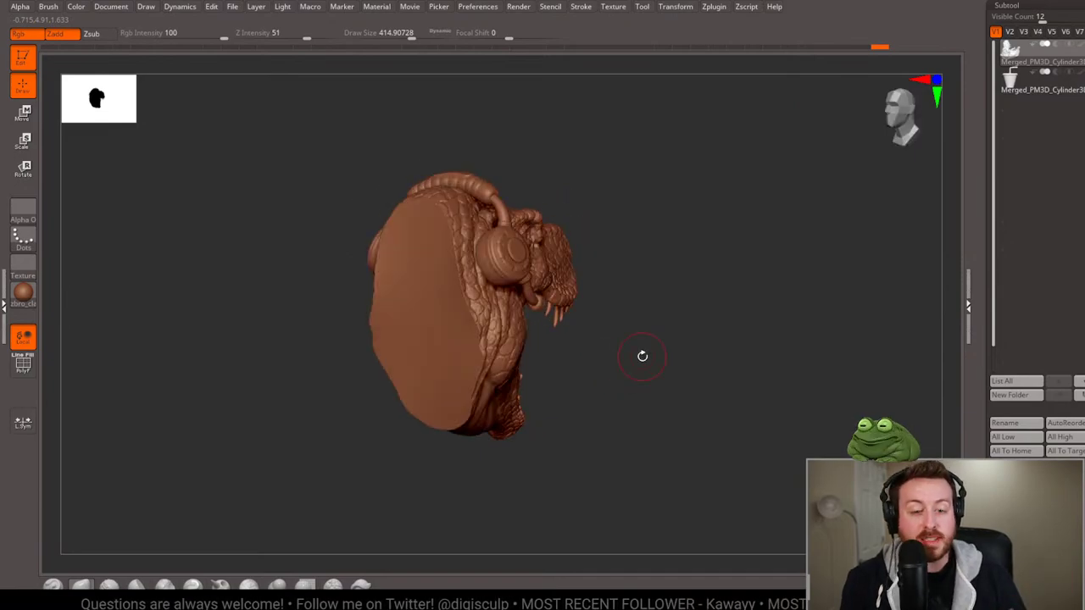
pyautogui.moveTo(640, 394); pyautogui.dragTo(671, 406)
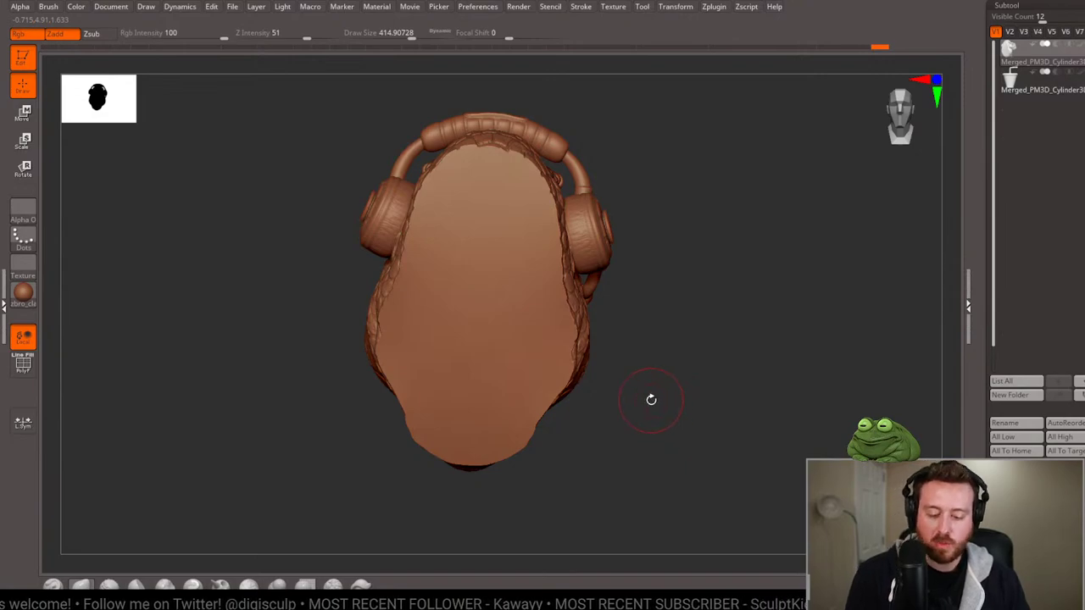
pyautogui.press('b')
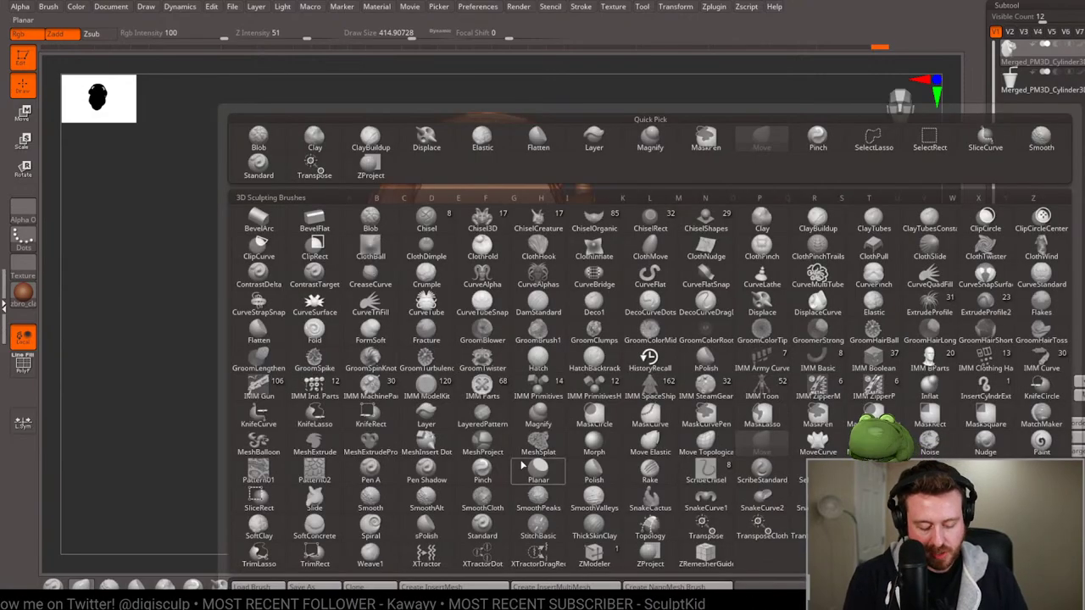
# Insert a QCube from IMM Primitives onto the flat back of the T-rex head.
pyautogui.click(570, 373)
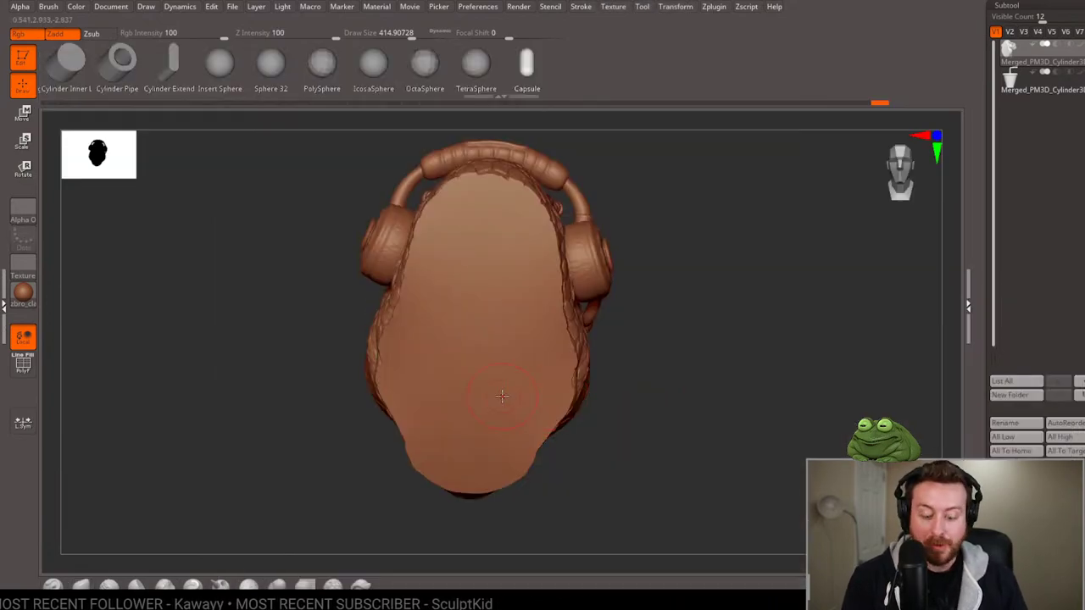
pyautogui.moveTo(308, 97); pyautogui.dragTo(400, 61)
pyautogui.moveTo(61, 78); pyautogui.dragTo(69, 67)
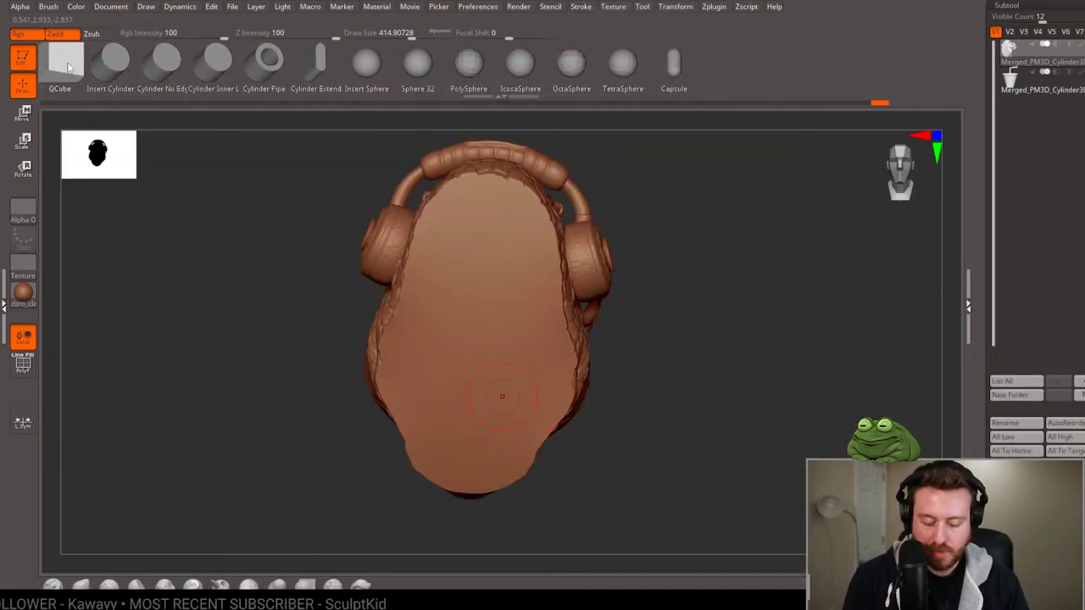
pyautogui.moveTo(481, 330); pyautogui.dragTo(475, 372)
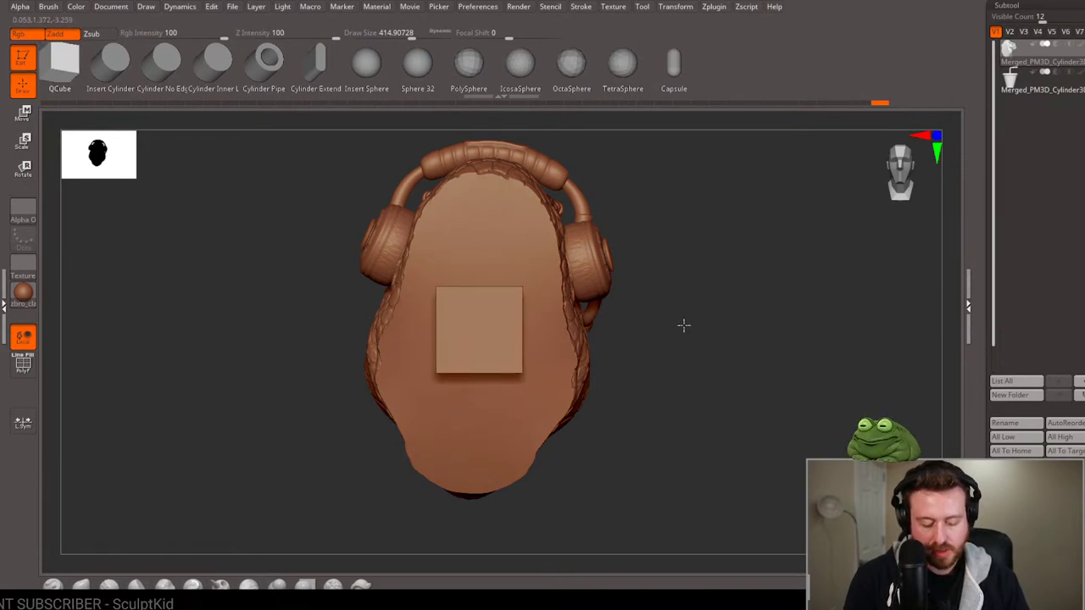
# From a side view, slide the cube slightly into the head with the Move gizmo.
pyautogui.moveTo(695, 320); pyautogui.dragTo(690, 336)
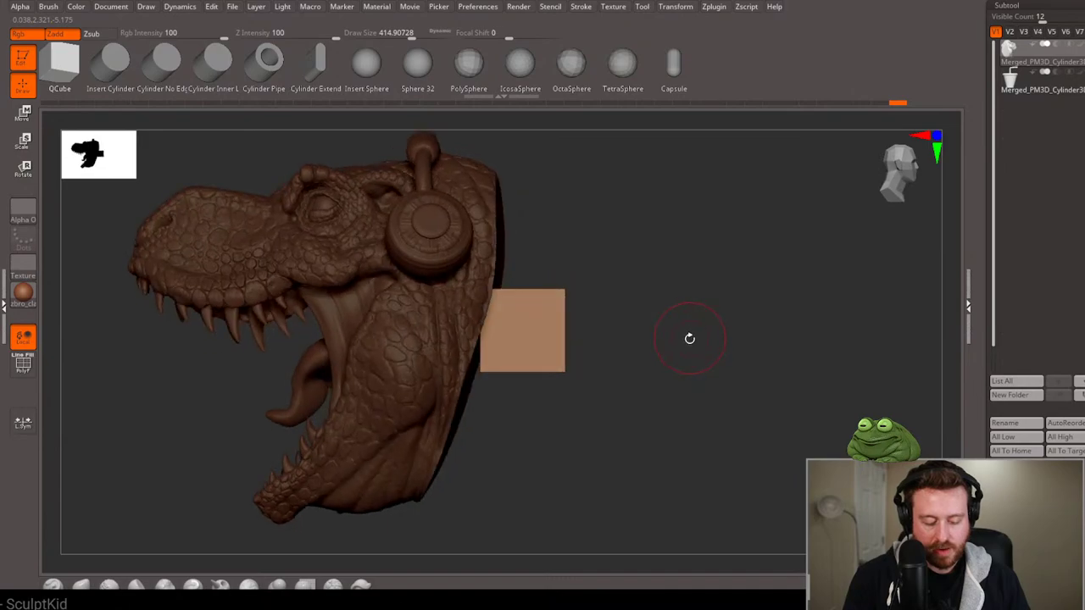
pyautogui.press('space')
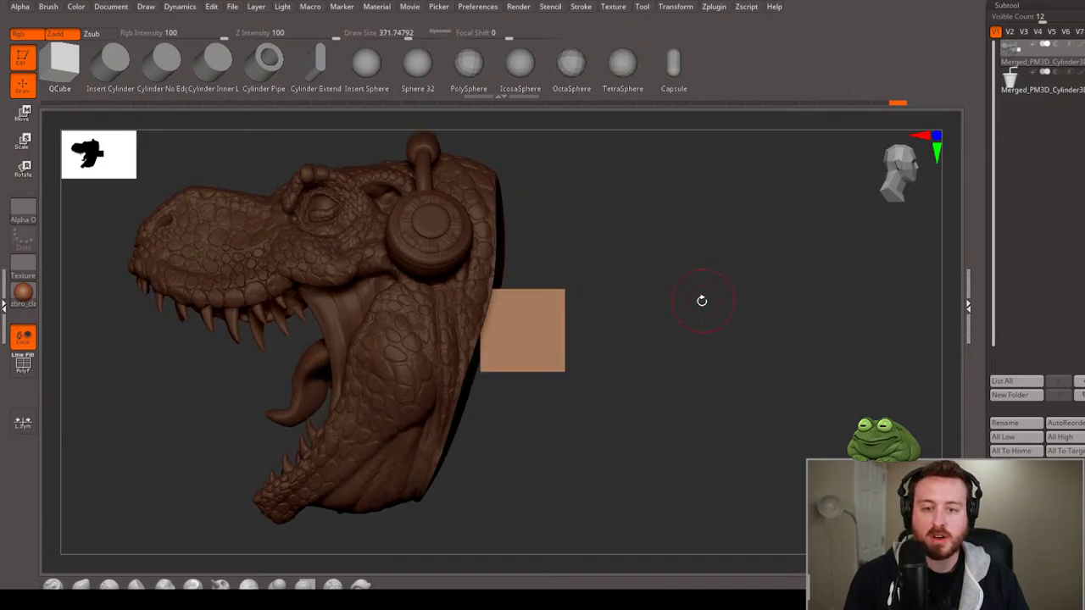
pyautogui.moveTo(688, 295); pyautogui.dragTo(694, 293)
pyautogui.press('w')
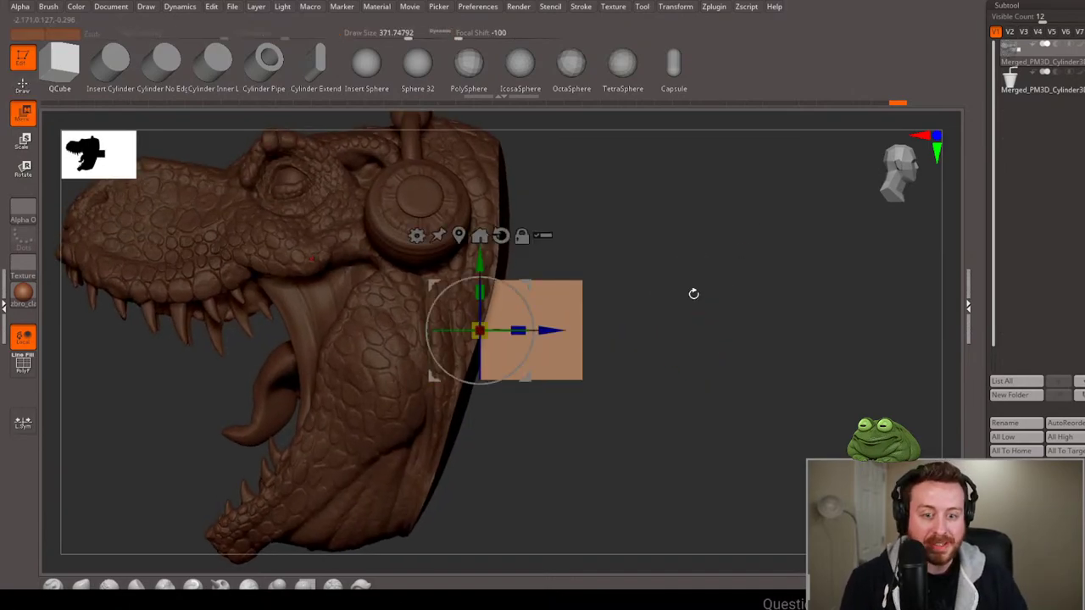
pyautogui.moveTo(519, 331); pyautogui.dragTo(500, 330)
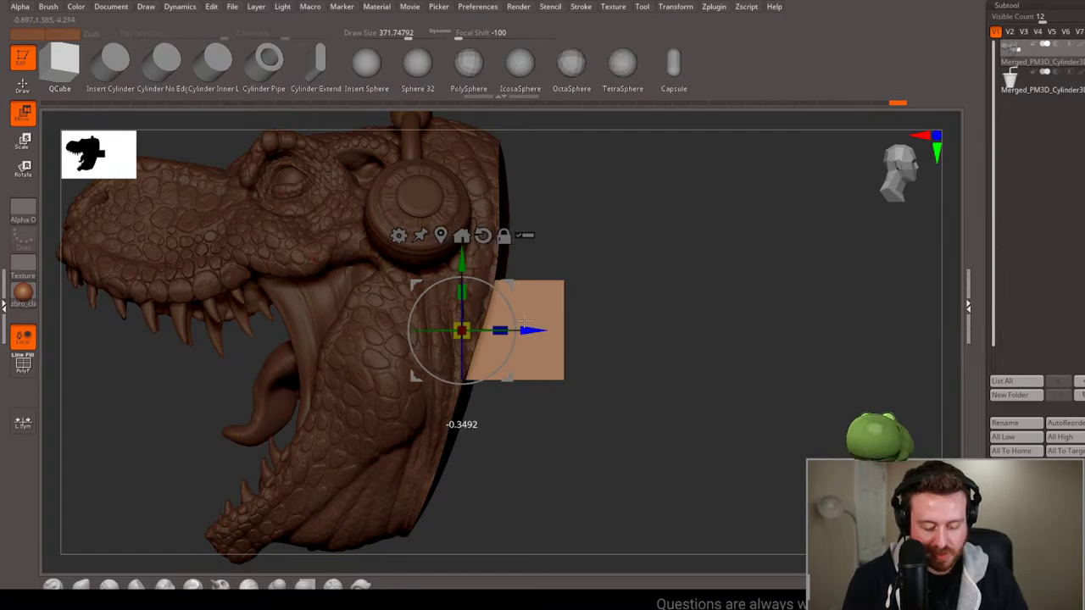
# Split the hidden body into separate subtools and reselect the head with the cube.
pyautogui.click(397, 235)
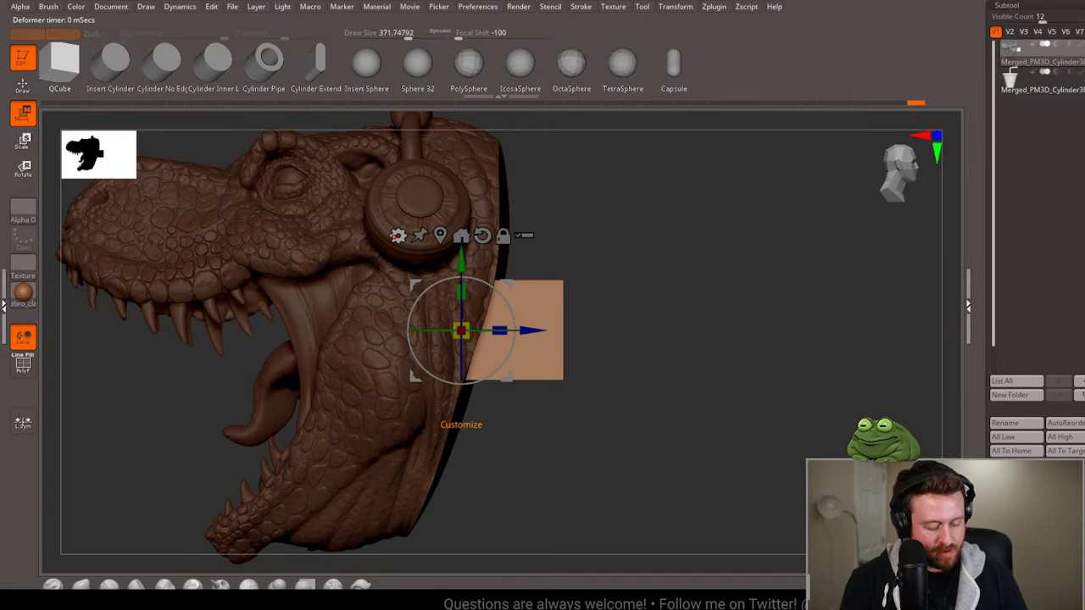
pyautogui.click(1022, 371)
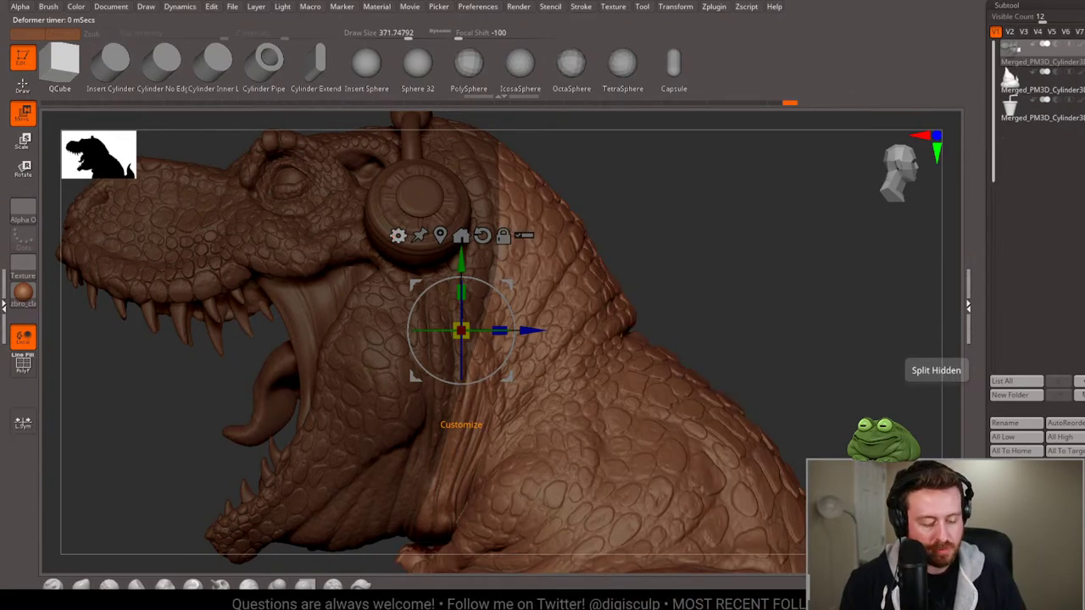
pyautogui.click(1010, 103)
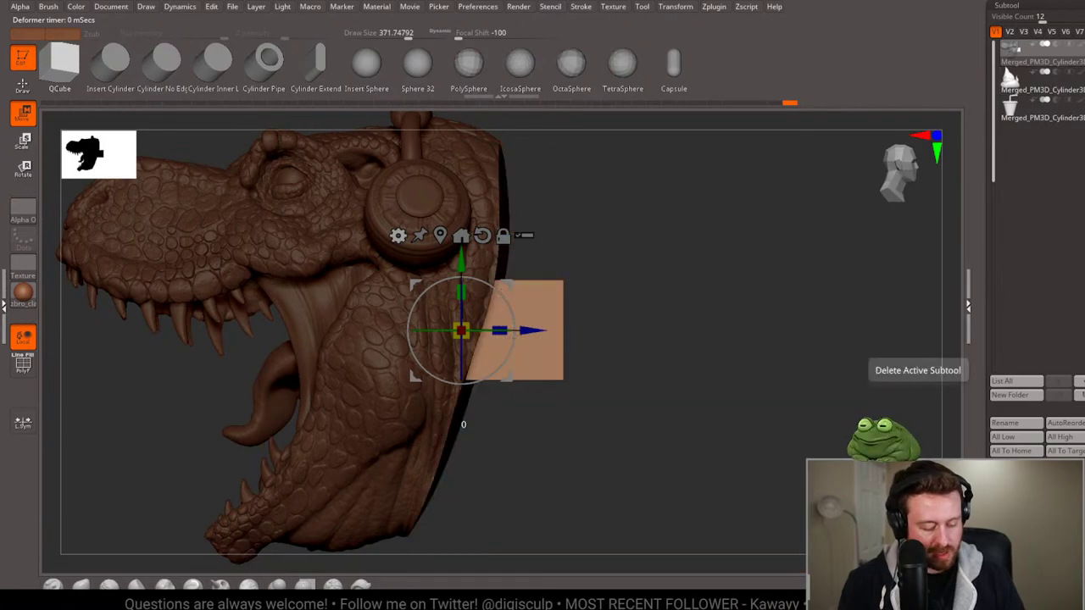
pyautogui.scroll(-2, 1034, 390)
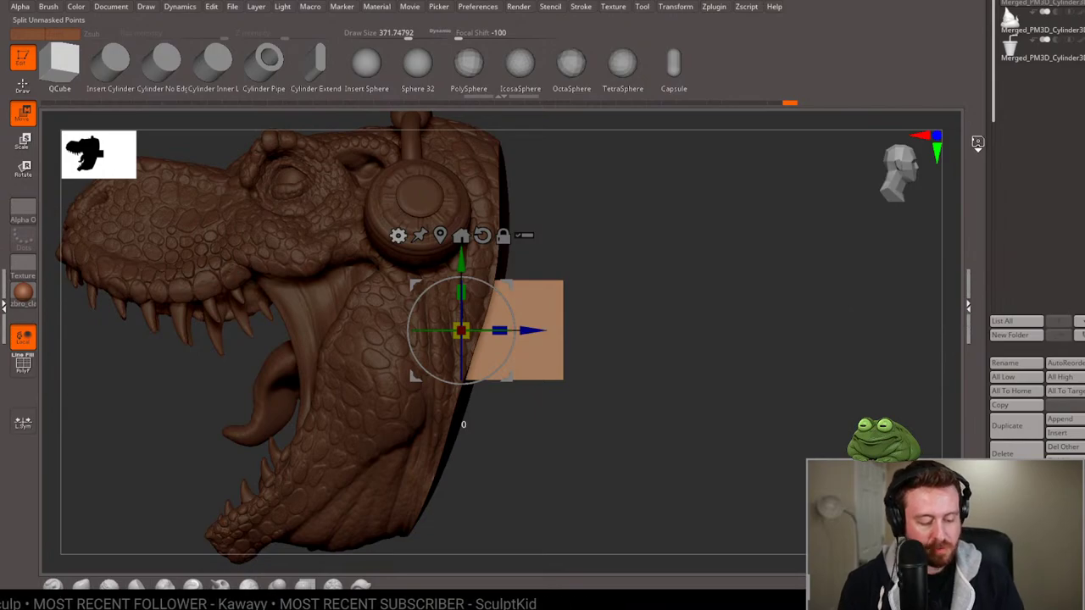
pyautogui.scroll(3, 1034, 105)
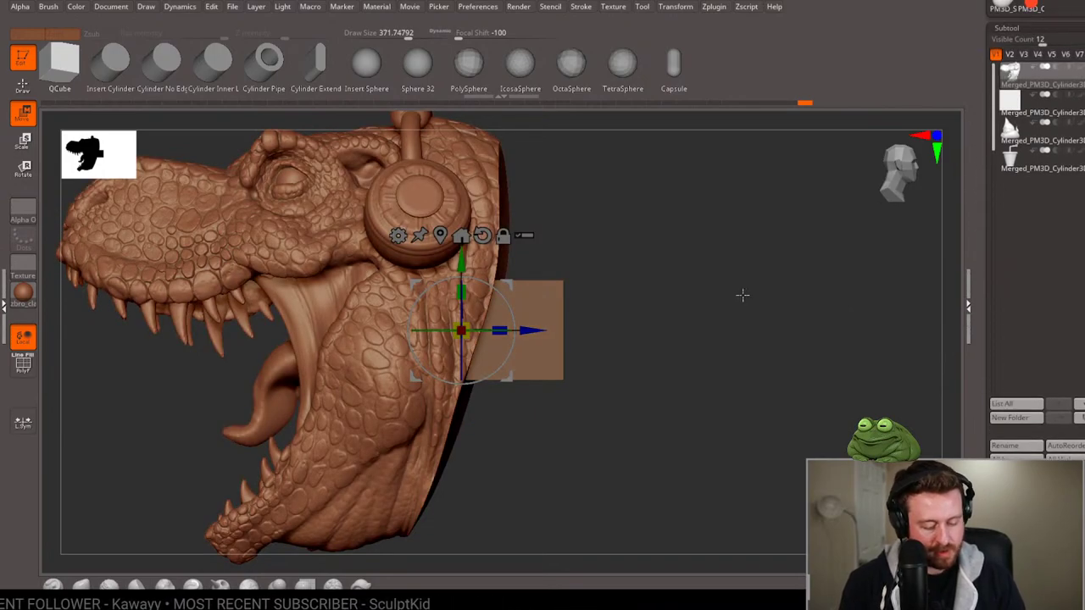
pyautogui.click(397, 236)
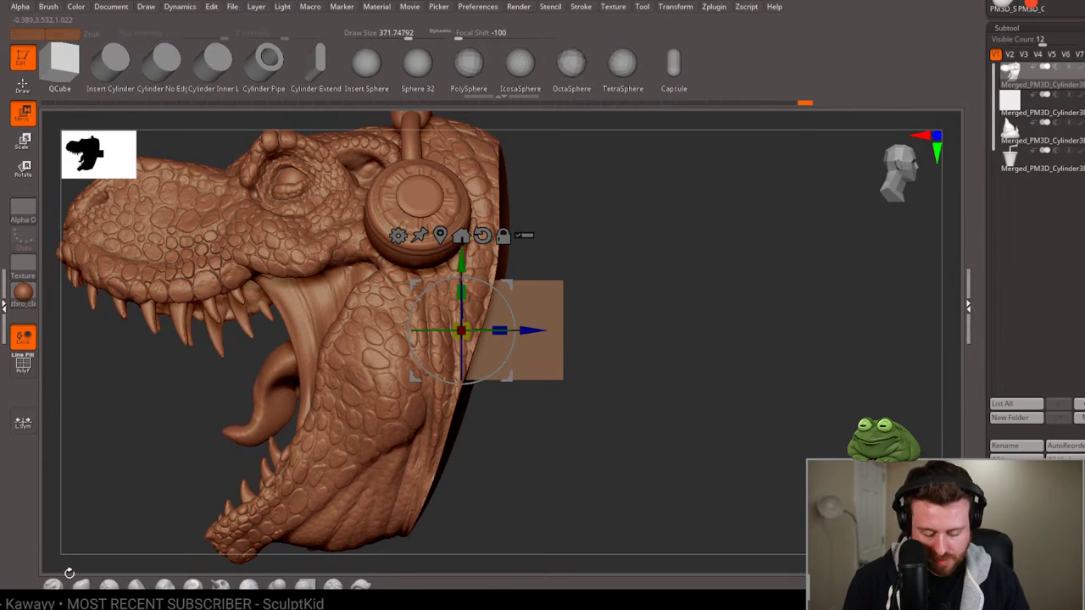
pyautogui.click(399, 208)
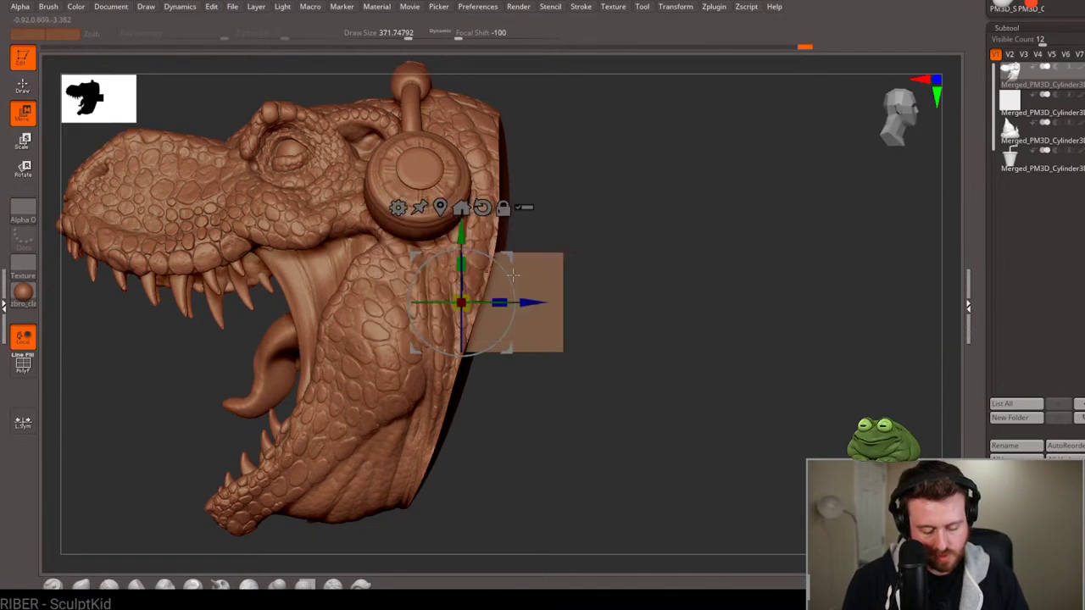
# Add a Taper deformer to the cube subtool and taper it narrower away from the head.
pyautogui.click(399, 207)
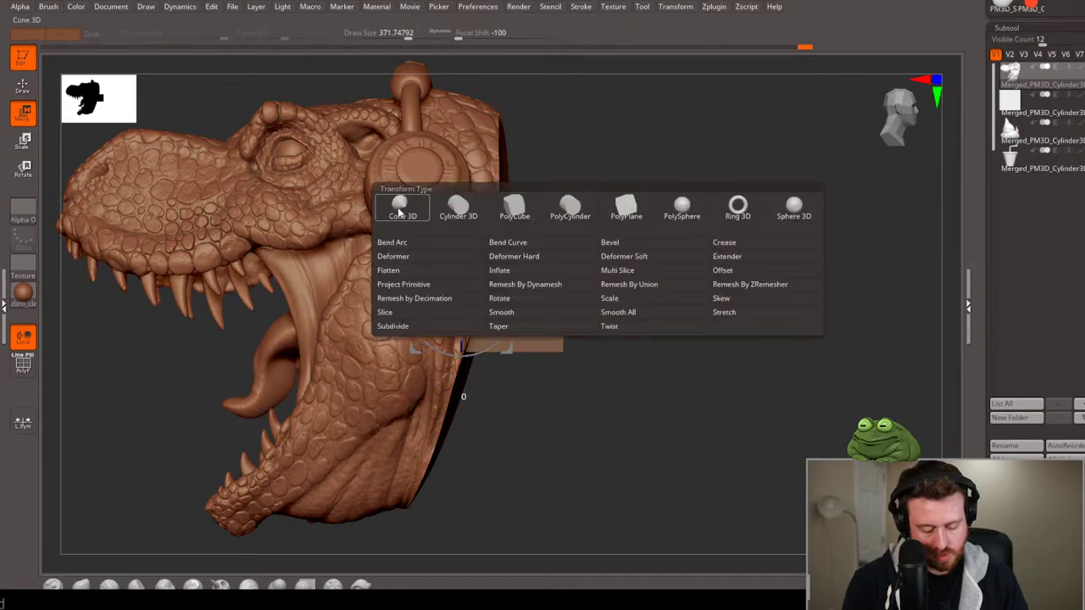
pyautogui.click(510, 327)
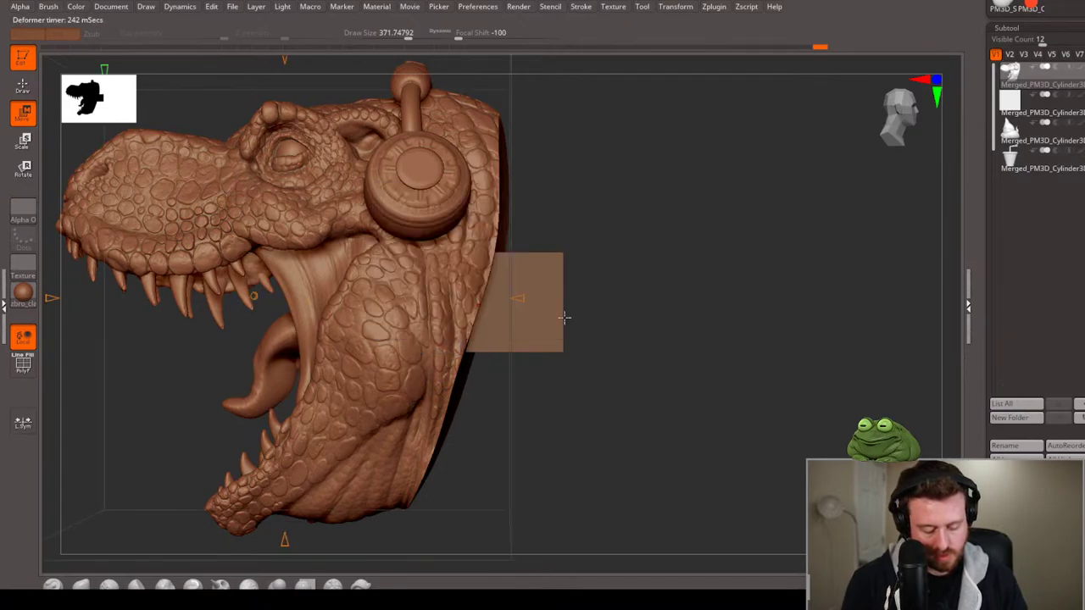
pyautogui.click(1008, 113)
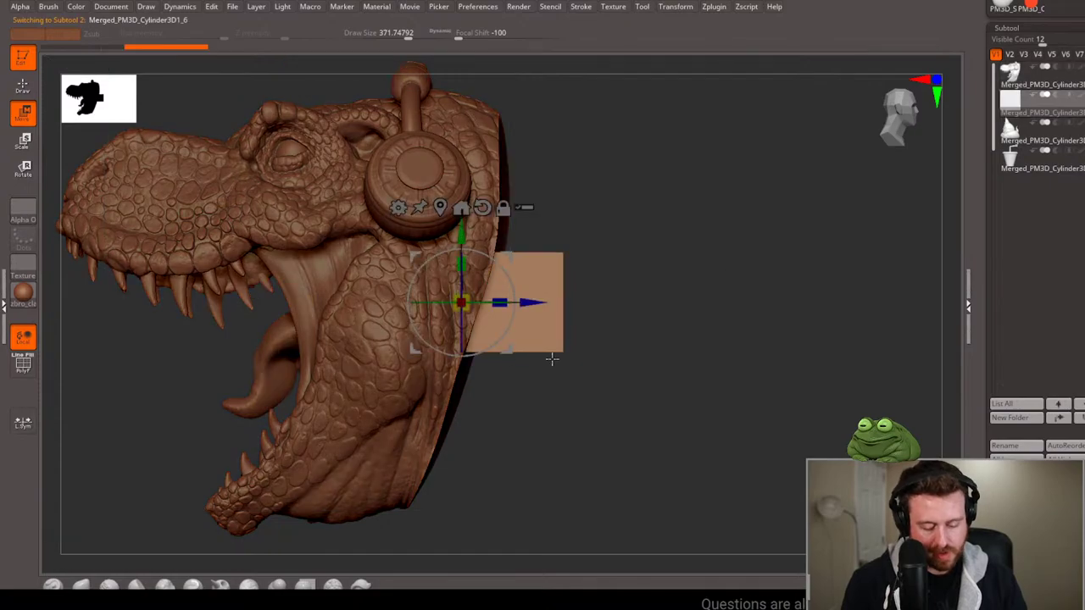
pyautogui.click(399, 206)
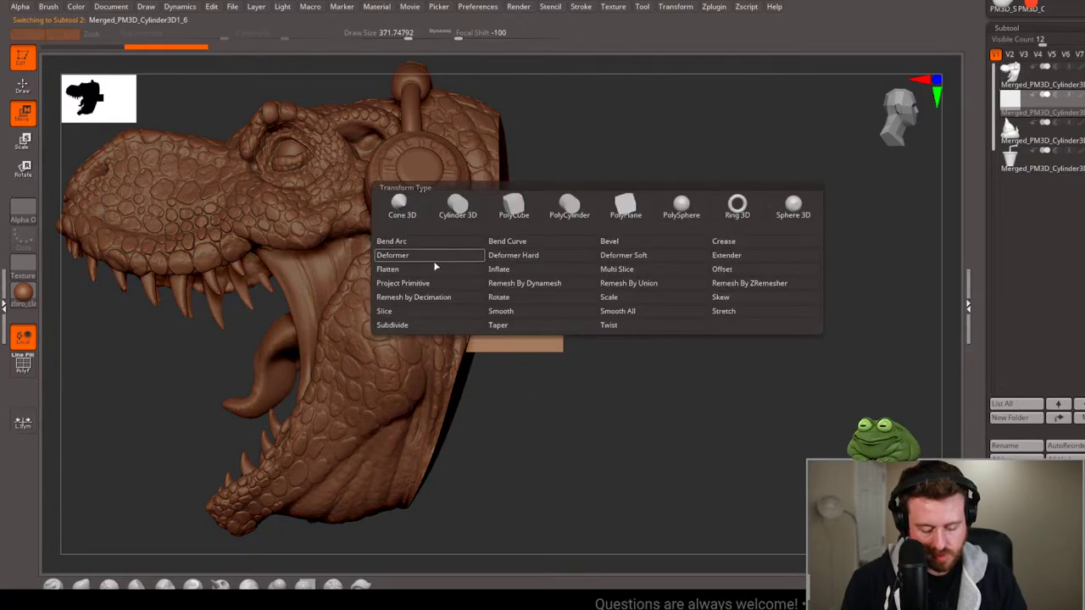
pyautogui.click(535, 329)
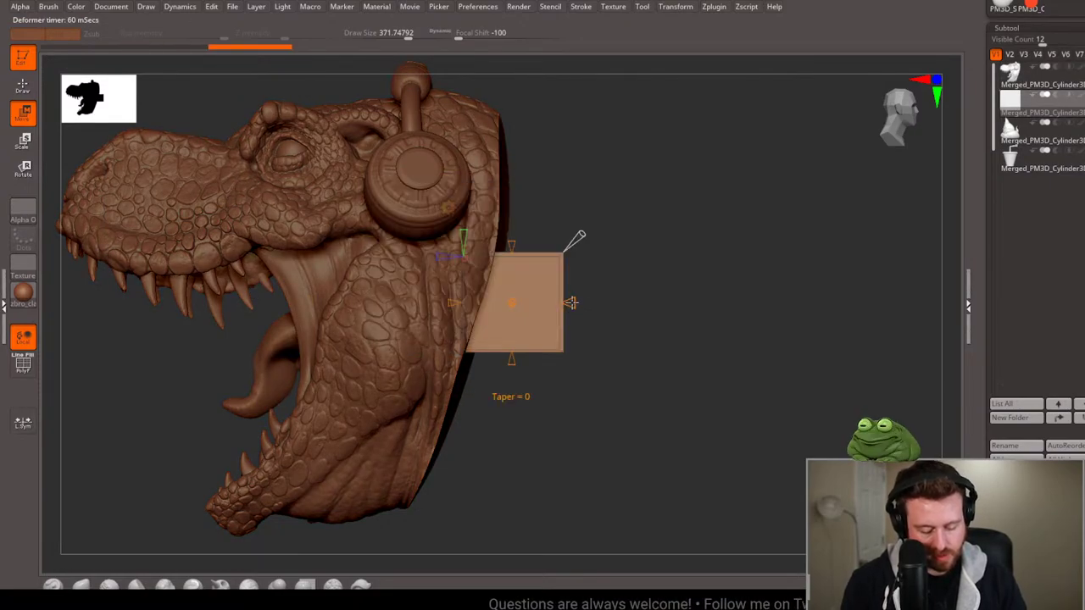
pyautogui.moveTo(581, 302); pyautogui.dragTo(531, 319)
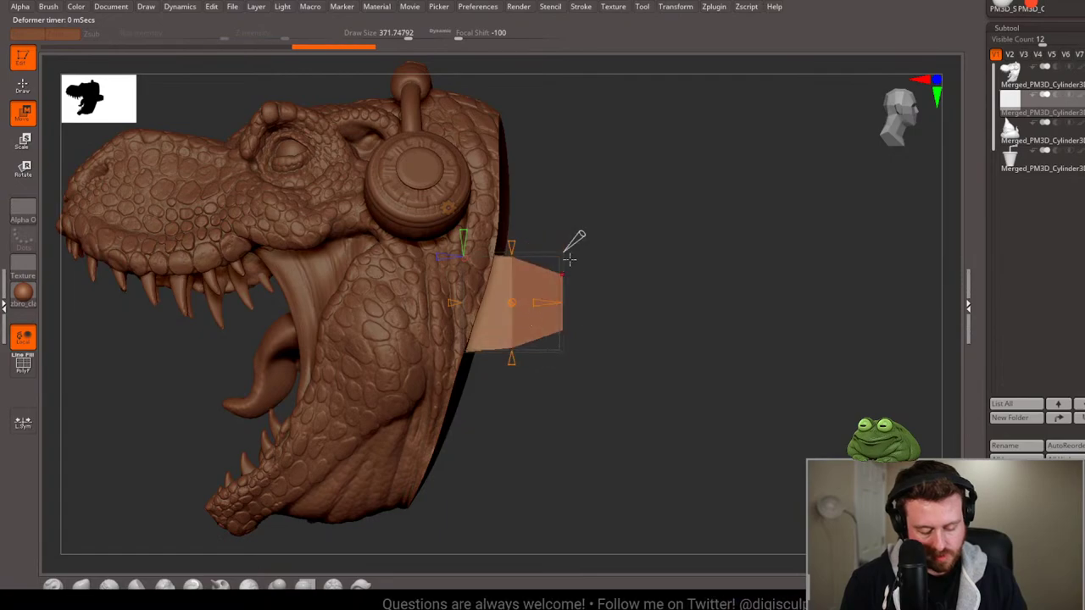
pyautogui.press('q')
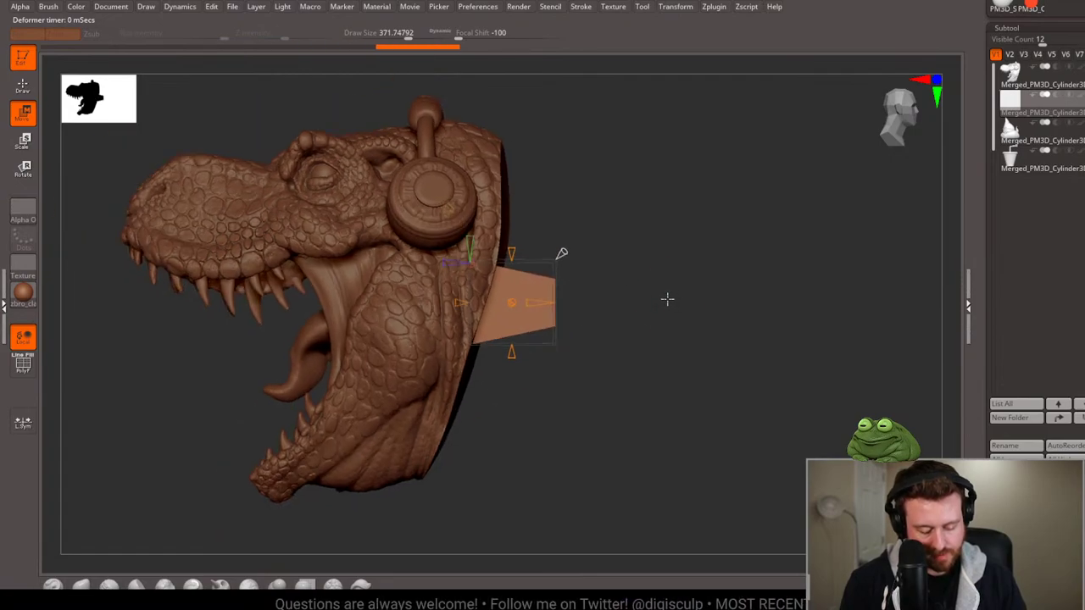
# Bring back the Move gizmo and choose the Taper deformation for the plate.
pyautogui.moveTo(666, 298); pyautogui.dragTo(623, 318)
pyautogui.press('w')
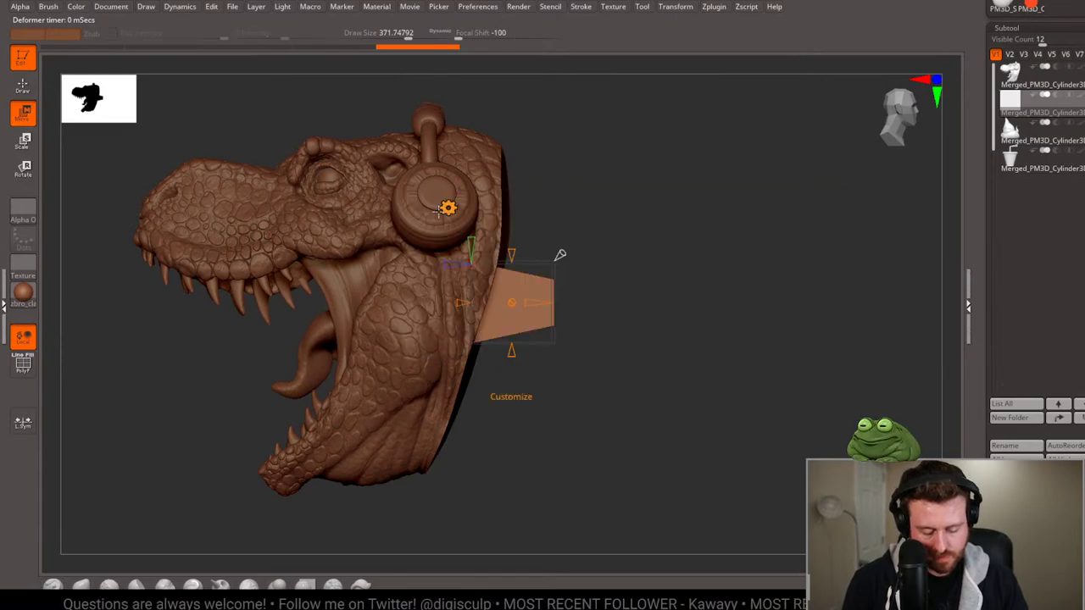
pyautogui.click(447, 208)
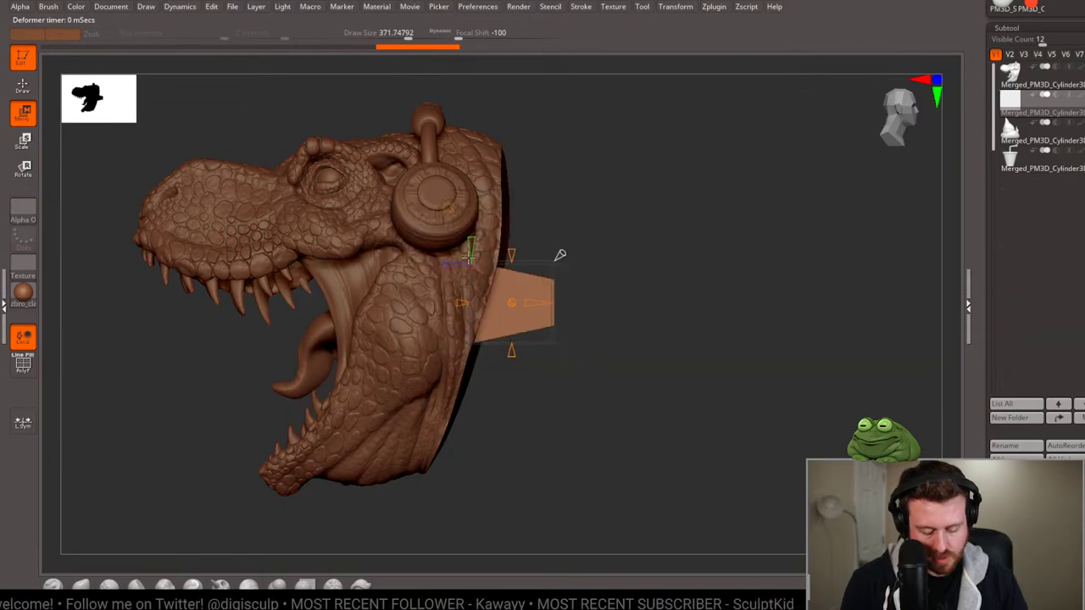
pyautogui.click(448, 209)
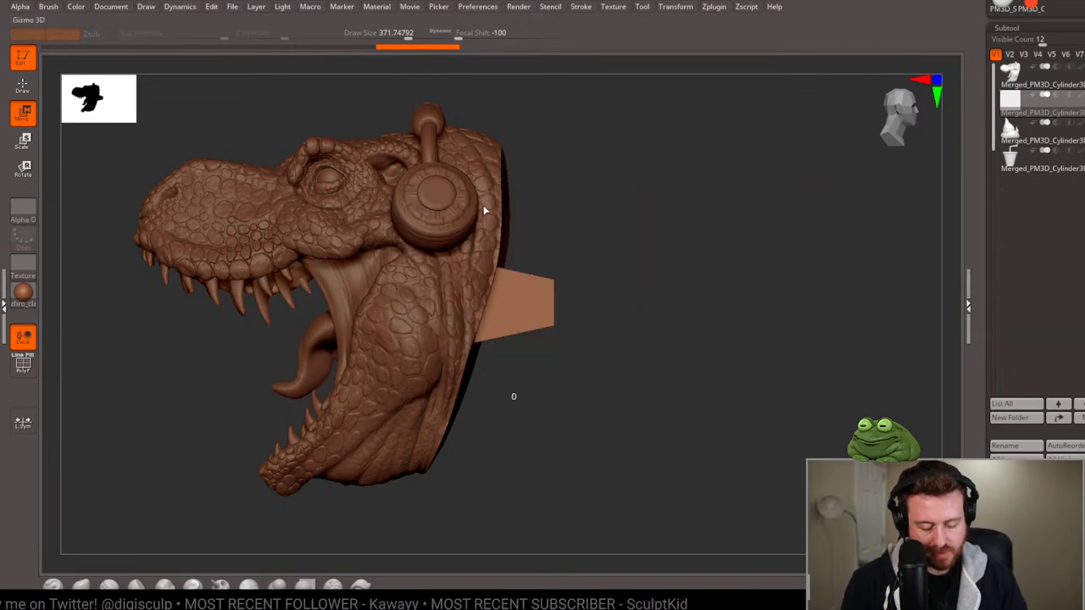
# Taper the plate narrower toward one end and rotate to face the model.
pyautogui.moveTo(543, 271); pyautogui.dragTo(559, 290)
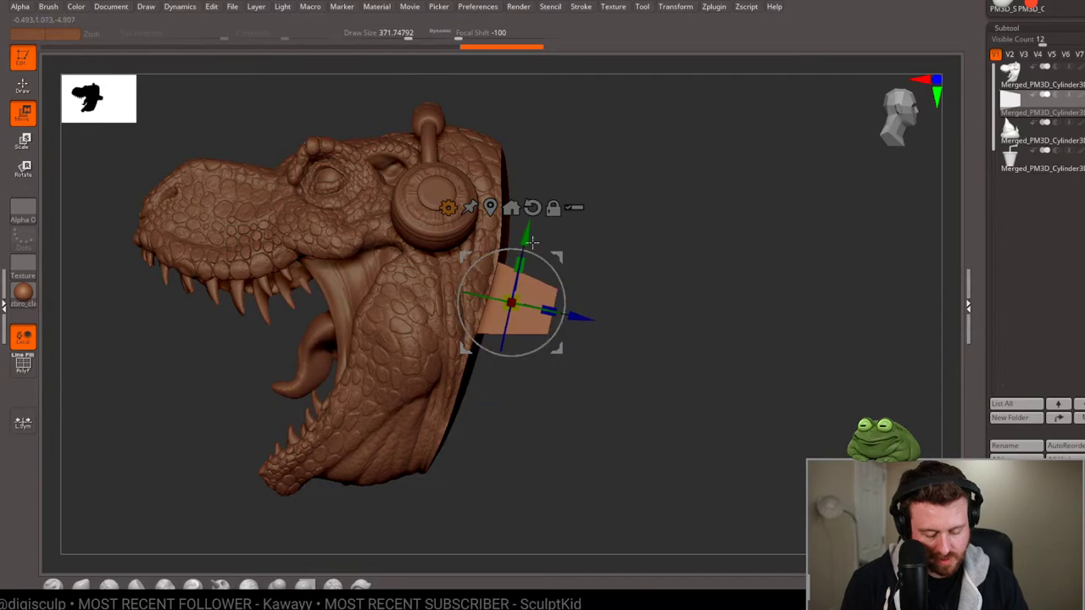
pyautogui.press('q')
pyautogui.scroll(-3, 641, 251)
pyautogui.moveTo(642, 252)
pyautogui.mouseDown()
pyautogui.moveTo(658, 271)
pyautogui.moveTo(594, 264)
pyautogui.moveTo(477, 280)
pyautogui.moveTo(627, 238)
pyautogui.moveTo(581, 297)
pyautogui.moveTo(657, 286)
pyautogui.moveTo(525, 305)
pyautogui.mouseUp()
# Duplicate the plate with the Move gizmo and shift the copy down and along Z.
pyautogui.press('w')
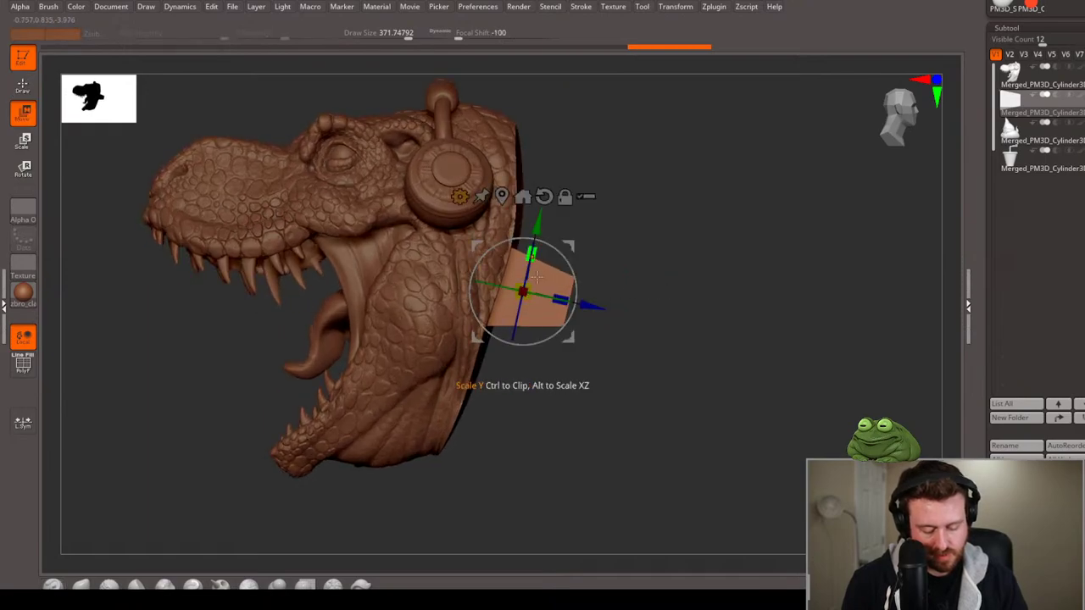
pyautogui.moveTo(540, 223)
pyautogui.mouseDown()
pyautogui.moveTo(549, 161)
pyautogui.moveTo(573, 284)
pyautogui.mouseUp()
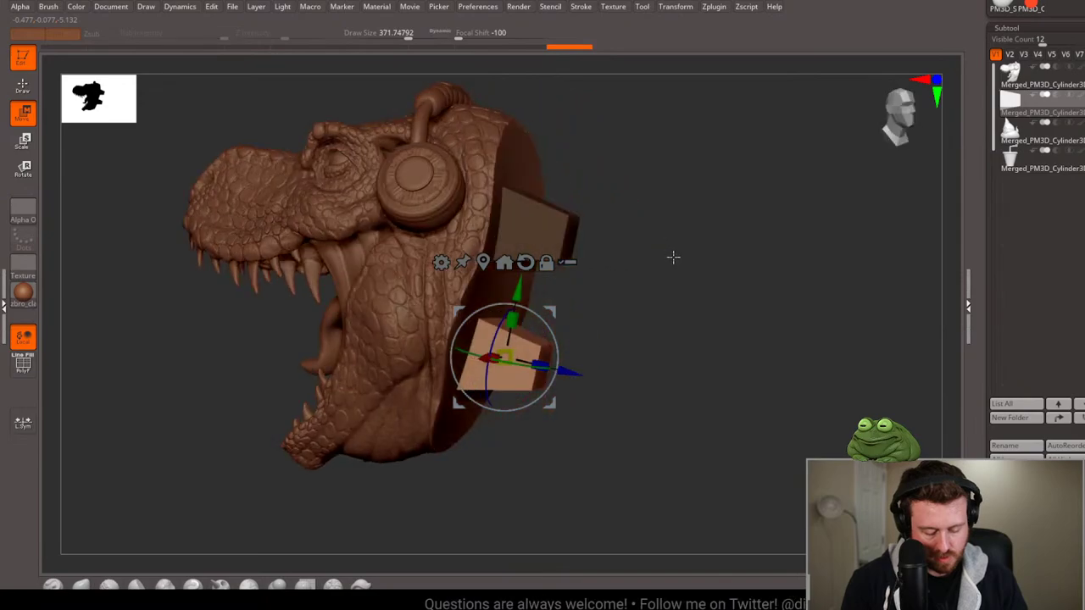
pyautogui.moveTo(573, 375); pyautogui.dragTo(578, 378)
pyautogui.press('q')
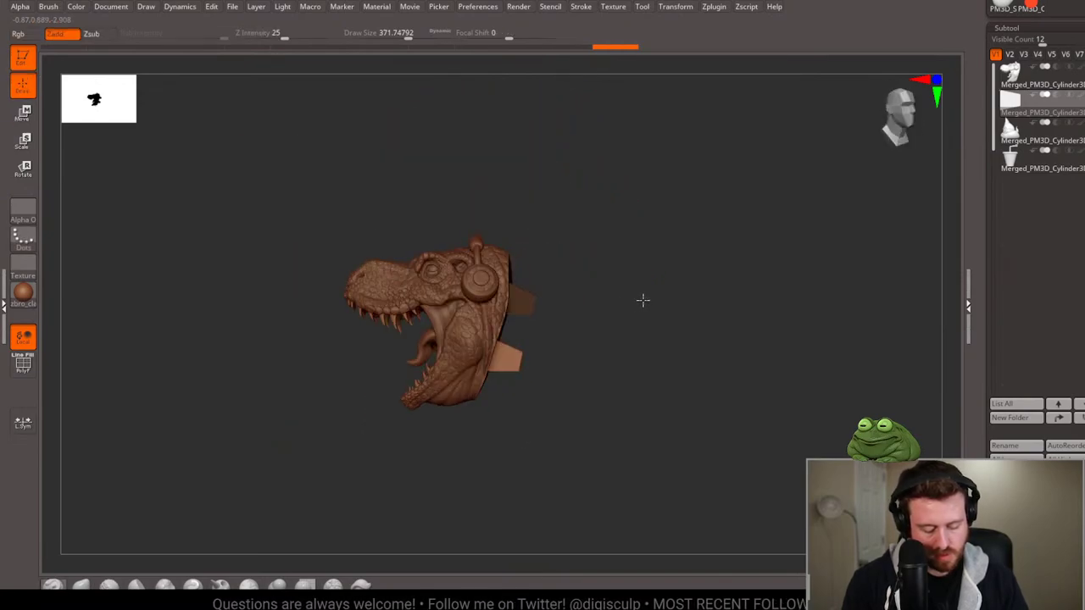
# Make all subtools visible and rotate to a three-quarter view of the seated T-rex.
pyautogui.moveTo(643, 300); pyautogui.dragTo(675, 403)
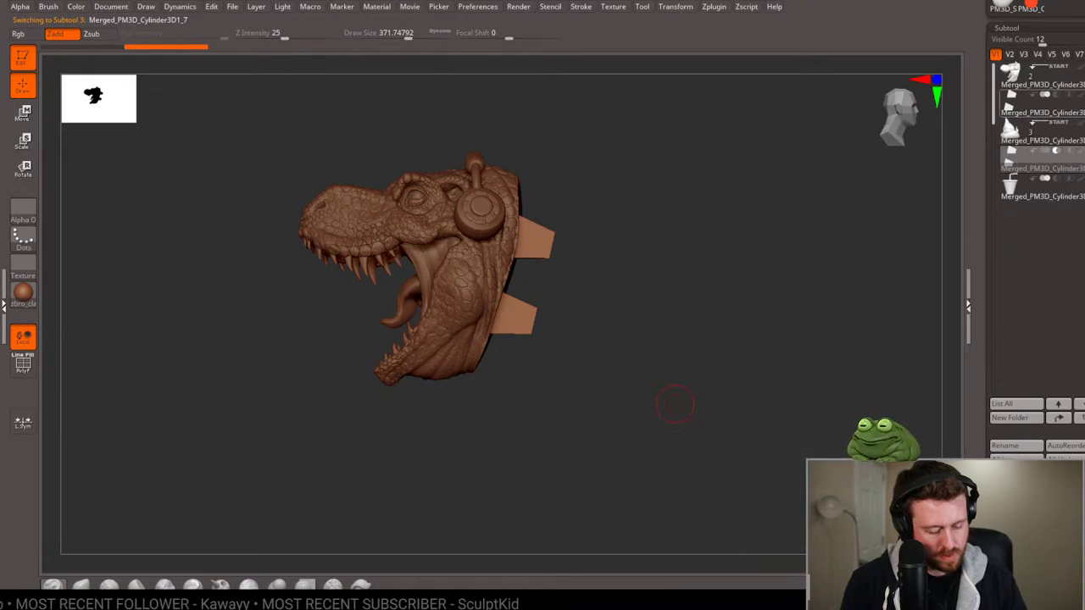
pyautogui.click(1044, 94)
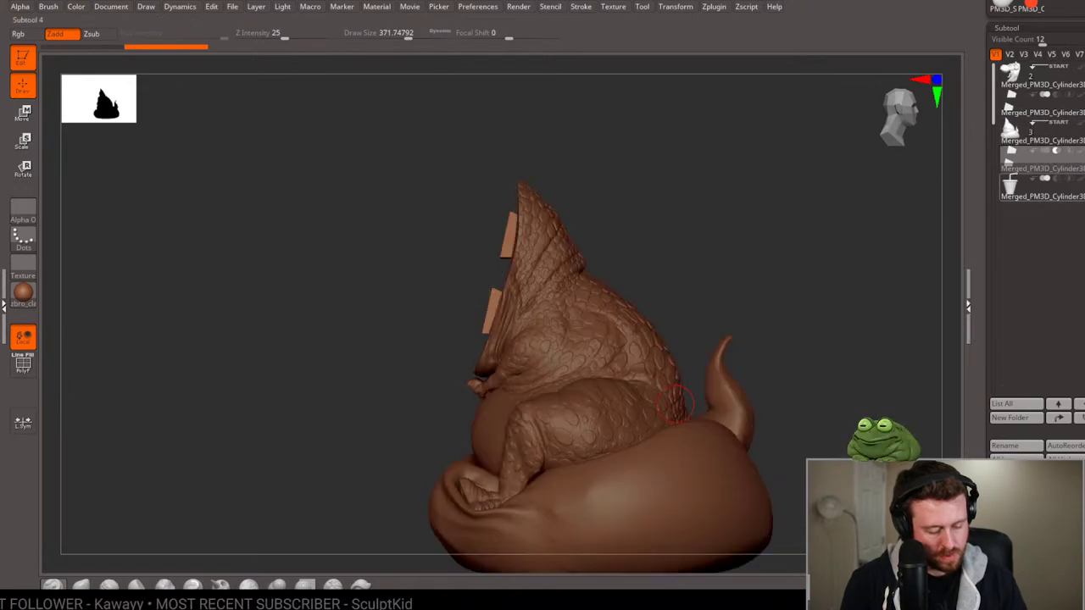
pyautogui.moveTo(768, 290); pyautogui.dragTo(818, 276)
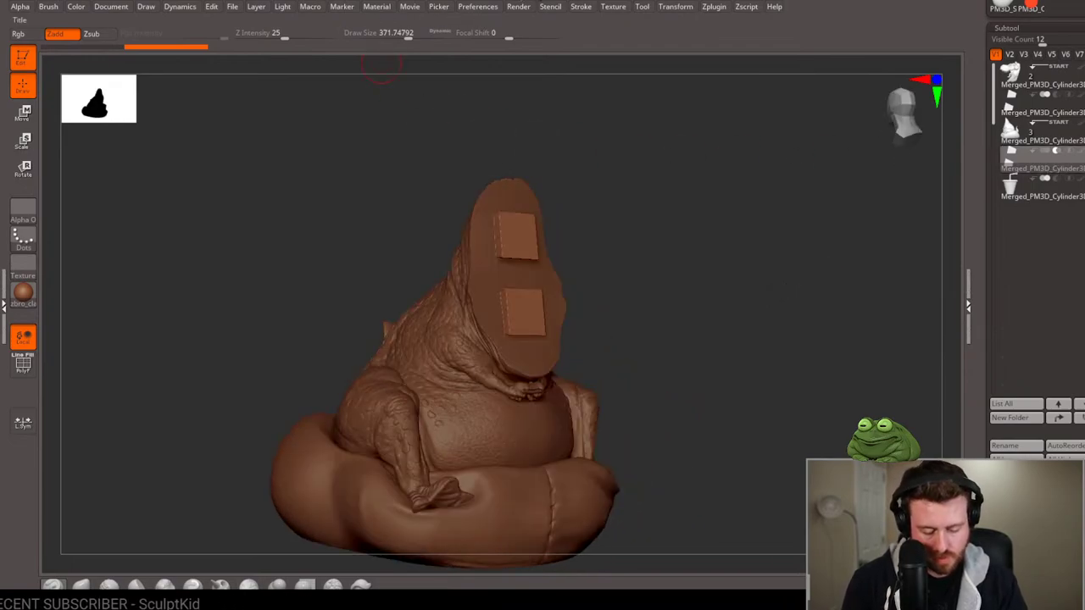
# Enable Live Boolean under Render Booleans and rotate to inspect the square sockets.
pyautogui.click(523, 7)
pyautogui.click(557, 158)
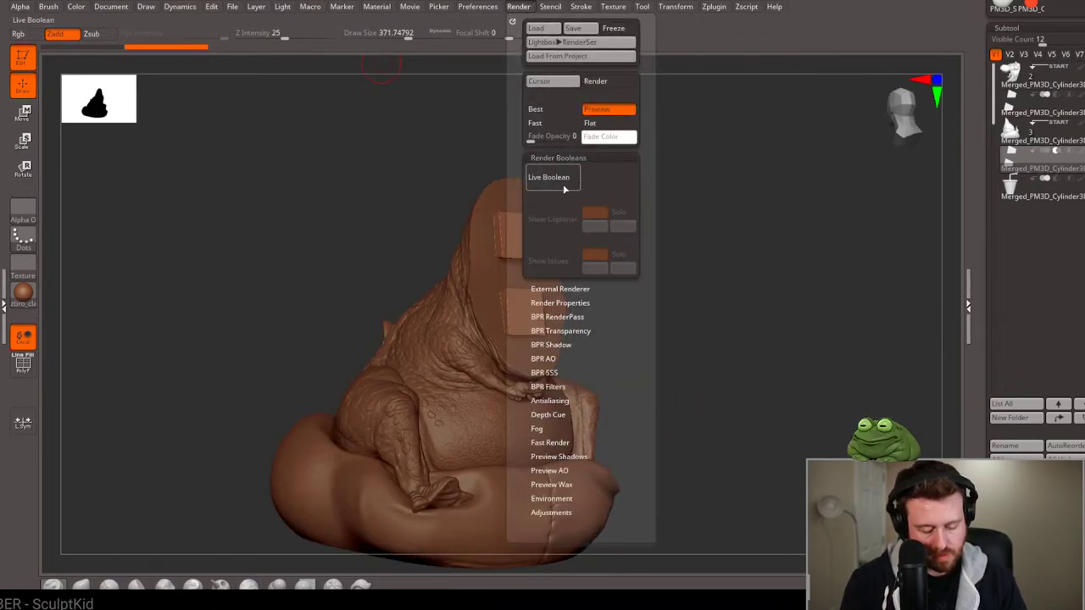
pyautogui.click(563, 184)
pyautogui.moveTo(737, 261)
pyautogui.keyDown('shift'); pyautogui.mouseDown()
pyautogui.moveTo(709, 289)
pyautogui.moveTo(792, 281)
pyautogui.moveTo(769, 282)
pyautogui.mouseUp(); pyautogui.keyUp('shift')
pyautogui.moveTo(680, 284)
pyautogui.mouseDown()
pyautogui.moveTo(761, 281)
pyautogui.moveTo(681, 285)
pyautogui.moveTo(703, 289)
pyautogui.mouseUp()
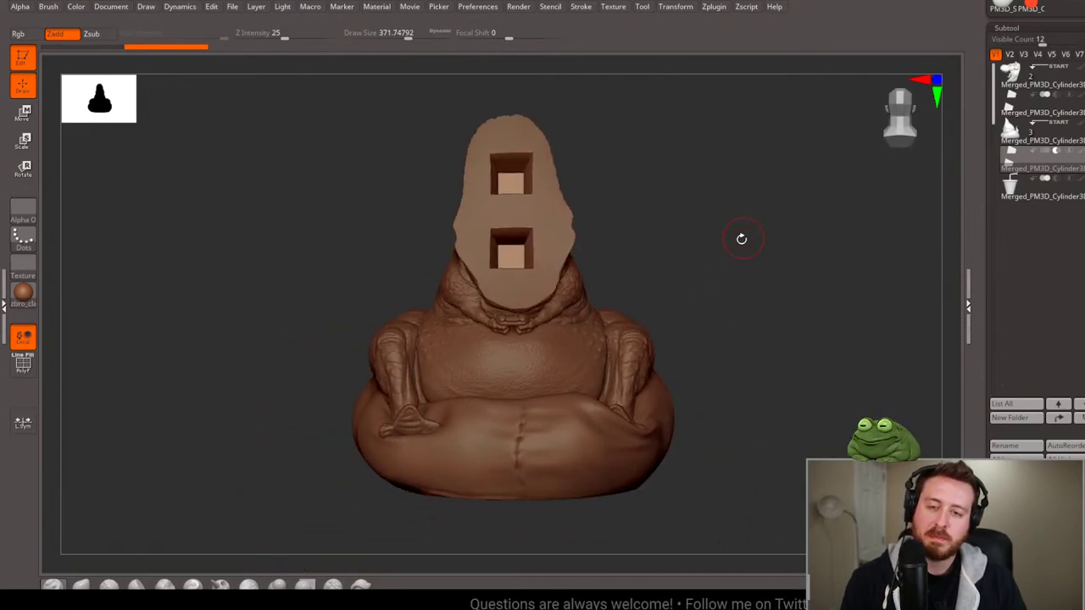
# Rotate to the front, select the beanbag subtool, and zoom in on its curled tip.
pyautogui.moveTo(741, 238)
pyautogui.mouseDown()
pyautogui.moveTo(724, 240)
pyautogui.moveTo(818, 234)
pyautogui.mouseUp()
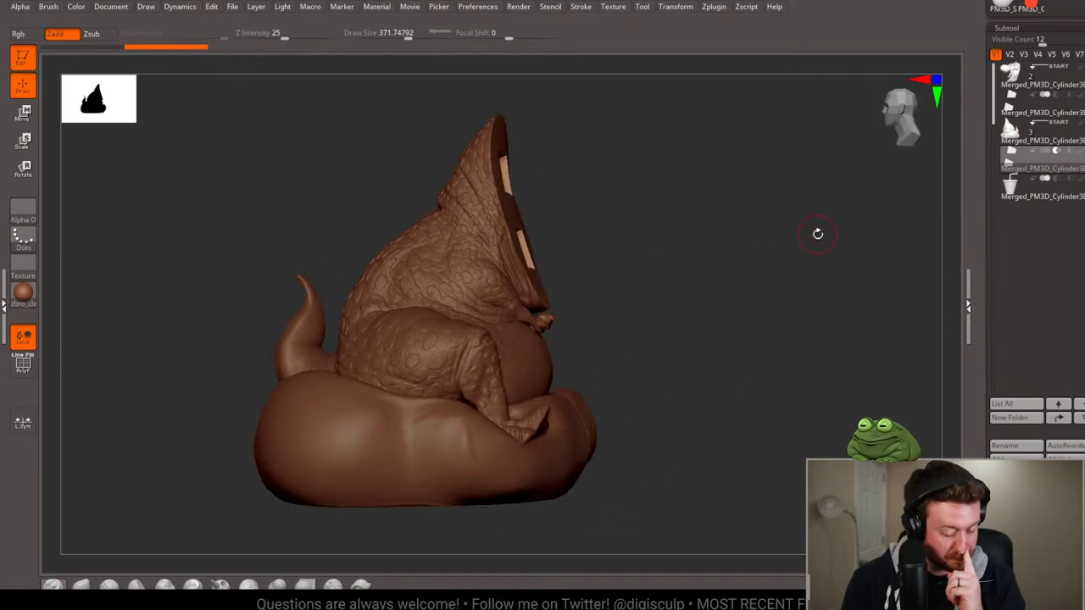
pyautogui.moveTo(667, 237)
pyautogui.mouseDown()
pyautogui.moveTo(683, 286)
pyautogui.moveTo(599, 290)
pyautogui.moveTo(676, 278)
pyautogui.moveTo(719, 285)
pyautogui.moveTo(719, 296)
pyautogui.moveTo(759, 285)
pyautogui.moveTo(746, 312)
pyautogui.moveTo(635, 243)
pyautogui.mouseUp()
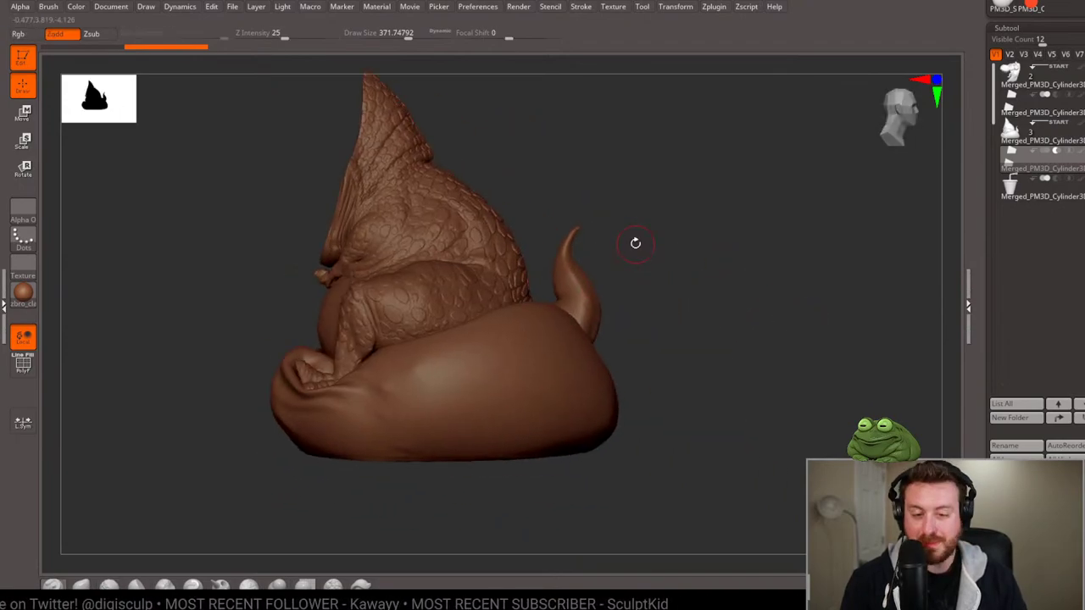
pyautogui.keyDown('alt'); pyautogui.click(589, 316); pyautogui.keyUp('alt')
pyautogui.moveTo(649, 257)
pyautogui.keyDown('alt'); pyautogui.mouseDown()
pyautogui.moveTo(602, 283)
pyautogui.moveTo(597, 313)
pyautogui.mouseUp(); pyautogui.keyUp('alt')
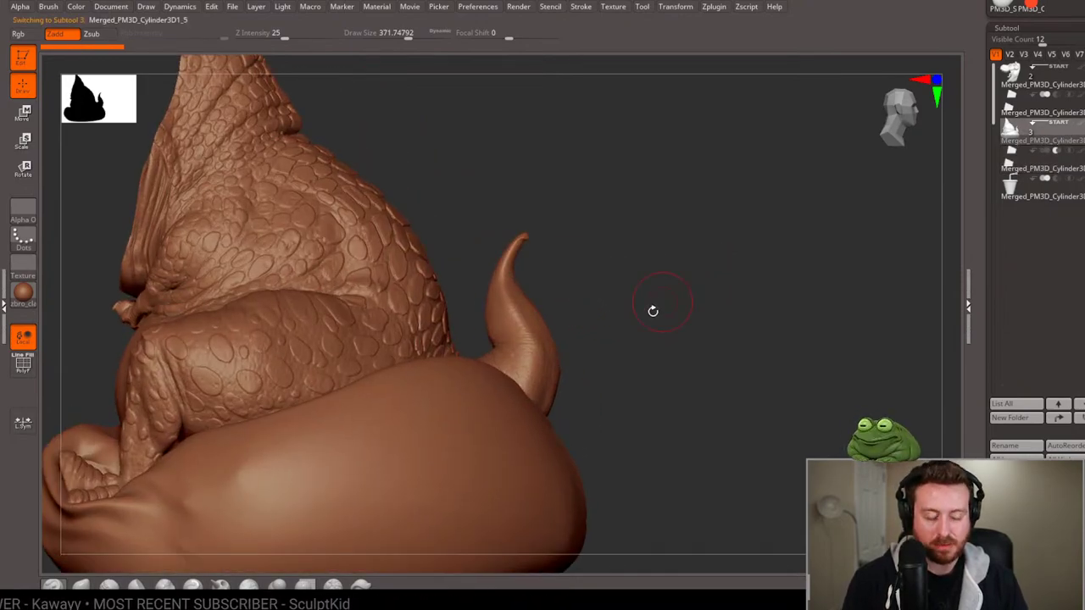
pyautogui.moveTo(674, 288)
pyautogui.mouseDown()
pyautogui.moveTo(386, 21)
pyautogui.moveTo(755, 225)
pyautogui.moveTo(755, 346)
pyautogui.moveTo(721, 267)
pyautogui.moveTo(758, 322)
pyautogui.moveTo(771, 417)
pyautogui.moveTo(739, 385)
pyautogui.mouseUp()
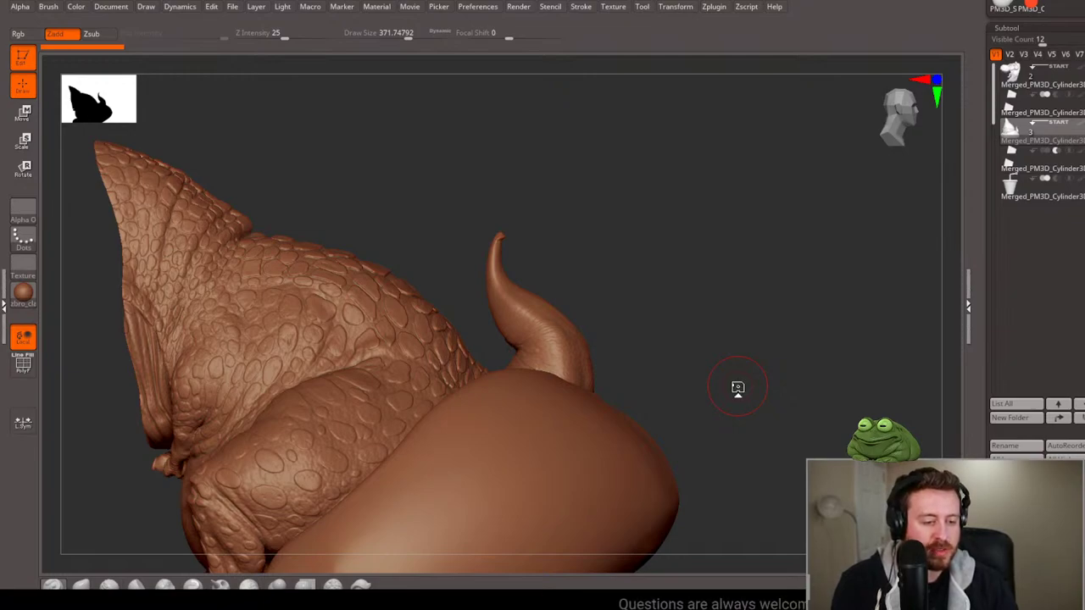
# Hide the curled tip with a Ctrl+Shift selection, leaving only its stub visible.
pyautogui.press('r')
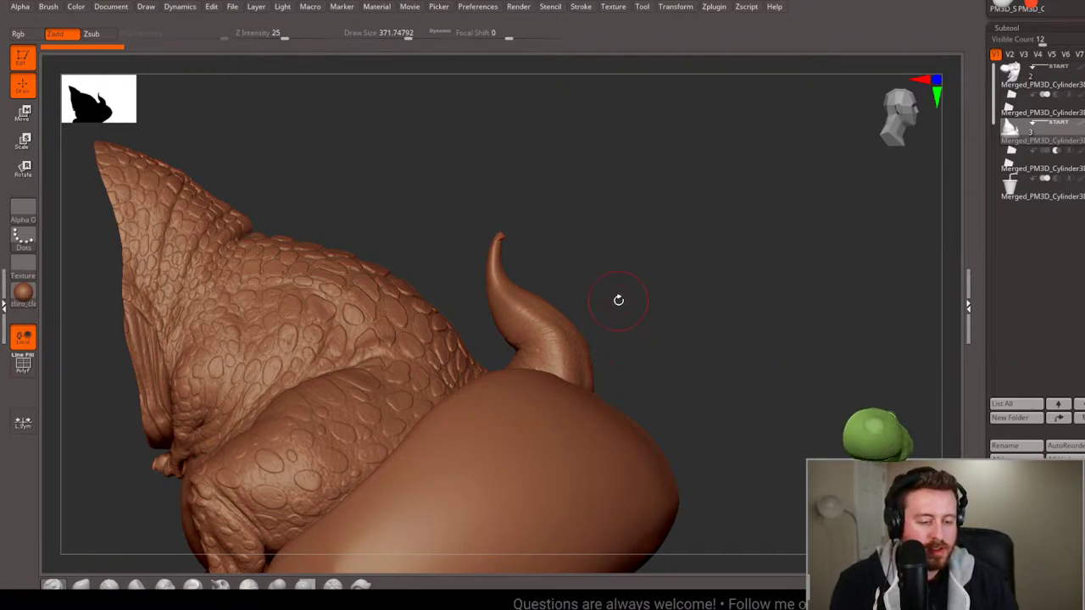
pyautogui.keyDown('ctrl'); pyautogui.keyDown('shift'); pyautogui.moveTo(642, 167); pyautogui.dragTo(480, 328); pyautogui.keyUp('shift'); pyautogui.keyUp('ctrl')
pyautogui.moveTo(600, 339)
pyautogui.keyDown('ctrl'); pyautogui.keyDown('shift'); pyautogui.mouseDown()
pyautogui.moveTo(644, 339)
pyautogui.moveTo(593, 293)
pyautogui.moveTo(630, 218)
pyautogui.mouseUp(); pyautogui.keyUp('shift'); pyautogui.keyUp('ctrl')
pyautogui.keyDown('ctrl'); pyautogui.keyDown('shift'); pyautogui.click(568, 261); pyautogui.keyUp('shift'); pyautogui.keyUp('ctrl')
pyautogui.moveTo(551, 229)
pyautogui.keyDown('ctrl'); pyautogui.keyDown('shift'); pyautogui.mouseDown()
pyautogui.moveTo(596, 362)
pyautogui.moveTo(633, 362)
pyautogui.moveTo(654, 346)
pyautogui.mouseUp(); pyautogui.keyUp('shift'); pyautogui.keyUp('ctrl')
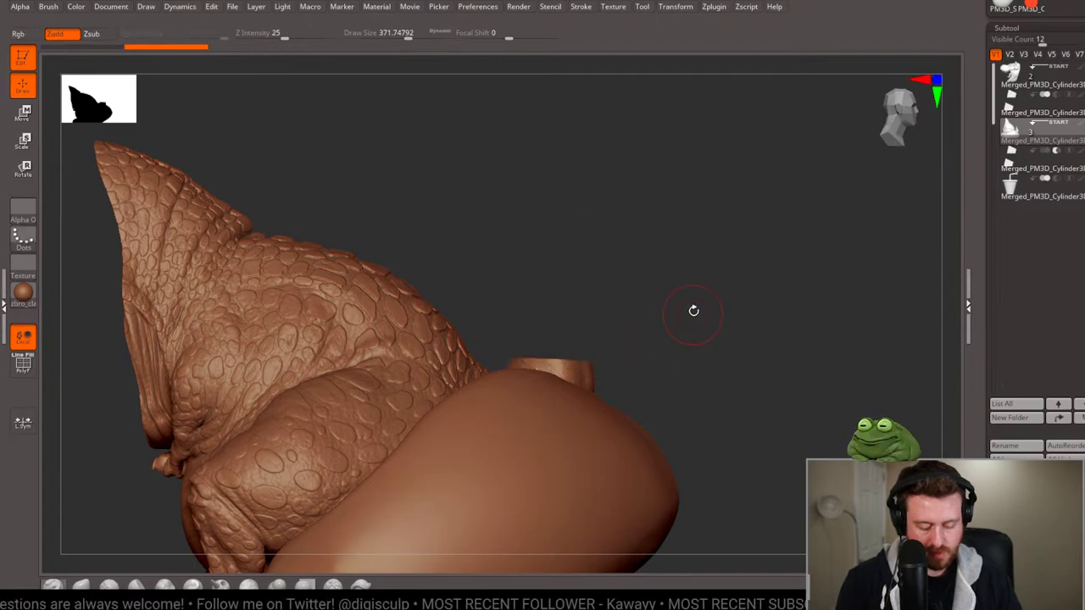
pyautogui.moveTo(695, 310)
pyautogui.mouseDown()
pyautogui.moveTo(693, 356)
pyautogui.moveTo(700, 342)
pyautogui.moveTo(687, 324)
pyautogui.moveTo(699, 336)
pyautogui.moveTo(707, 294)
pyautogui.moveTo(664, 327)
pyautogui.moveTo(719, 274)
pyautogui.moveTo(709, 289)
pyautogui.moveTo(808, 286)
pyautogui.moveTo(853, 392)
pyautogui.moveTo(644, 322)
pyautogui.moveTo(642, 252)
pyautogui.moveTo(610, 294)
pyautogui.mouseUp()
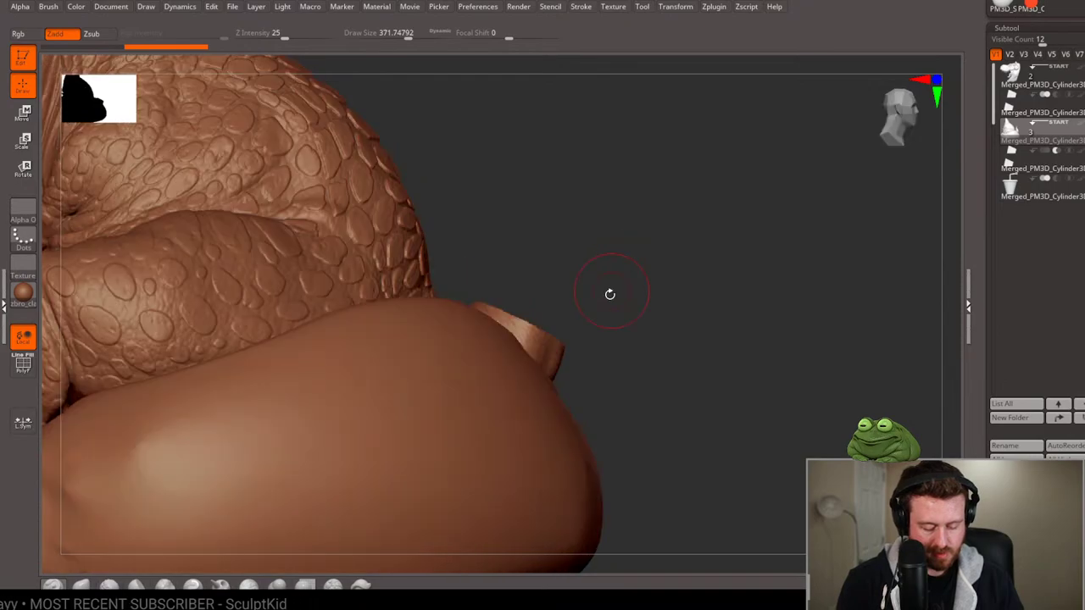
# Unhide the curled tip after a few trial hide selections around it.
pyautogui.keyDown('ctrl'); pyautogui.keyDown('shift'); pyautogui.click(609, 339); pyautogui.keyUp('shift'); pyautogui.keyUp('ctrl')
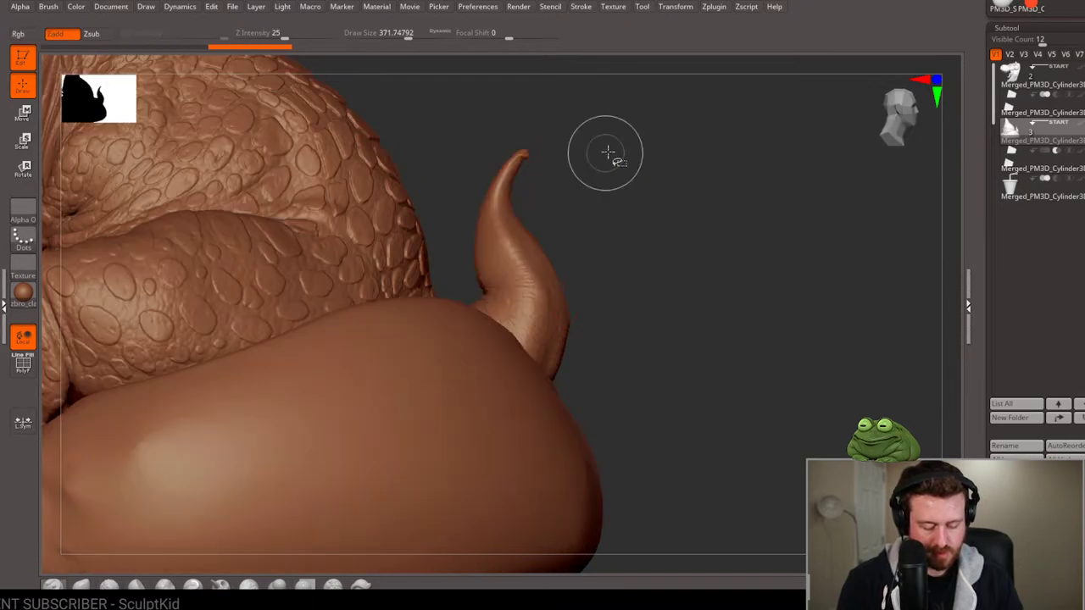
pyautogui.moveTo(607, 153)
pyautogui.keyDown('ctrl'); pyautogui.keyDown('alt'); pyautogui.keyDown('shift'); pyautogui.mouseDown()
pyautogui.moveTo(518, 341)
pyautogui.moveTo(562, 375)
pyautogui.moveTo(598, 373)
pyautogui.moveTo(636, 320)
pyautogui.mouseUp(); pyautogui.keyUp('shift'); pyautogui.keyUp('alt'); pyautogui.keyUp('ctrl')
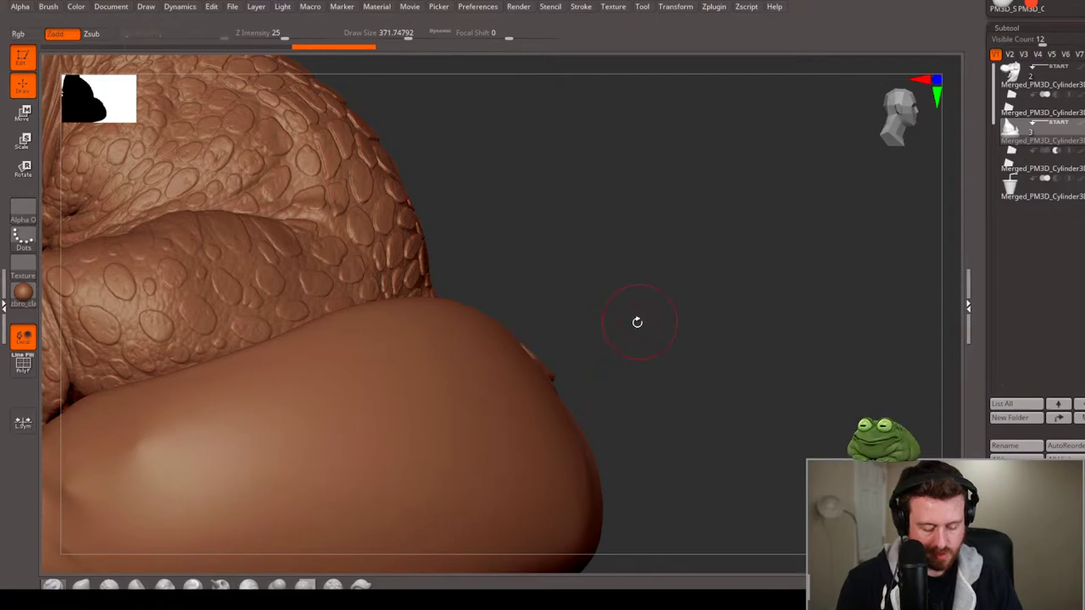
pyautogui.keyDown('ctrl'); pyautogui.keyDown('shift'); pyautogui.click(592, 326); pyautogui.keyUp('shift'); pyautogui.keyUp('ctrl')
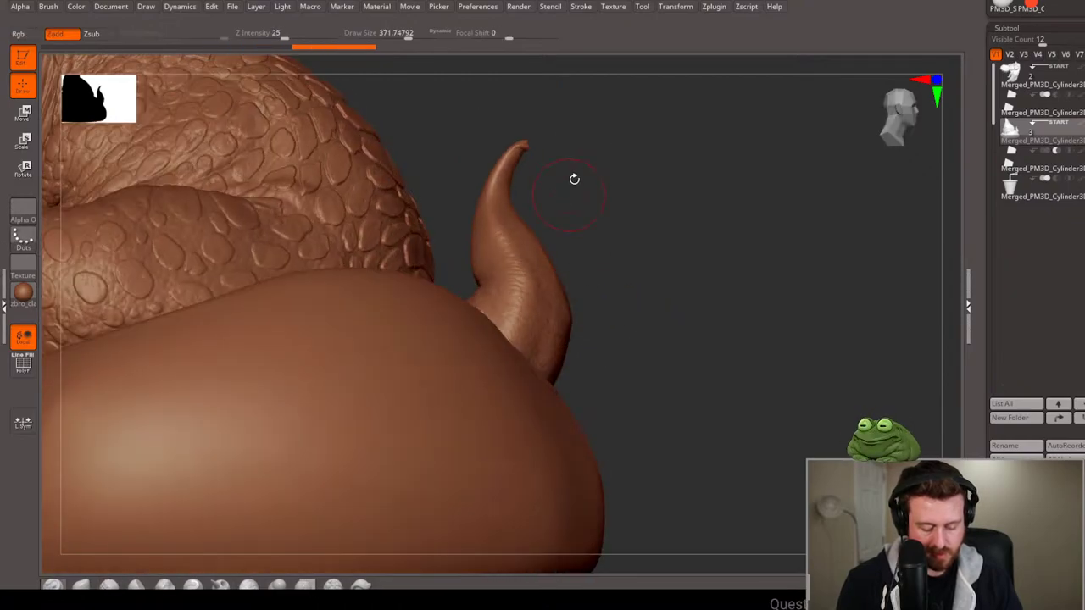
pyautogui.moveTo(605, 116)
pyautogui.keyDown('ctrl'); pyautogui.keyDown('shift'); pyautogui.mouseDown()
pyautogui.moveTo(475, 146)
pyautogui.moveTo(456, 272)
pyautogui.moveTo(609, 396)
pyautogui.mouseUp(); pyautogui.keyUp('shift'); pyautogui.keyUp('ctrl')
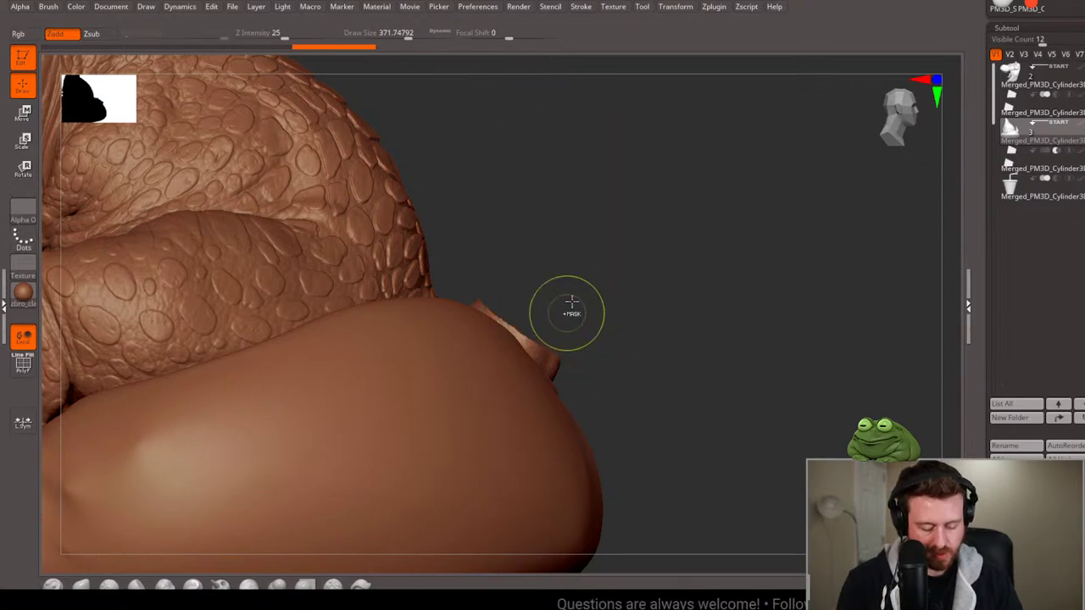
pyautogui.keyDown('ctrl'); pyautogui.keyDown('shift'); pyautogui.click(595, 286); pyautogui.keyUp('shift'); pyautogui.keyUp('ctrl')
pyautogui.keyDown('ctrl'); pyautogui.keyDown('shift'); pyautogui.click(576, 301); pyautogui.keyUp('shift'); pyautogui.keyUp('ctrl')
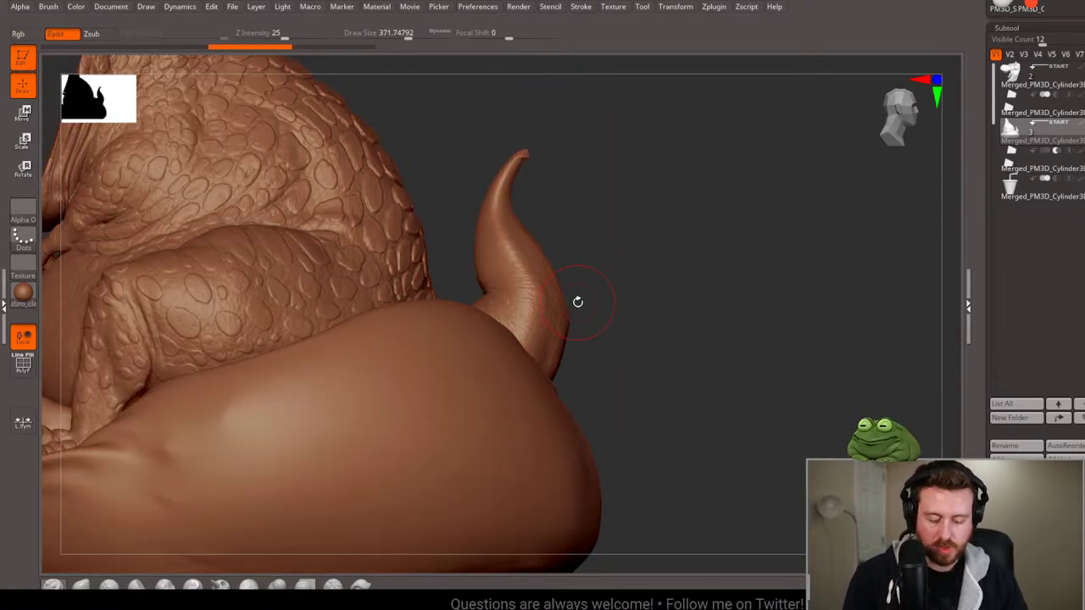
# Choose SliceCurve and draw a slice line across the curled tip's base.
pyautogui.press('b')
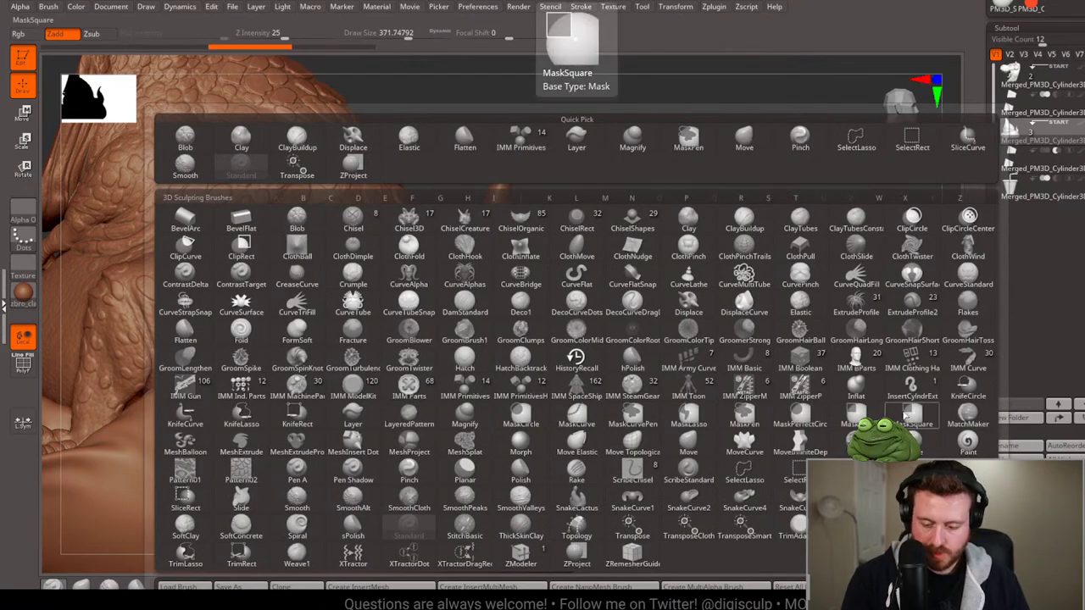
pyautogui.press('s')
pyautogui.press('c')
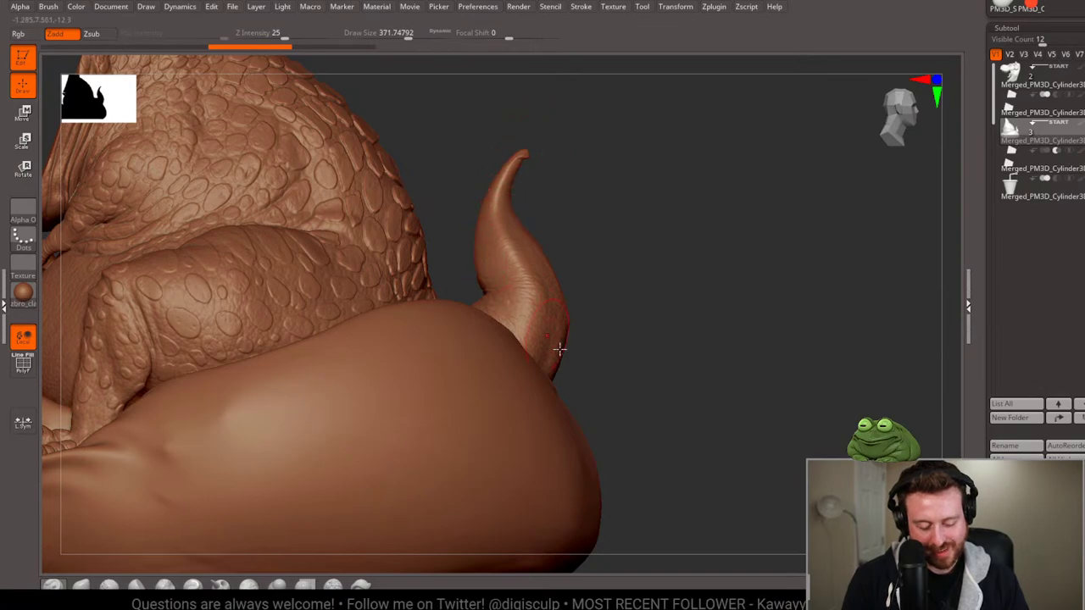
pyautogui.moveTo(617, 404)
pyautogui.keyDown('ctrl'); pyautogui.keyDown('shift'); pyautogui.mouseDown()
pyautogui.moveTo(456, 271)
pyautogui.moveTo(566, 414)
pyautogui.moveTo(617, 419)
pyautogui.mouseUp(); pyautogui.keyUp('shift'); pyautogui.keyUp('ctrl')
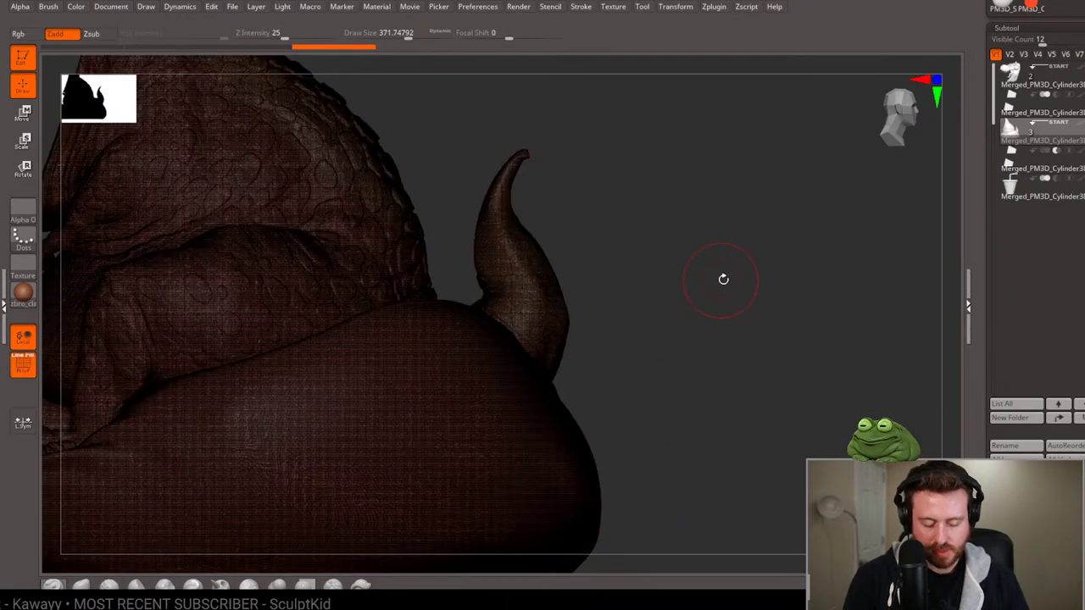
pyautogui.moveTo(722, 279)
pyautogui.mouseDown()
pyautogui.moveTo(752, 369)
pyautogui.moveTo(722, 361)
pyautogui.moveTo(751, 345)
pyautogui.moveTo(758, 401)
pyautogui.moveTo(703, 259)
pyautogui.mouseUp()
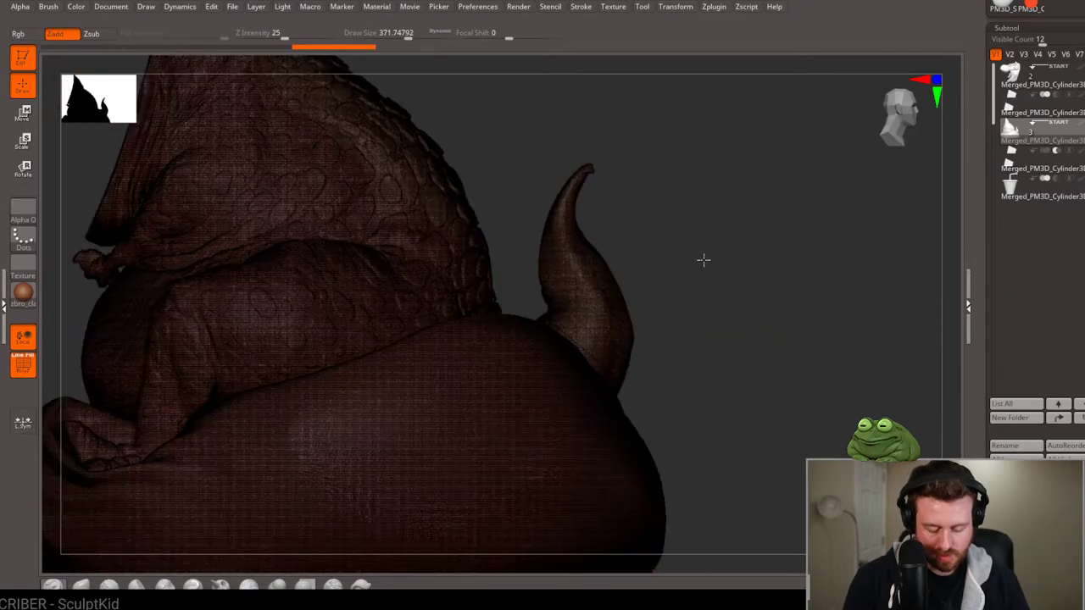
# Isolate the sliced-off tip and rotate the view around it.
pyautogui.press('b')
pyautogui.press('m')
pyautogui.press('v')
pyautogui.keyDown('ctrl'); pyautogui.click(605, 319); pyautogui.keyUp('ctrl')
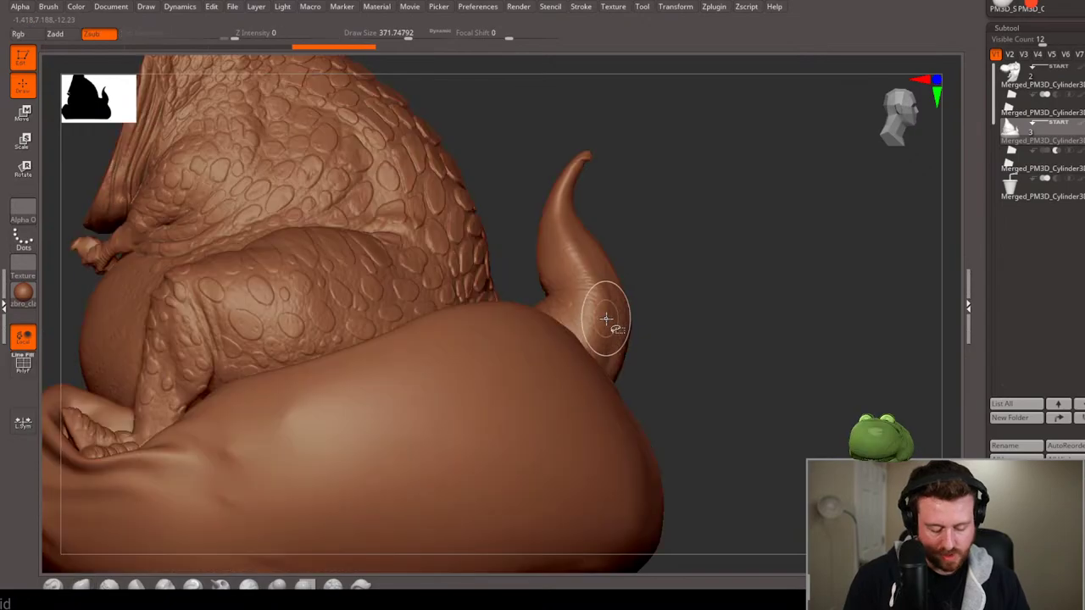
pyautogui.keyDown('ctrl'); pyautogui.keyDown('shift'); pyautogui.click(623, 339); pyautogui.keyUp('shift'); pyautogui.keyUp('ctrl')
pyautogui.moveTo(681, 308)
pyautogui.mouseDown()
pyautogui.moveTo(715, 337)
pyautogui.moveTo(695, 303)
pyautogui.moveTo(664, 282)
pyautogui.mouseUp()
pyautogui.moveTo(708, 203)
pyautogui.keyDown('ctrl'); pyautogui.keyDown('shift'); pyautogui.mouseDown()
pyautogui.moveTo(521, 435)
pyautogui.moveTo(790, 278)
pyautogui.mouseUp(); pyautogui.keyUp('shift'); pyautogui.keyUp('ctrl')
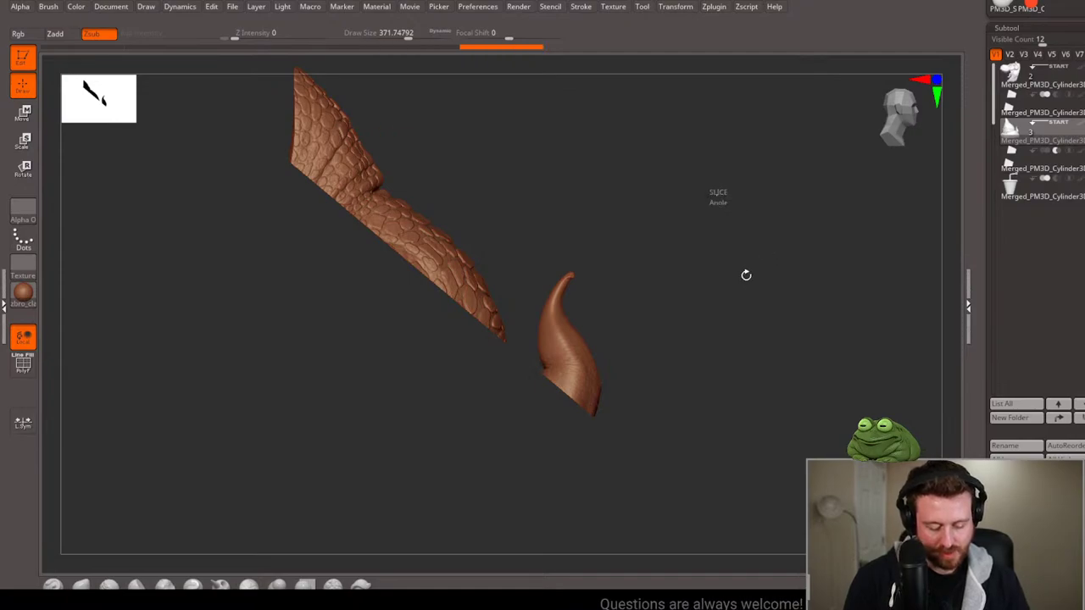
# Pick SelectLasso and isolate the curved pointed piece on its own.
pyautogui.press('b')
pyautogui.press('s')
pyautogui.press('a')
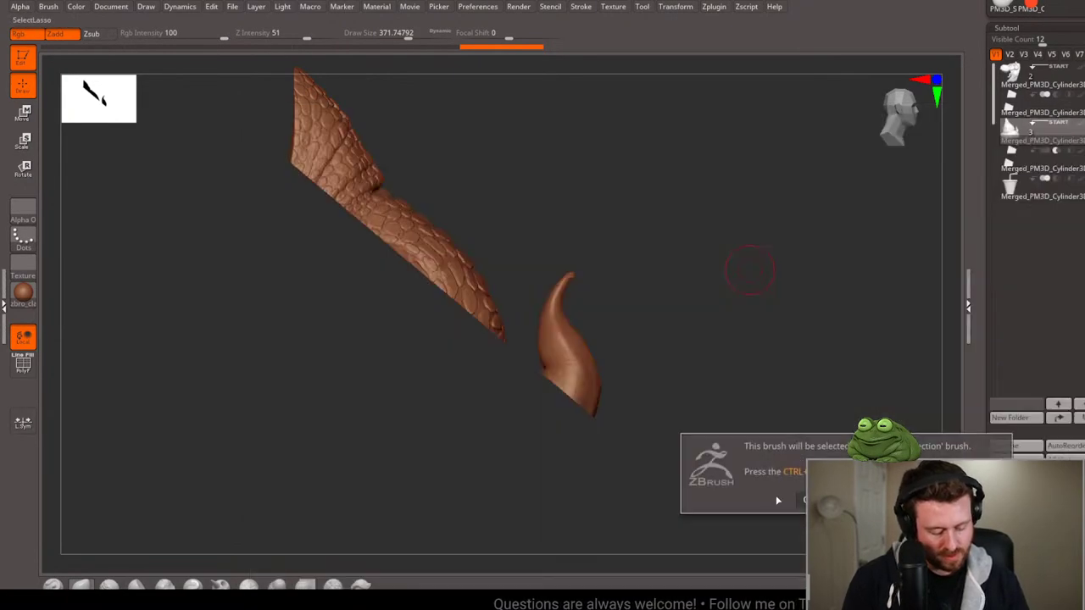
pyautogui.keyDown('ctrl'); pyautogui.keyDown('shift'); pyautogui.moveTo(644, 286); pyautogui.dragTo(647, 450); pyautogui.keyUp('shift'); pyautogui.keyUp('ctrl')
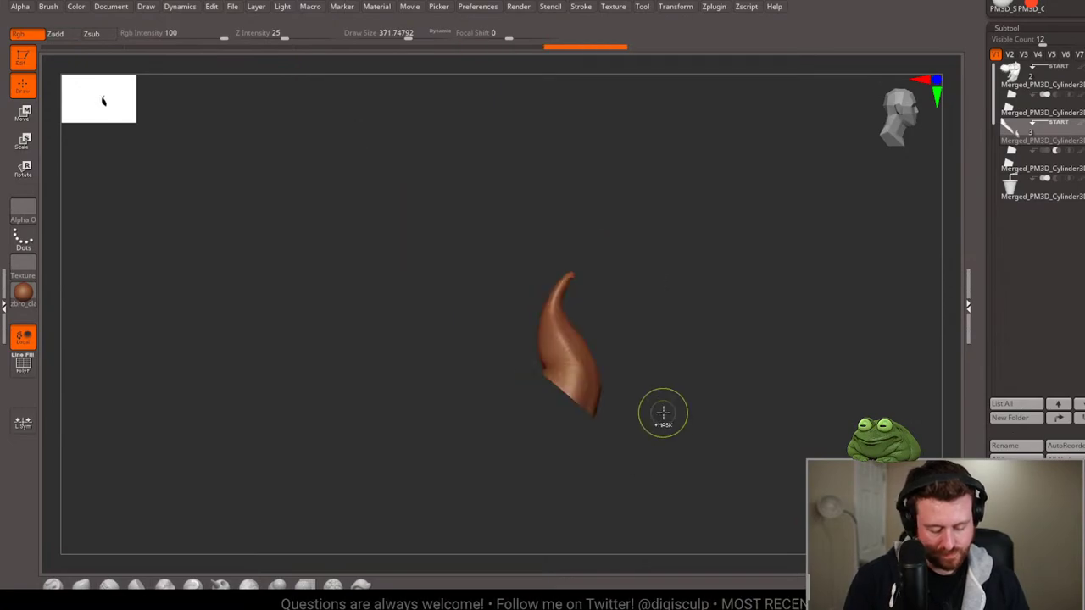
pyautogui.keyDown('ctrl'); pyautogui.keyDown('shift'); pyautogui.click(658, 454); pyautogui.keyUp('shift'); pyautogui.keyUp('ctrl')
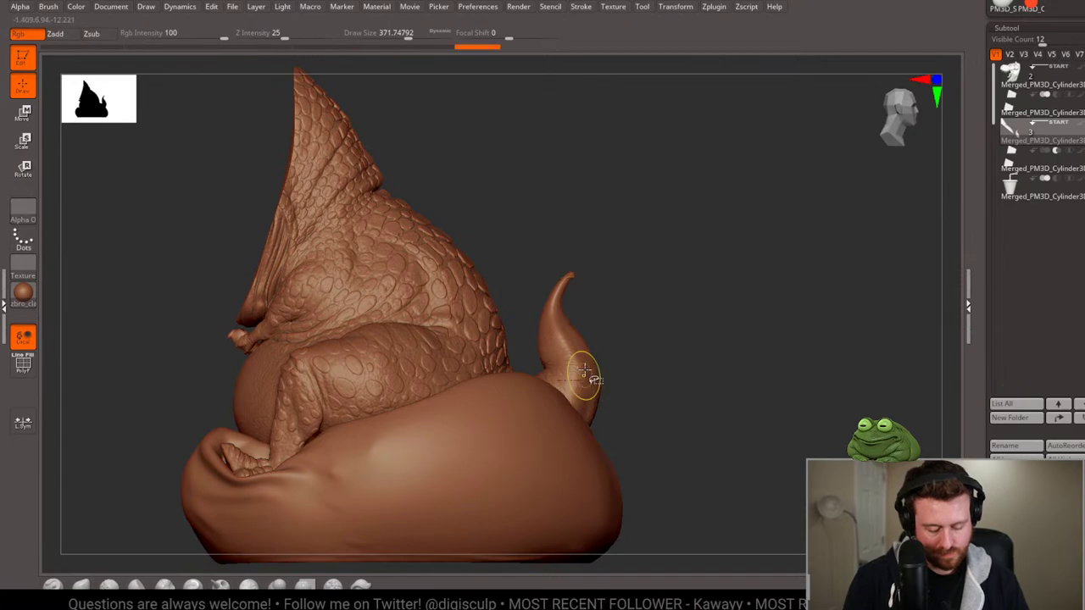
pyautogui.keyDown('ctrl'); pyautogui.keyDown('shift'); pyautogui.click(610, 365); pyautogui.keyUp('shift'); pyautogui.keyUp('ctrl')
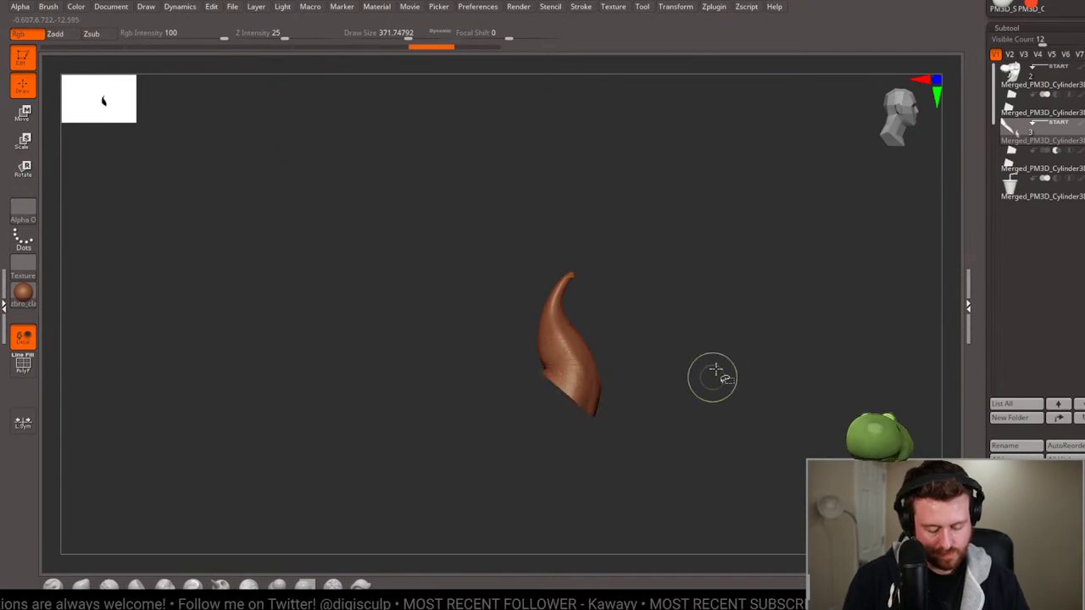
# Reveal the whole T-rex sculpt again and clear the mask from it.
pyautogui.keyDown('ctrl'); pyautogui.keyDown('shift'); pyautogui.click(682, 486); pyautogui.keyUp('shift'); pyautogui.keyUp('ctrl')
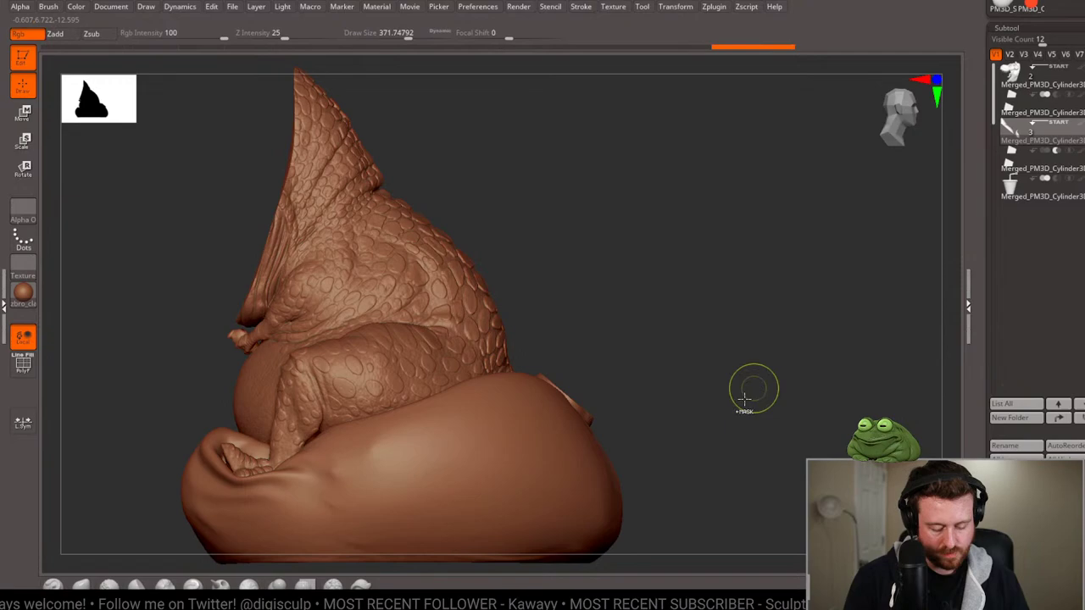
pyautogui.keyDown('ctrl'); pyautogui.keyDown('shift'); pyautogui.click(705, 436); pyautogui.keyUp('shift'); pyautogui.keyUp('ctrl')
pyautogui.keyDown('ctrl'); pyautogui.click(709, 448); pyautogui.keyUp('ctrl')
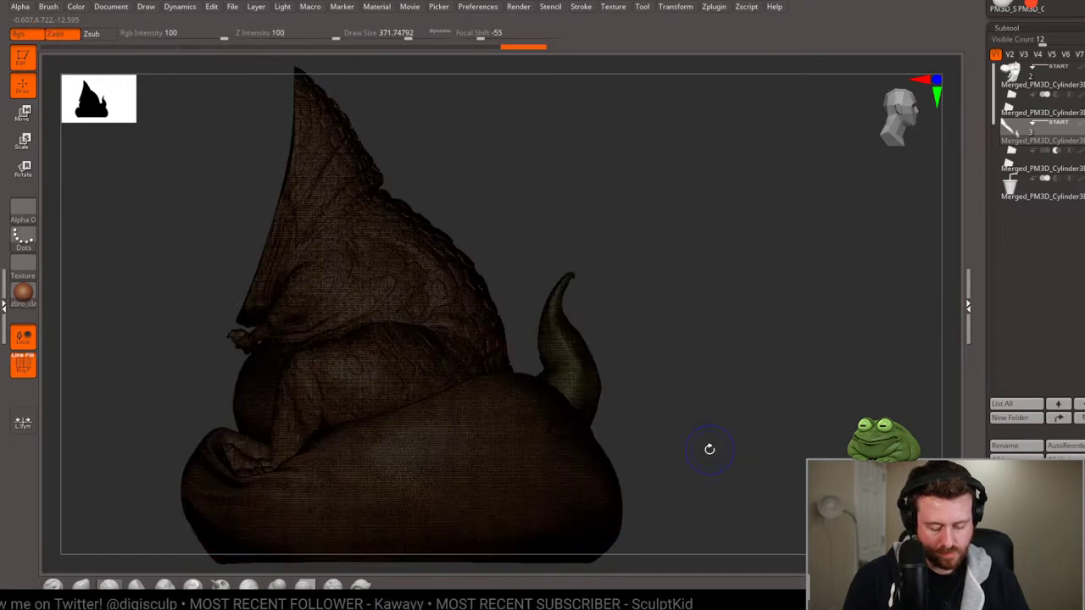
pyautogui.keyDown('ctrl'); pyautogui.click(708, 446); pyautogui.keyUp('ctrl')
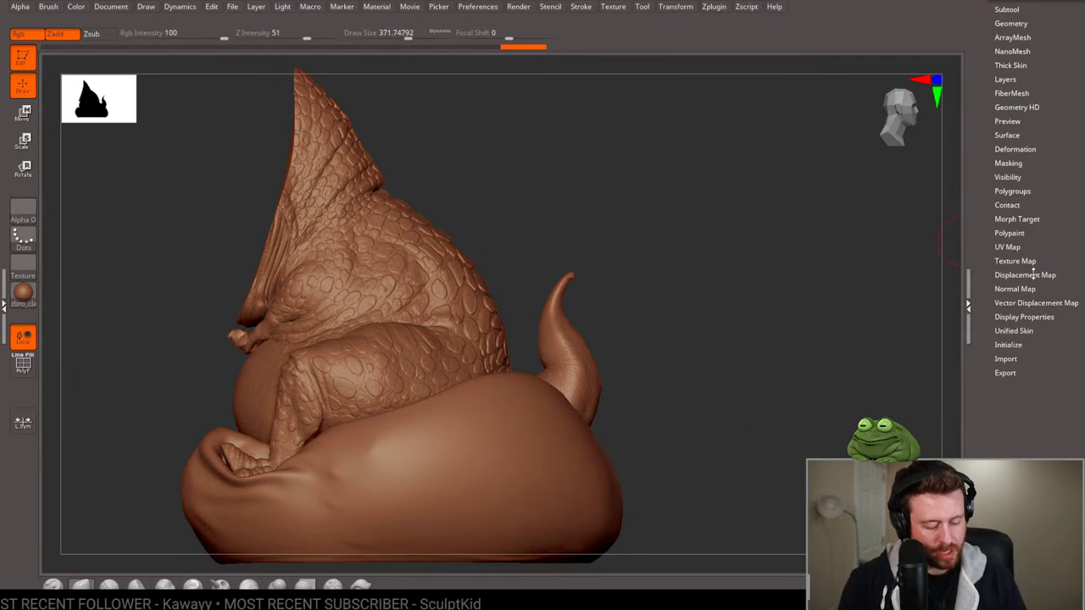
# Expand Tool > Geometry, tilt the view of the sculpt, and reopen the Subtool list.
pyautogui.click(1011, 23)
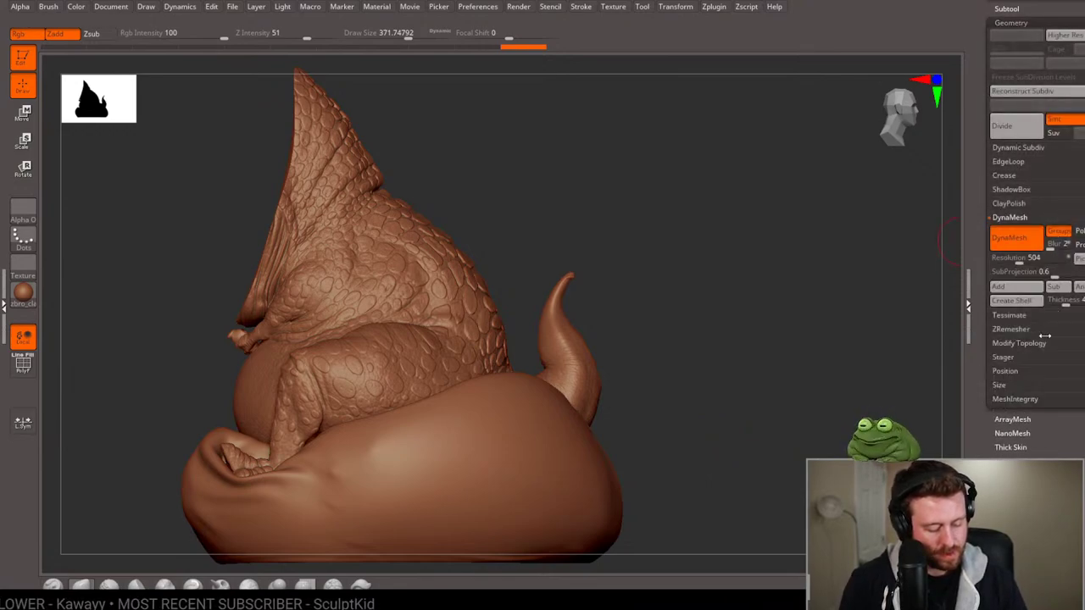
pyautogui.press('shift')
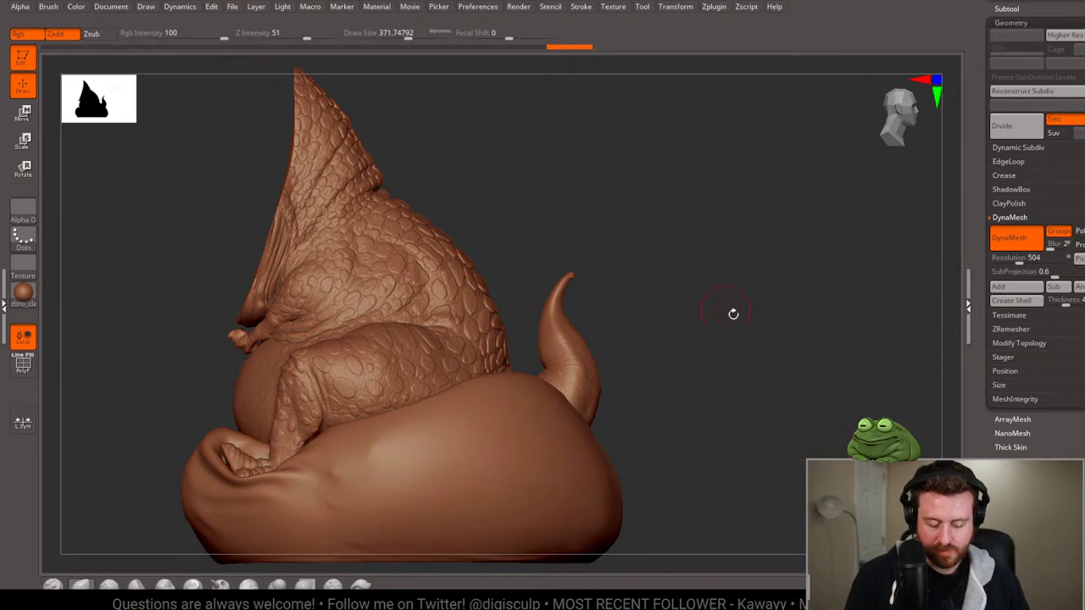
pyautogui.moveTo(733, 314); pyautogui.dragTo(714, 330)
pyautogui.click(1010, 10)
pyautogui.moveTo(1010, 104)
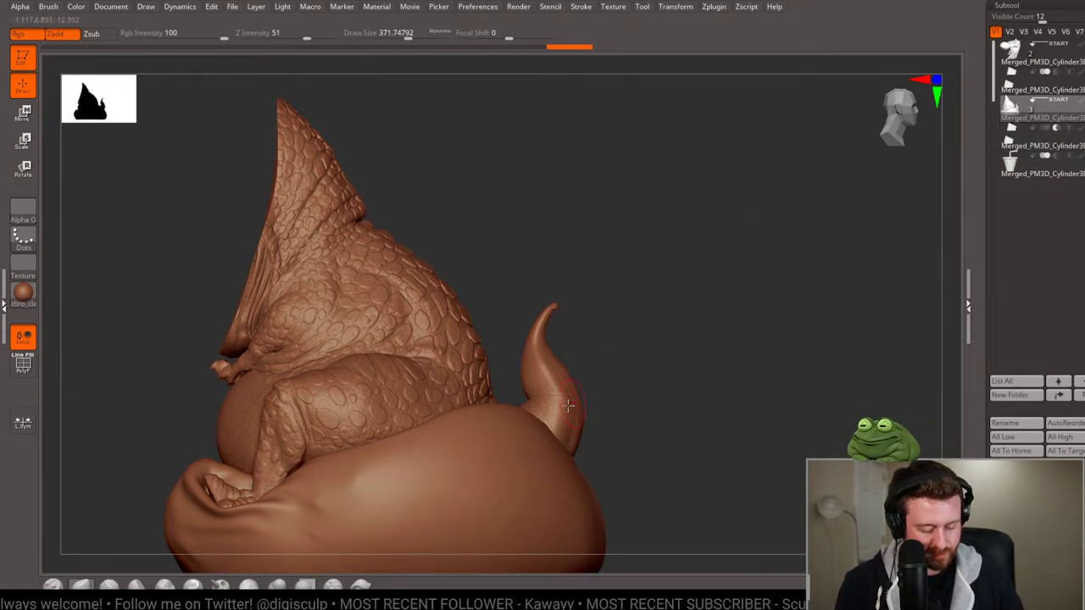
# Inspect the curved horn piece's wireframe and briefly solo it before showing all subtools again.
pyautogui.moveTo(665, 377); pyautogui.dragTo(576, 411)
pyautogui.press('w')
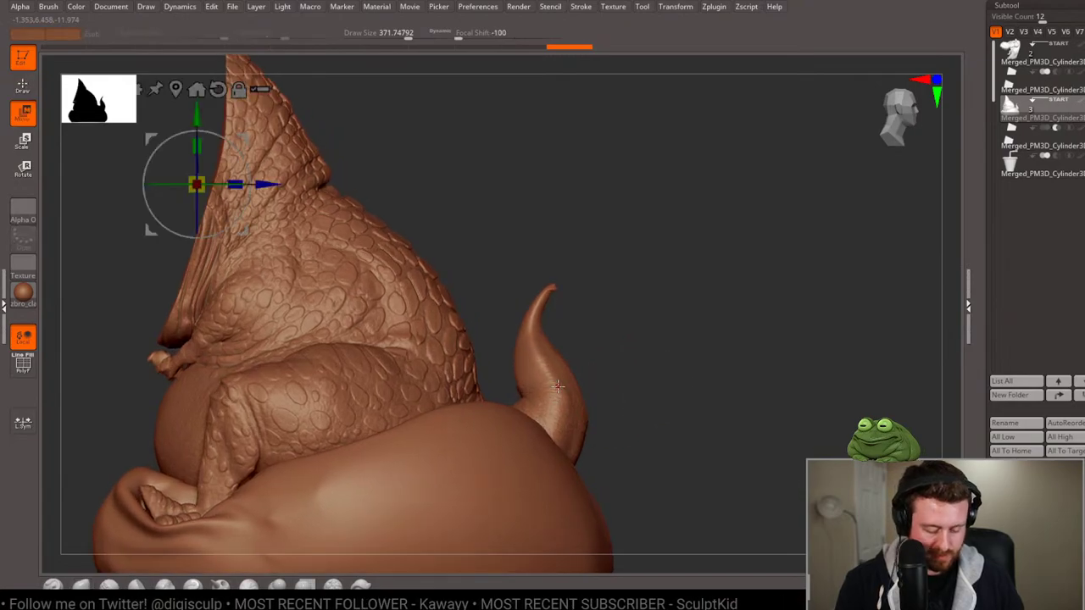
pyautogui.hotkey('shift', 'f')
pyautogui.hotkey('shift', 'f')
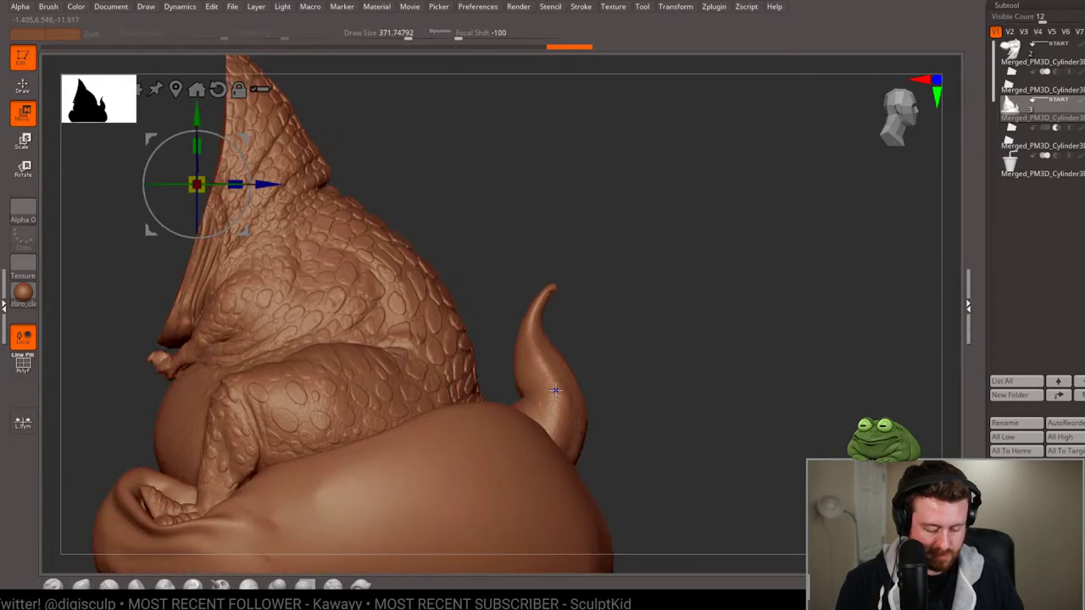
pyautogui.press('q')
pyautogui.keyDown('ctrl'); pyautogui.keyDown('shift'); pyautogui.click(607, 400); pyautogui.keyUp('shift'); pyautogui.keyUp('ctrl')
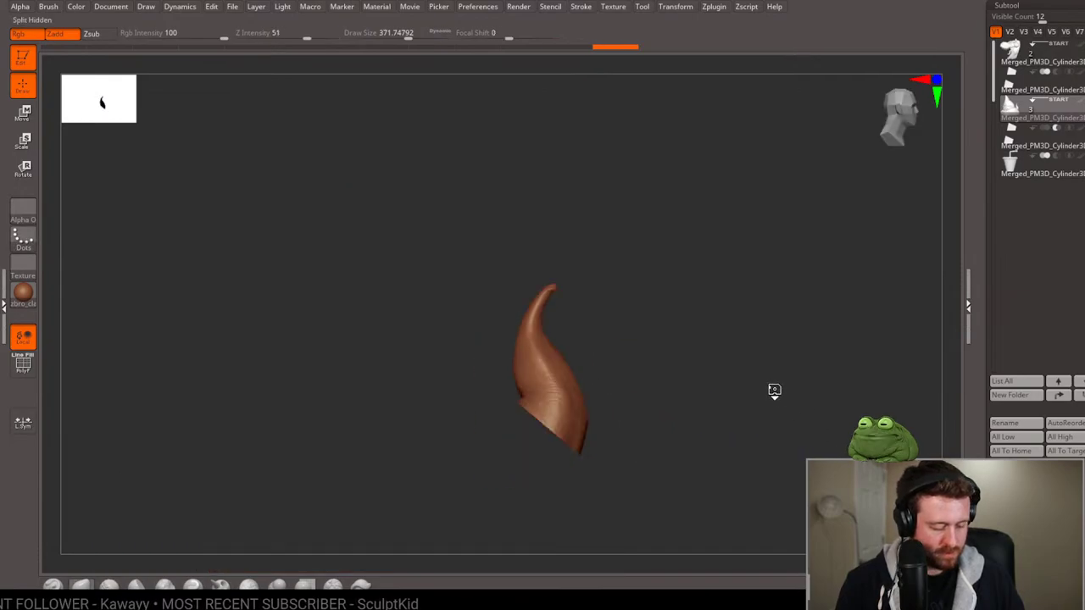
pyautogui.keyDown('ctrl'); pyautogui.keyDown('shift'); pyautogui.click(774, 387); pyautogui.keyUp('shift'); pyautogui.keyUp('ctrl')
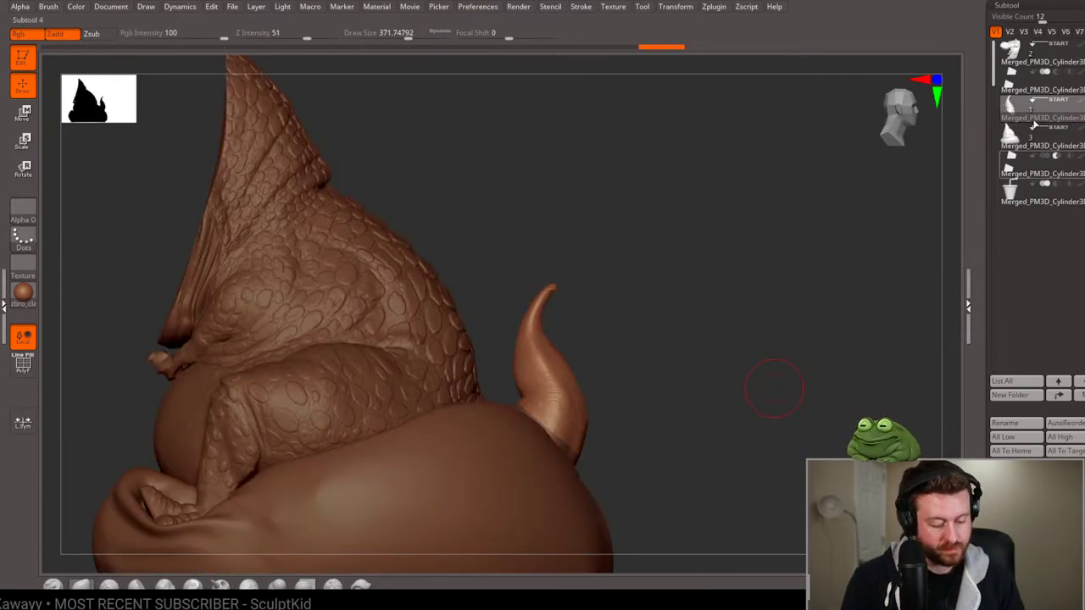
# Drag the horn subtool down to sit just above the cup, then view its flat base.
pyautogui.moveTo(1023, 99); pyautogui.dragTo(1059, 212)
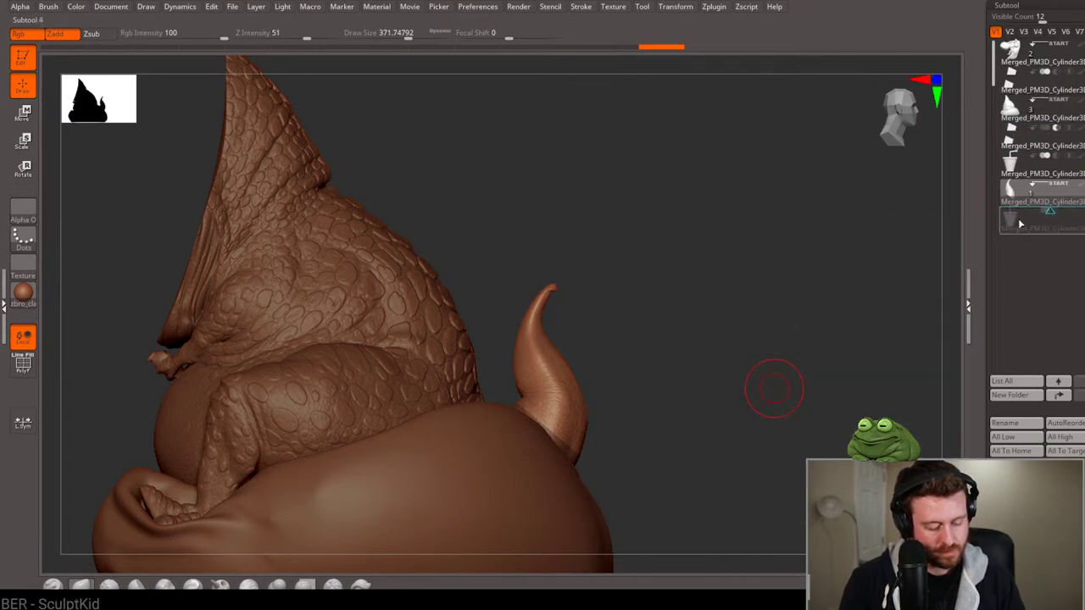
pyautogui.moveTo(1017, 191); pyautogui.dragTo(1023, 210)
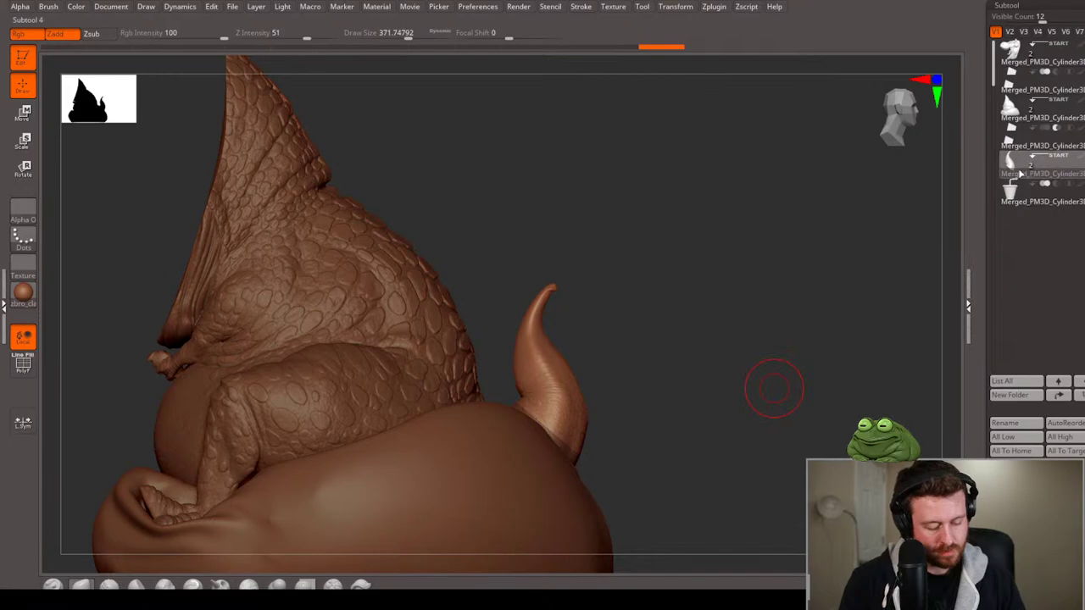
pyautogui.press('q')
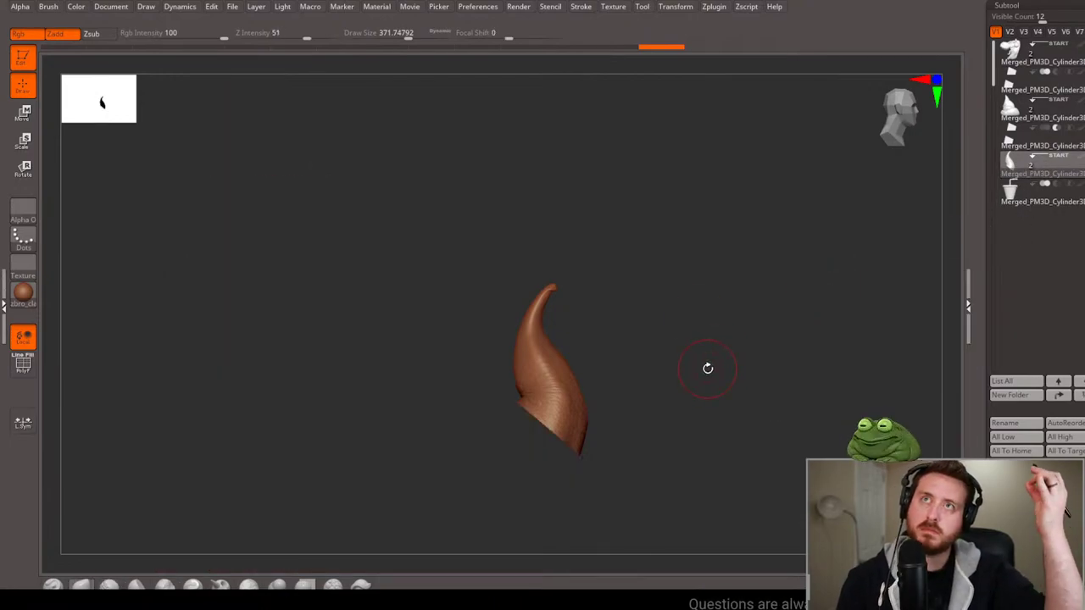
pyautogui.moveTo(708, 368)
pyautogui.mouseDown()
pyautogui.moveTo(675, 373)
pyautogui.moveTo(664, 421)
pyautogui.moveTo(661, 381)
pyautogui.moveTo(449, 385)
pyautogui.mouseUp()
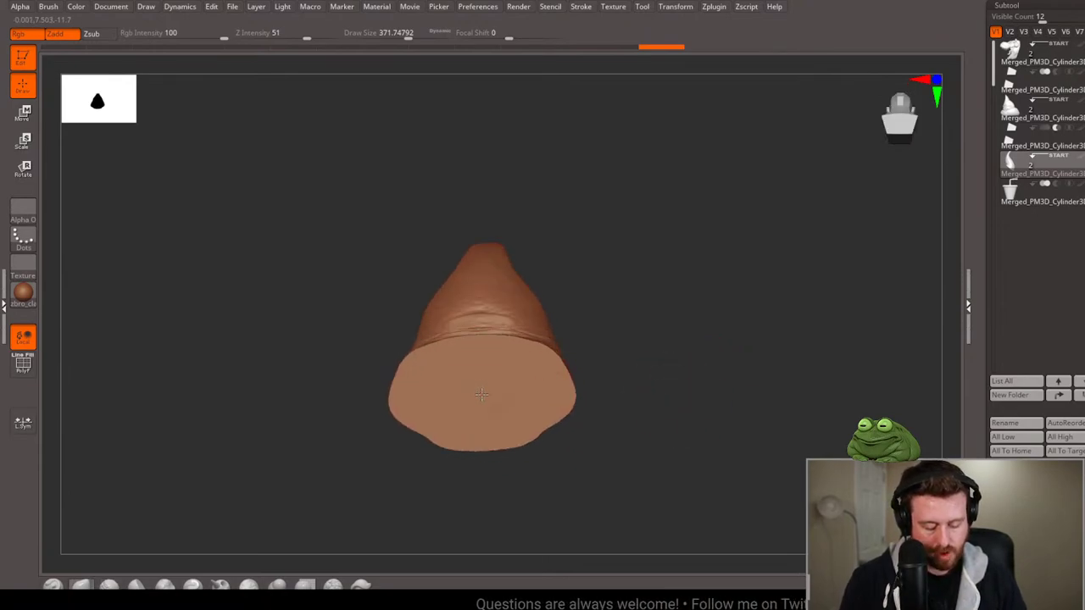
# Insert a cube into the horn's flat base with the IMM Primitives brush.
pyautogui.press('b')
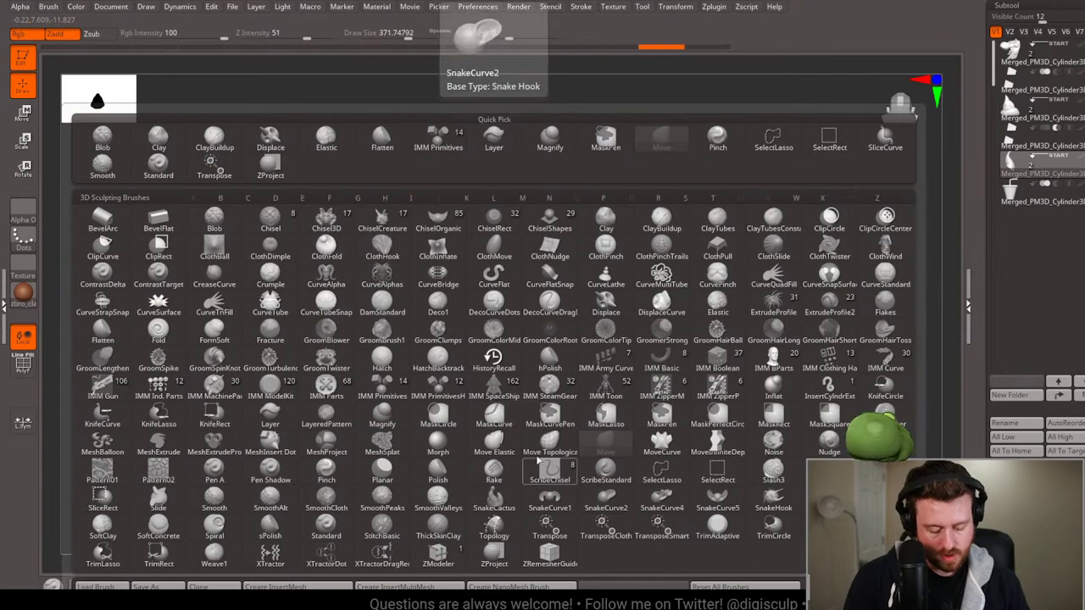
pyautogui.click(380, 394)
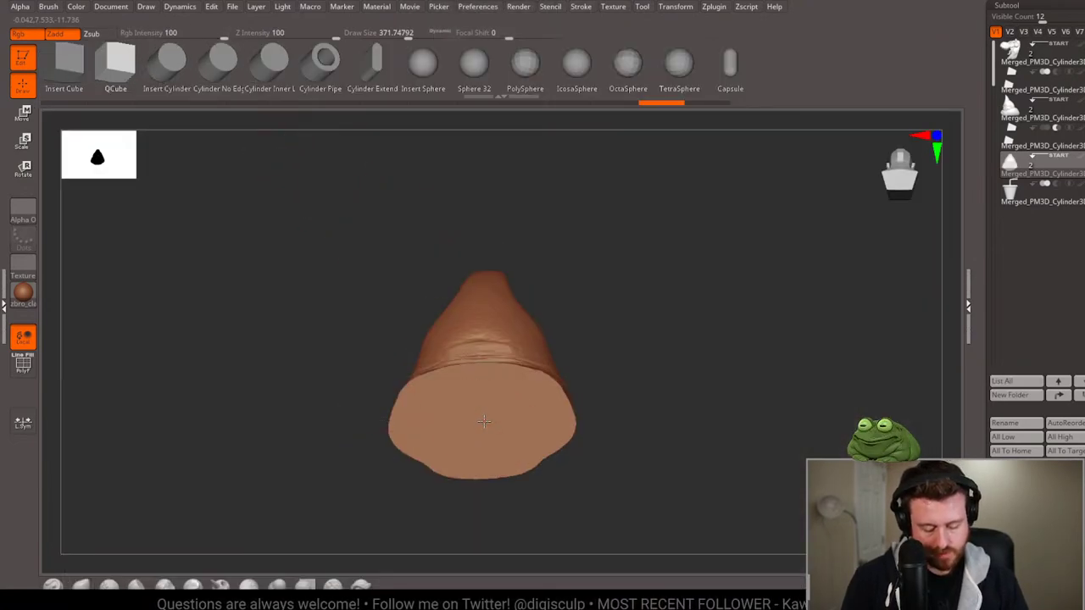
pyautogui.moveTo(483, 421); pyautogui.dragTo(484, 454)
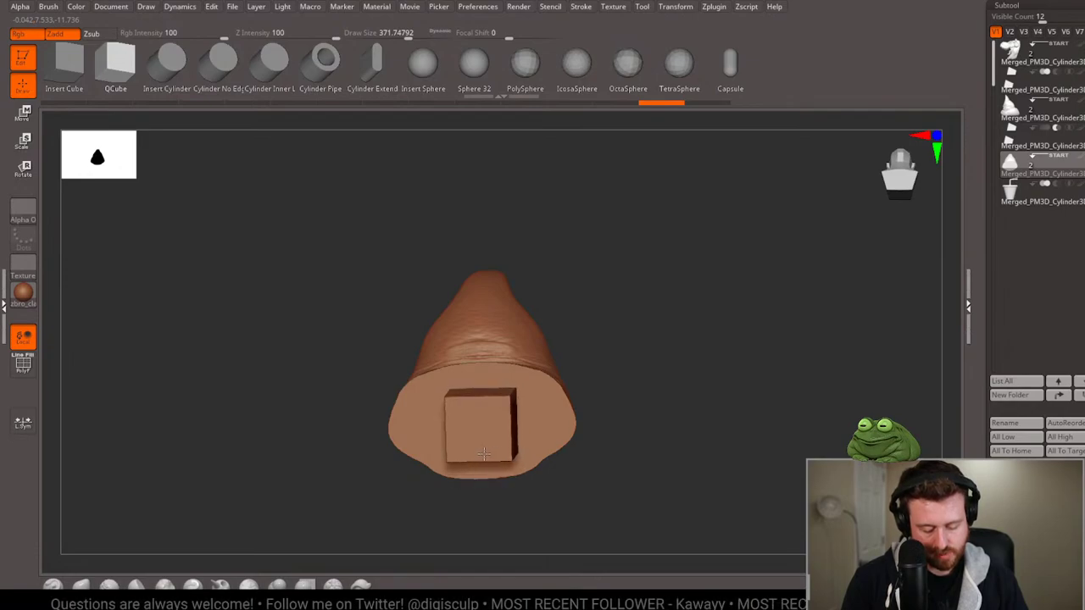
pyautogui.moveTo(659, 347)
pyautogui.mouseDown()
pyautogui.moveTo(684, 347)
pyautogui.moveTo(698, 370)
pyautogui.moveTo(741, 375)
pyautogui.mouseUp()
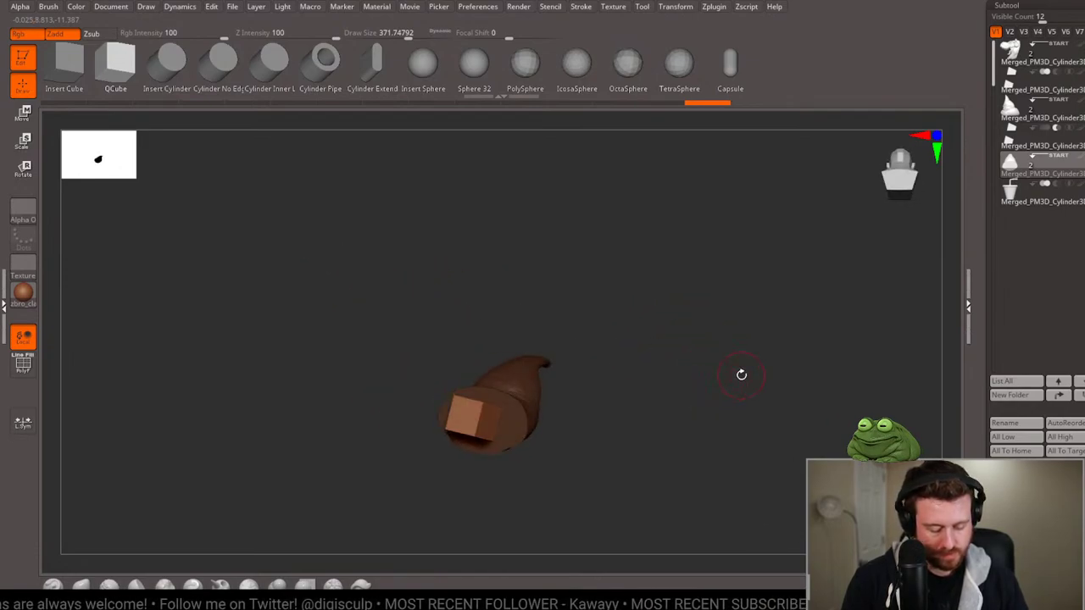
# Split the cube into its own subtool and show it alongside the horn piece.
pyautogui.click(1041, 188)
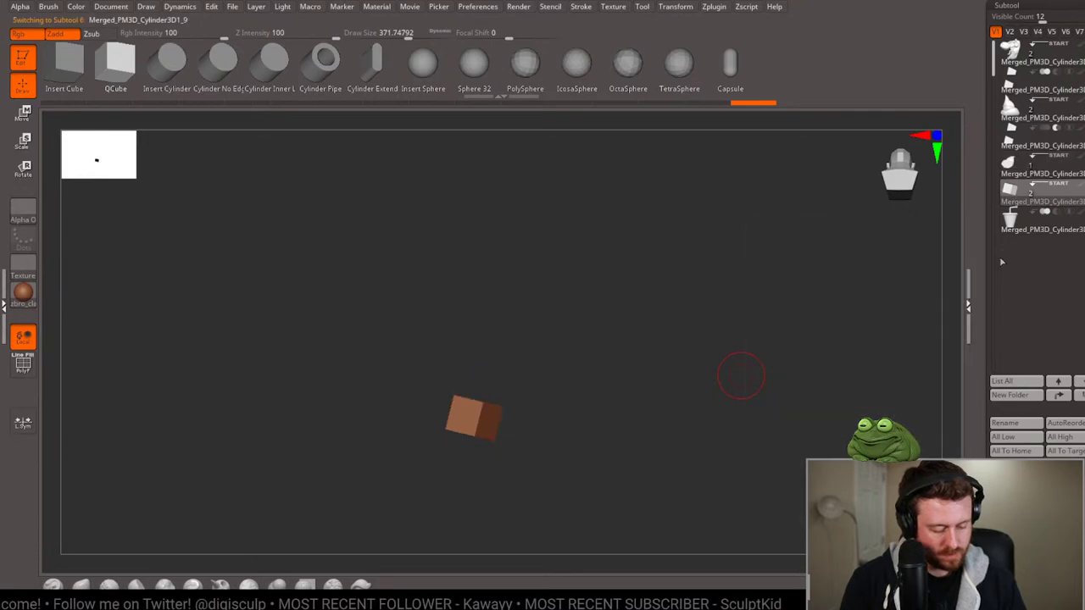
pyautogui.press('f')
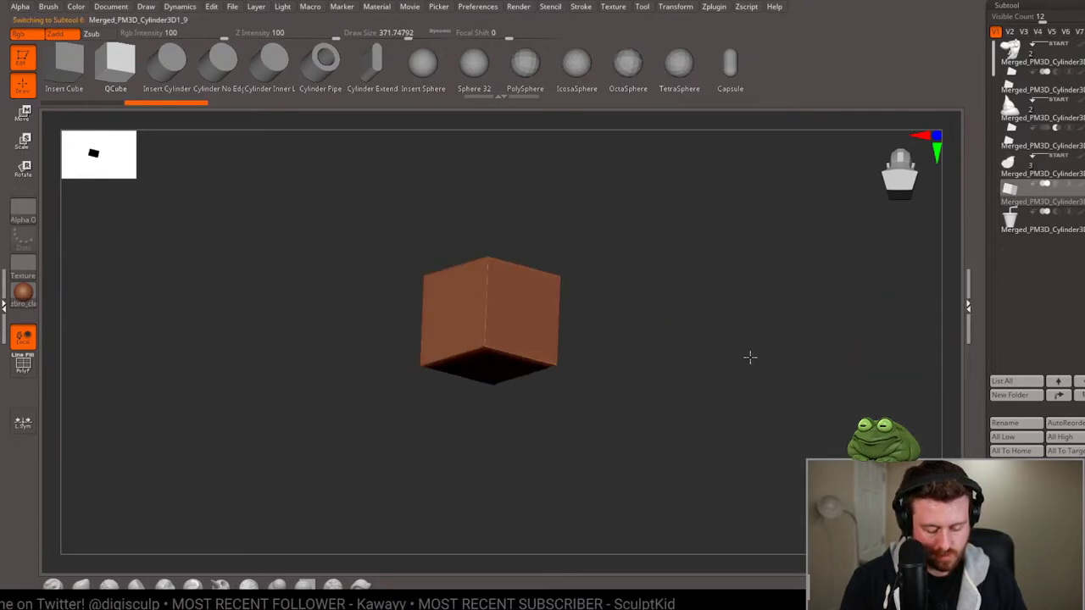
pyautogui.keyDown('shift'); pyautogui.moveTo(749, 359); pyautogui.dragTo(744, 358); pyautogui.keyUp('shift')
pyautogui.press('w')
pyautogui.click(1055, 160)
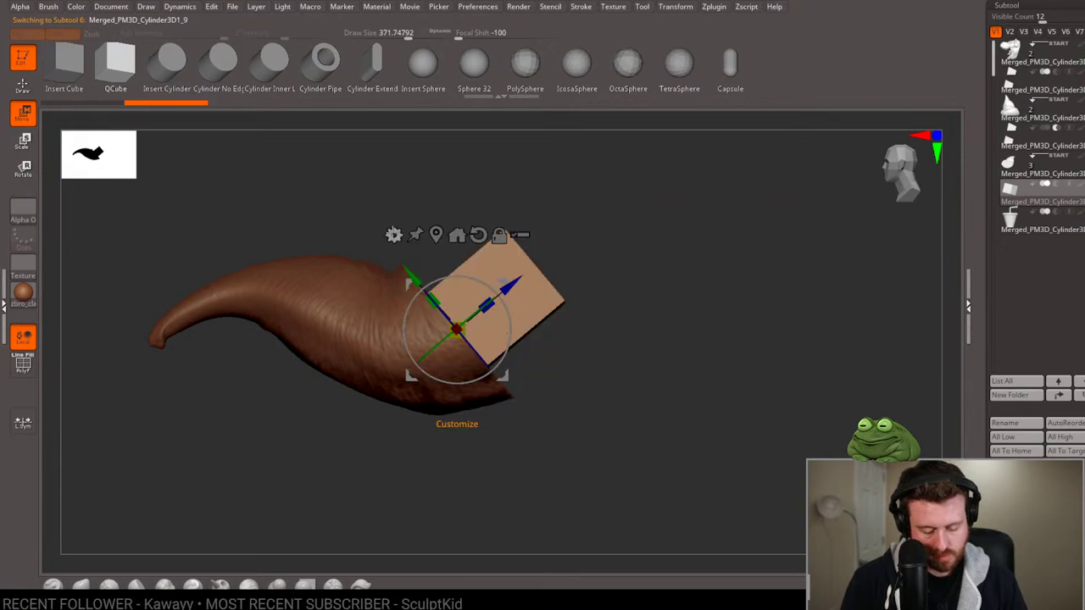
# Add a Taper deformer and taper the cube's sides inward, flattening it into a wedge.
pyautogui.click(393, 235)
pyautogui.click(558, 350)
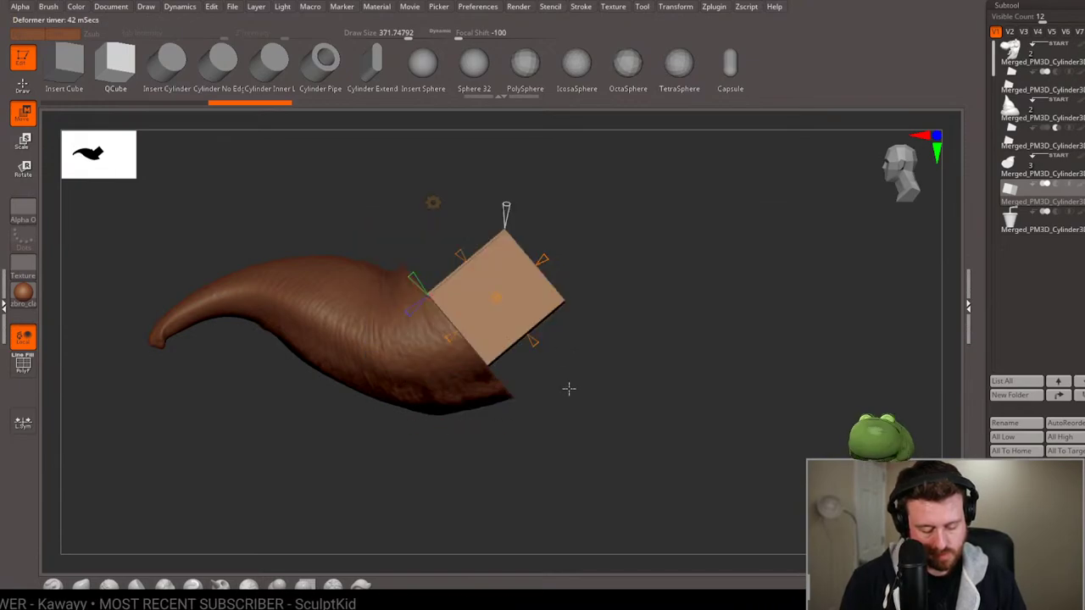
pyautogui.moveTo(525, 284); pyautogui.dragTo(515, 297)
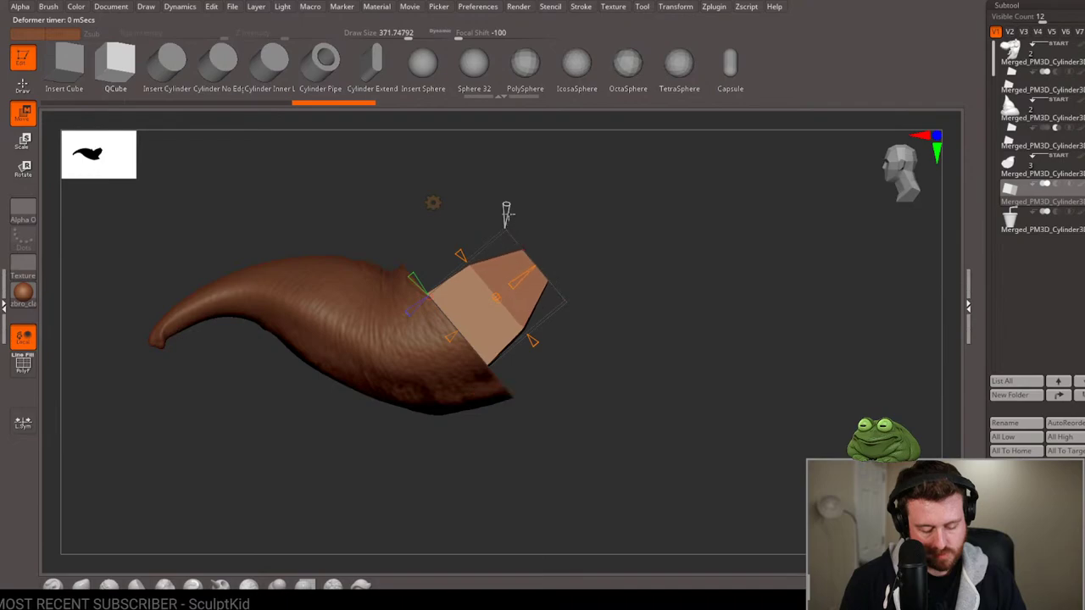
pyautogui.moveTo(509, 215); pyautogui.dragTo(506, 210)
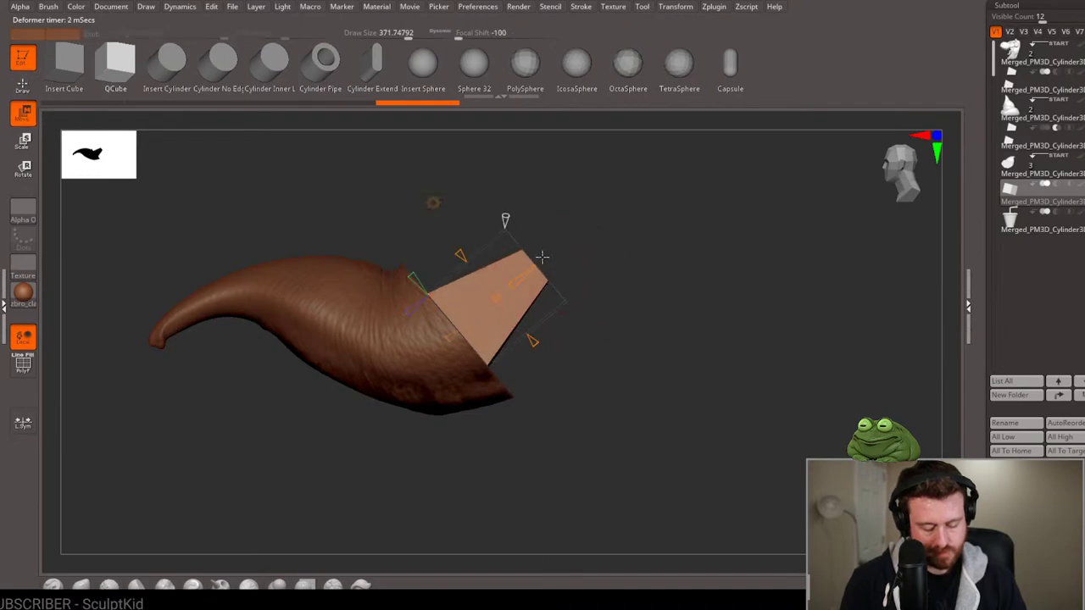
# Switch the gizmo back from Taper to Gizmo 3D and return to Draw mode.
pyautogui.click(433, 202)
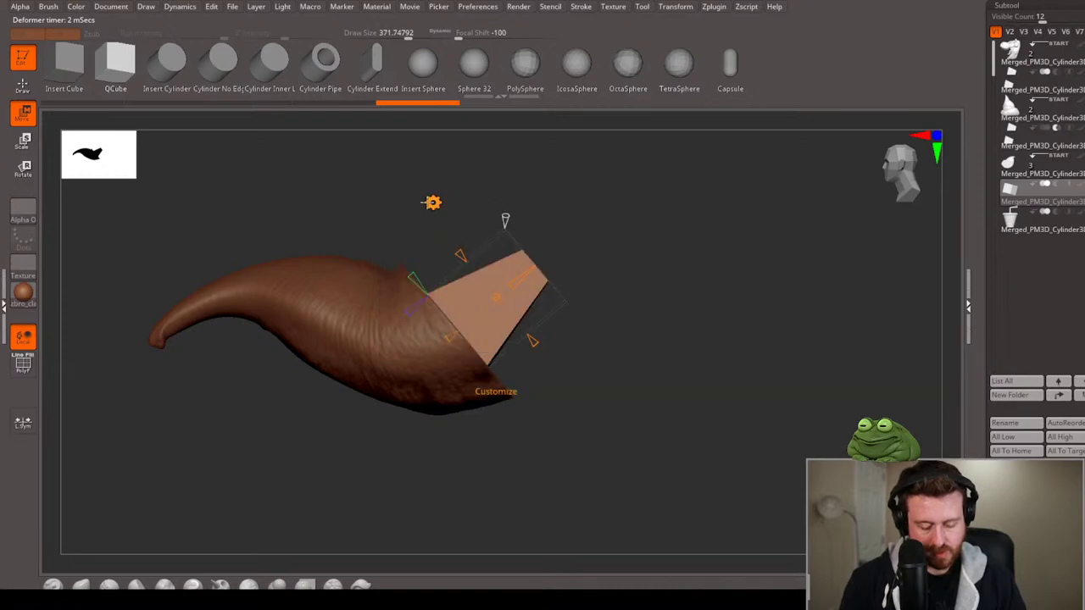
pyautogui.click(431, 202)
pyautogui.click(412, 224)
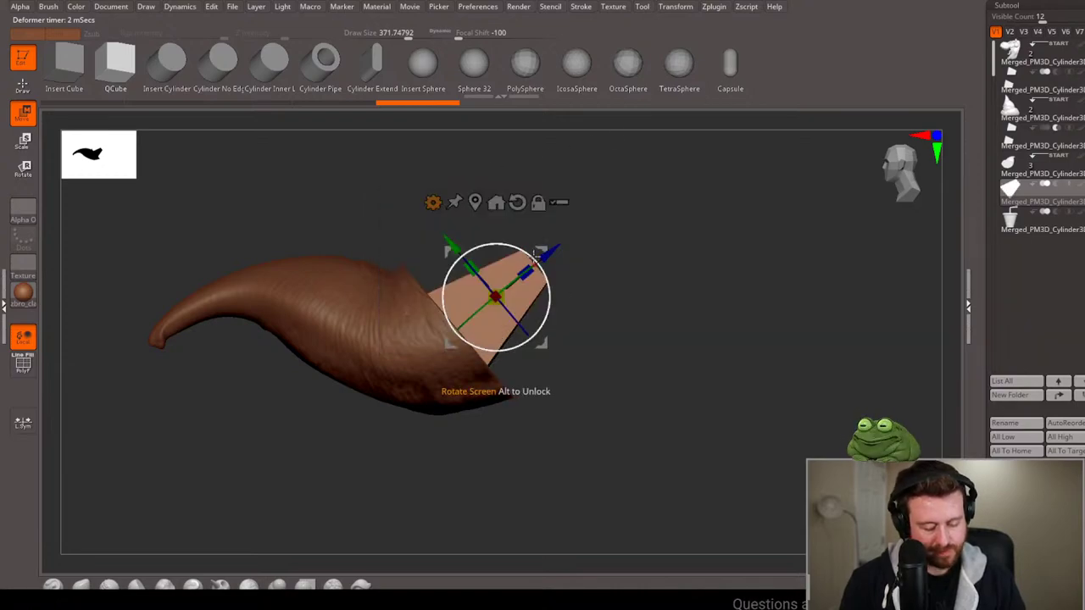
pyautogui.press('q')
pyautogui.moveTo(552, 271)
pyautogui.mouseDown()
pyautogui.moveTo(613, 280)
pyautogui.moveTo(616, 313)
pyautogui.moveTo(644, 363)
pyautogui.moveTo(633, 364)
pyautogui.moveTo(663, 361)
pyautogui.mouseUp()
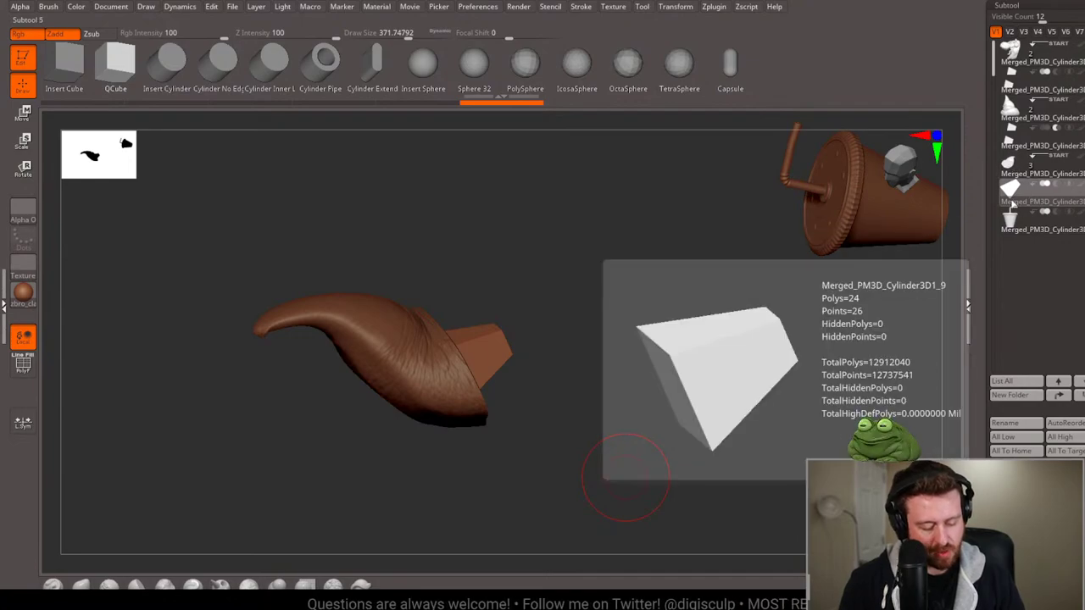
# Duplicate the wedge peg subtool and move the copy up to the fourth subtool slot.
pyautogui.hotkey('ctrl', 'shift', 'd')
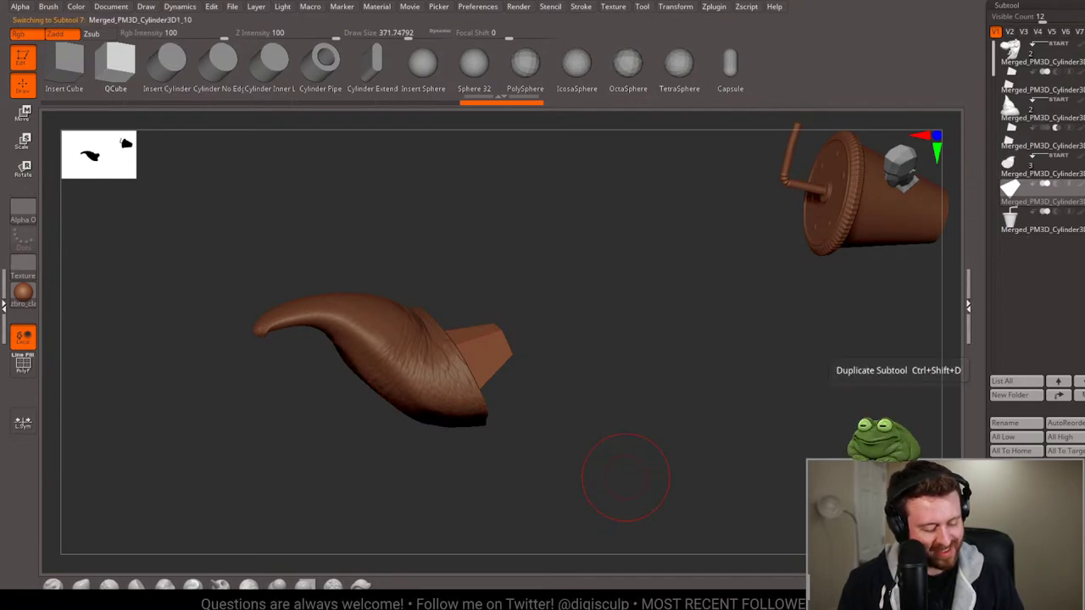
pyautogui.moveTo(1012, 218); pyautogui.dragTo(1065, 140)
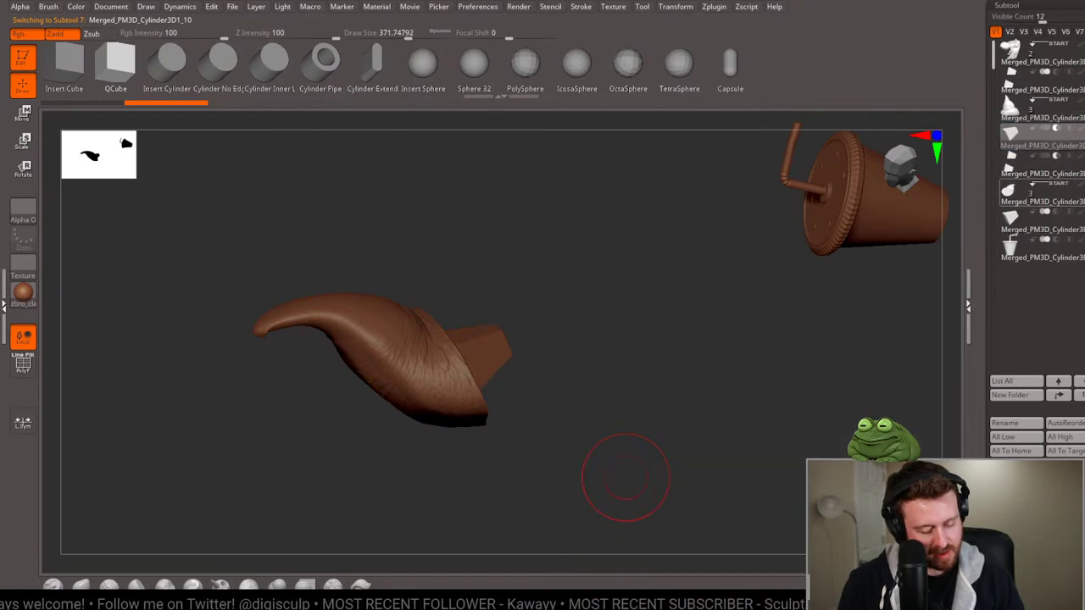
pyautogui.press('f')
# Orbit the whole model to inspect the peg sockets, including the face with two slots.
pyautogui.moveTo(906, 284); pyautogui.dragTo(804, 315)
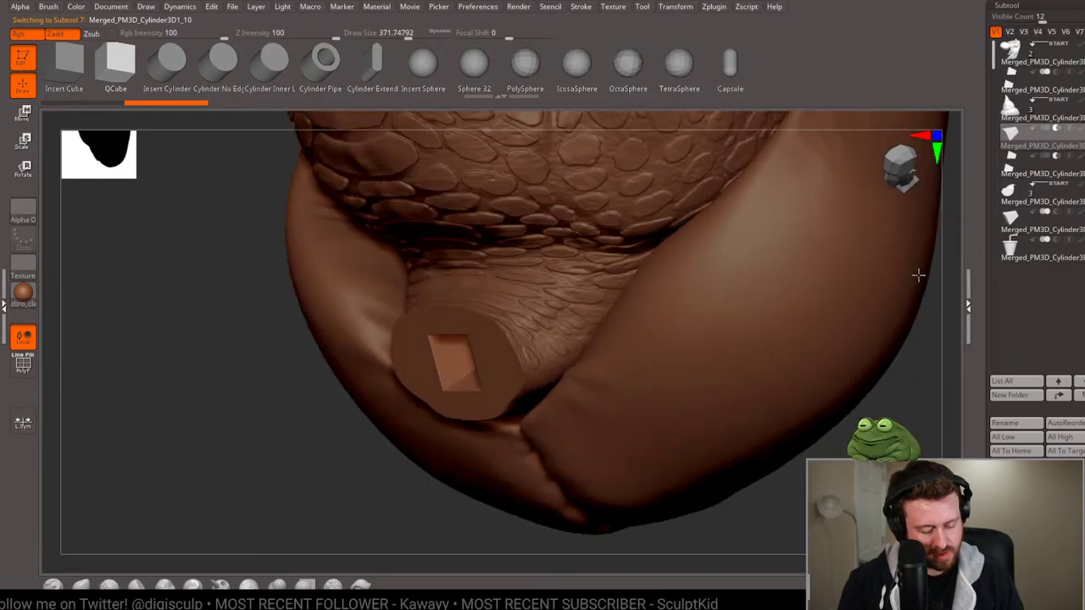
pyautogui.press('f')
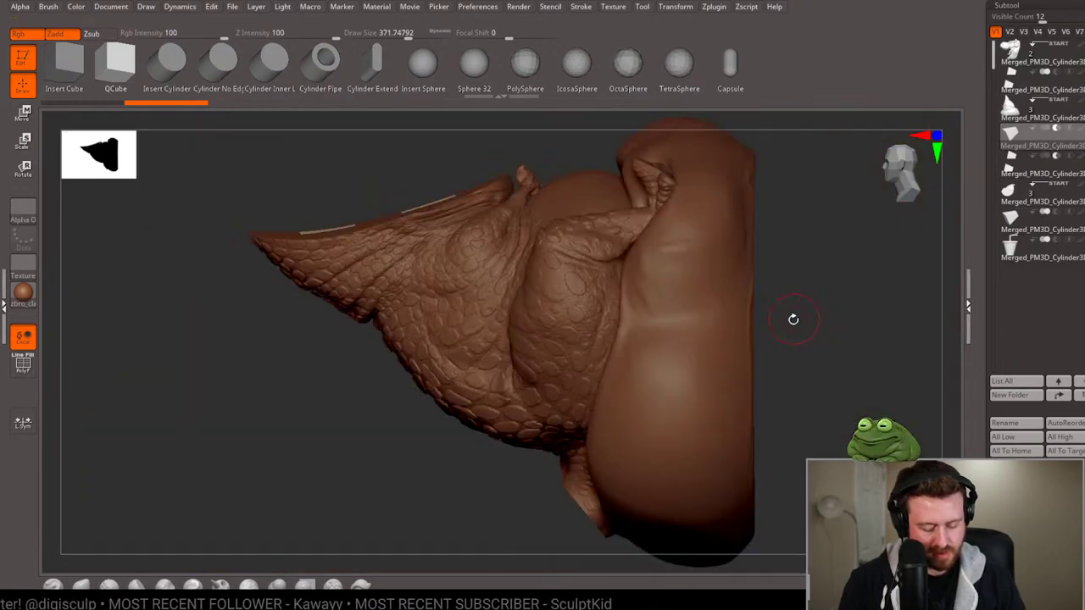
pyautogui.moveTo(821, 308)
pyautogui.mouseDown()
pyautogui.moveTo(836, 291)
pyautogui.moveTo(852, 303)
pyautogui.moveTo(836, 322)
pyautogui.moveTo(798, 329)
pyautogui.moveTo(789, 279)
pyautogui.moveTo(814, 308)
pyautogui.moveTo(797, 307)
pyautogui.moveTo(827, 315)
pyautogui.moveTo(811, 313)
pyautogui.mouseUp()
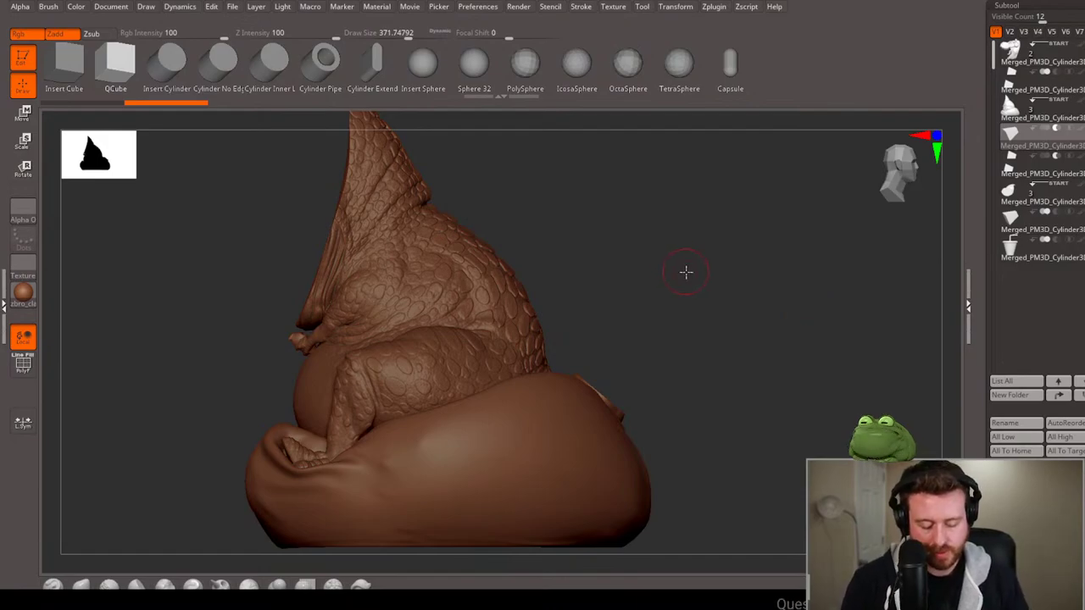
pyautogui.moveTo(686, 272)
pyautogui.mouseDown()
pyautogui.moveTo(690, 310)
pyautogui.moveTo(710, 295)
pyautogui.moveTo(673, 312)
pyautogui.moveTo(756, 311)
pyautogui.moveTo(653, 308)
pyautogui.moveTo(673, 317)
pyautogui.moveTo(673, 355)
pyautogui.moveTo(661, 279)
pyautogui.moveTo(670, 296)
pyautogui.mouseUp()
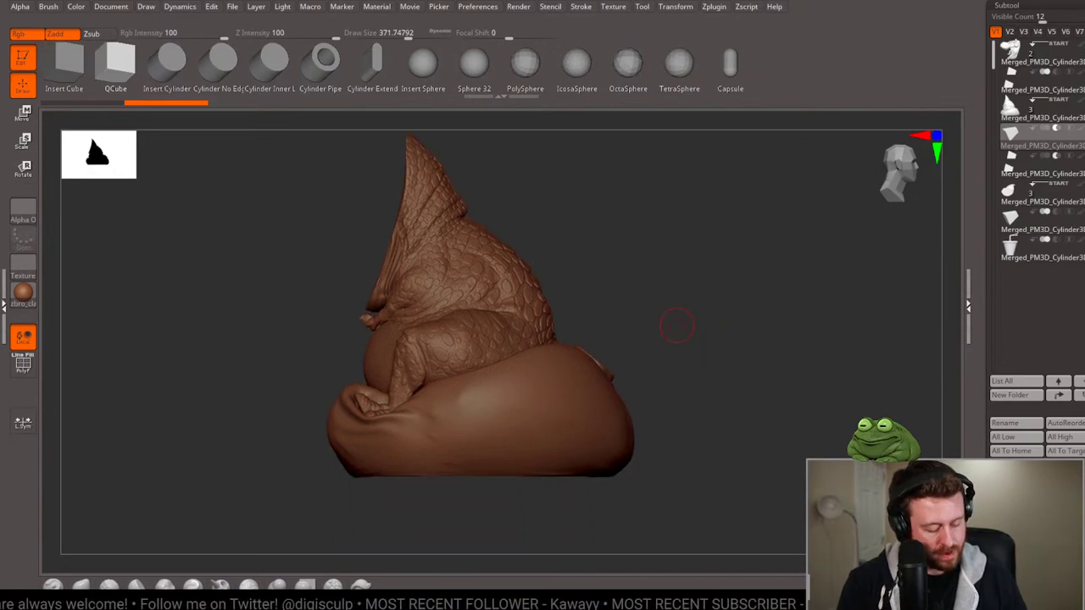
pyautogui.scroll(-5, 1013, 409)
# Run Subtool > Boolean > Make Boolean Mesh to build the merged UMesh tool.
pyautogui.click(1005, 339)
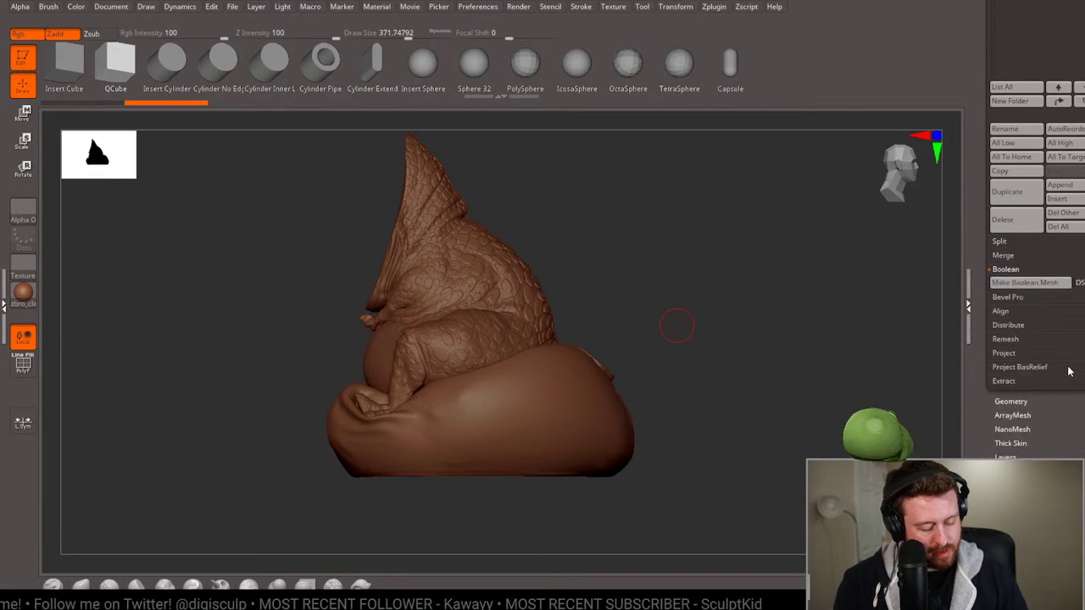
pyautogui.click(1030, 282)
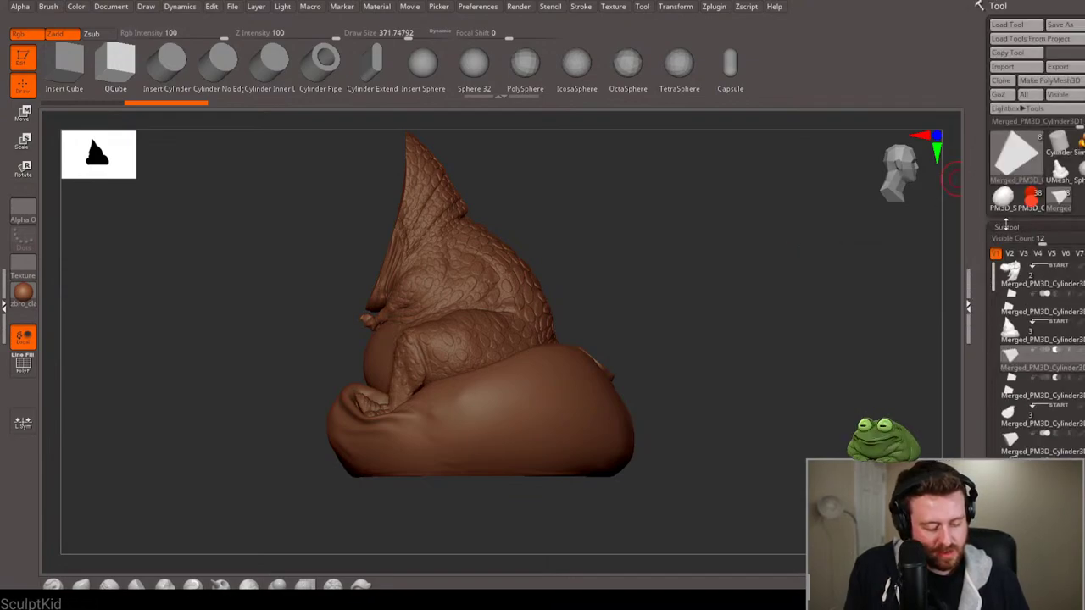
# Switch to the merged mesh and toggle PolyF to check its polygroups.
pyautogui.click(1060, 170)
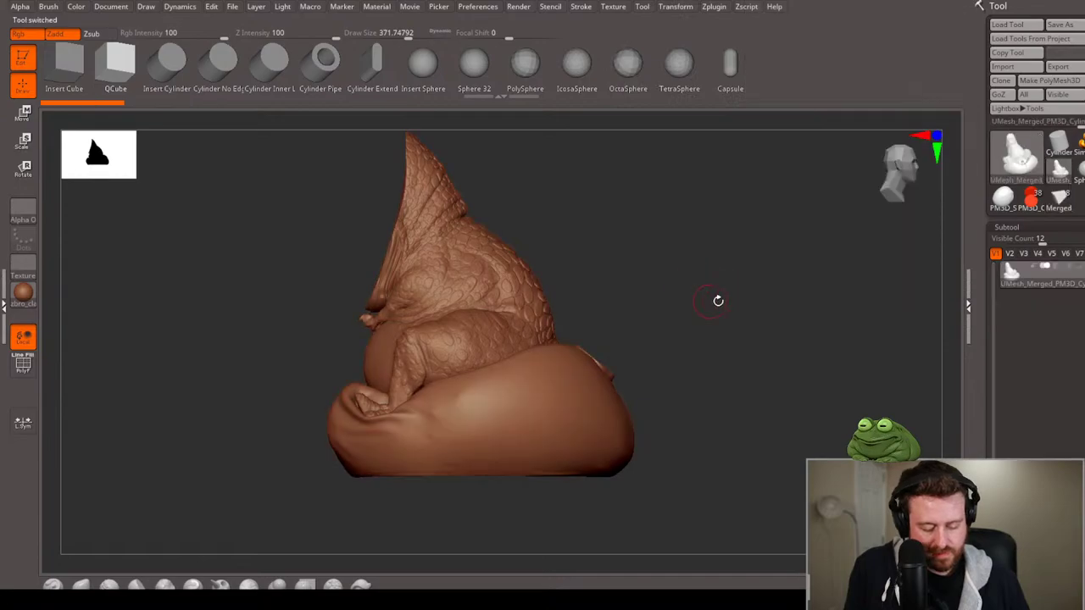
pyautogui.moveTo(717, 300)
pyautogui.mouseDown()
pyautogui.moveTo(707, 303)
pyautogui.moveTo(731, 300)
pyautogui.mouseUp()
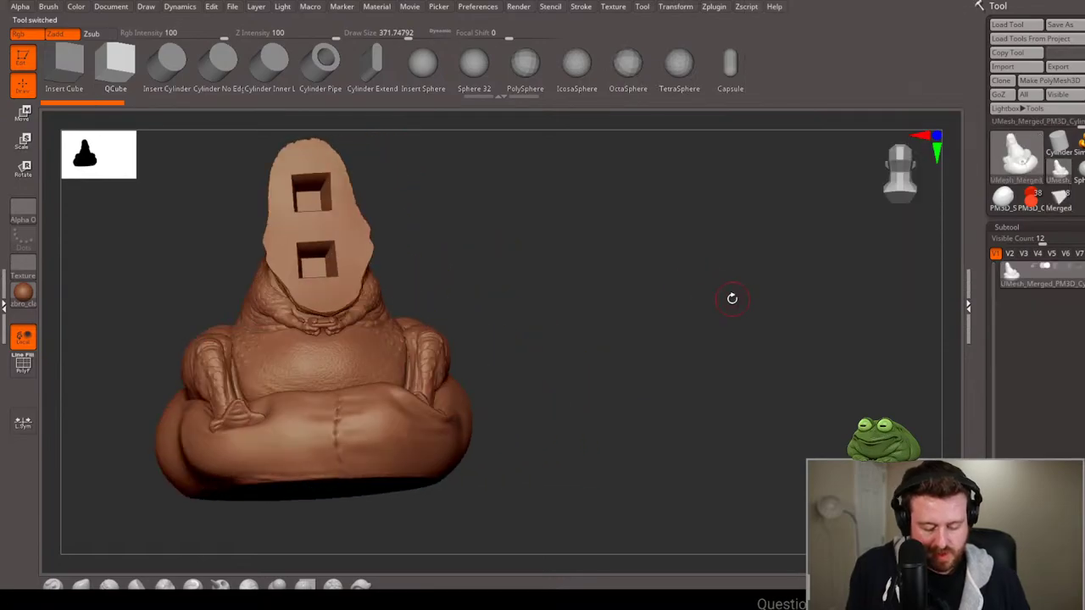
pyautogui.moveTo(1032, 232); pyautogui.dragTo(1031, 80)
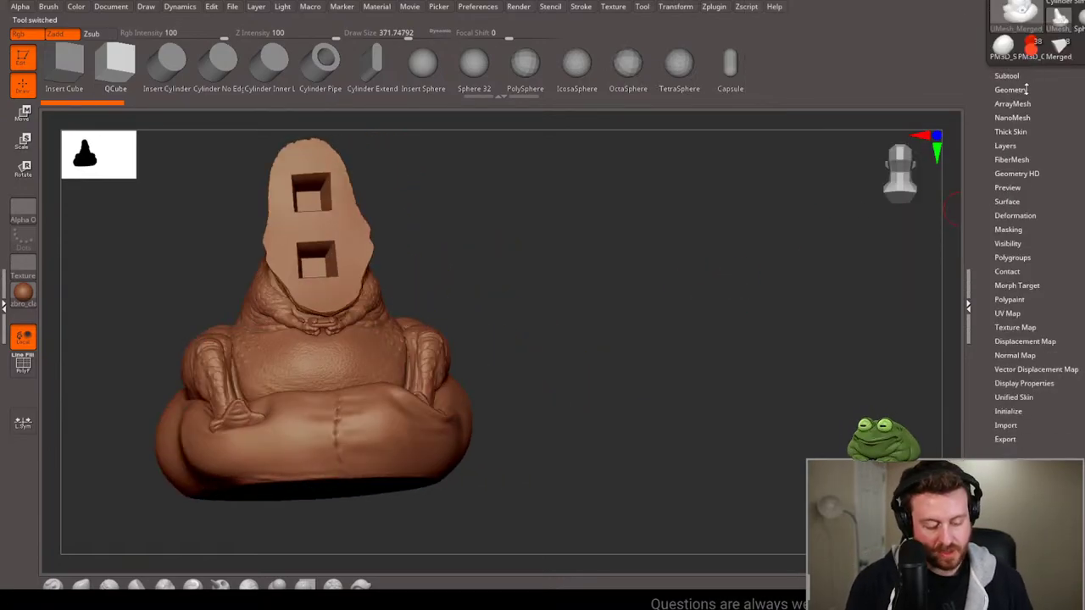
pyautogui.click(1023, 90)
pyautogui.hotkey('shift', 'f')
pyautogui.moveTo(610, 273); pyautogui.dragTo(601, 273)
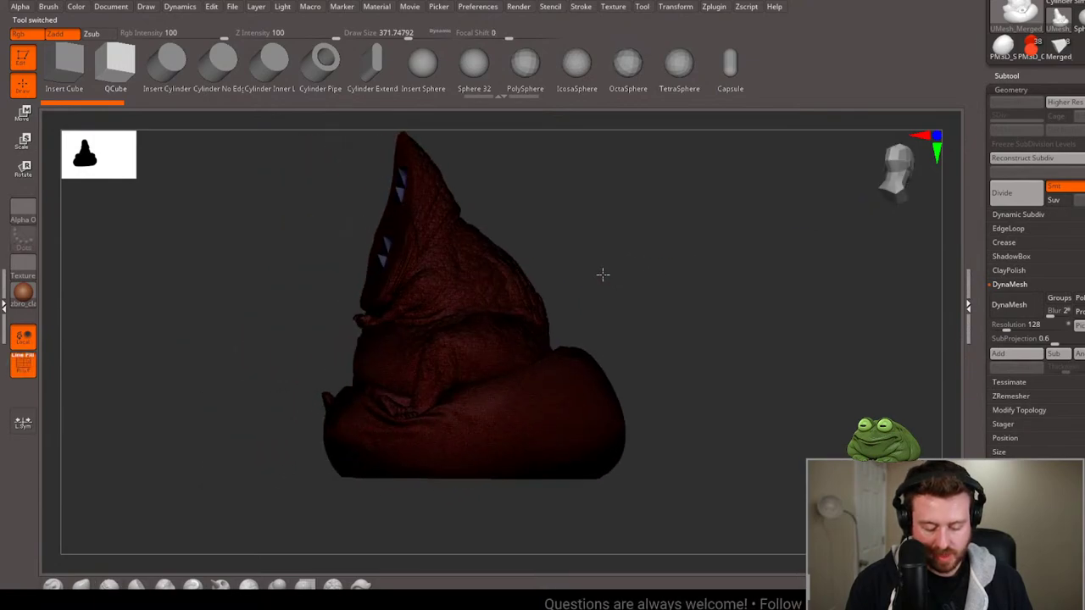
pyautogui.hotkey('shift', 'f')
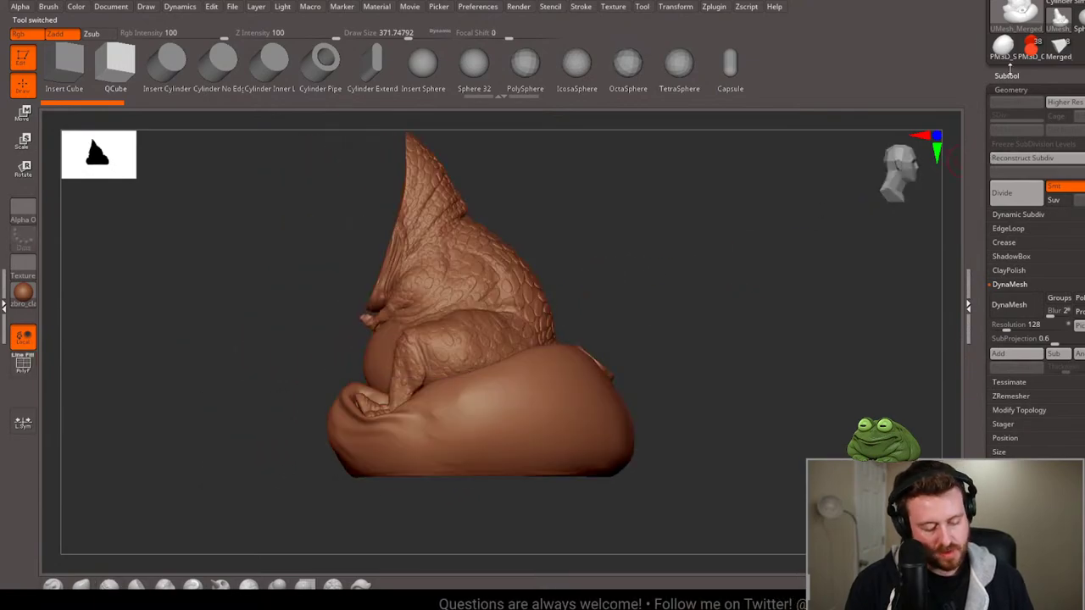
# Return to the original split T-rex tool and select its head subtool.
pyautogui.click(1020, 72)
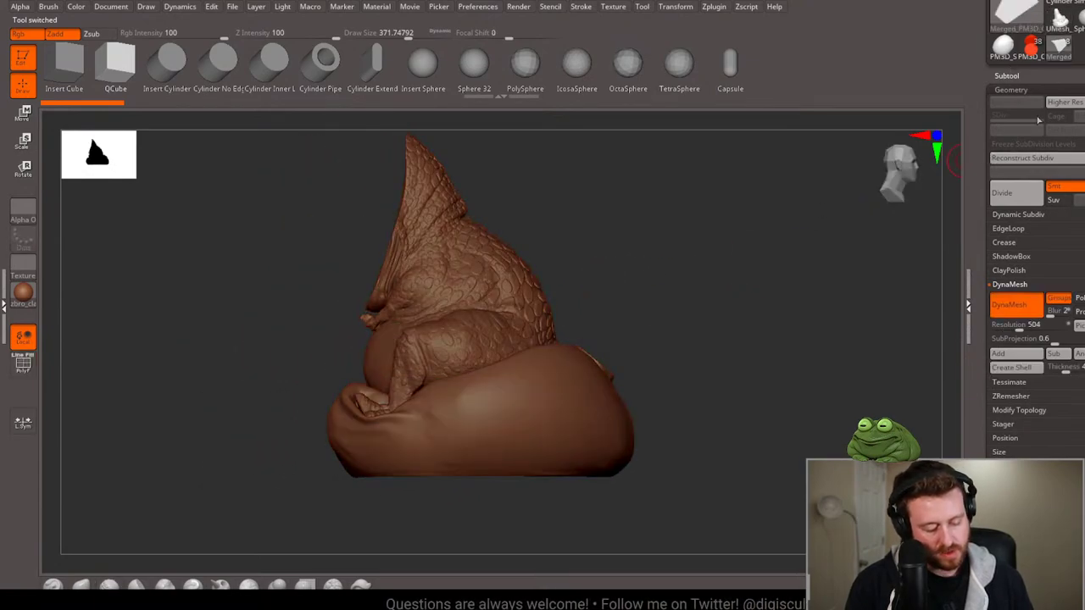
pyautogui.click(1012, 76)
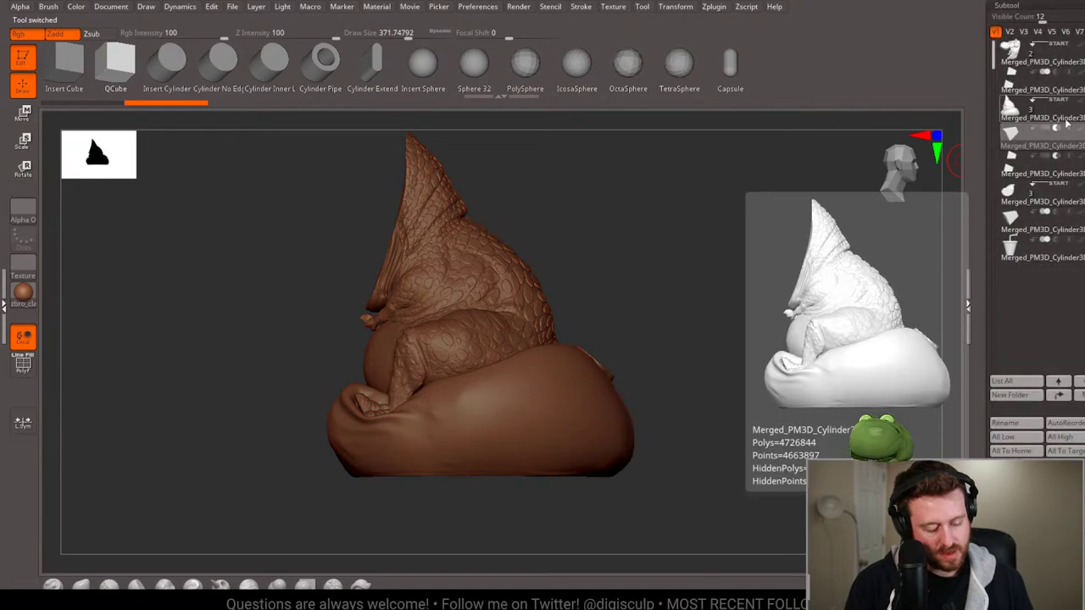
pyautogui.keyDown('ctrl'); pyautogui.keyDown('shift'); pyautogui.click(1018, 135); pyautogui.keyUp('shift'); pyautogui.keyUp('ctrl')
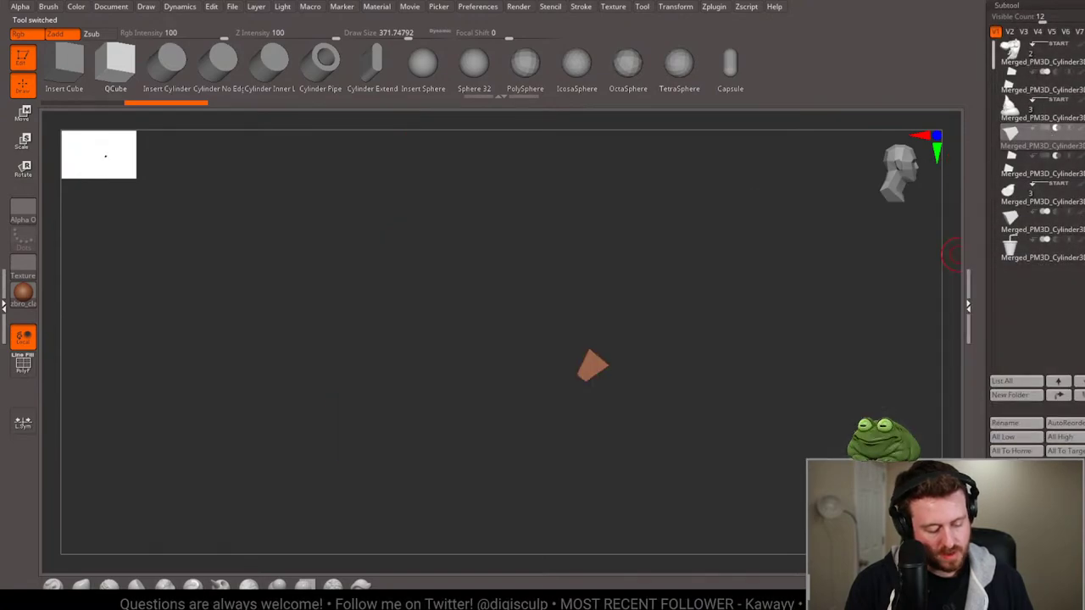
pyautogui.keyDown('ctrl'); pyautogui.keyDown('shift'); pyautogui.click(1011, 51); pyautogui.keyUp('shift'); pyautogui.keyUp('ctrl')
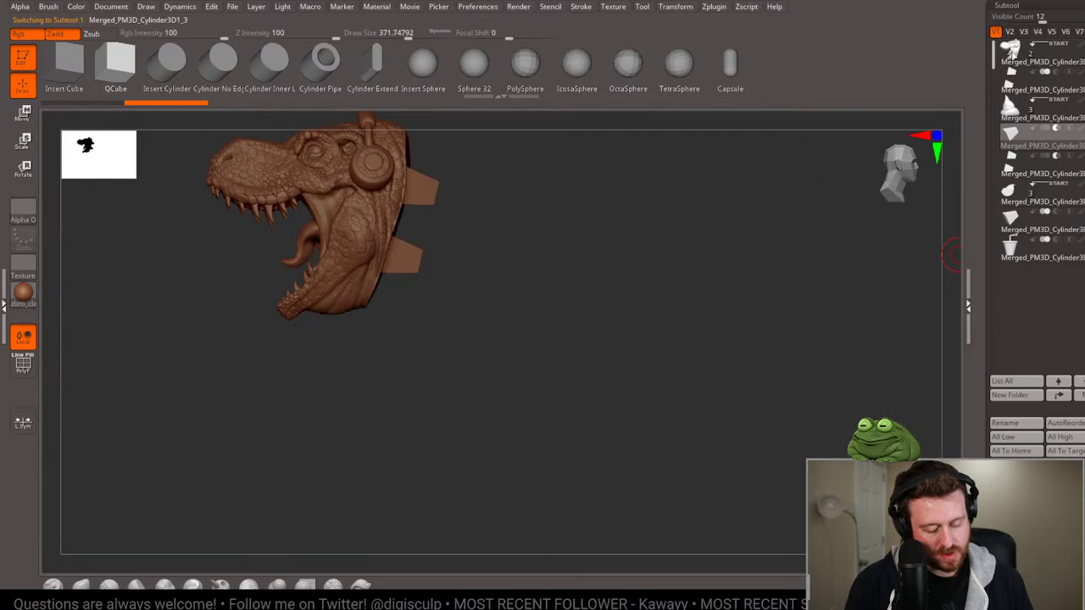
# Centre the T-rex head, run a boolean union remesh on it, then select and frame the horn.
pyautogui.keyDown('alt'); pyautogui.moveTo(658, 230); pyautogui.dragTo(774, 328); pyautogui.keyUp('alt')
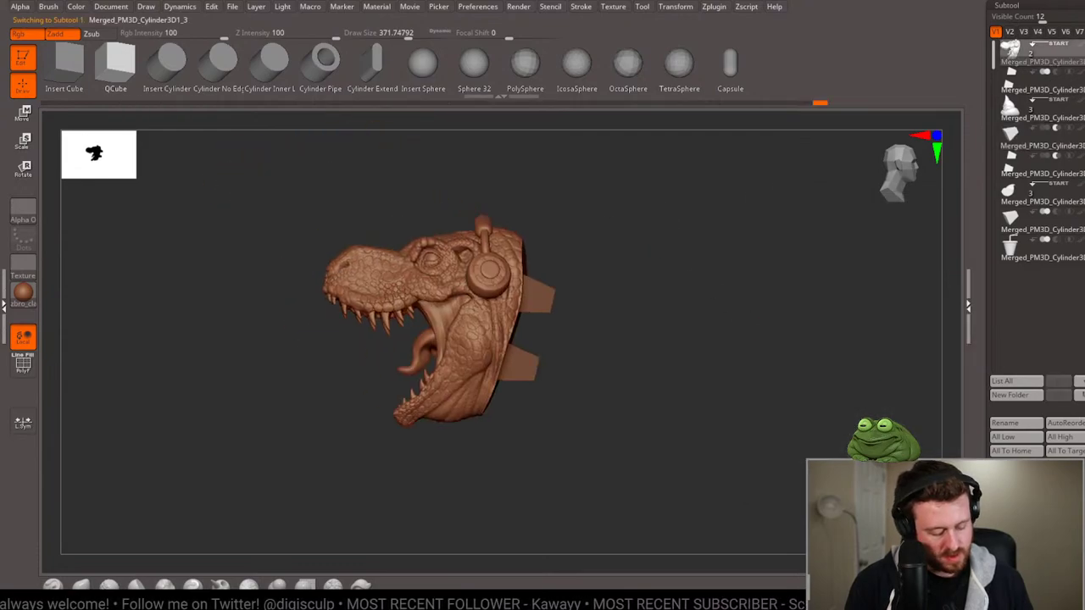
pyautogui.keyDown('ctrl'); pyautogui.moveTo(653, 327); pyautogui.dragTo(621, 310); pyautogui.keyUp('ctrl')
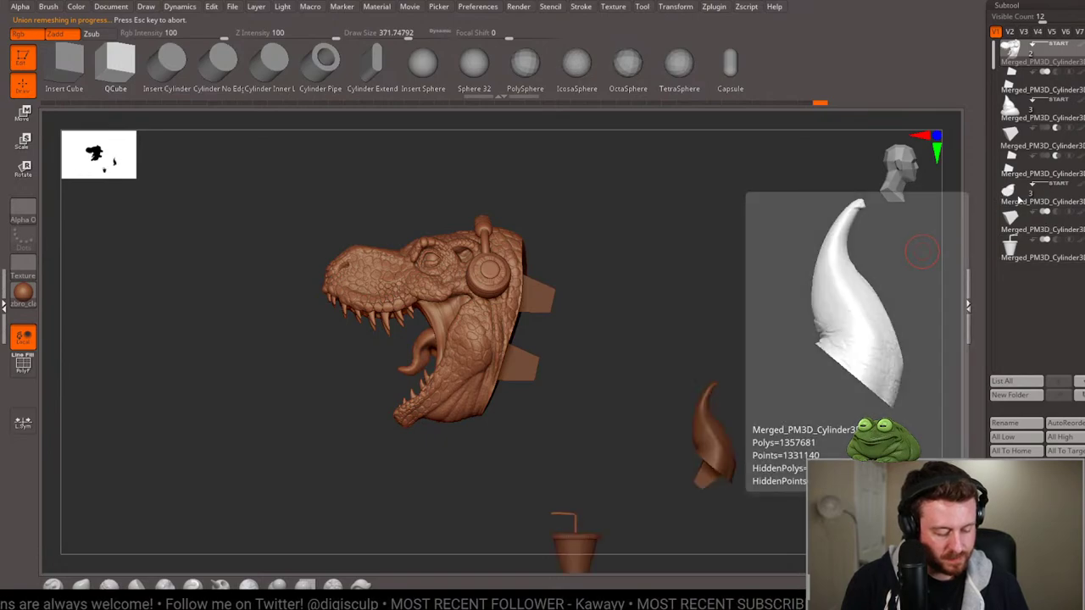
pyautogui.click(1020, 200)
pyautogui.press('f')
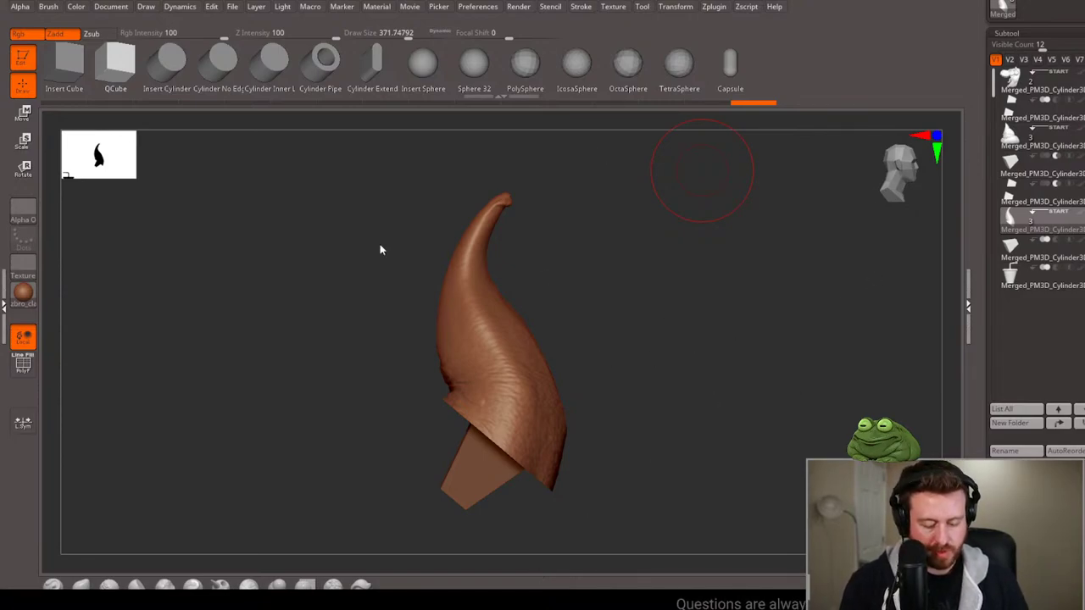
# Switch to the merged body-and-beanbag mesh and append the merged head mesh as a subtool.
pyautogui.scroll(5, 1034, 169)
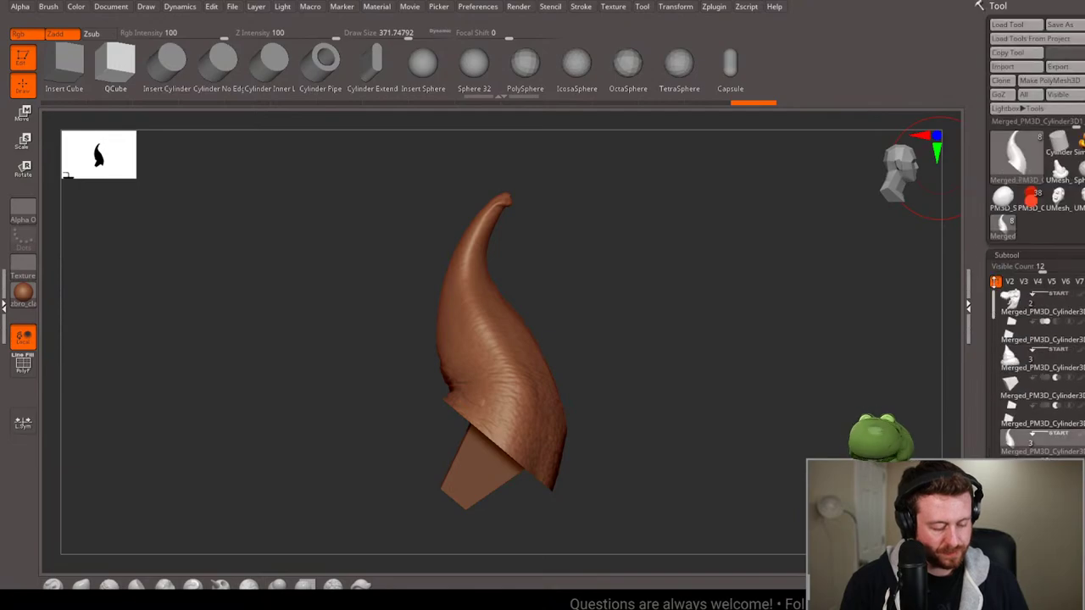
pyautogui.click(980, 247)
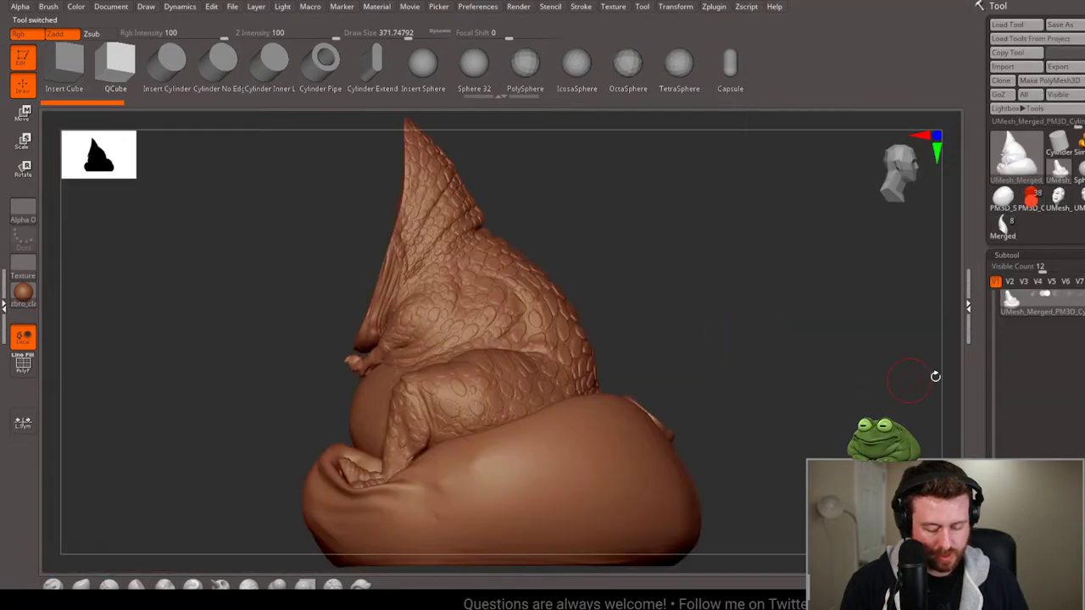
pyautogui.scroll(-5, 994, 358)
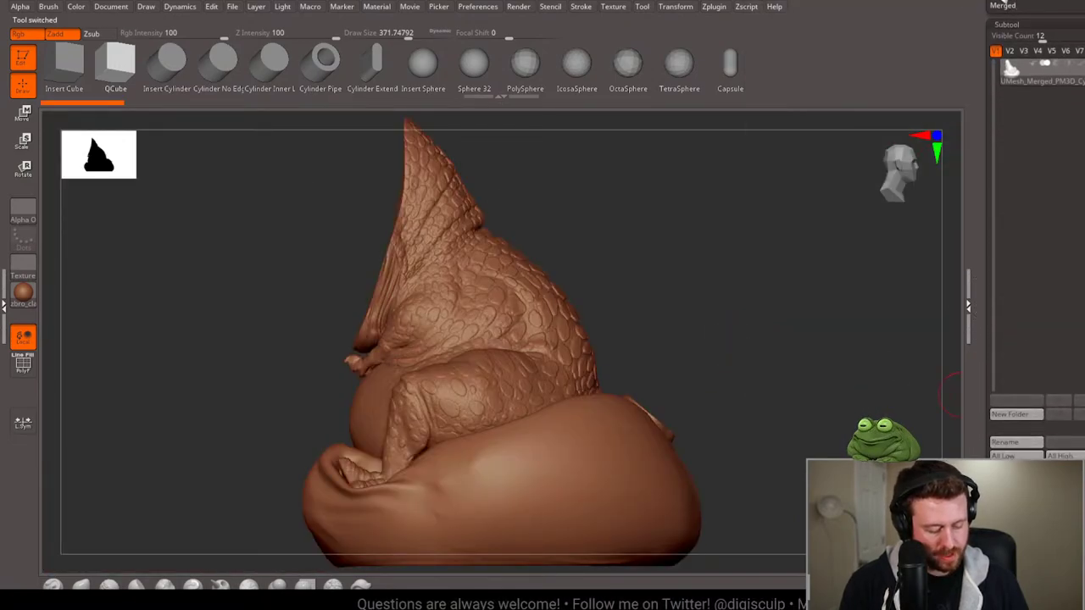
pyautogui.click(1017, 400)
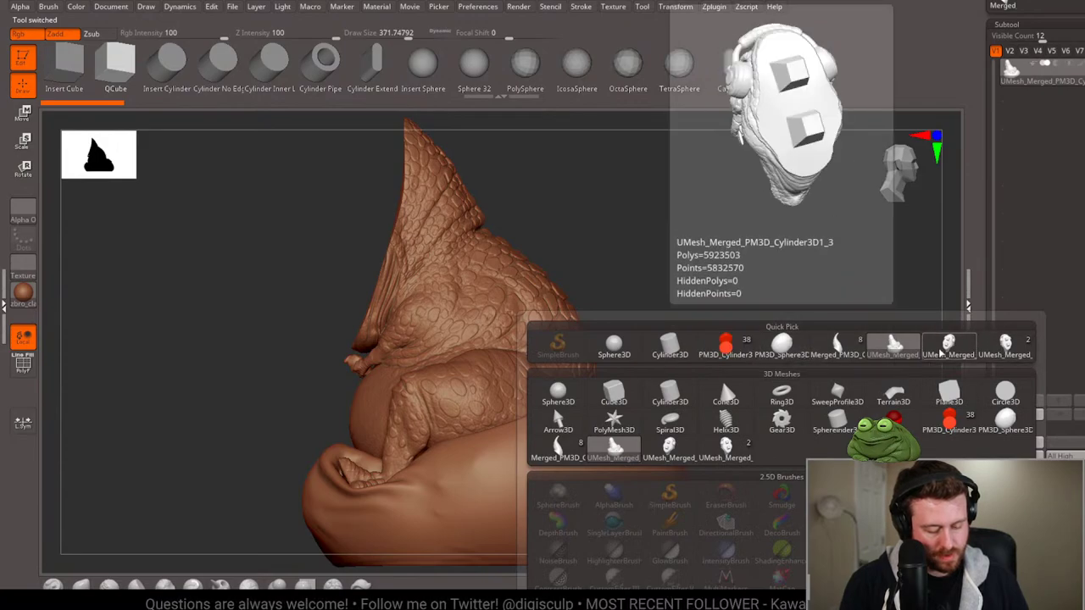
pyautogui.click(941, 355)
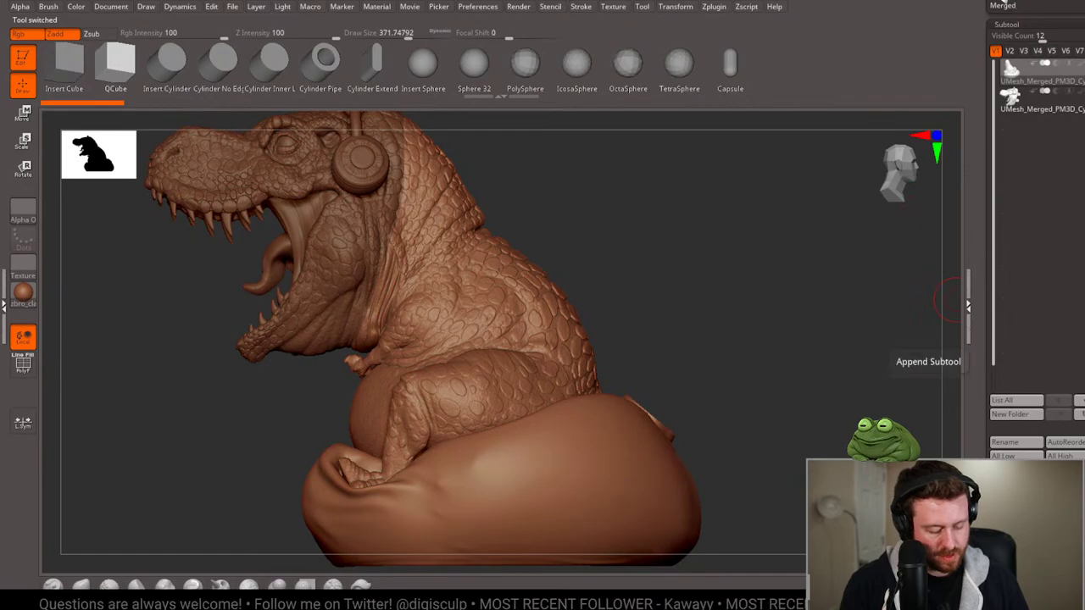
# Append the curved tail mesh as a subtool, select it and view its curve side-on.
pyautogui.click(1017, 400)
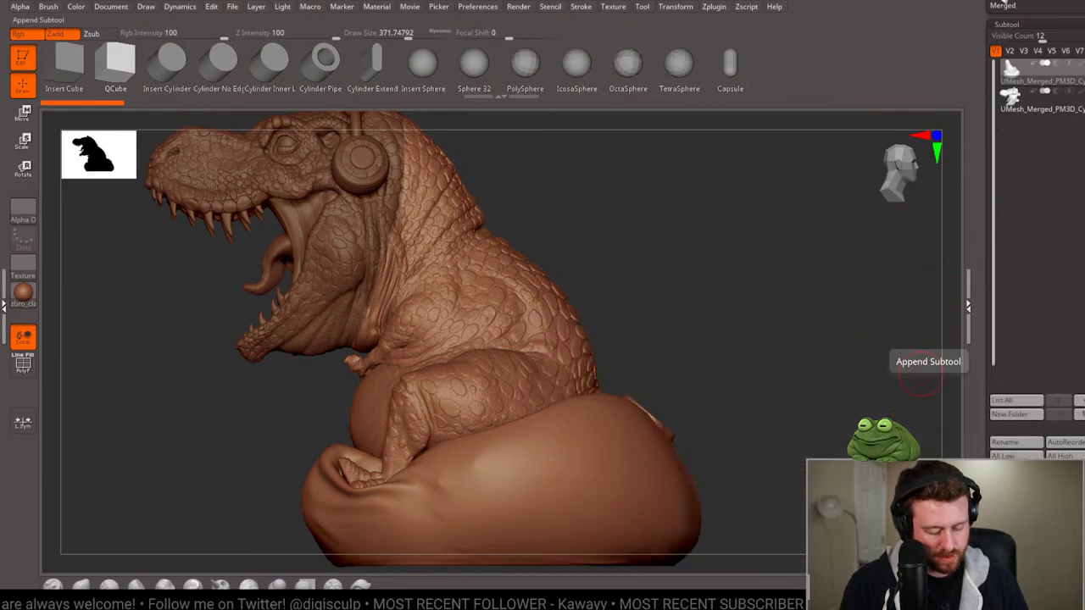
pyautogui.click(924, 379)
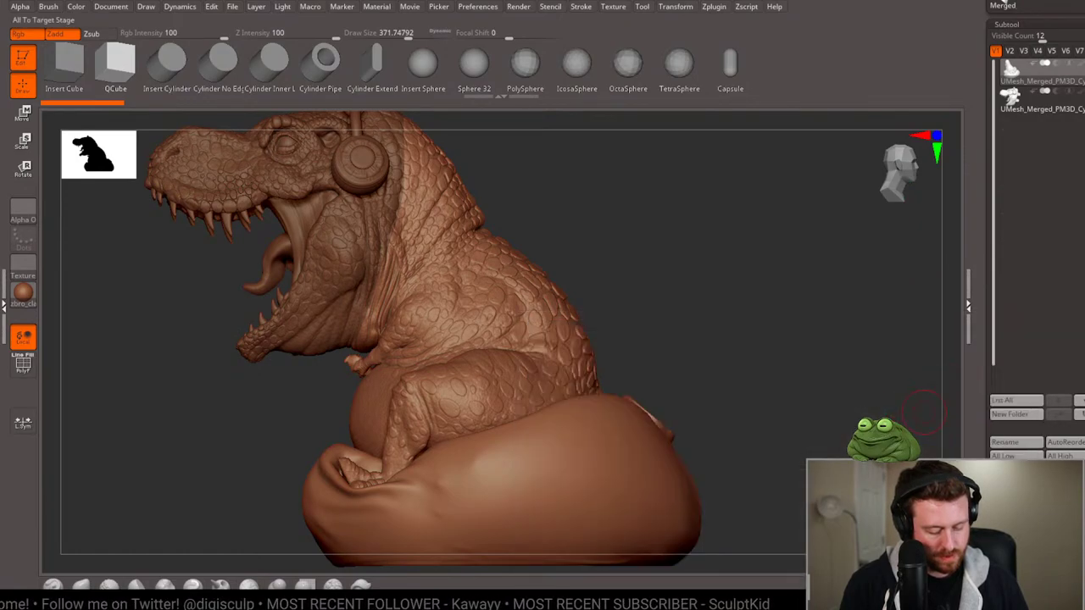
pyautogui.click(843, 357)
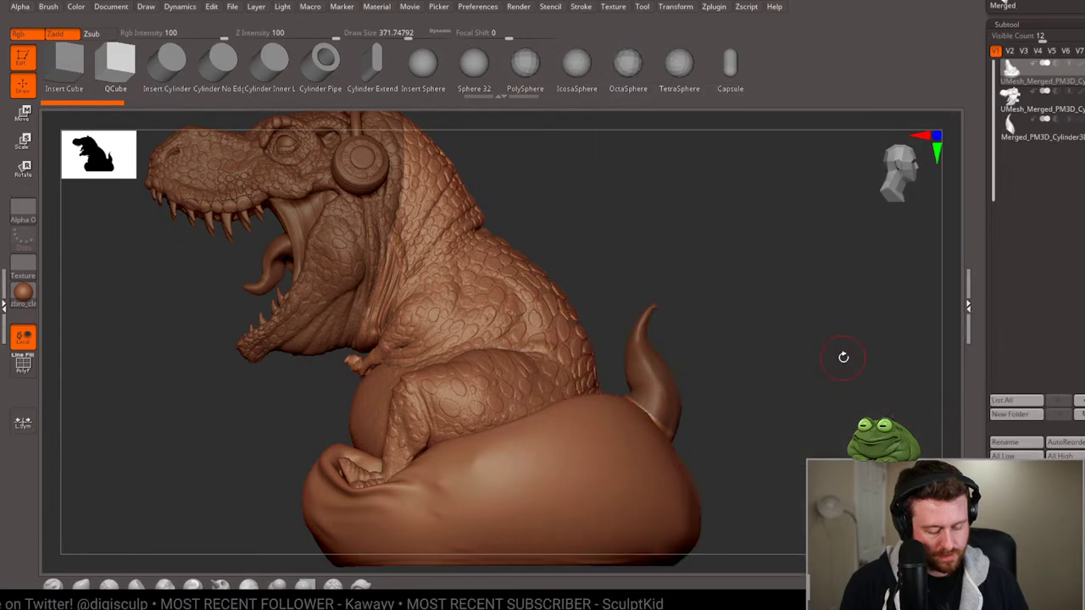
pyautogui.press('f')
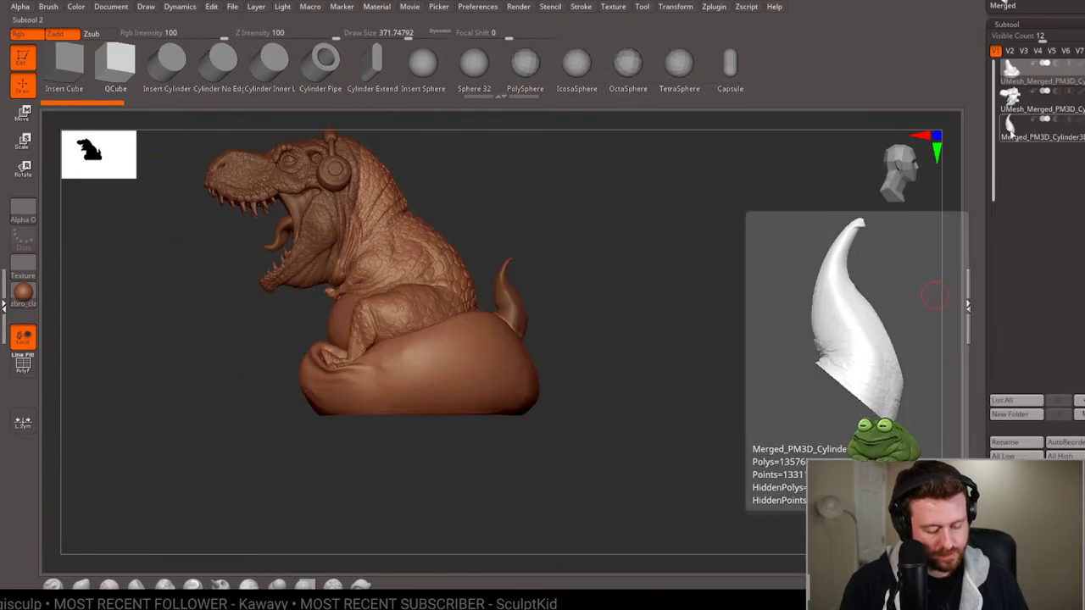
pyautogui.click(1010, 125)
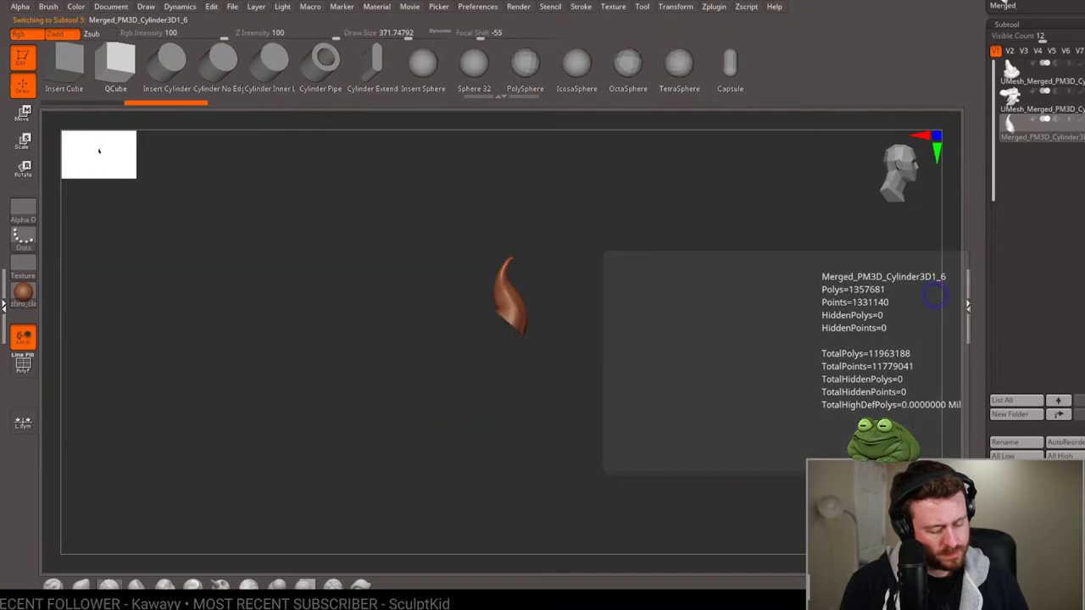
pyautogui.moveTo(721, 305); pyautogui.dragTo(732, 303)
pyautogui.press('f')
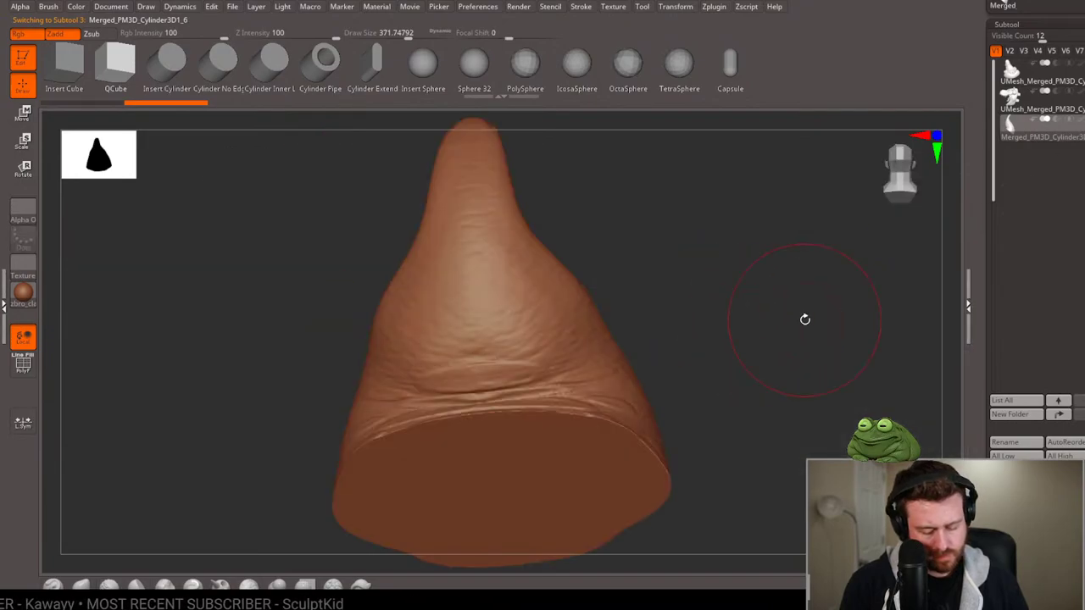
pyautogui.moveTo(804, 317); pyautogui.dragTo(870, 281)
# Duplicate the tail subtool, then delete the copy and remove the tail piece.
pyautogui.hotkey('ctrl', 'shift', 'd')
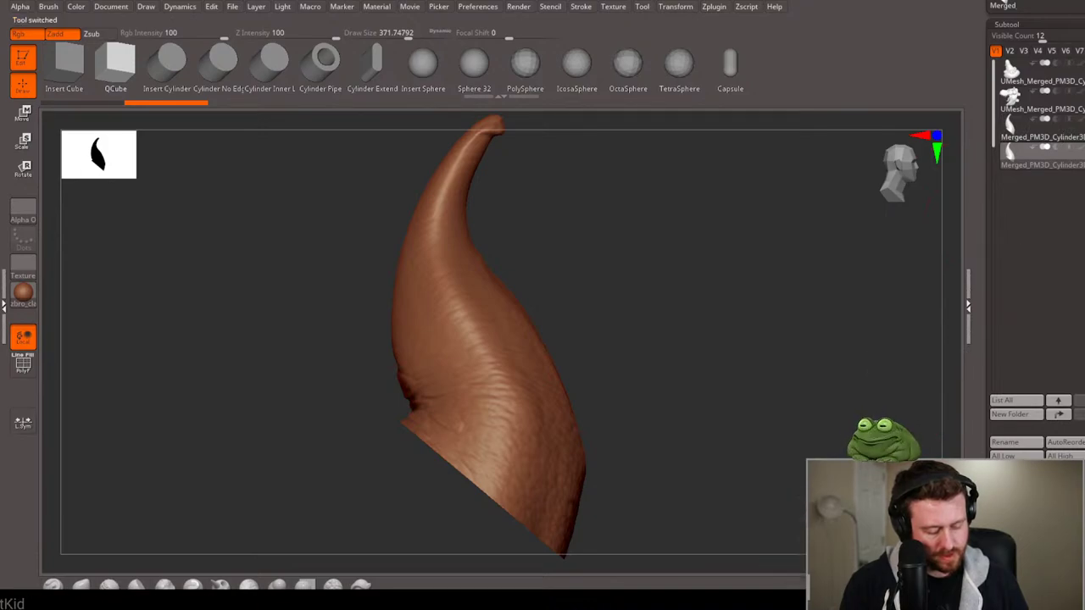
pyautogui.click(1024, 500)
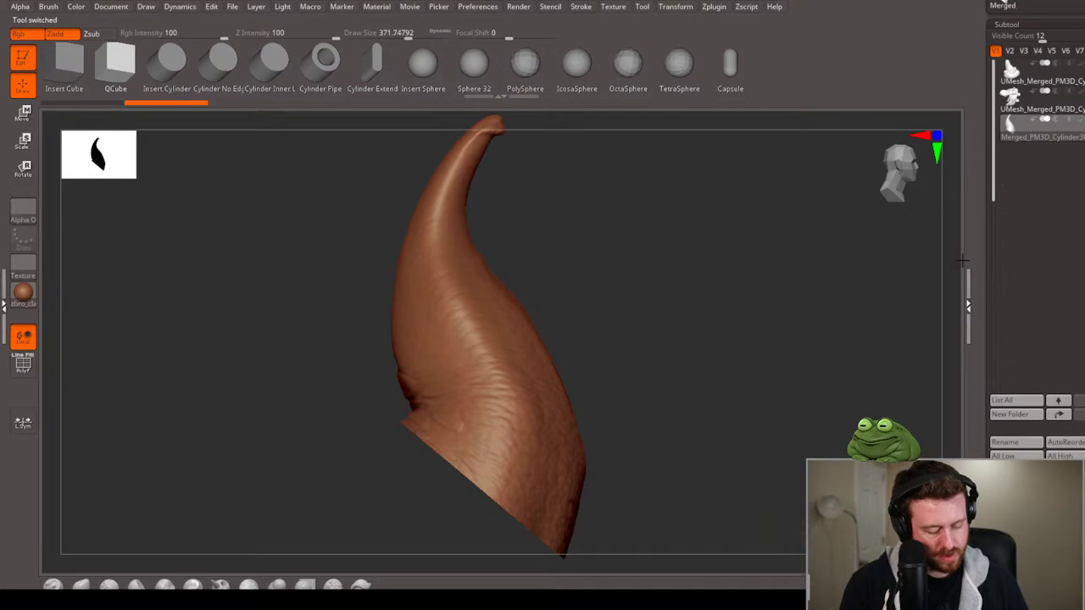
pyautogui.click(984, 5)
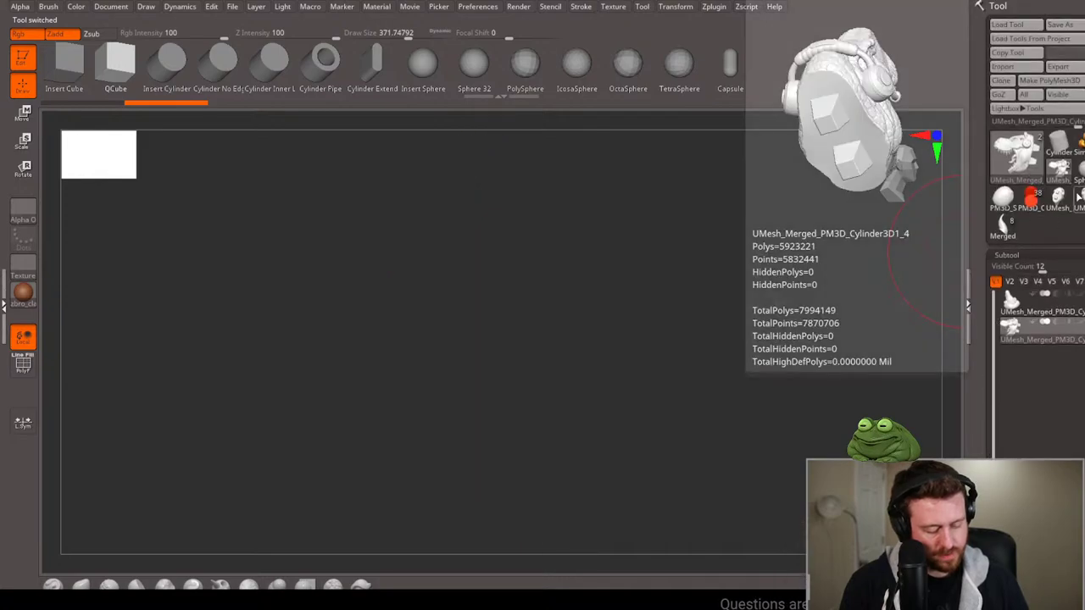
# Load the tail tool, switch back to the T-rex model and append the tail as a subtool.
pyautogui.click(1059, 197)
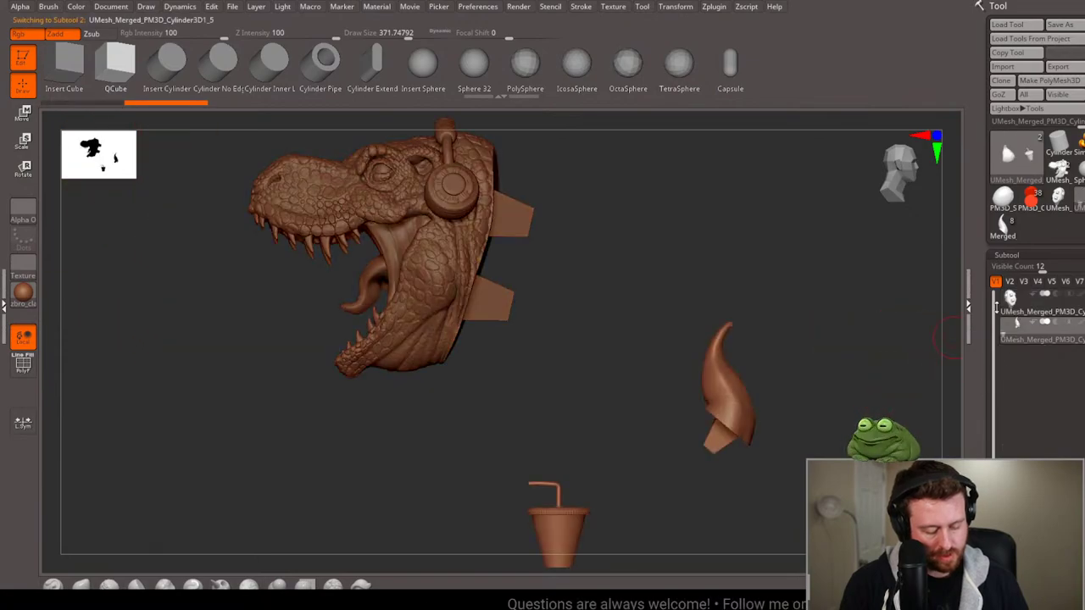
pyautogui.click(1059, 169)
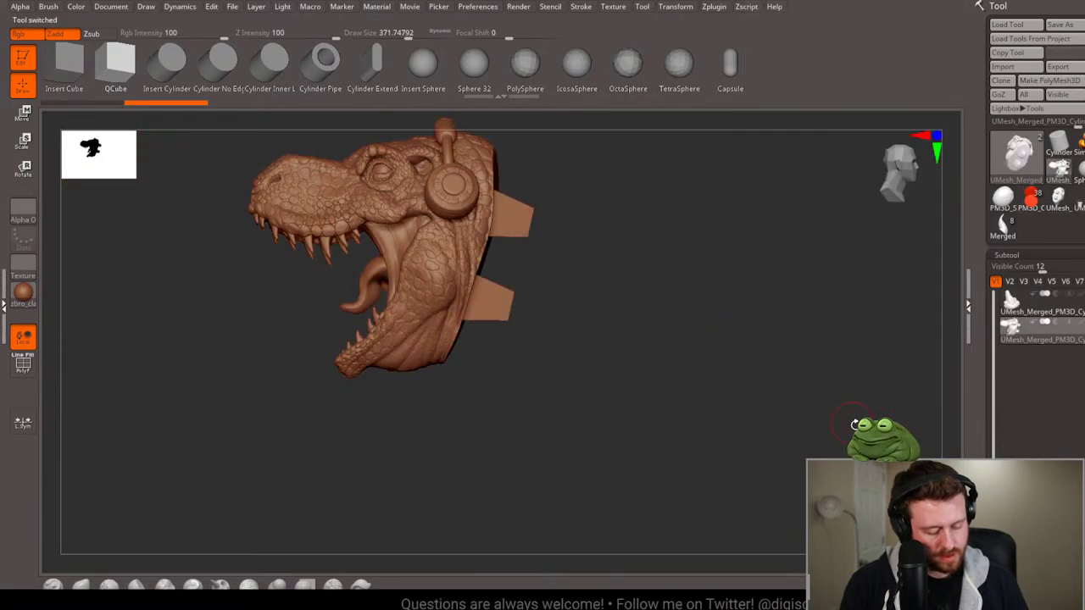
pyautogui.scroll(-3, 981, 414)
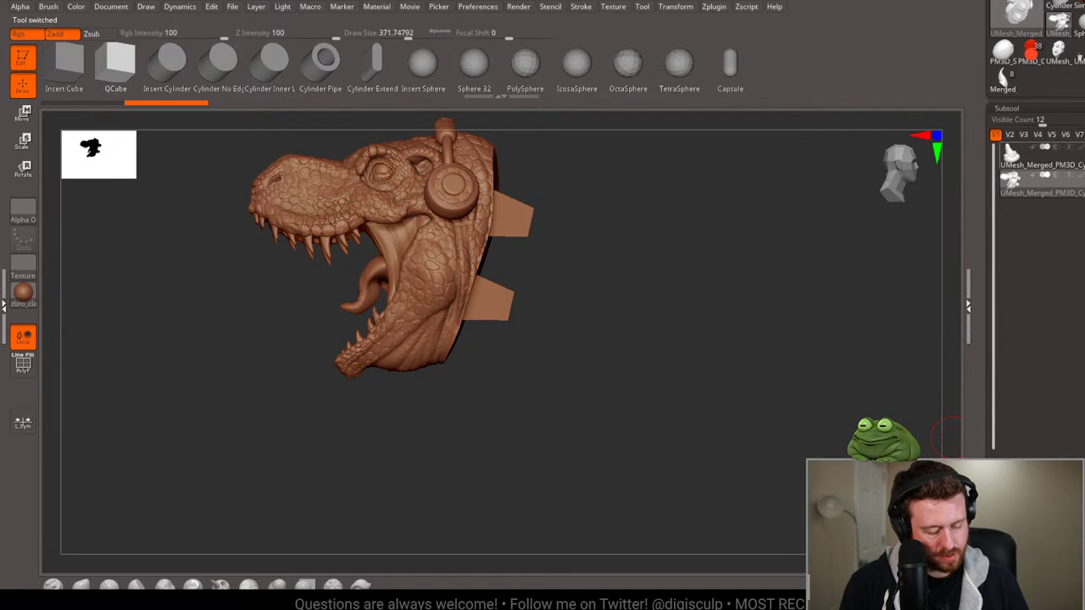
pyautogui.click(945, 442)
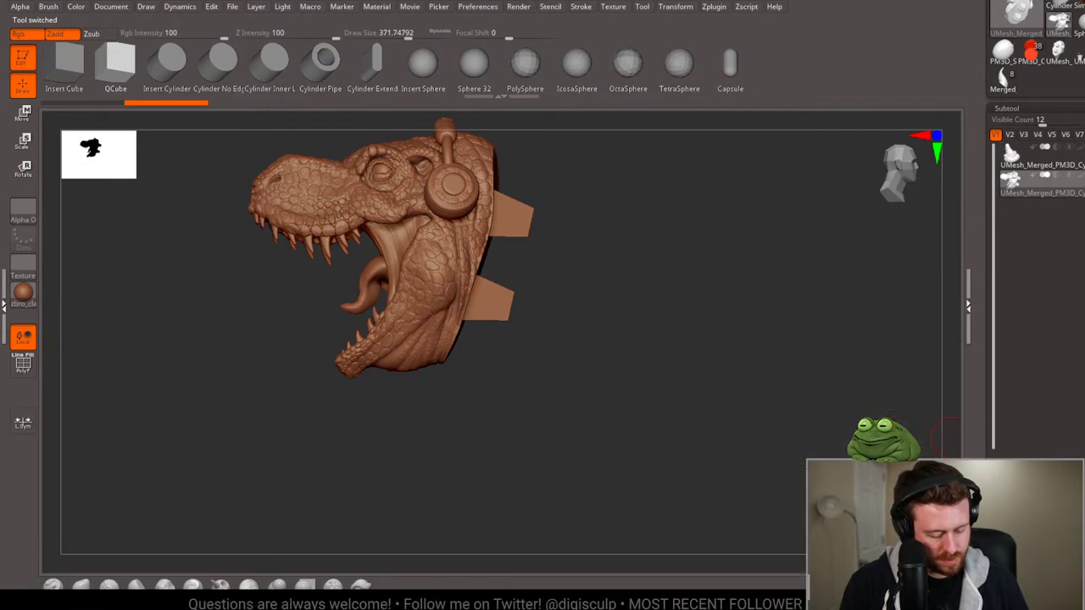
pyautogui.click(945, 442)
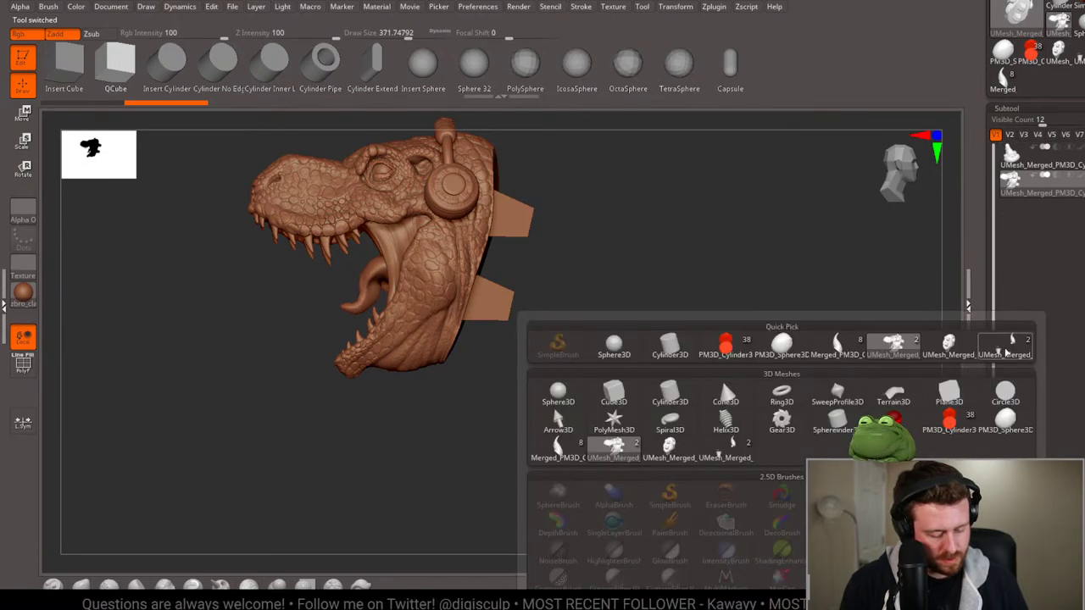
pyautogui.click(1007, 345)
# Unhide all parts and apply the plain grey BasicMaterial to the T-rex.
pyautogui.hotkey('ctrl', 'shift', 's')
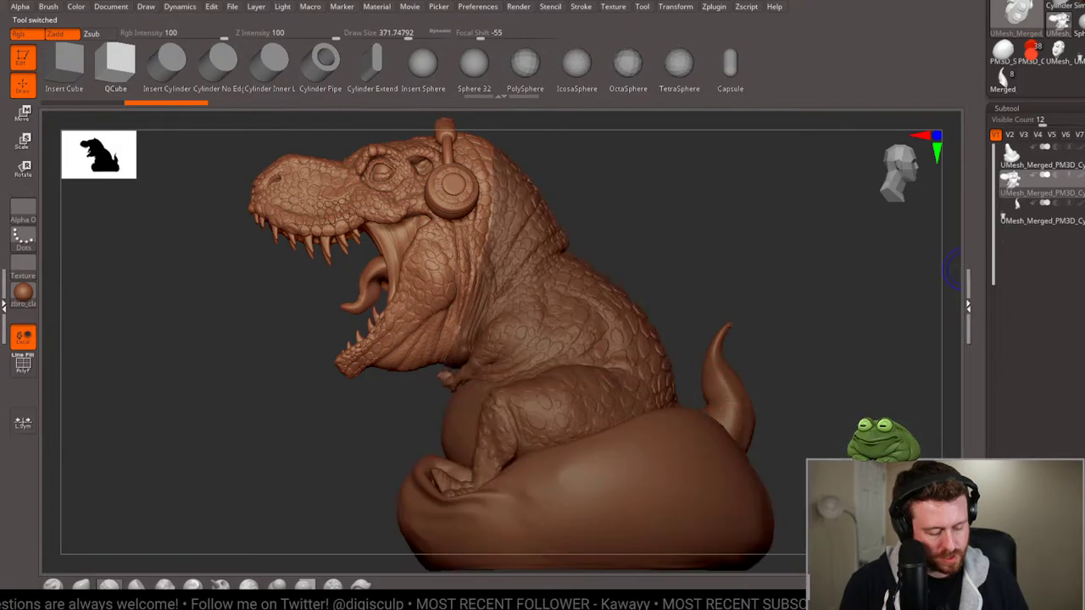
pyautogui.keyDown('alt'); pyautogui.moveTo(832, 354); pyautogui.dragTo(884, 359); pyautogui.keyUp('alt')
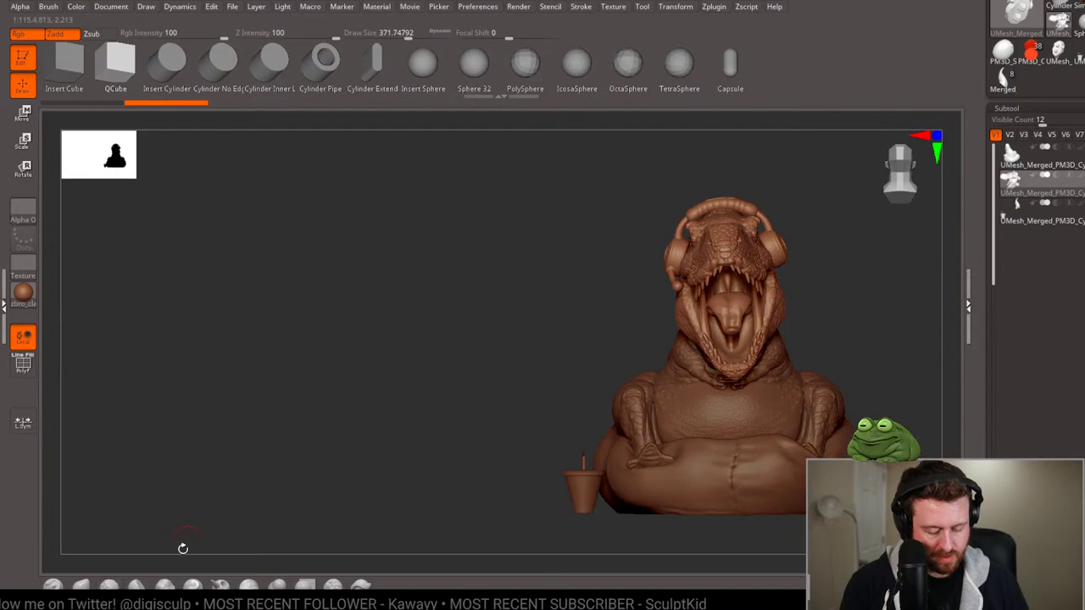
pyautogui.keyDown('alt'); pyautogui.moveTo(659, 387); pyautogui.dragTo(80, 310); pyautogui.keyUp('alt')
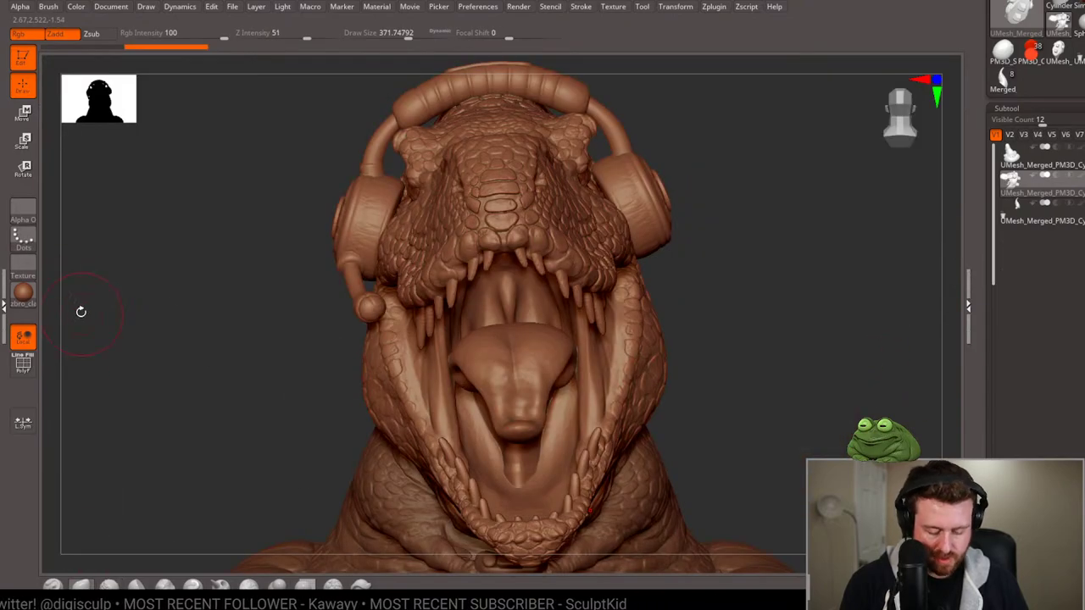
pyautogui.click(25, 292)
pyautogui.click(136, 469)
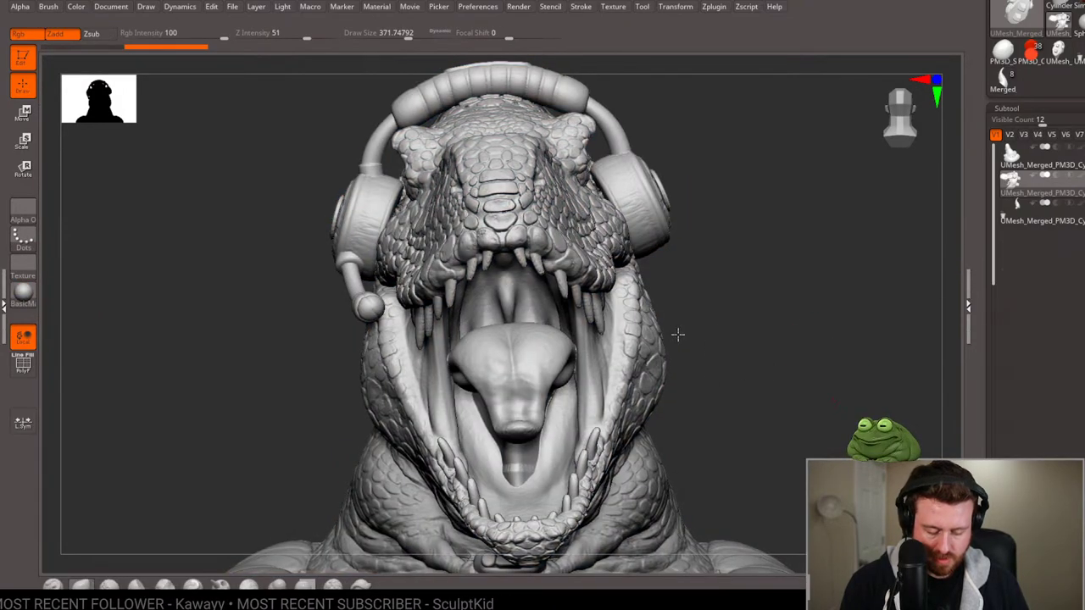
# Orbit around the T-rex and paint a mask over its head.
pyautogui.press('f')
pyautogui.moveTo(693, 337)
pyautogui.mouseDown()
pyautogui.moveTo(695, 381)
pyautogui.moveTo(732, 345)
pyautogui.moveTo(848, 339)
pyautogui.moveTo(1062, 295)
pyautogui.mouseUp()
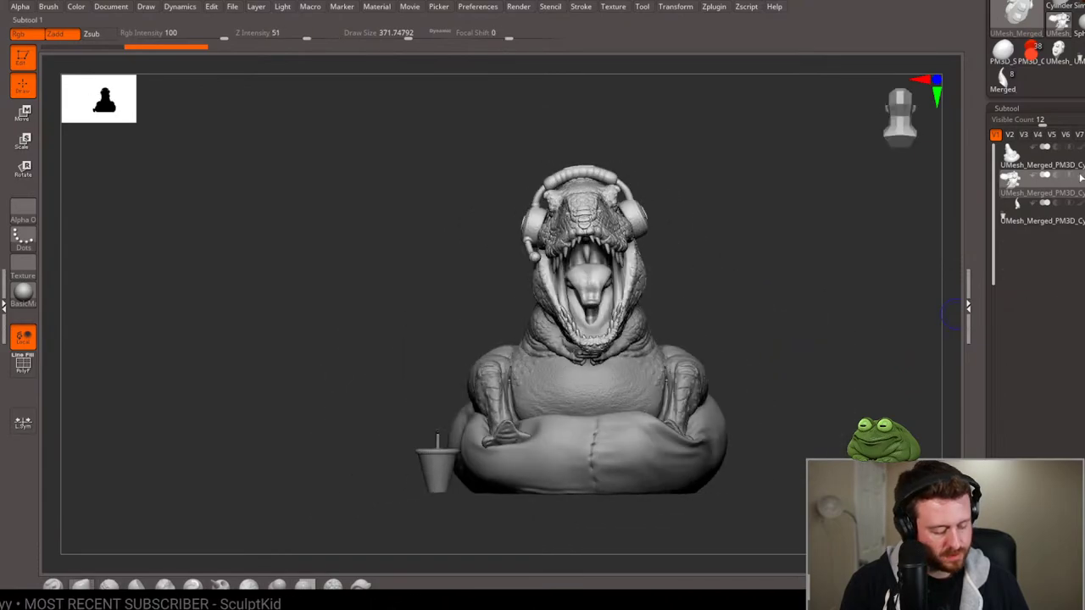
pyautogui.moveTo(743, 286)
pyautogui.mouseDown()
pyautogui.moveTo(856, 274)
pyautogui.moveTo(780, 293)
pyautogui.mouseUp()
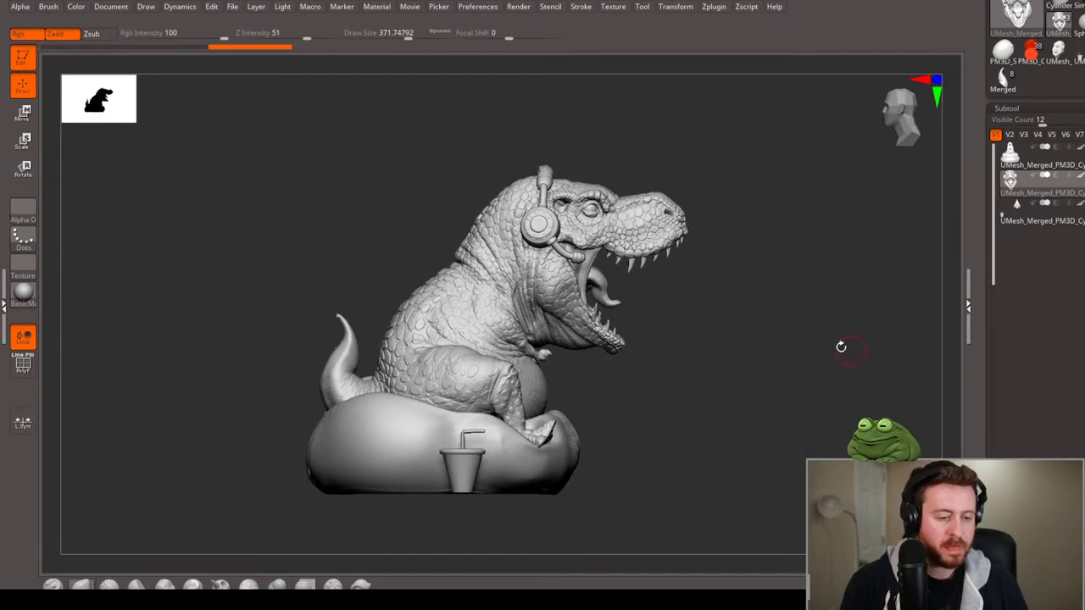
pyautogui.moveTo(841, 346)
pyautogui.mouseDown()
pyautogui.moveTo(760, 323)
pyautogui.moveTo(804, 361)
pyautogui.moveTo(840, 353)
pyautogui.mouseUp()
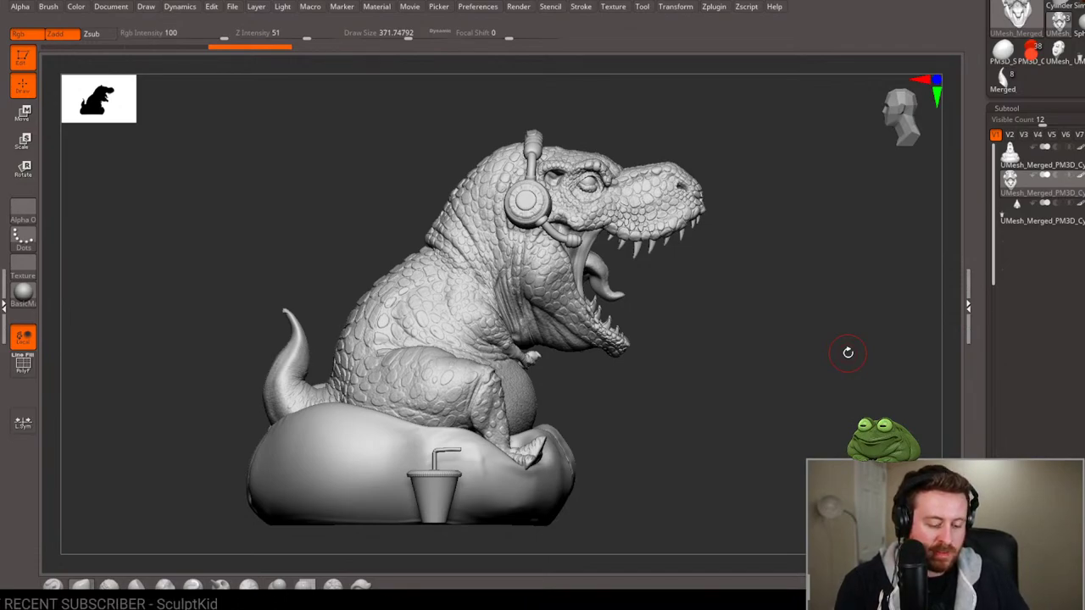
pyautogui.moveTo(811, 259); pyautogui.dragTo(797, 242)
# Finish masking the T-rex head, invert the mask, then clear it.
pyautogui.keyDown('ctrl'); pyautogui.click(718, 311); pyautogui.keyUp('ctrl')
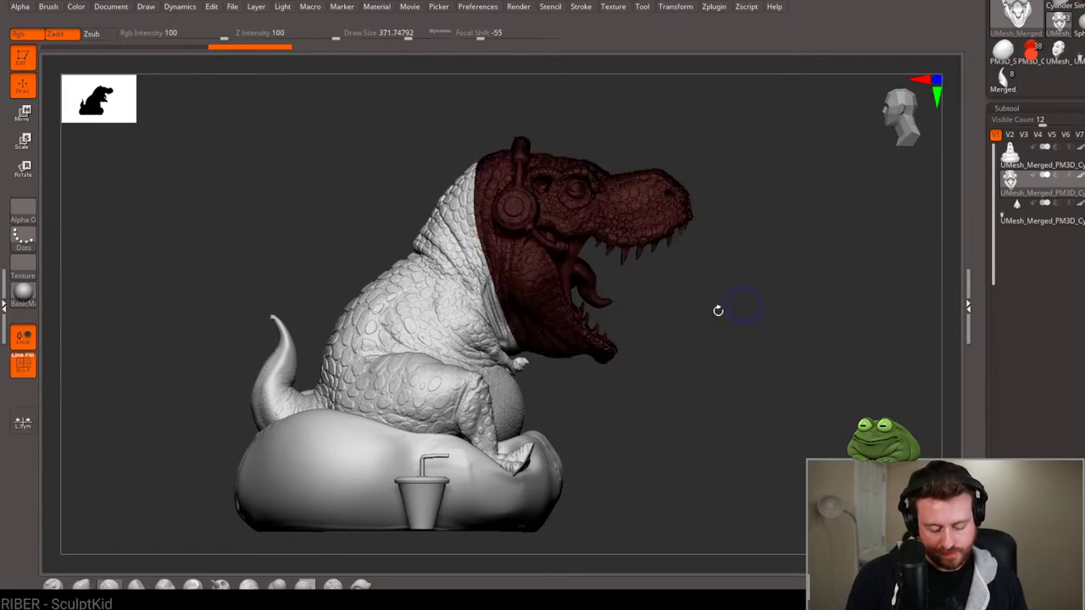
pyautogui.keyDown('ctrl'); pyautogui.click(819, 342); pyautogui.keyUp('ctrl')
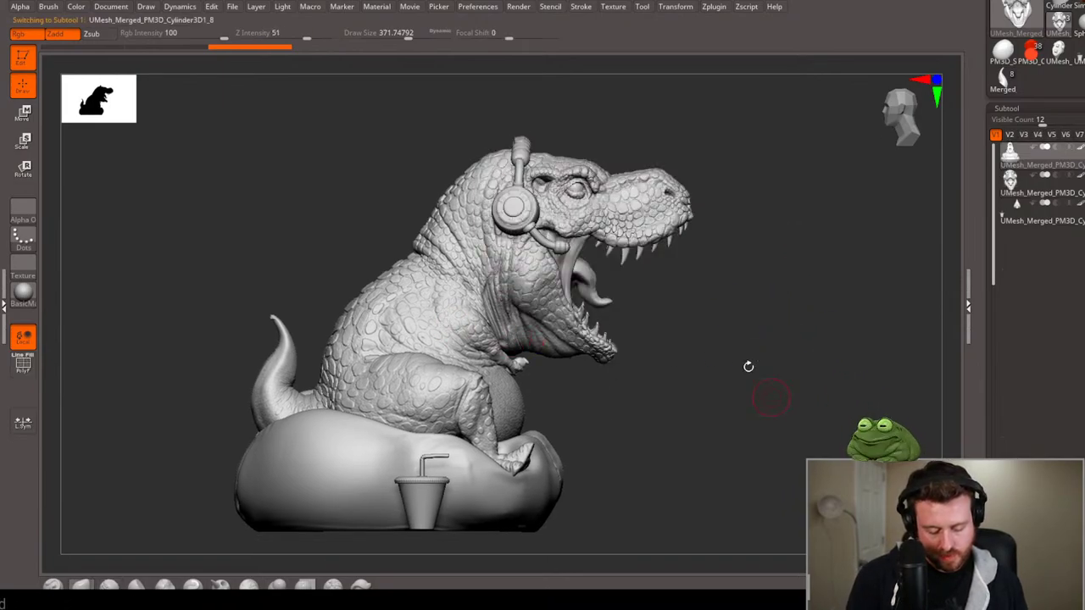
pyautogui.hotkey('ctrl', 'shift', 'a')
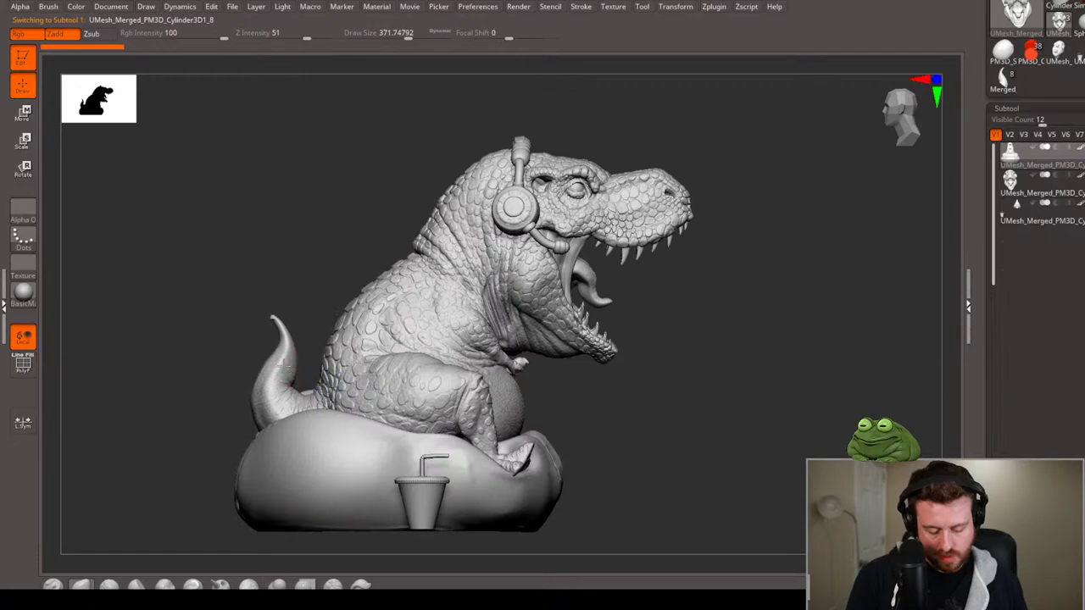
# Hide the upper part of the tail piece and split it into its own subtool.
pyautogui.keyDown('alt'); pyautogui.click(287, 362); pyautogui.keyUp('alt')
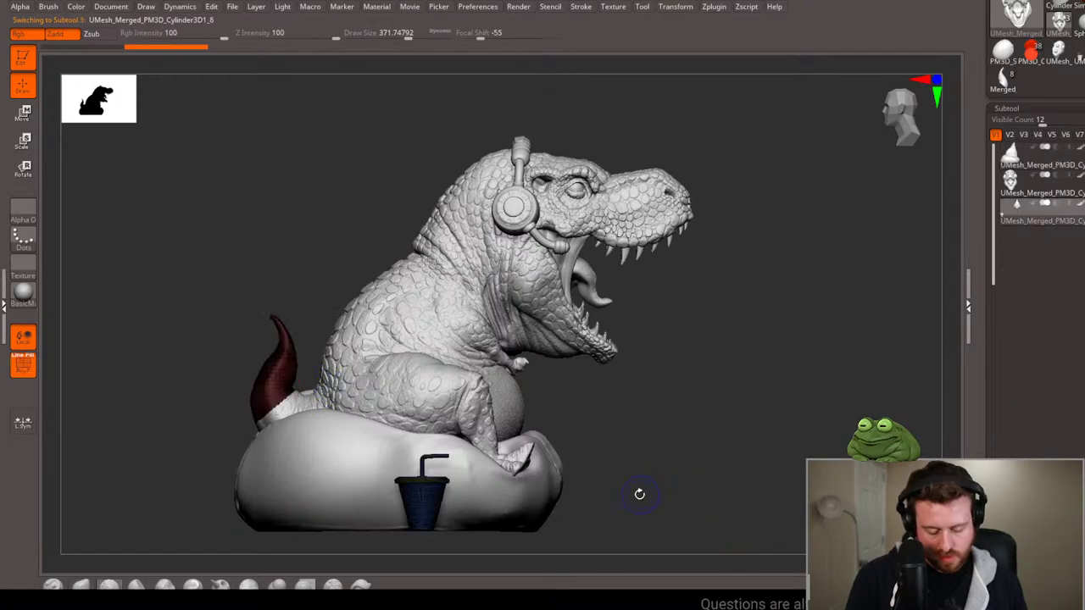
pyautogui.moveTo(639, 494)
pyautogui.mouseDown()
pyautogui.moveTo(634, 506)
pyautogui.moveTo(625, 393)
pyautogui.mouseUp()
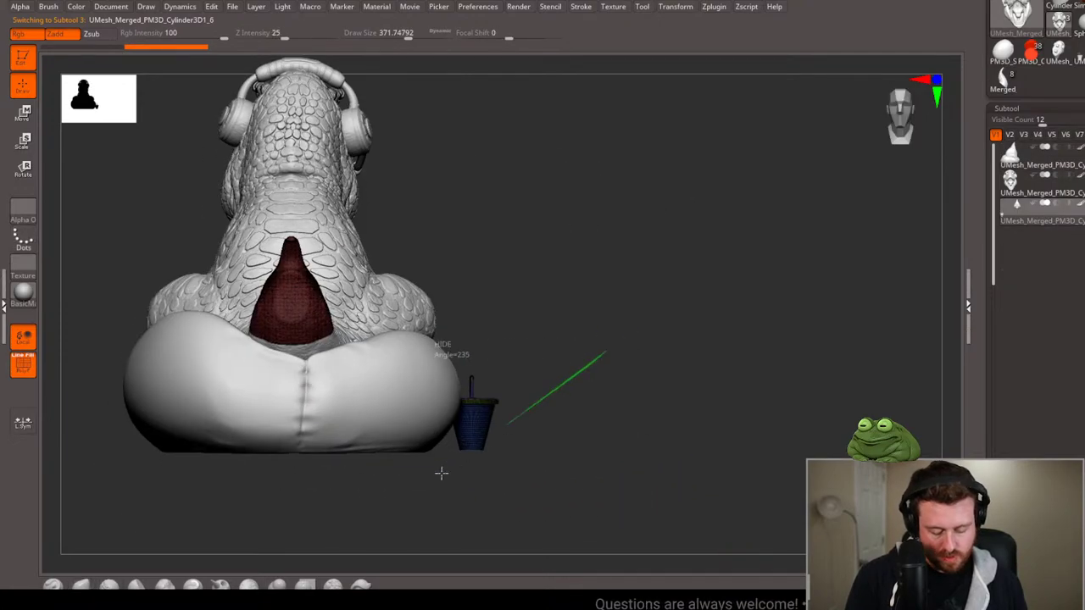
pyautogui.moveTo(441, 473)
pyautogui.keyDown('ctrl'); pyautogui.keyDown('shift'); pyautogui.mouseDown()
pyautogui.moveTo(473, 509)
pyautogui.moveTo(496, 513)
pyautogui.moveTo(405, 460)
pyautogui.moveTo(387, 339)
pyautogui.moveTo(485, 337)
pyautogui.mouseUp(); pyautogui.keyUp('shift'); pyautogui.keyUp('ctrl')
pyautogui.scroll(-3, 1017, 255)
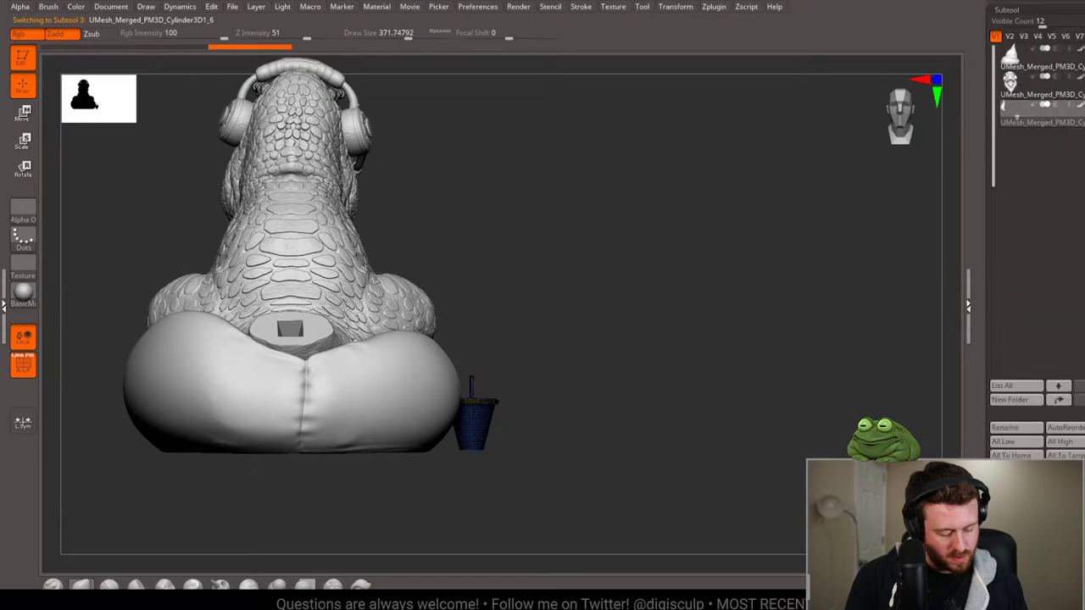
pyautogui.scroll(-3, 1002, 315)
pyautogui.click(1002, 273)
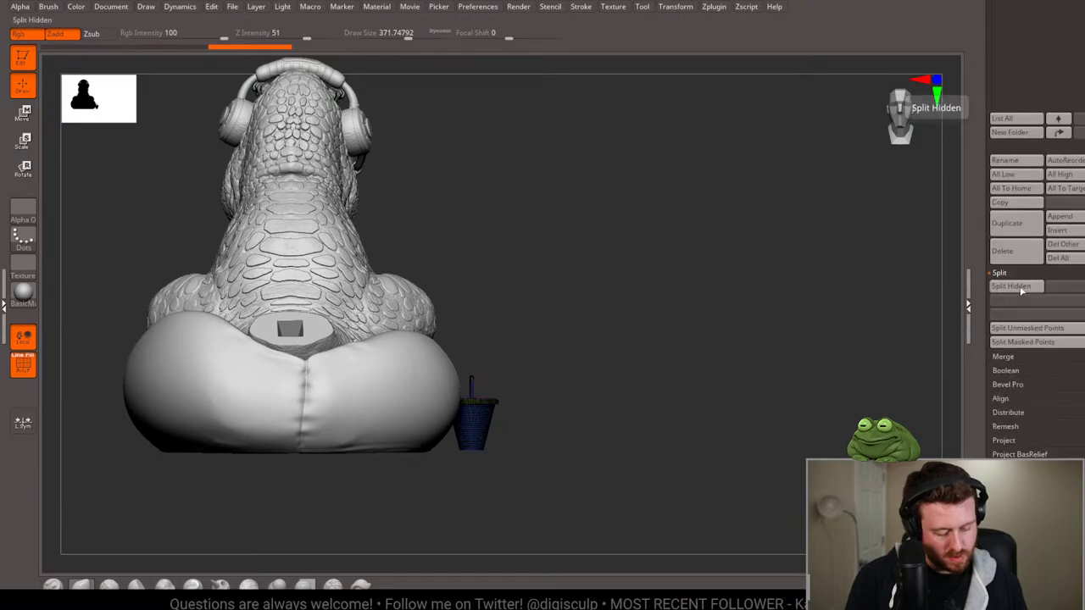
pyautogui.click(1017, 287)
# Select the body-and-beanbag subtool and check its mesh with PolyF from several angles.
pyautogui.moveTo(657, 345)
pyautogui.mouseDown()
pyautogui.moveTo(642, 347)
pyautogui.moveTo(667, 376)
pyautogui.moveTo(678, 473)
pyautogui.mouseUp()
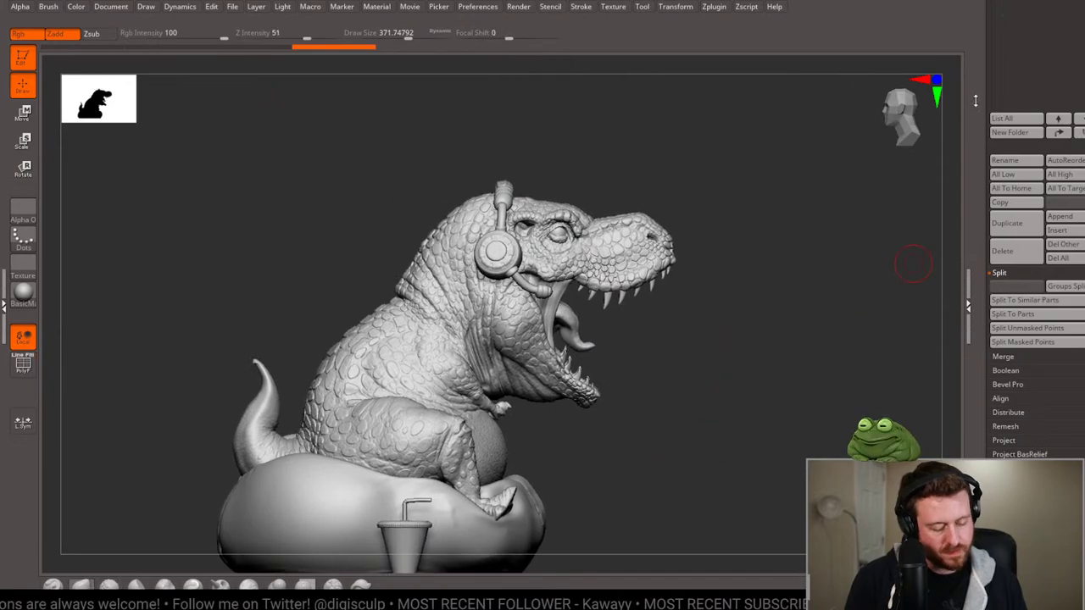
pyautogui.scroll(5, 1026, 305)
pyautogui.scroll(5, 1025, 305)
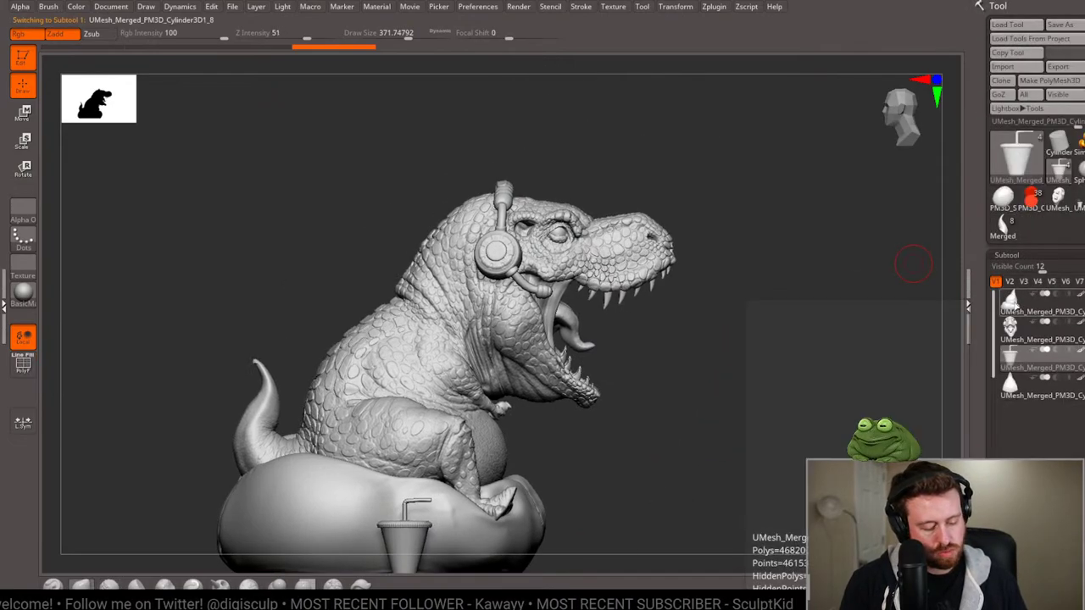
pyautogui.click(1013, 304)
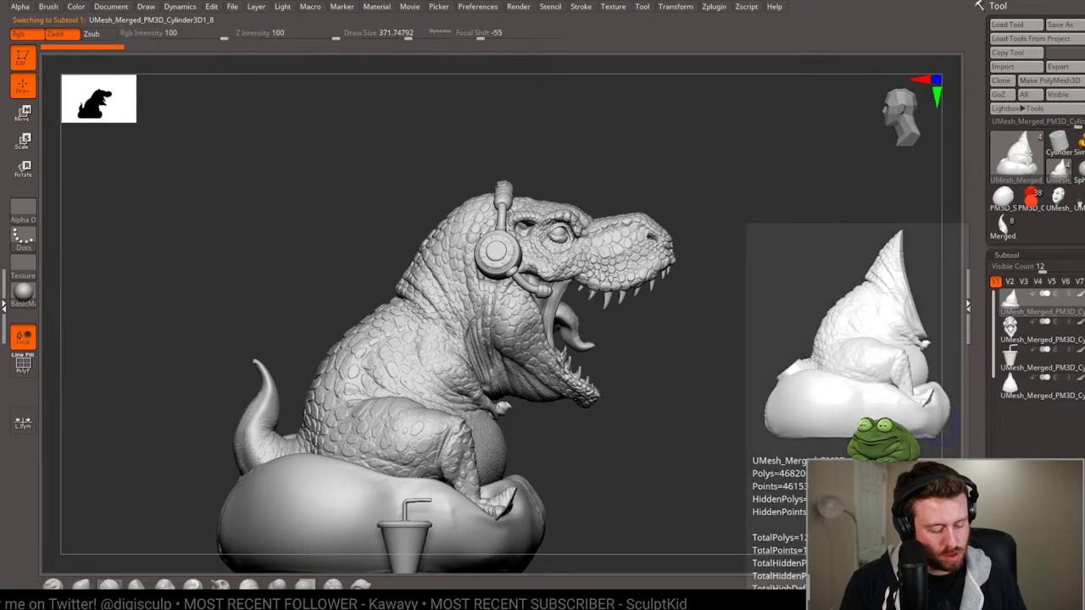
pyautogui.moveTo(932, 398); pyautogui.dragTo(664, 388)
pyautogui.hotkey('shift', 'f')
pyautogui.moveTo(768, 297); pyautogui.dragTo(746, 303)
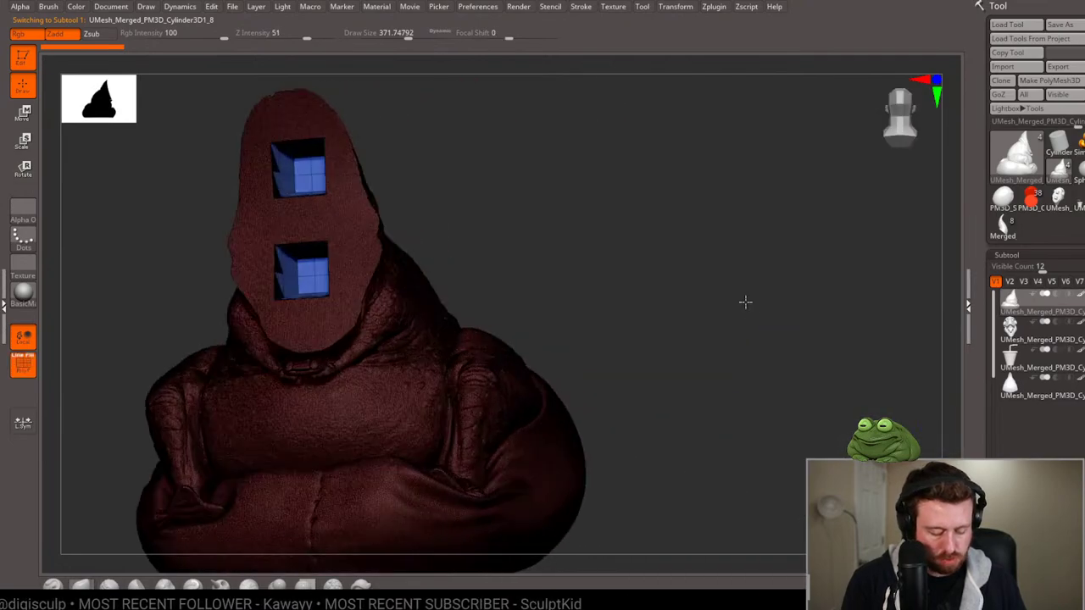
pyautogui.moveTo(659, 276)
pyautogui.mouseDown()
pyautogui.moveTo(719, 268)
pyautogui.moveTo(670, 303)
pyautogui.mouseUp()
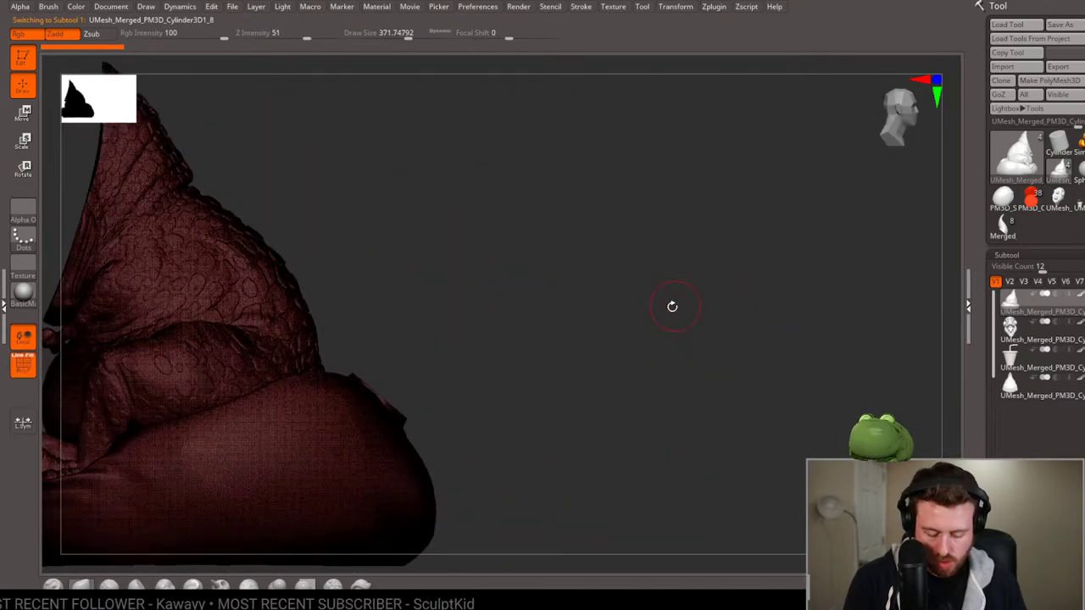
pyautogui.press('f')
pyautogui.moveTo(885, 296)
pyautogui.mouseDown()
pyautogui.moveTo(721, 305)
pyautogui.moveTo(828, 275)
pyautogui.mouseUp()
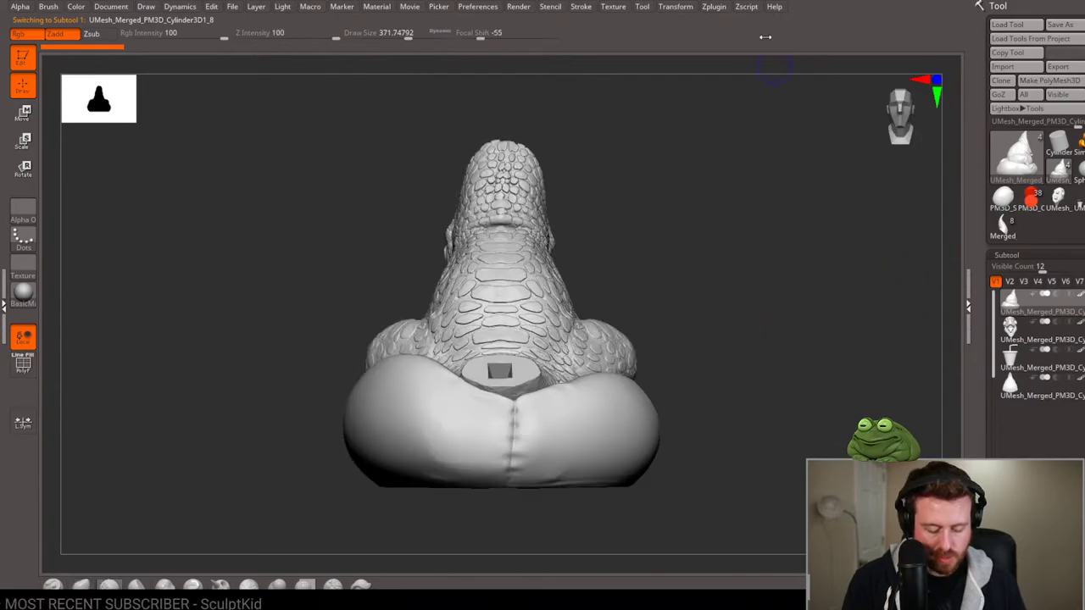
# Decimate the body-and-beanbag piece from a straight back view using Decimation Master.
pyautogui.click(753, 11)
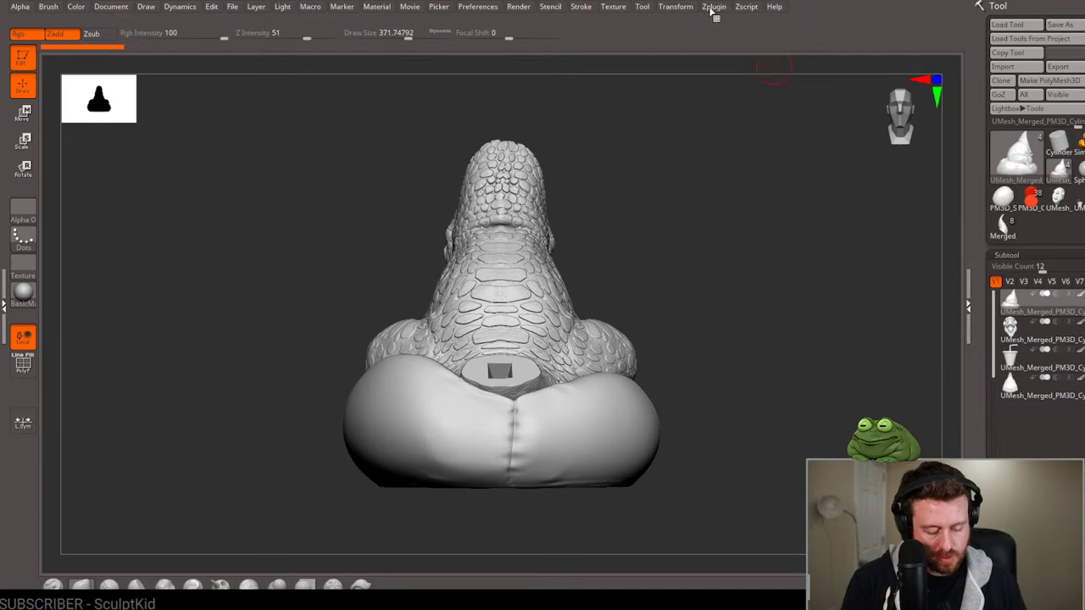
pyautogui.click(713, 7)
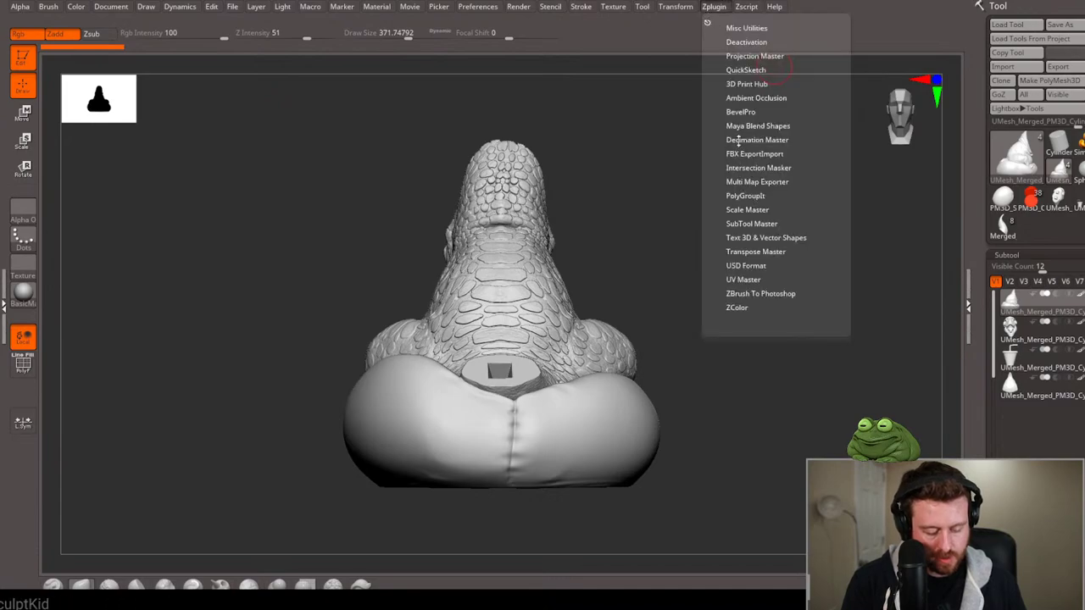
pyautogui.click(737, 142)
pyautogui.click(746, 174)
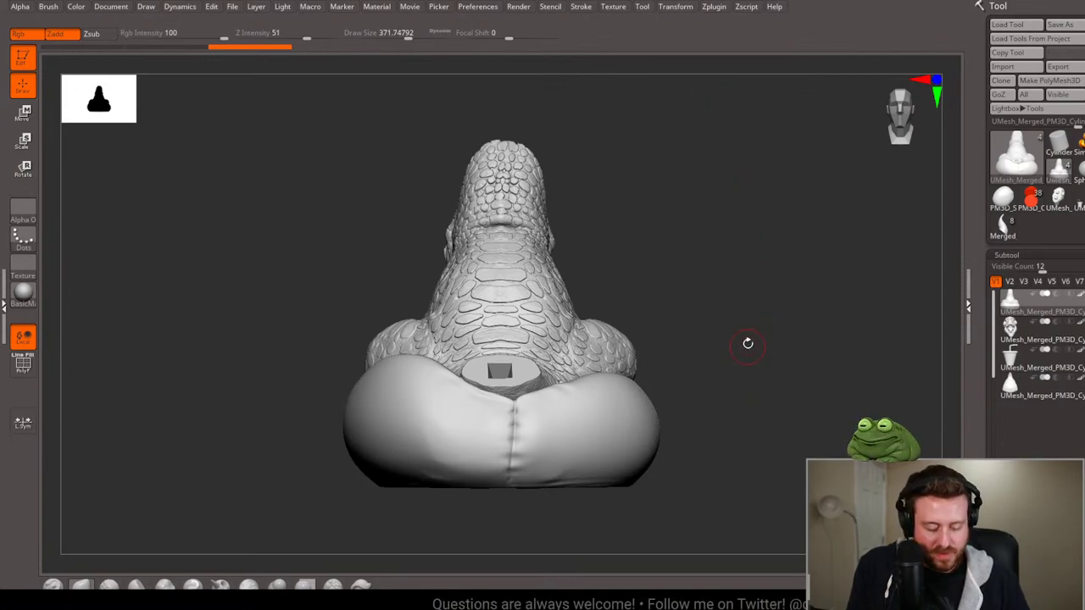
# Check the decimated body's wireframe from several angles, then select the head subtool.
pyautogui.moveTo(746, 342); pyautogui.dragTo(754, 342)
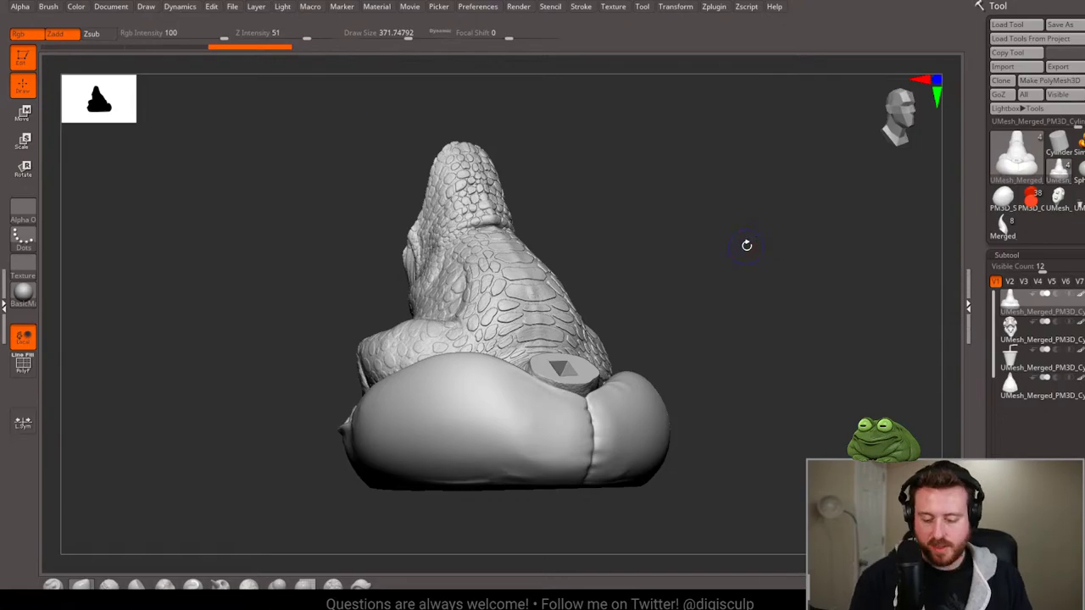
pyautogui.hotkey('shift', 'f')
pyautogui.scroll(5, 762, 294)
pyautogui.moveTo(763, 293)
pyautogui.mouseDown()
pyautogui.moveTo(819, 288)
pyautogui.moveTo(805, 230)
pyautogui.moveTo(822, 224)
pyautogui.moveTo(859, 274)
pyautogui.moveTo(824, 273)
pyautogui.mouseUp()
pyautogui.hotkey('shift', 'f')
pyautogui.hotkey('shift', 'f')
pyautogui.moveTo(853, 327)
pyautogui.mouseDown()
pyautogui.moveTo(805, 223)
pyautogui.moveTo(804, 254)
pyautogui.mouseUp()
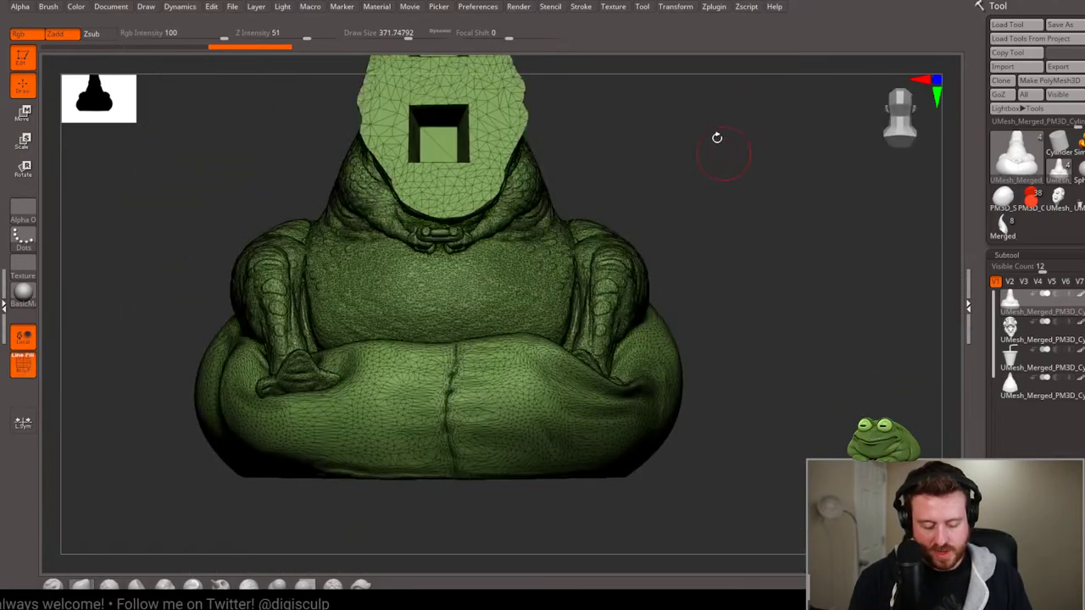
pyautogui.moveTo(717, 138)
pyautogui.mouseDown()
pyautogui.moveTo(727, 215)
pyautogui.moveTo(723, 206)
pyautogui.moveTo(797, 259)
pyautogui.moveTo(729, 327)
pyautogui.mouseUp()
pyautogui.hotkey('shift', 'f')
pyautogui.hotkey('shift', 'f')
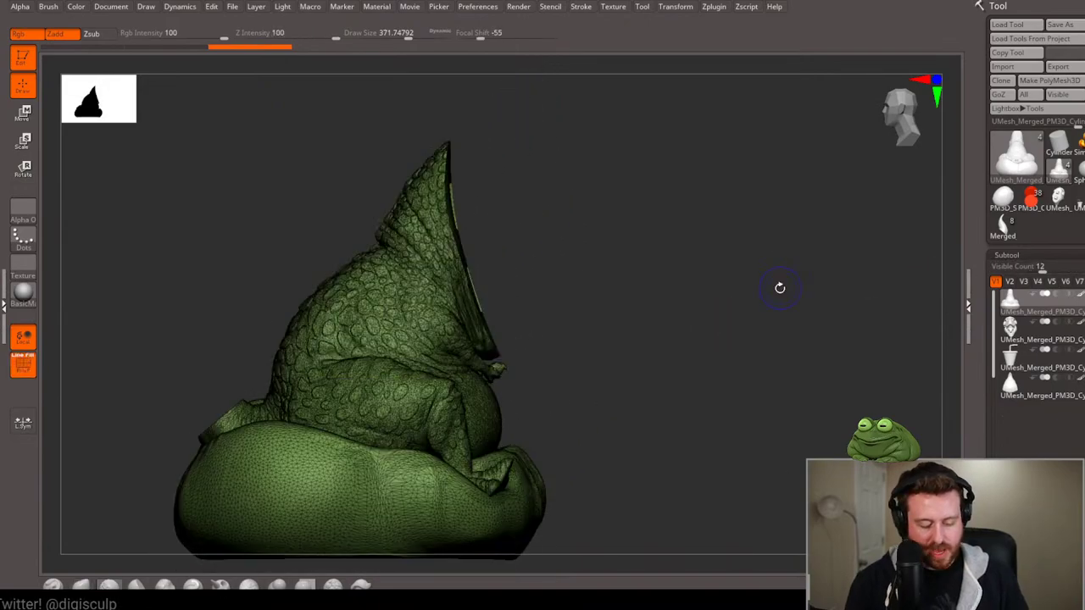
pyautogui.hotkey('shift', 'f')
pyautogui.hotkey('shift', 'f')
pyautogui.hotkey('shift', 'f')
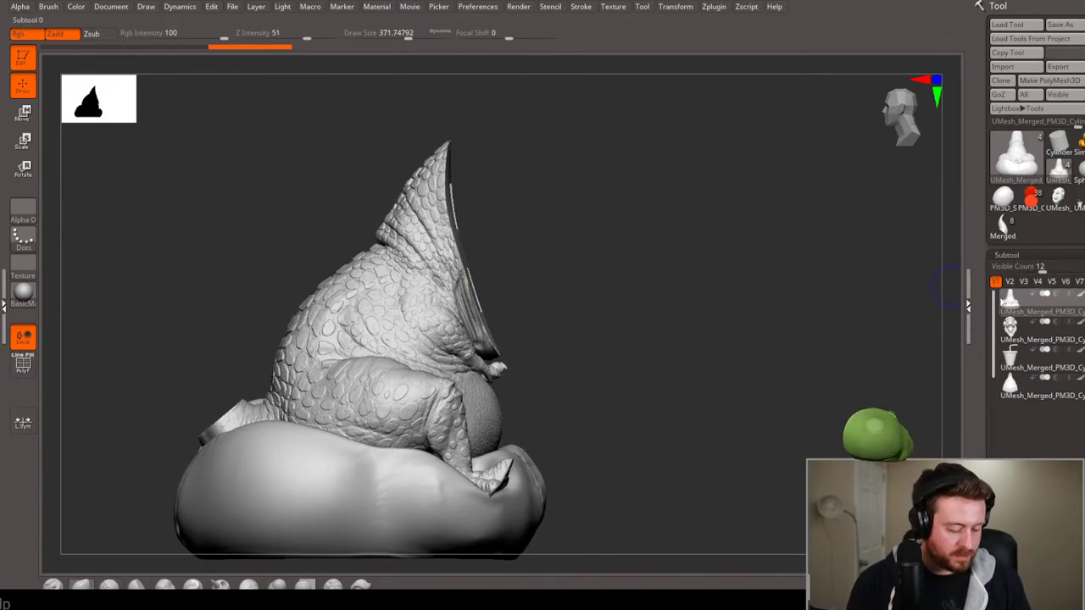
pyautogui.click(1030, 329)
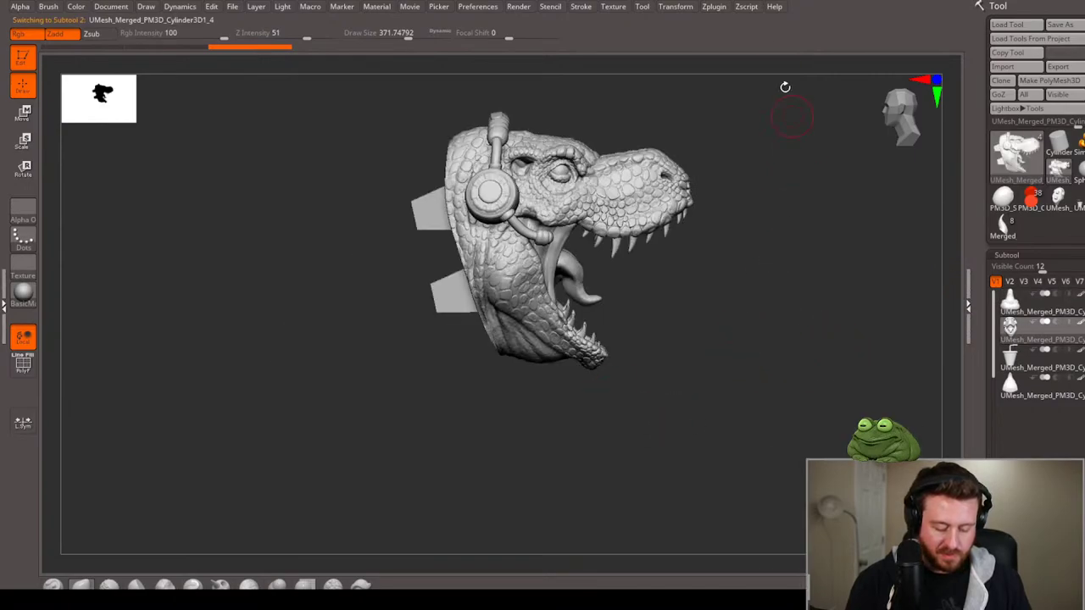
# Apply Decimation Master's 35k points preset to the T-rex head subtool.
pyautogui.click(714, 7)
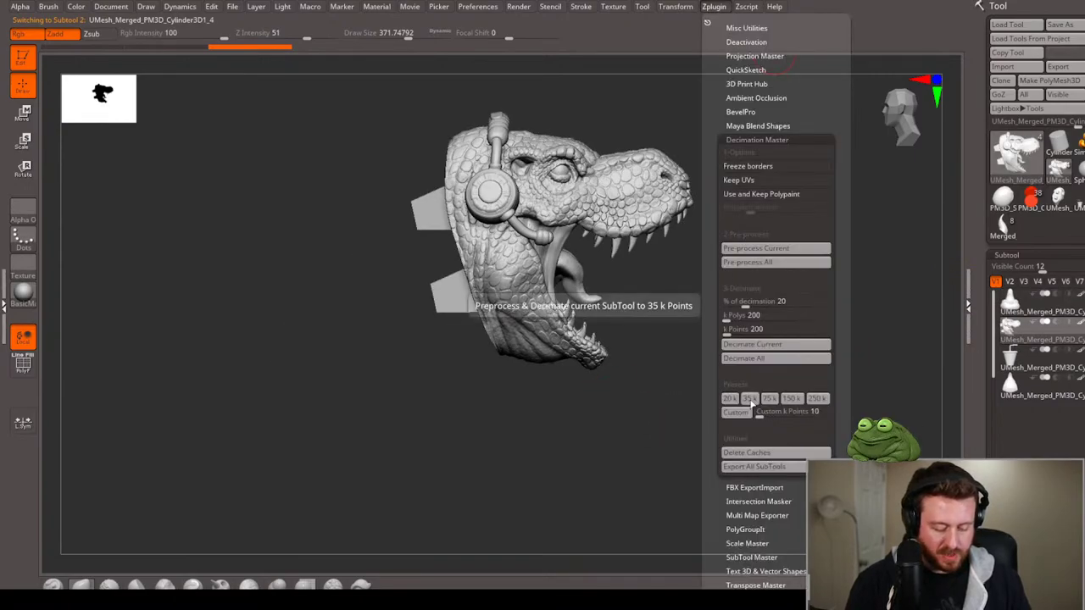
pyautogui.click(751, 400)
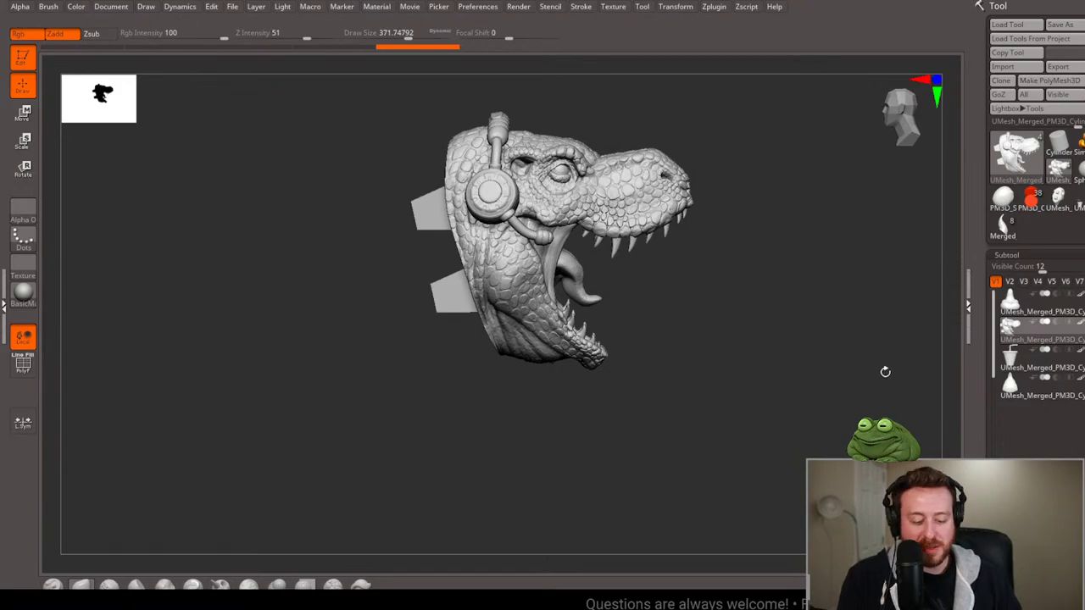
# Inspect the decimated head's wireframe up close and from the front.
pyautogui.moveTo(812, 302)
pyautogui.keyDown('alt'); pyautogui.mouseDown()
pyautogui.moveTo(549, 441)
pyautogui.moveTo(387, 484)
pyautogui.mouseUp(); pyautogui.keyUp('alt')
pyautogui.moveTo(758, 252)
pyautogui.keyDown('alt'); pyautogui.mouseDown()
pyautogui.moveTo(766, 381)
pyautogui.moveTo(921, 347)
pyautogui.mouseUp(); pyautogui.keyUp('alt')
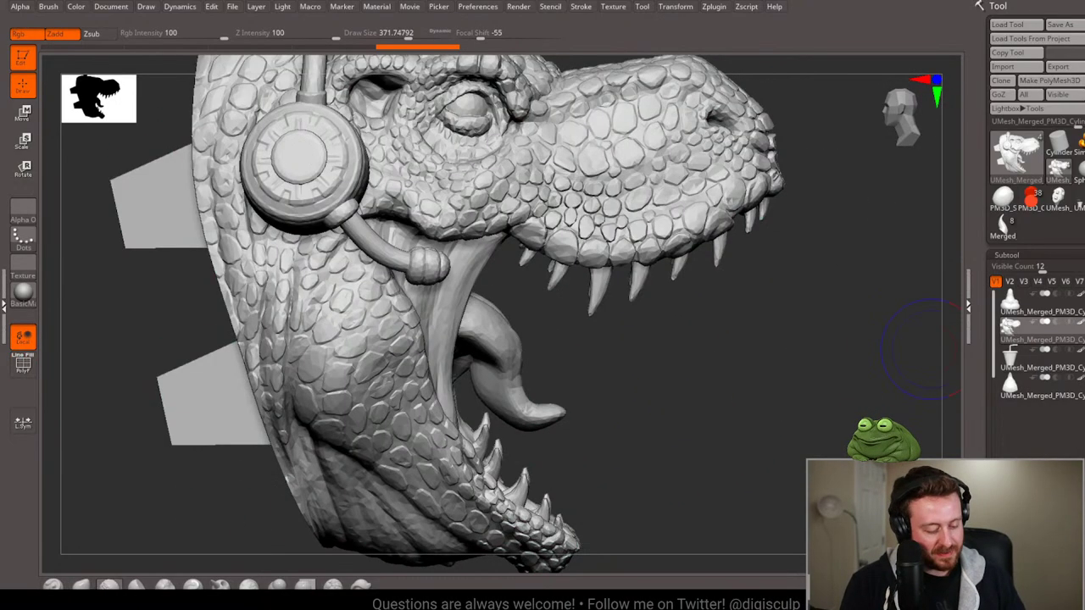
pyautogui.keyDown('ctrl'); pyautogui.keyDown('shift'); pyautogui.click(922, 347); pyautogui.keyUp('shift'); pyautogui.keyUp('ctrl')
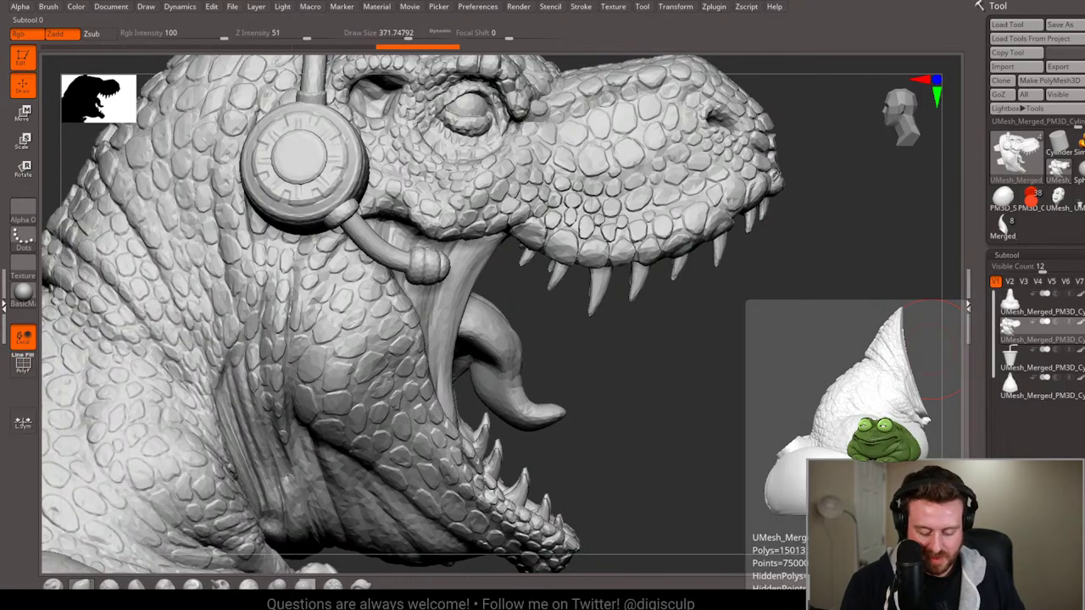
pyautogui.hotkey('shift', 'f')
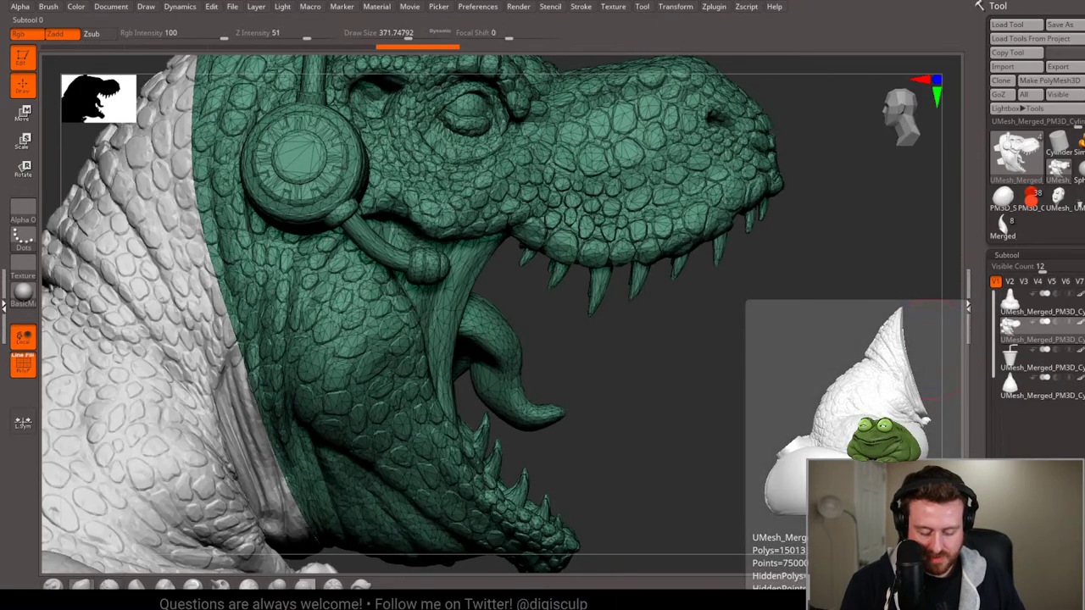
pyautogui.hotkey('ctrl', 'z')
pyautogui.hotkey('shift', 'f')
pyautogui.hotkey('shift', 'f')
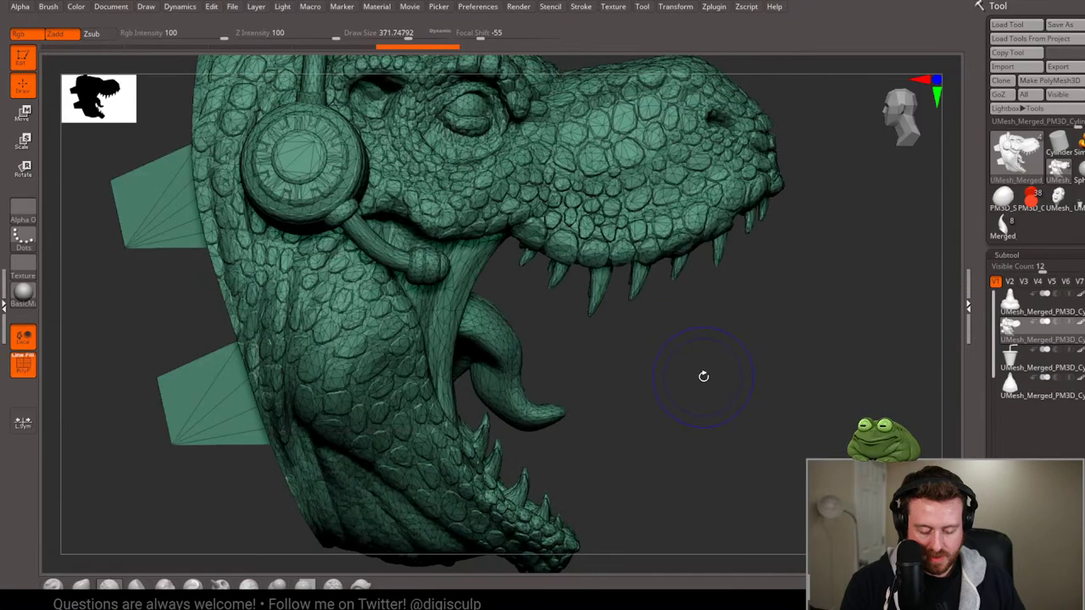
pyautogui.hotkey('shift', 'f')
pyautogui.press('f')
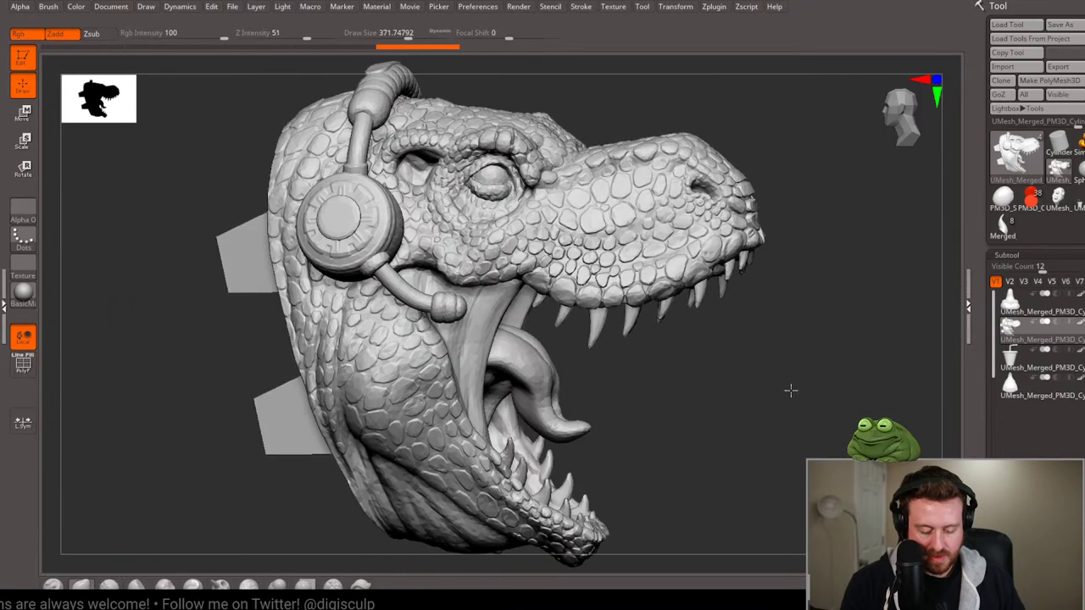
pyautogui.moveTo(790, 390)
pyautogui.keyDown('shift'); pyautogui.mouseDown()
pyautogui.moveTo(751, 388)
pyautogui.moveTo(806, 404)
pyautogui.mouseUp(); pyautogui.keyUp('shift')
pyautogui.press('f')
pyautogui.hotkey('shift', 'f')
pyautogui.hotkey('shift', 'f')
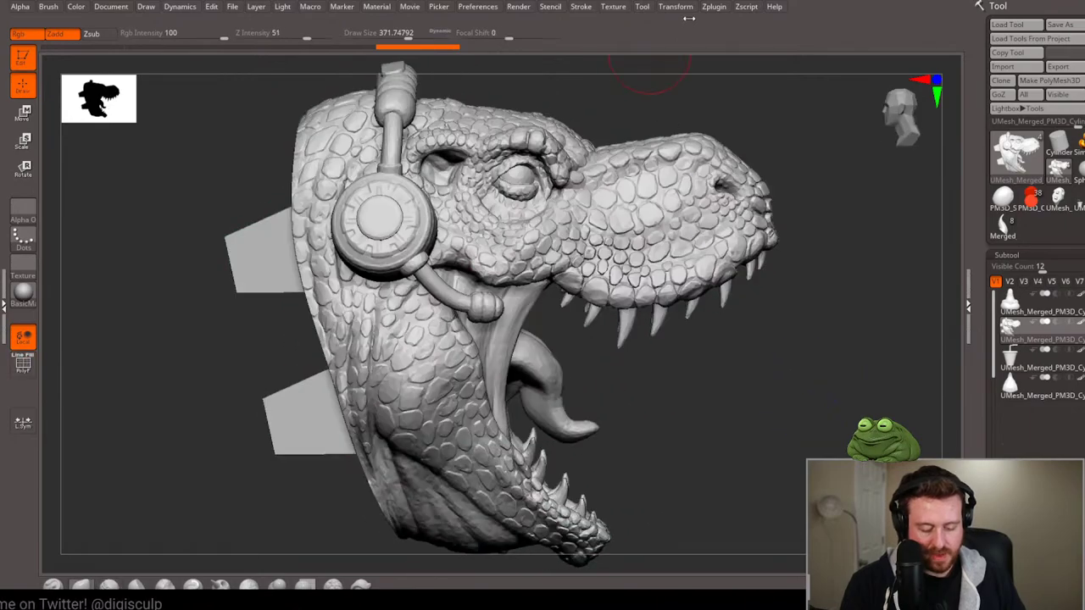
# Check the polygroups on the re-imported T-rex and orbit to view it from behind.
pyautogui.click(714, 6)
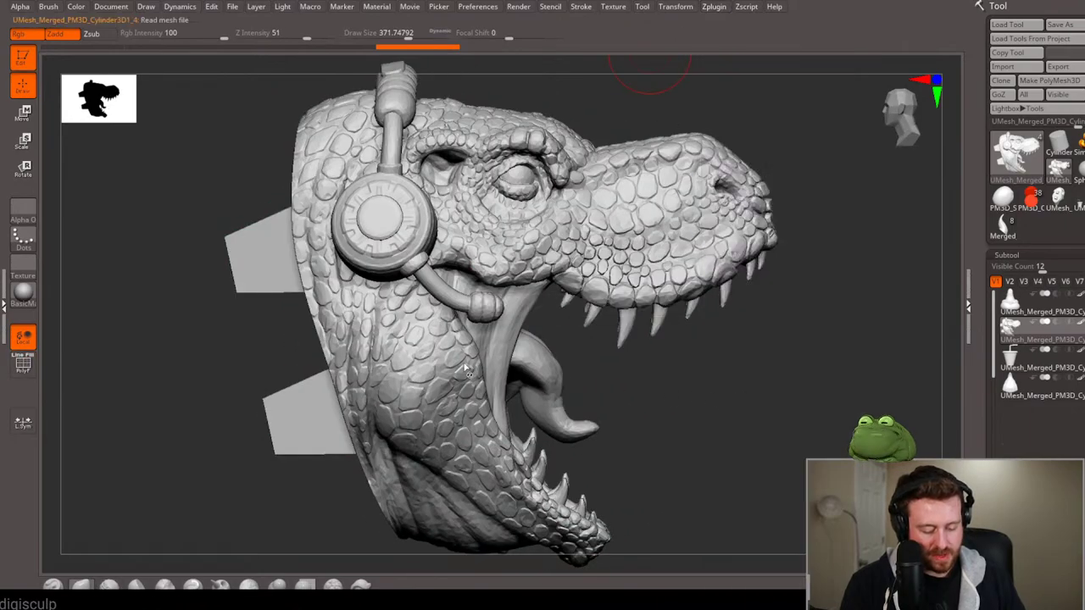
pyautogui.hotkey('shift', 'f')
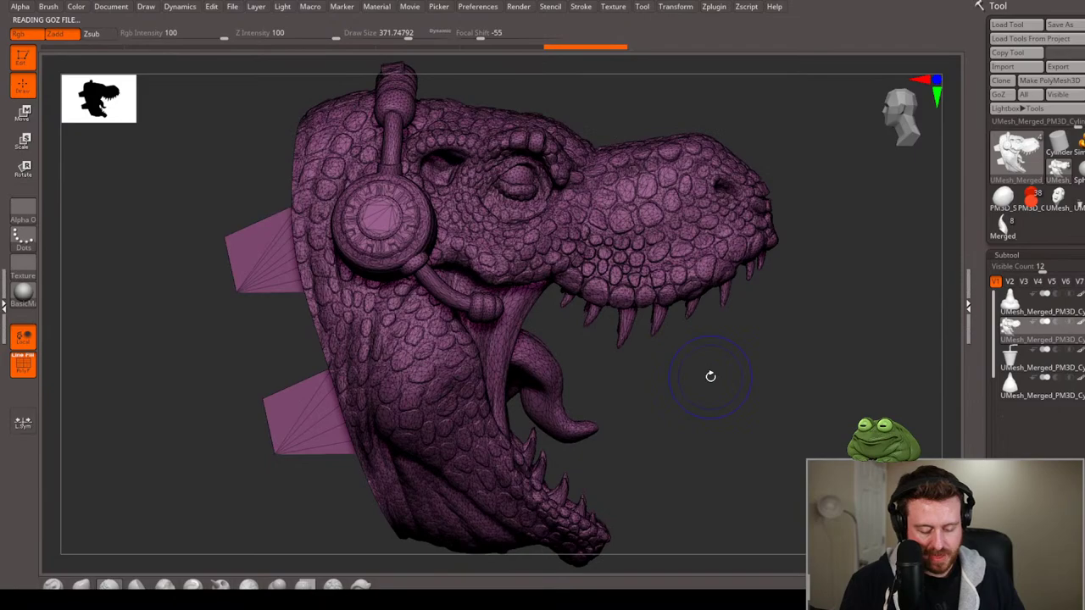
pyautogui.hotkey('shift', 'f')
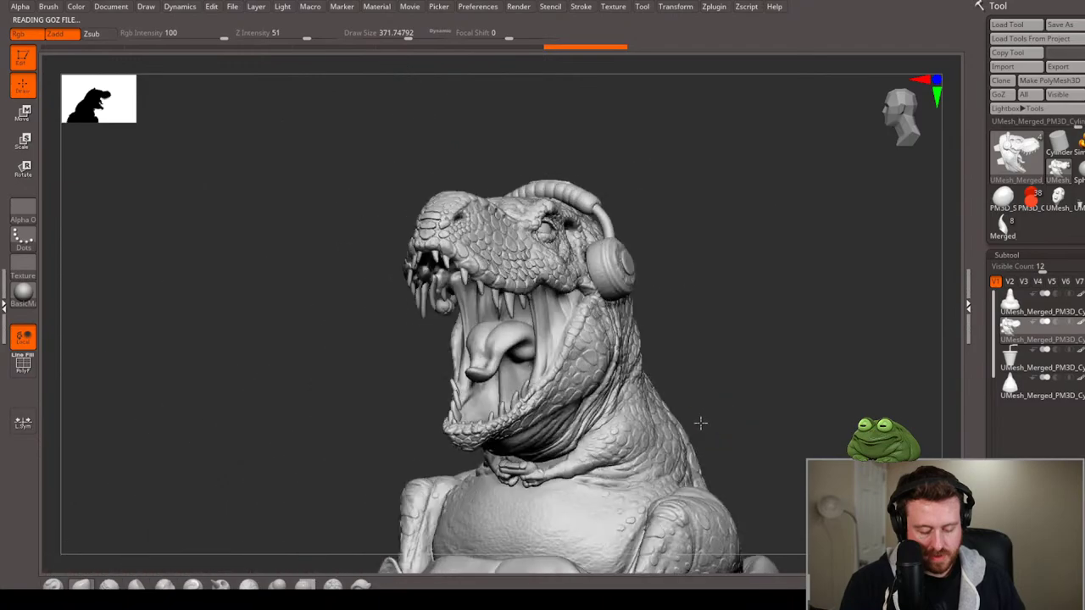
pyautogui.moveTo(700, 422)
pyautogui.mouseDown()
pyautogui.moveTo(758, 309)
pyautogui.moveTo(780, 308)
pyautogui.mouseUp()
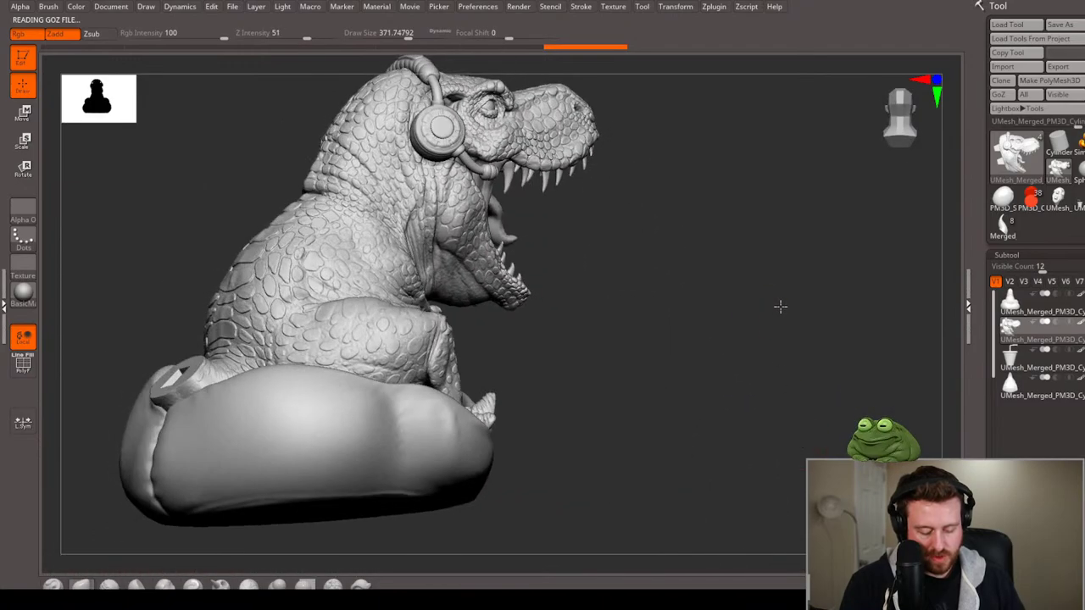
pyautogui.moveTo(683, 283)
pyautogui.mouseDown()
pyautogui.moveTo(635, 297)
pyautogui.moveTo(806, 324)
pyautogui.moveTo(854, 294)
pyautogui.mouseUp()
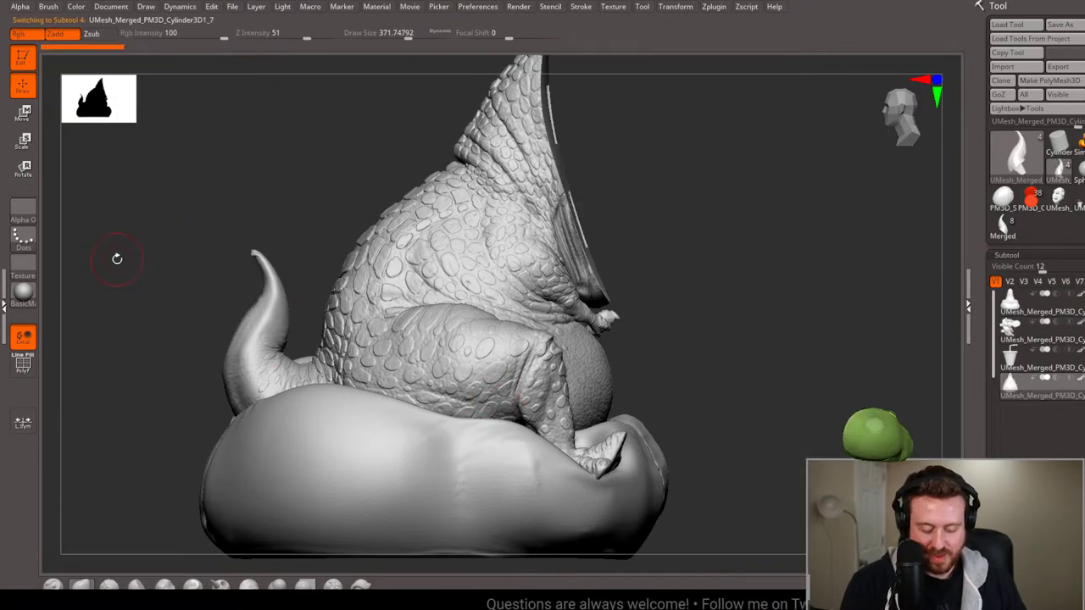
# Zoom in on the tail and beanbag, then decimate the current subtool to 35k points.
pyautogui.keyDown('alt'); pyautogui.moveTo(116, 254); pyautogui.dragTo(436, 254); pyautogui.keyUp('alt')
pyautogui.keyDown('alt'); pyautogui.moveTo(346, 290); pyautogui.dragTo(296, 329); pyautogui.keyUp('alt')
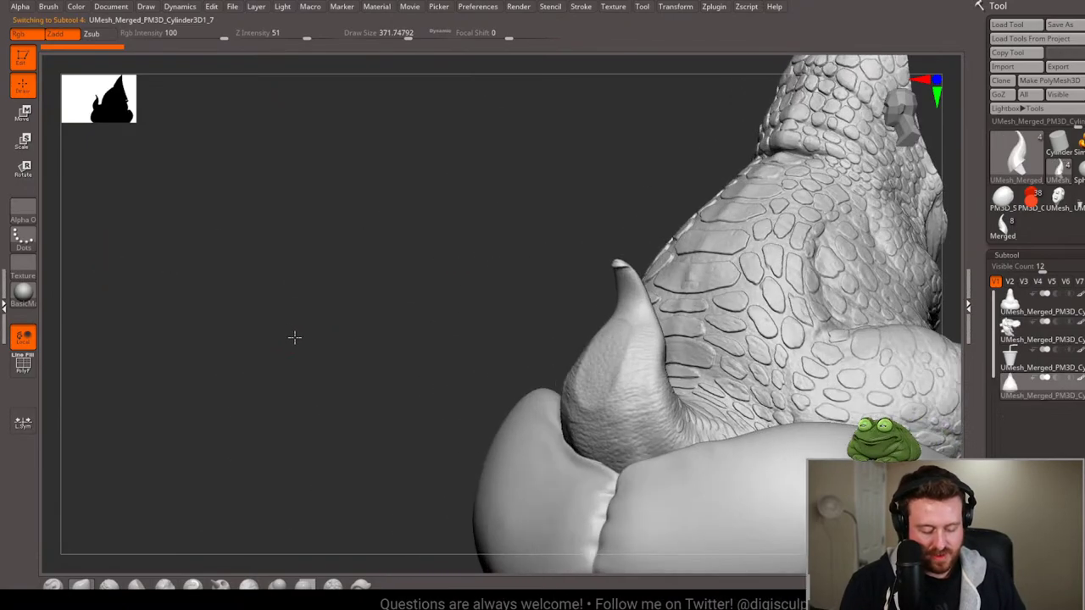
pyautogui.moveTo(545, 359)
pyautogui.keyDown('alt'); pyautogui.mouseDown()
pyautogui.moveTo(206, 259)
pyautogui.moveTo(700, 279)
pyautogui.moveTo(780, 355)
pyautogui.moveTo(698, 106)
pyautogui.mouseUp(); pyautogui.keyUp('alt')
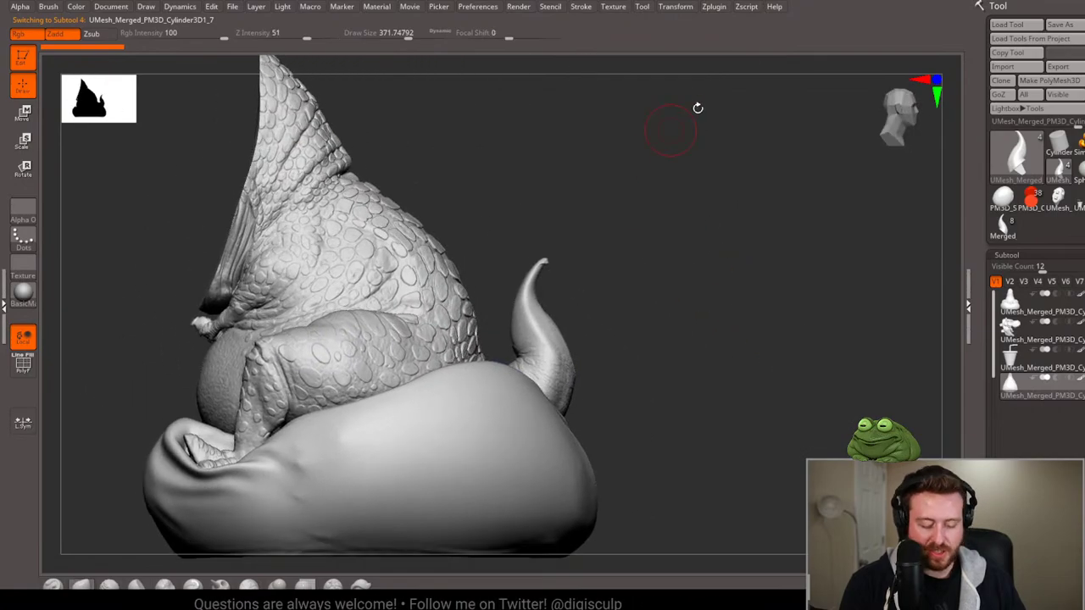
pyautogui.click(714, 6)
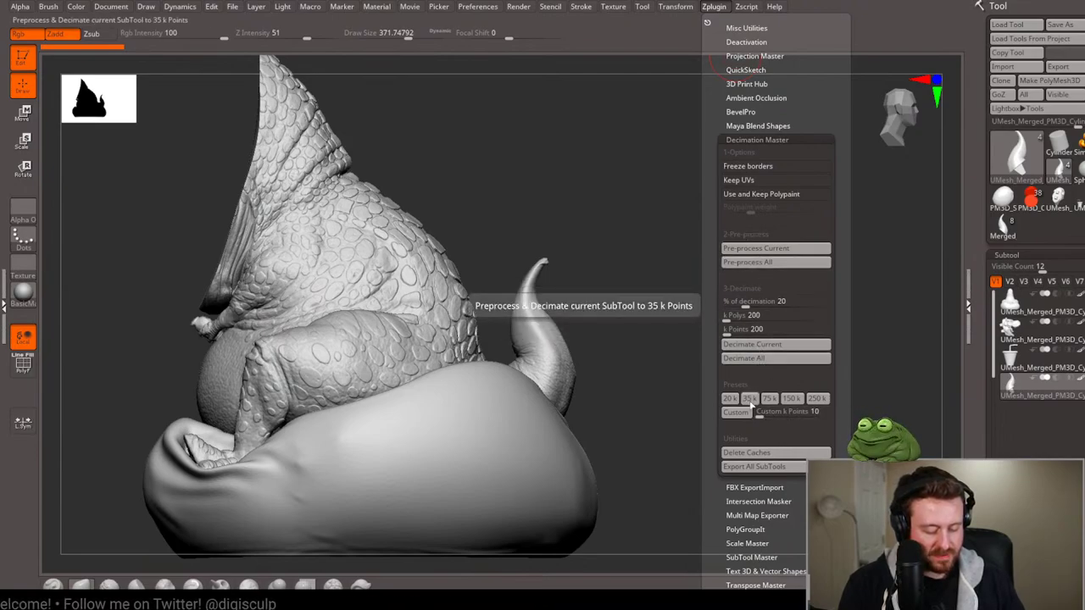
pyautogui.click(750, 400)
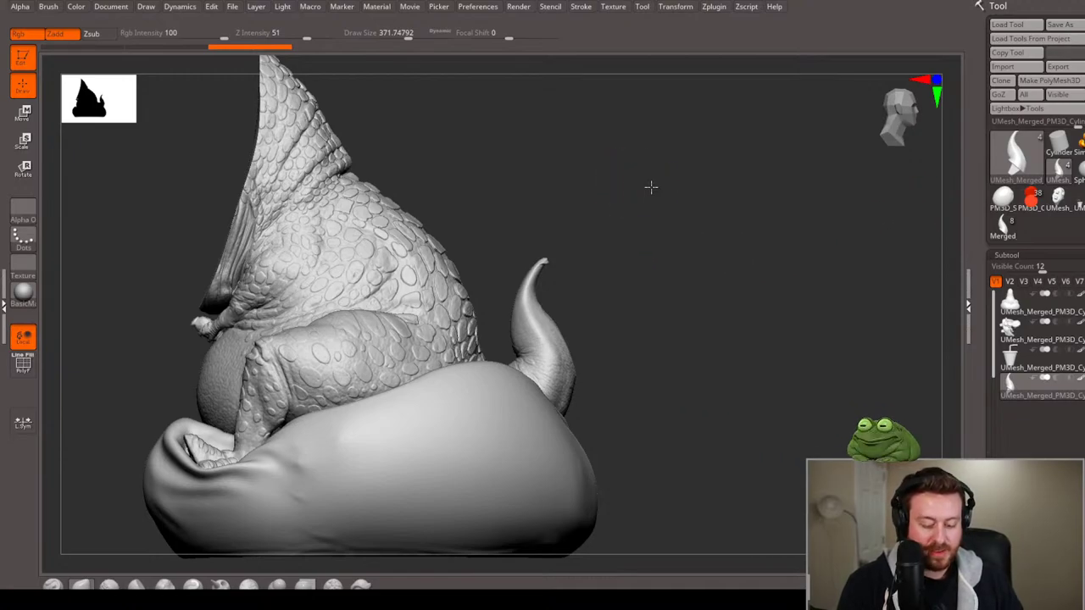
# Select the curled tail subtool and run Decimate Current on it.
pyautogui.moveTo(651, 186); pyautogui.dragTo(701, 236)
pyautogui.keyDown('shift'); pyautogui.moveTo(364, 98); pyautogui.dragTo(376, 97); pyautogui.keyUp('shift')
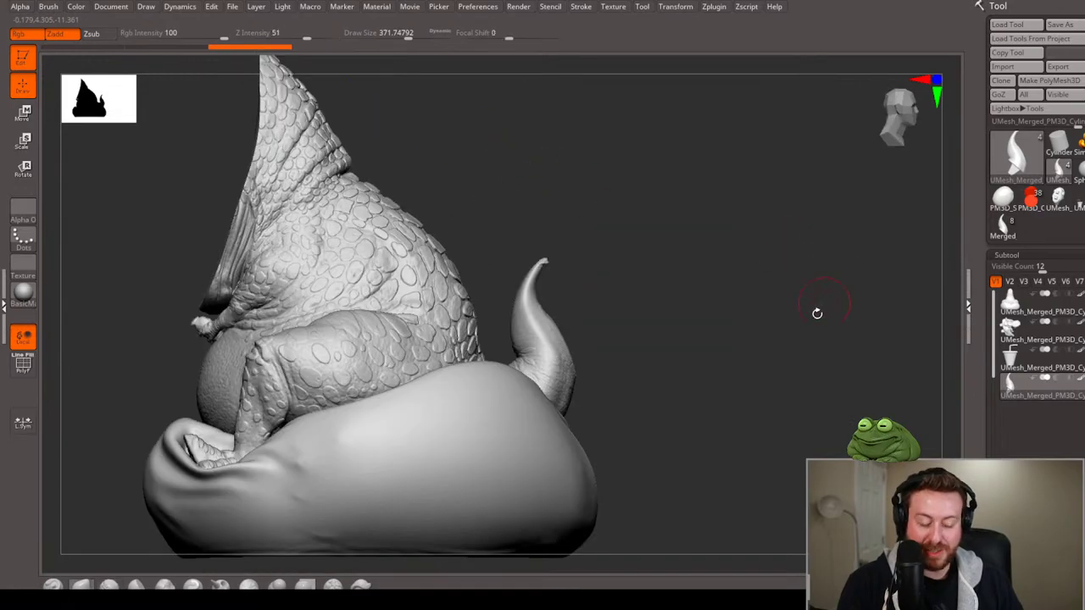
pyautogui.moveTo(819, 311)
pyautogui.keyDown('alt'); pyautogui.mouseDown()
pyautogui.moveTo(780, 220)
pyautogui.moveTo(803, 257)
pyautogui.mouseUp(); pyautogui.keyUp('alt')
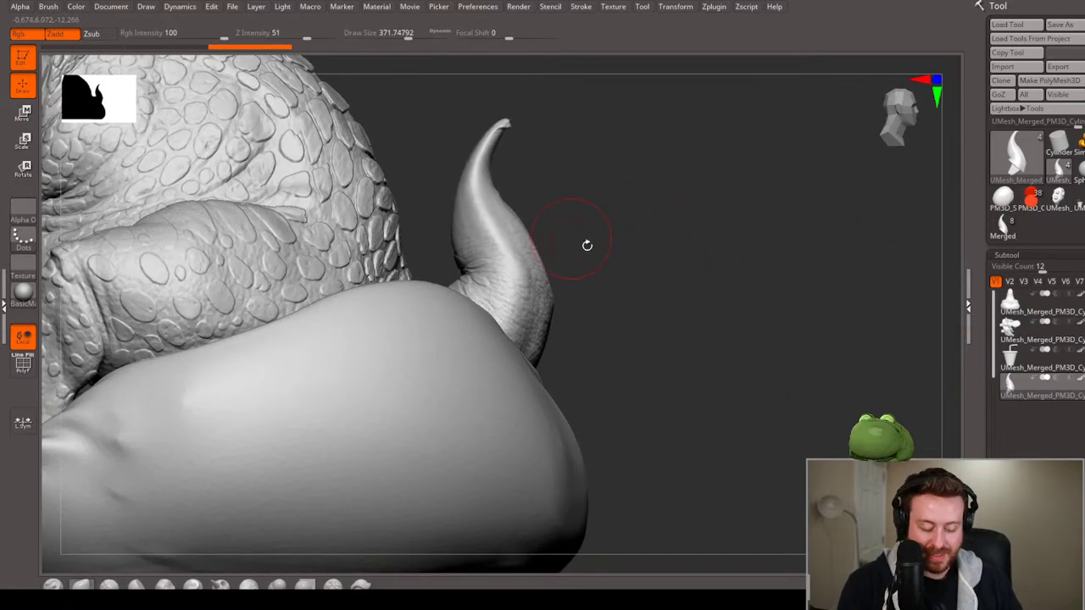
pyautogui.keyDown('alt'); pyautogui.click(555, 261); pyautogui.keyUp('alt')
pyautogui.keyDown('alt'); pyautogui.moveTo(753, 221); pyautogui.dragTo(779, 276); pyautogui.keyUp('alt')
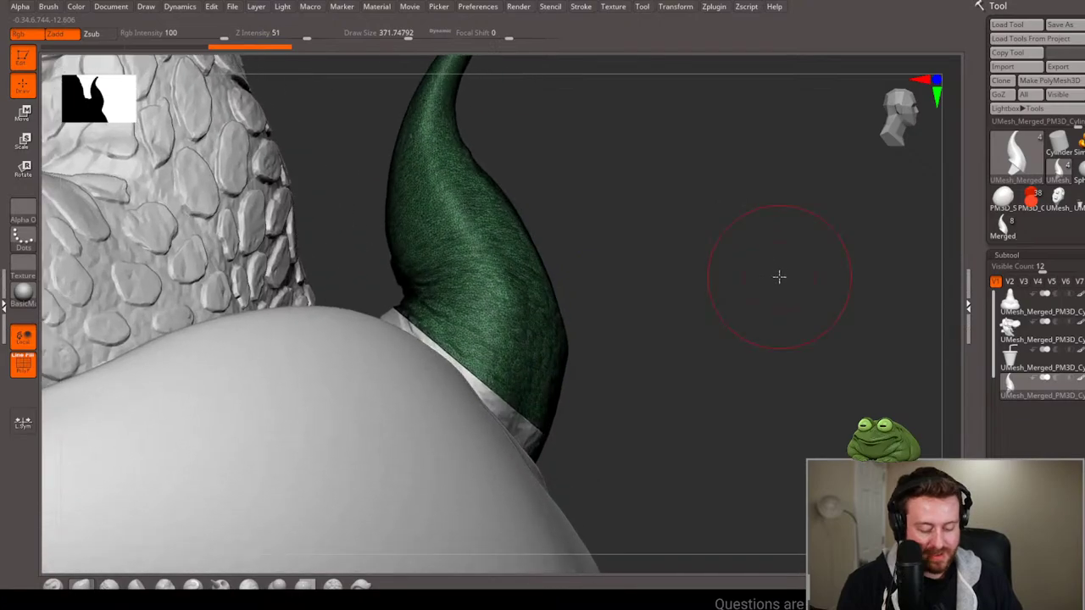
pyautogui.click(723, 18)
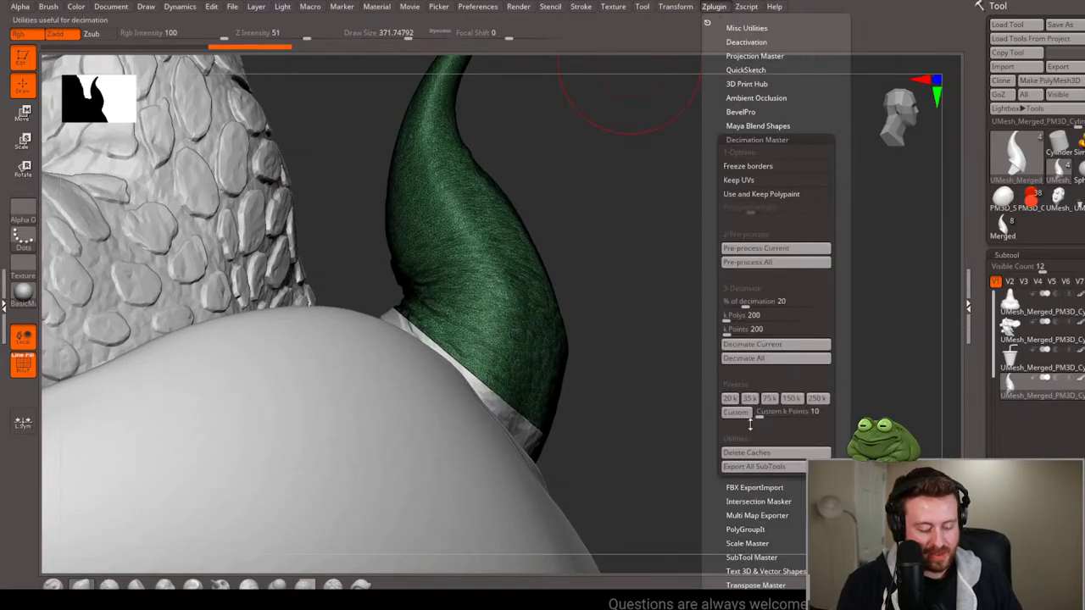
pyautogui.click(776, 345)
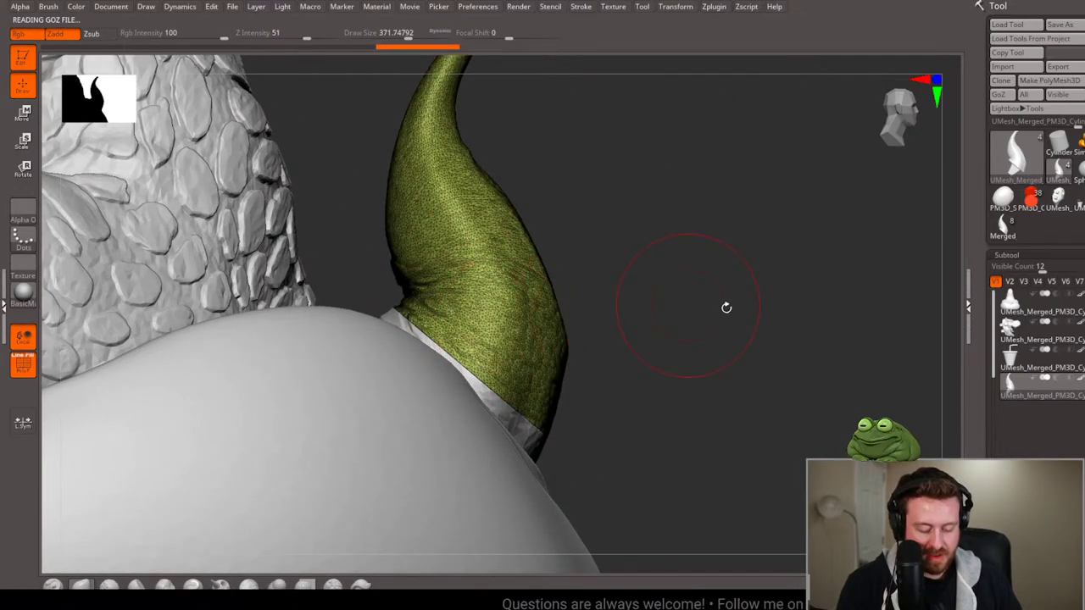
pyautogui.moveTo(727, 308)
pyautogui.keyDown('alt'); pyautogui.mouseDown()
pyautogui.moveTo(675, 296)
pyautogui.moveTo(721, 319)
pyautogui.moveTo(728, 334)
pyautogui.moveTo(710, 339)
pyautogui.moveTo(732, 334)
pyautogui.mouseUp(); pyautogui.keyUp('alt')
pyautogui.keyDown('alt'); pyautogui.moveTo(721, 381); pyautogui.dragTo(780, 305); pyautogui.keyUp('alt')
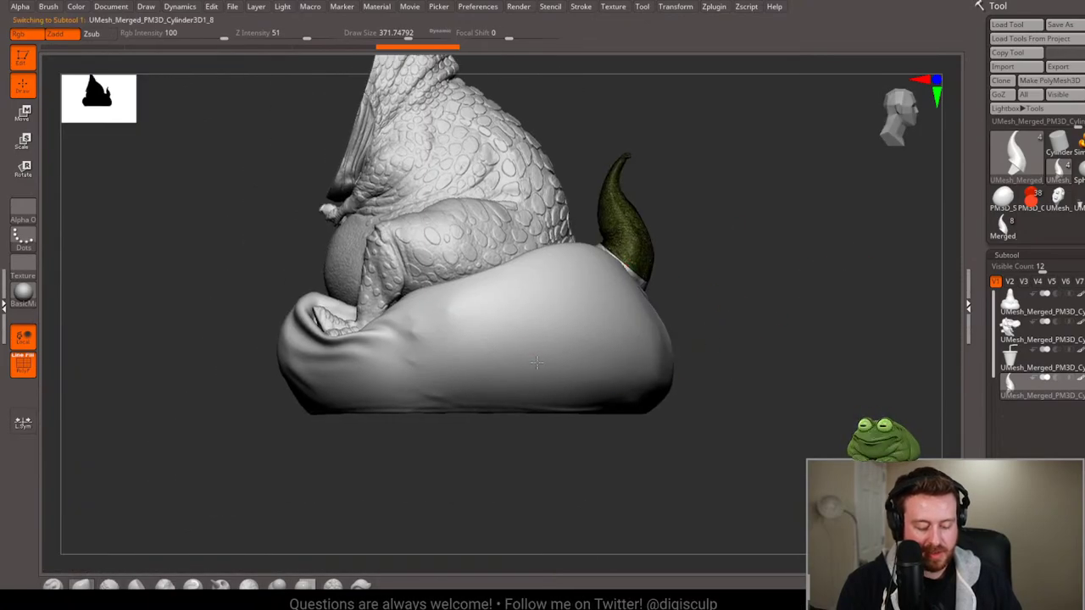
# Select the drink cup subtool and decimate it with Decimation Master.
pyautogui.keyDown('alt'); pyautogui.moveTo(787, 228); pyautogui.dragTo(819, 283); pyautogui.keyUp('alt')
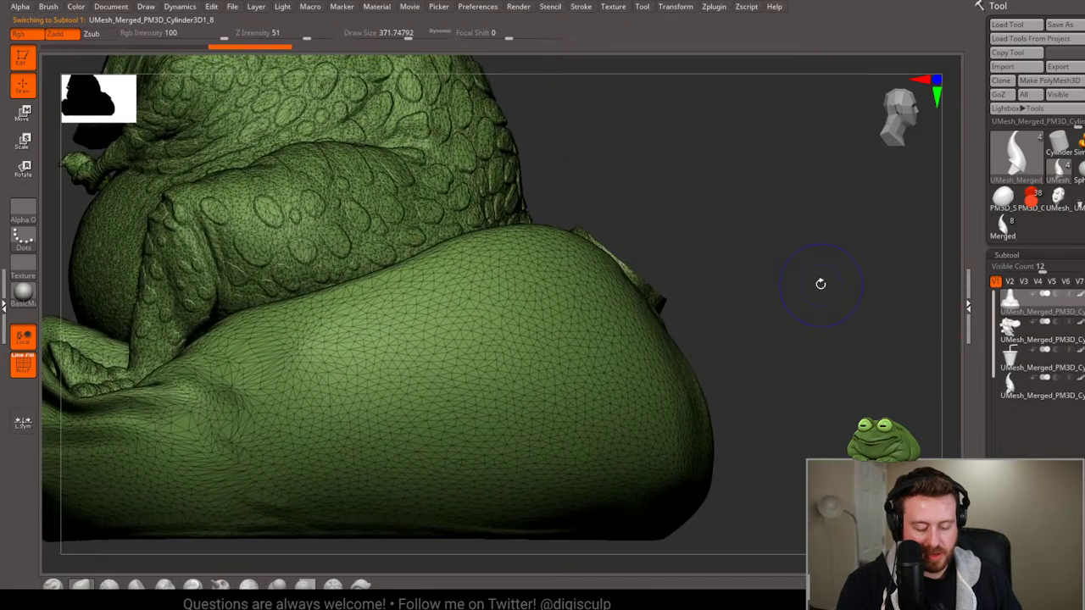
pyautogui.hotkey('shift', 'f')
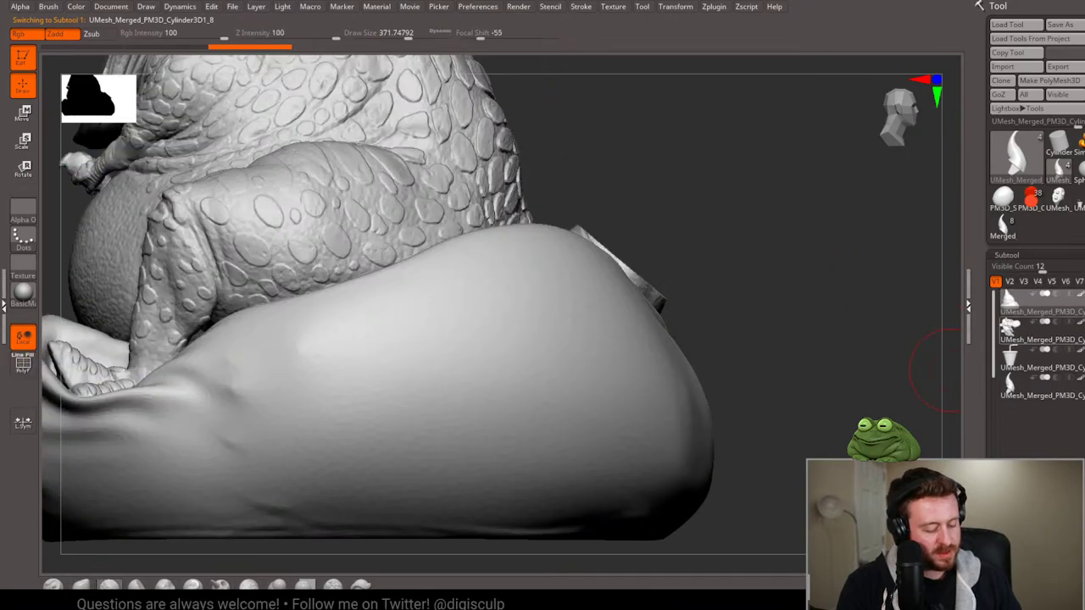
pyautogui.press('f')
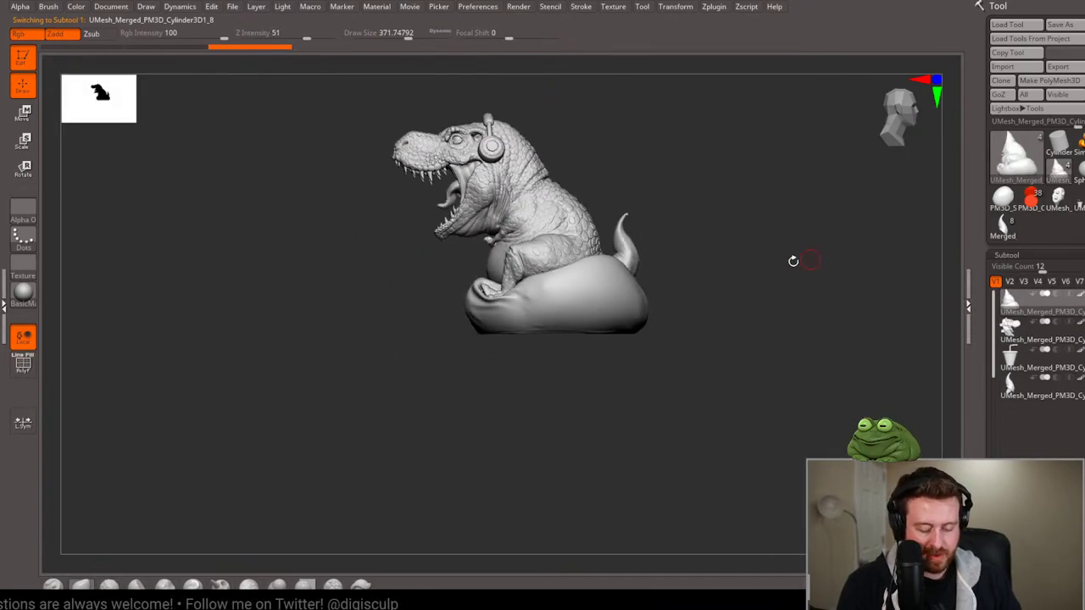
pyautogui.moveTo(794, 259)
pyautogui.mouseDown()
pyautogui.moveTo(814, 271)
pyautogui.moveTo(458, 297)
pyautogui.moveTo(949, 303)
pyautogui.mouseUp()
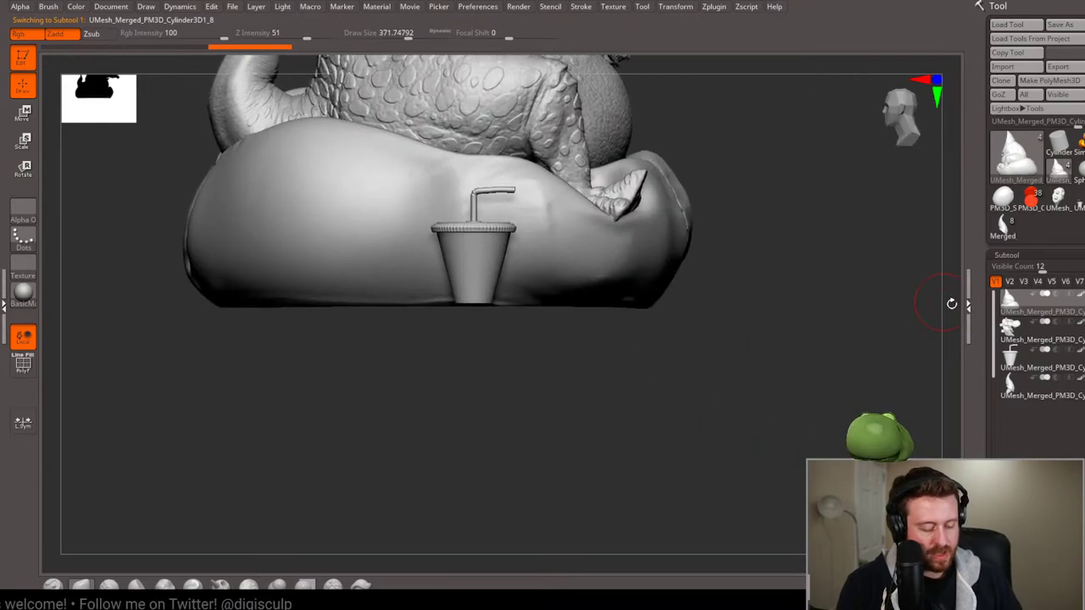
pyautogui.click(1017, 355)
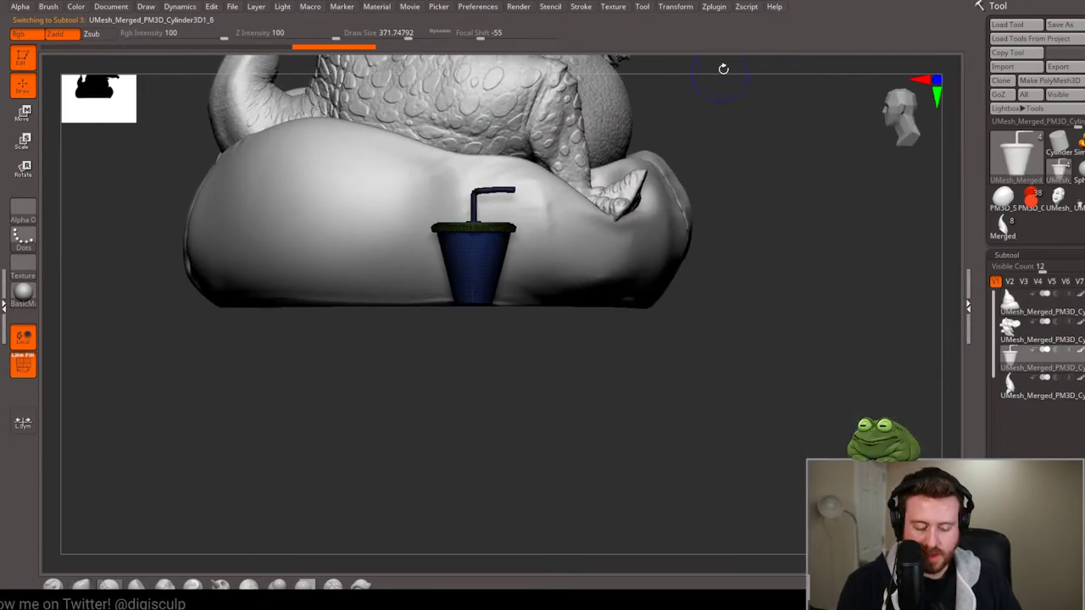
pyautogui.click(715, 8)
pyautogui.click(730, 399)
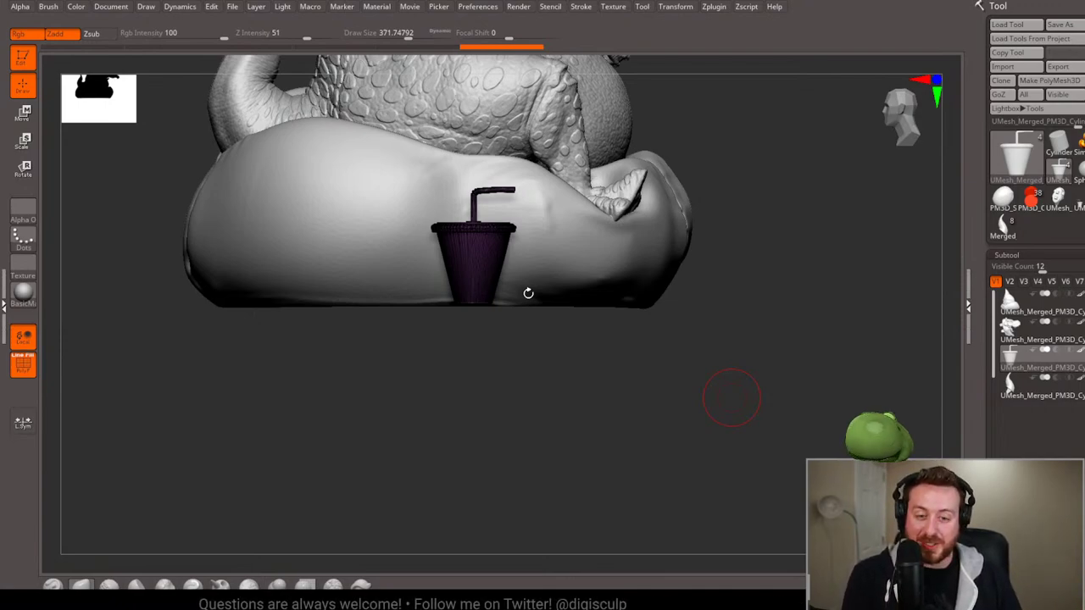
# Toggle PolyF on and off while rotating around the cup to check its polygroups.
pyautogui.hotkey('shift', 'f')
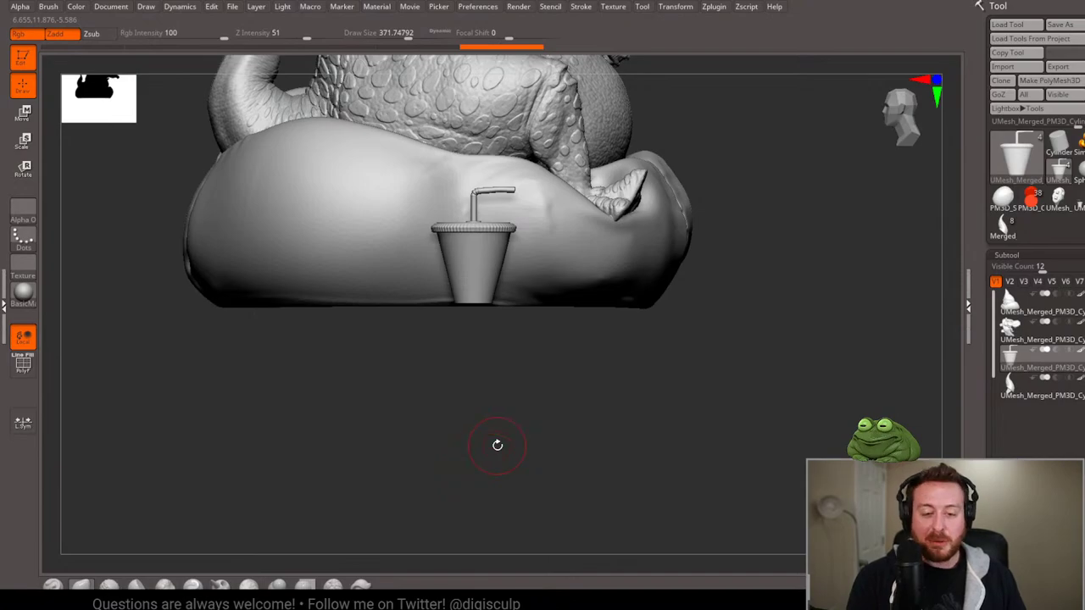
pyautogui.moveTo(656, 315)
pyautogui.mouseDown()
pyautogui.moveTo(775, 334)
pyautogui.moveTo(799, 412)
pyautogui.mouseUp()
pyautogui.hotkey('shift', 'f')
pyautogui.hotkey('shift', 'f')
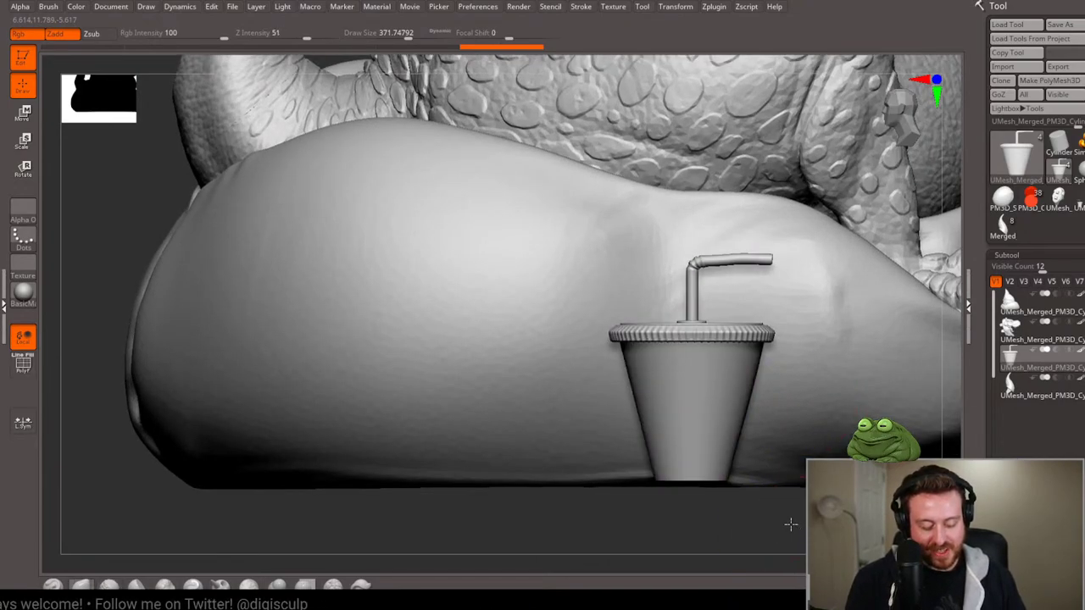
pyautogui.moveTo(788, 521)
pyautogui.keyDown('alt'); pyautogui.mouseDown()
pyautogui.moveTo(761, 506)
pyautogui.moveTo(730, 450)
pyautogui.moveTo(477, 452)
pyautogui.moveTo(560, 520)
pyautogui.mouseUp(); pyautogui.keyUp('alt')
pyautogui.hotkey('shift', 'f')
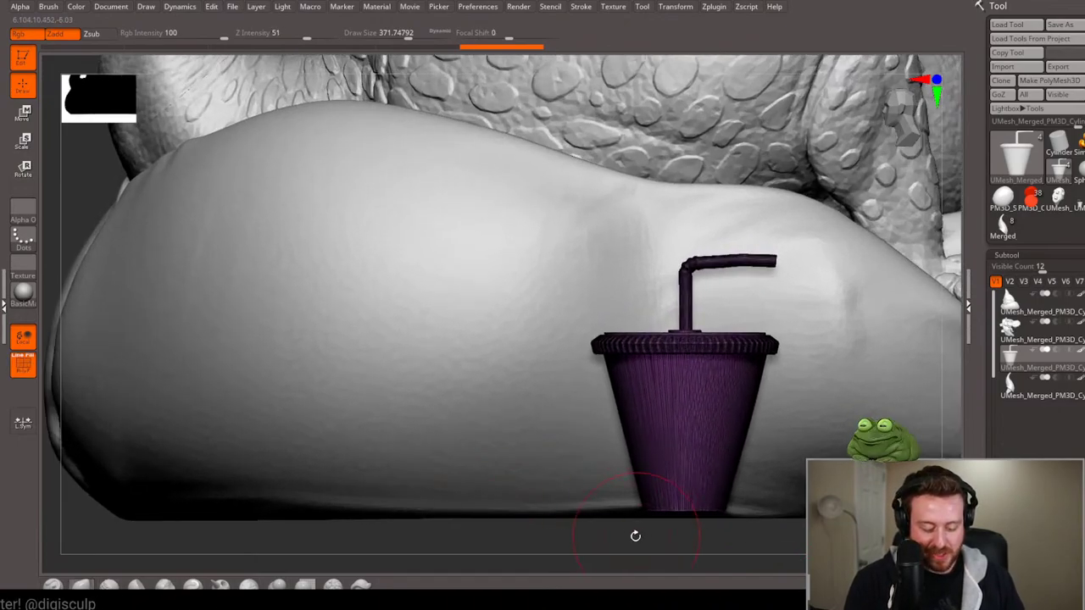
pyautogui.moveTo(634, 536); pyautogui.dragTo(472, 484)
pyautogui.hotkey('shift', 'f')
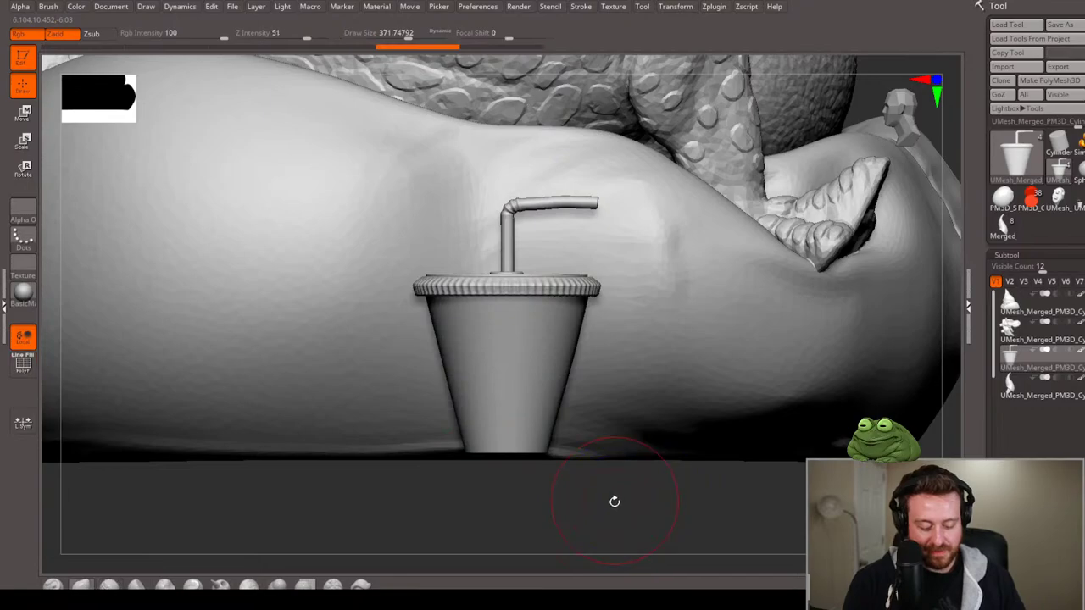
pyautogui.moveTo(615, 502); pyautogui.dragTo(594, 509)
# Solo the cup subtool and frame it in a straight front view.
pyautogui.press('f')
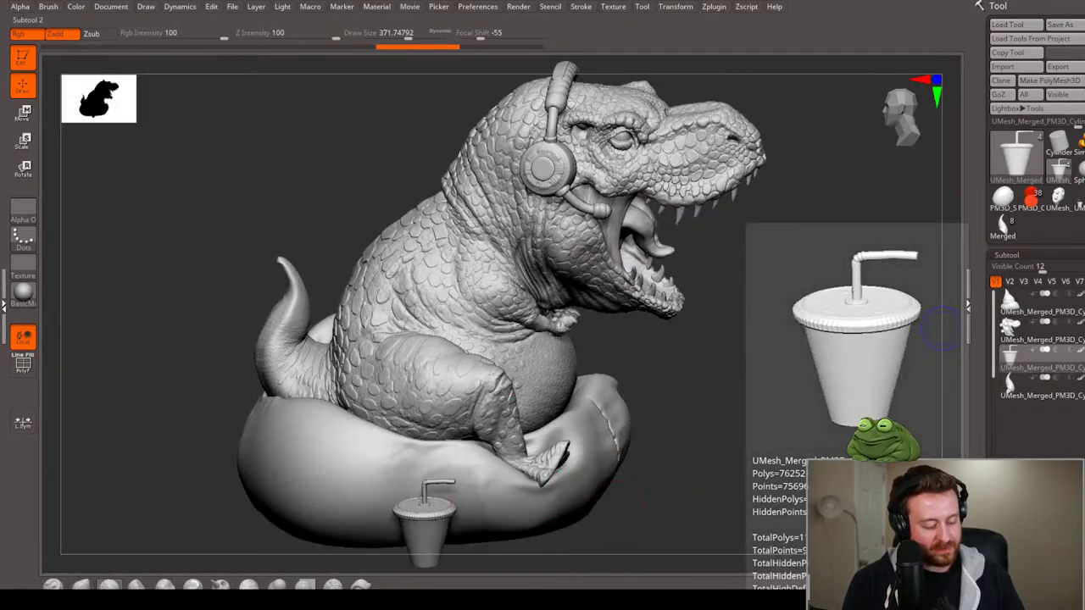
pyautogui.keyDown('shift'); pyautogui.click(1045, 350); pyautogui.keyUp('shift')
pyautogui.press('f')
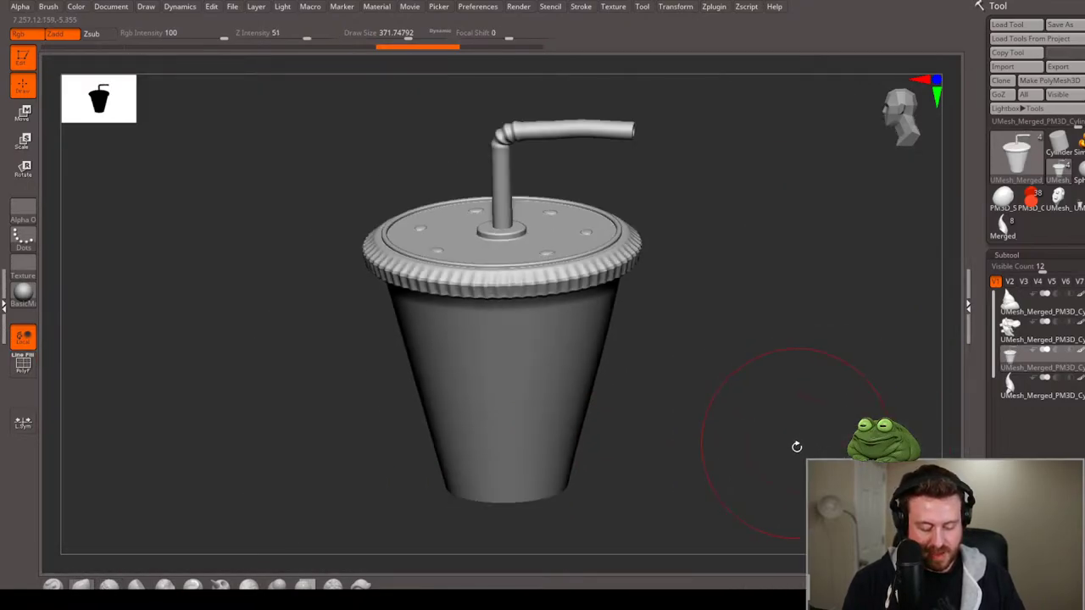
pyautogui.moveTo(794, 449)
pyautogui.keyDown('shift'); pyautogui.mouseDown()
pyautogui.moveTo(747, 383)
pyautogui.moveTo(743, 410)
pyautogui.mouseUp(); pyautogui.keyUp('shift')
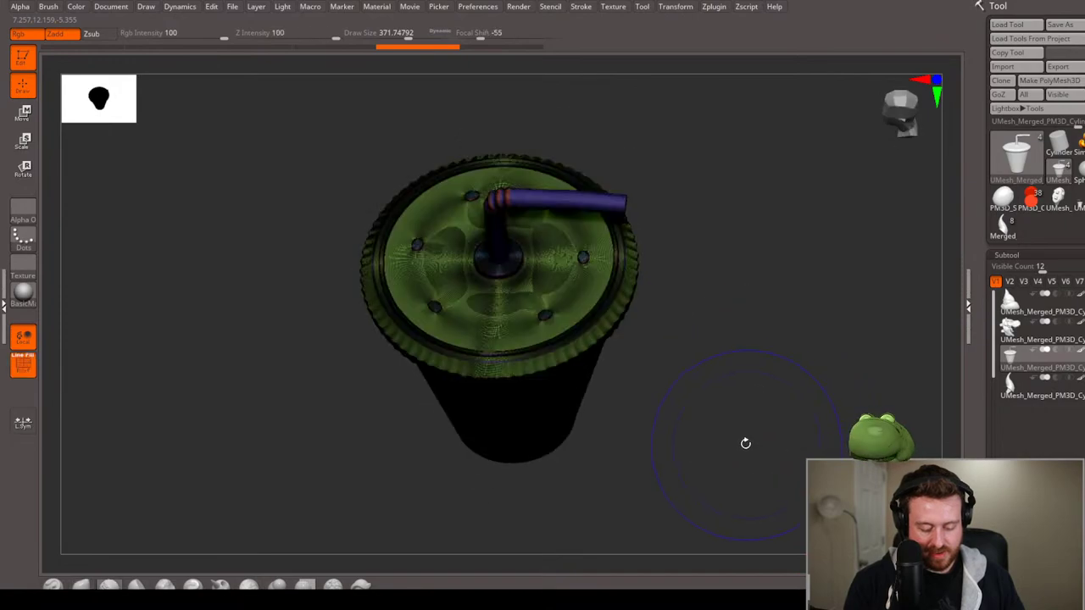
# Set the DynaMesh resolution to 208 in Tool > Geometry and remesh the cup.
pyautogui.click(1024, 252)
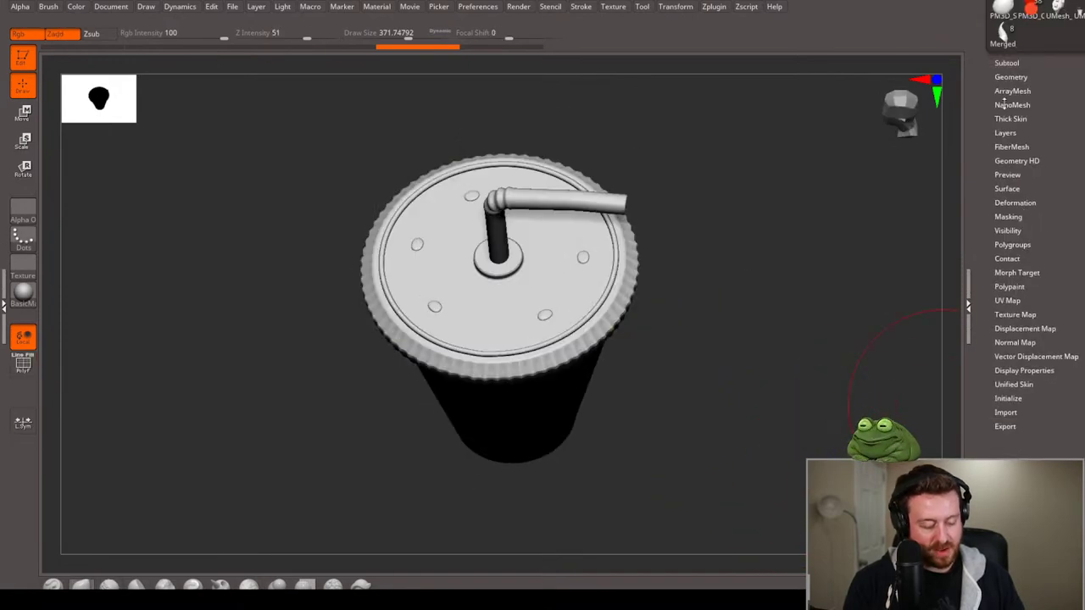
pyautogui.click(1009, 76)
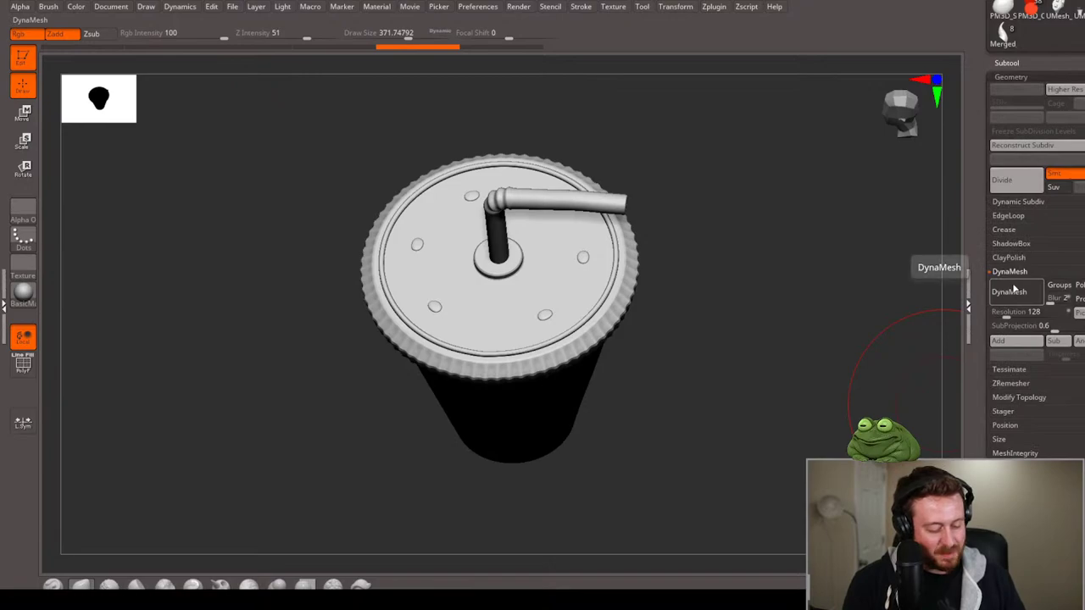
pyautogui.hotkey('ctrl', 'shift', 'd')
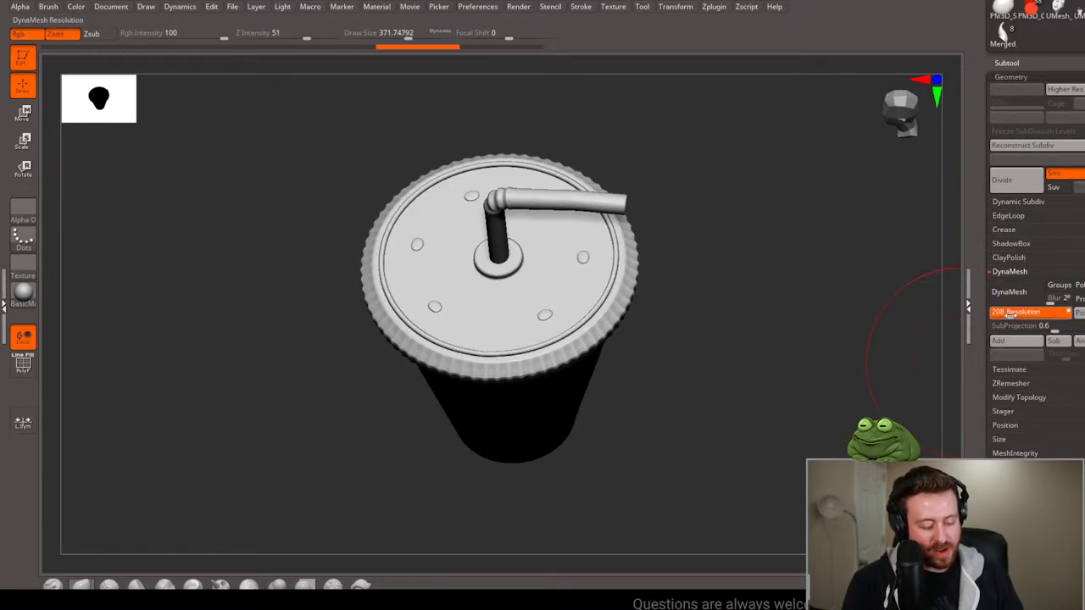
pyautogui.keyDown('ctrl'); pyautogui.moveTo(722, 328); pyautogui.dragTo(738, 312); pyautogui.keyUp('ctrl')
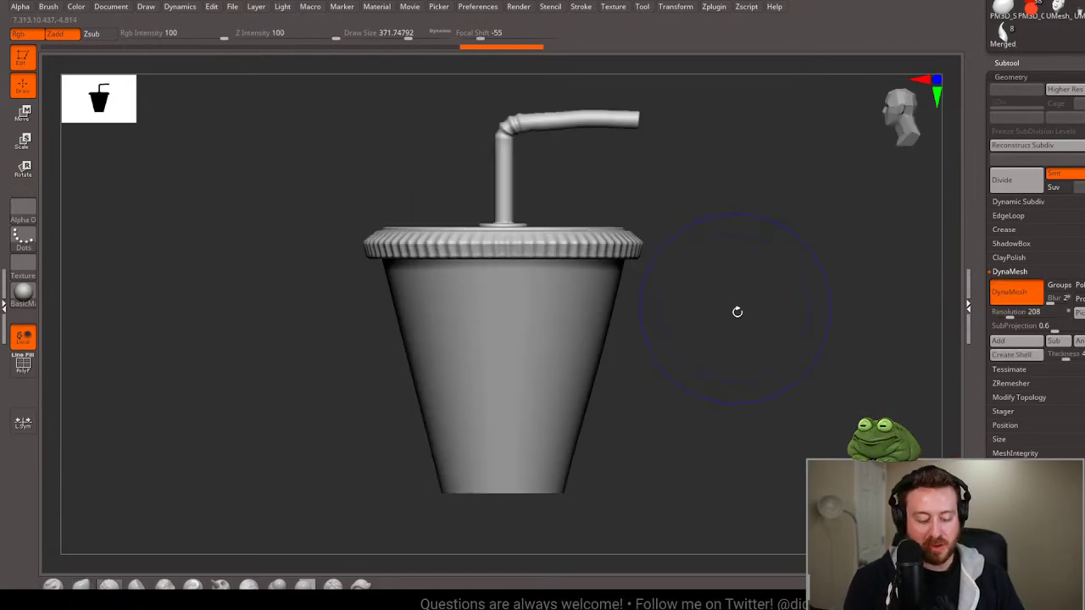
pyautogui.moveTo(760, 262)
pyautogui.mouseDown()
pyautogui.moveTo(762, 281)
pyautogui.moveTo(719, 195)
pyautogui.mouseUp()
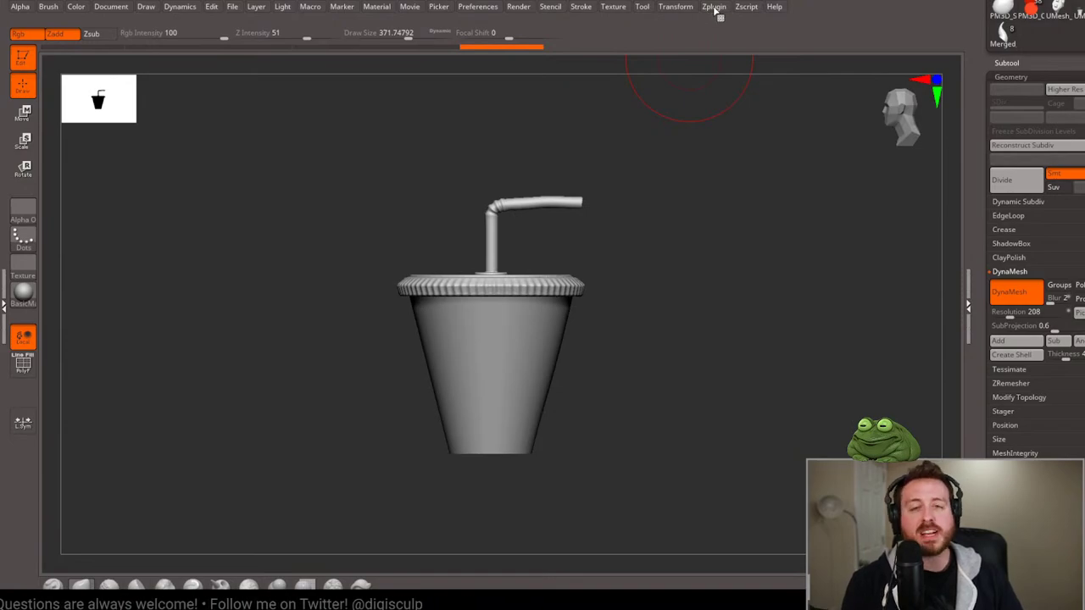
# Decimate the cup to 20k points and inspect it from several angles.
pyautogui.click(715, 7)
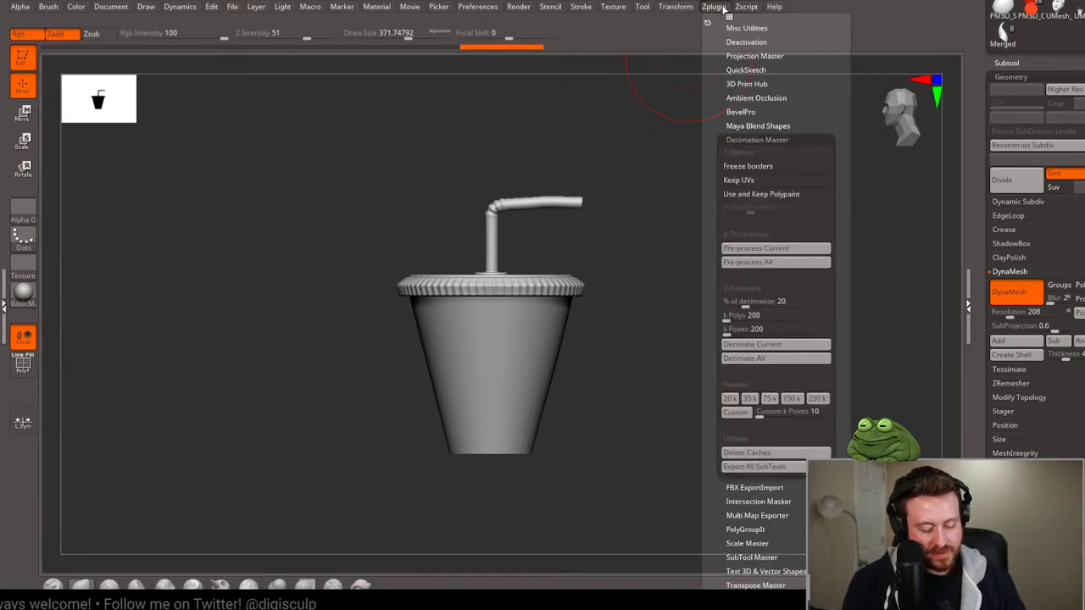
pyautogui.click(729, 399)
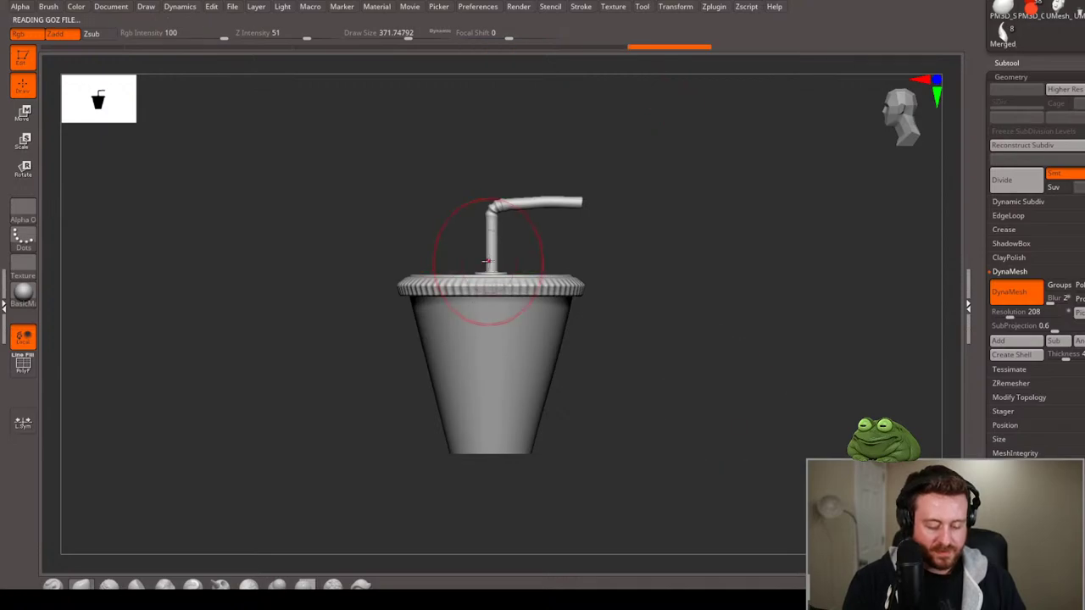
pyautogui.moveTo(678, 285)
pyautogui.mouseDown()
pyautogui.moveTo(666, 322)
pyautogui.moveTo(697, 399)
pyautogui.moveTo(698, 368)
pyautogui.mouseUp()
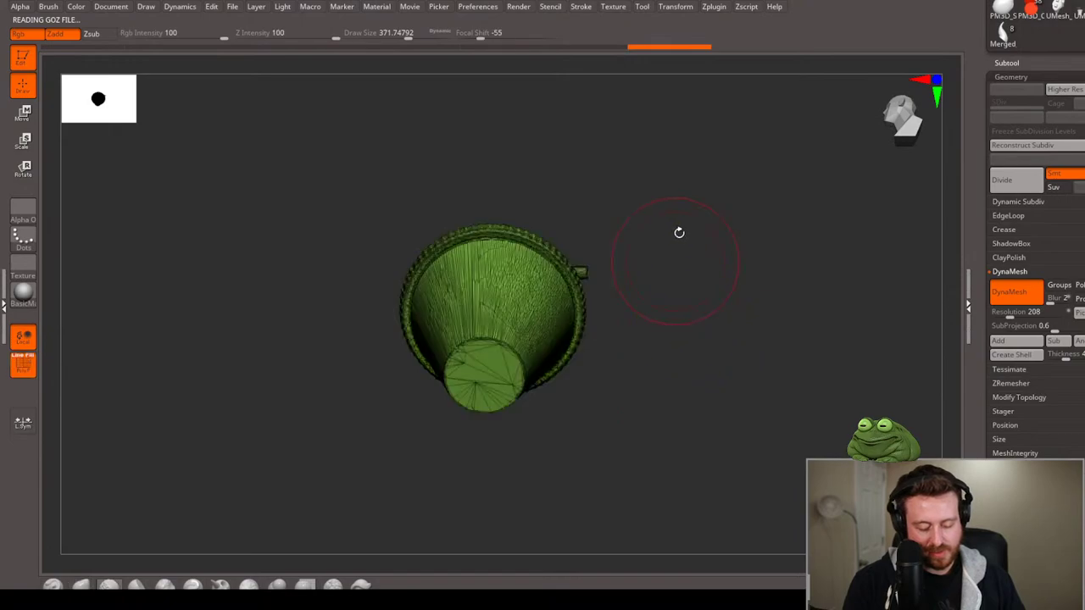
pyautogui.moveTo(680, 232)
pyautogui.mouseDown()
pyautogui.moveTo(691, 250)
pyautogui.moveTo(884, 279)
pyautogui.mouseUp()
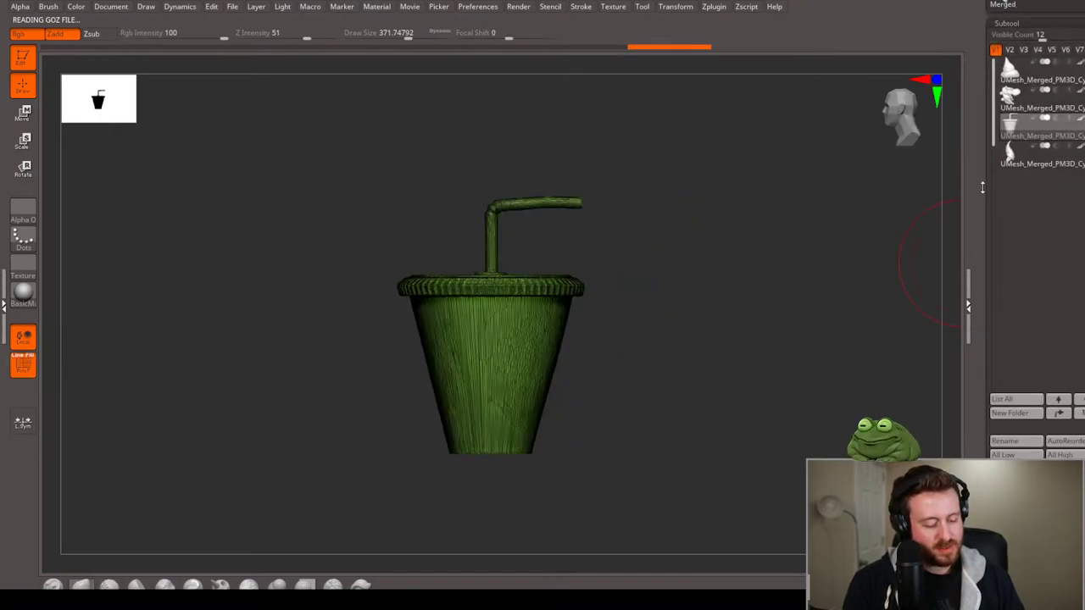
pyautogui.click(1007, 63)
# Unhide all subtools, turn off the PolyF wireframe, and frame the full dinosaur scene.
pyautogui.hotkey('ctrl', 'shift', 's')
pyautogui.hotkey('shift', 'f')
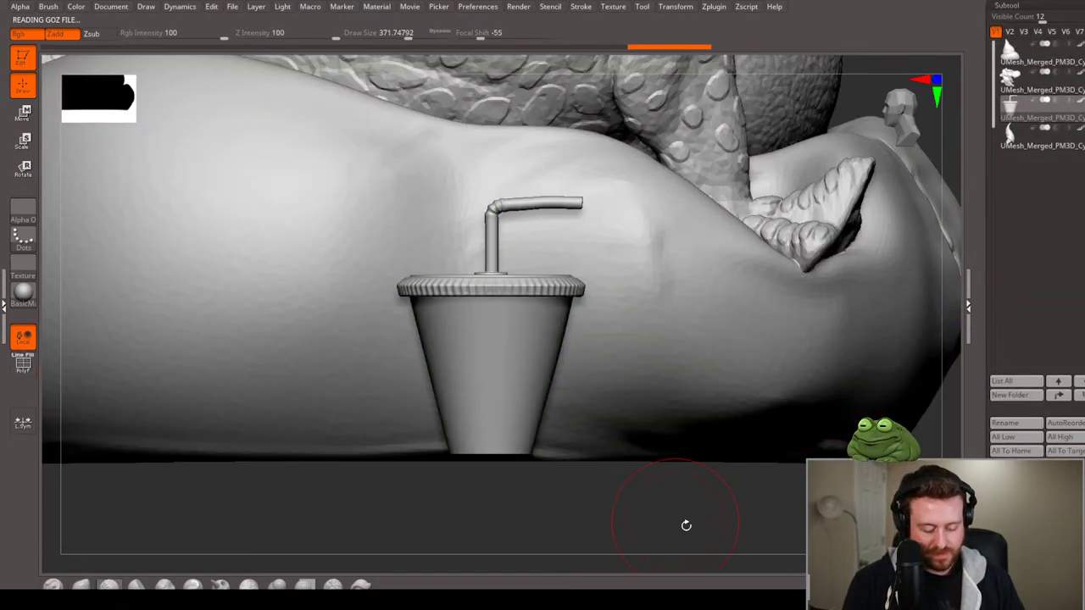
pyautogui.press('f')
pyautogui.moveTo(723, 503)
pyautogui.mouseDown()
pyautogui.moveTo(710, 511)
pyautogui.moveTo(720, 508)
pyautogui.moveTo(708, 502)
pyautogui.moveTo(704, 392)
pyautogui.moveTo(744, 427)
pyautogui.moveTo(687, 373)
pyautogui.moveTo(747, 431)
pyautogui.moveTo(756, 402)
pyautogui.moveTo(739, 397)
pyautogui.mouseUp()
pyautogui.press('f')
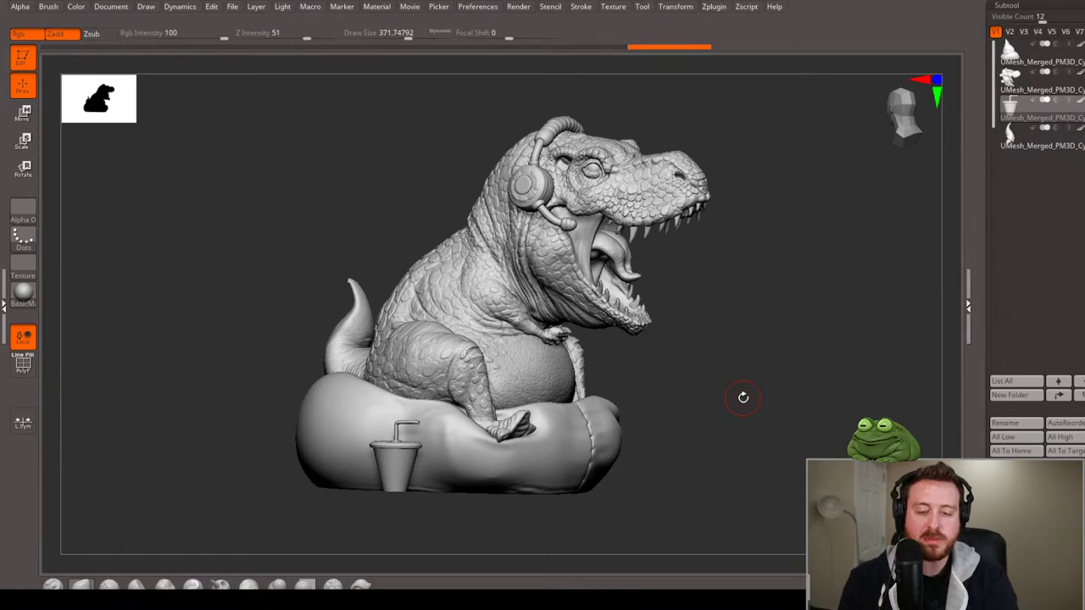
pyautogui.moveTo(743, 398); pyautogui.dragTo(725, 403)
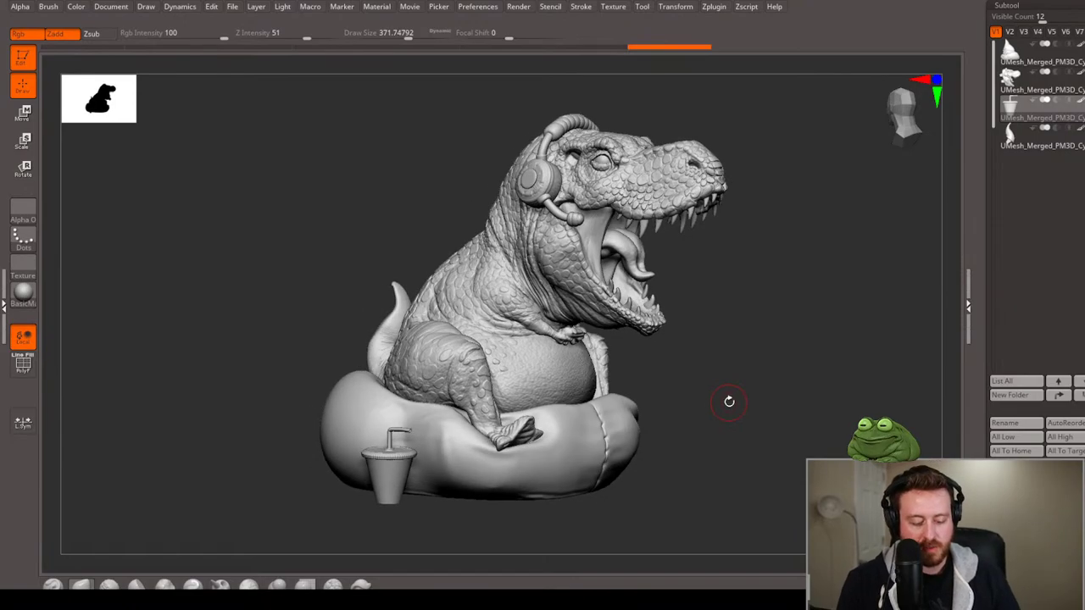
pyautogui.moveTo(787, 358)
pyautogui.mouseDown()
pyautogui.moveTo(735, 336)
pyautogui.moveTo(760, 357)
pyautogui.mouseUp()
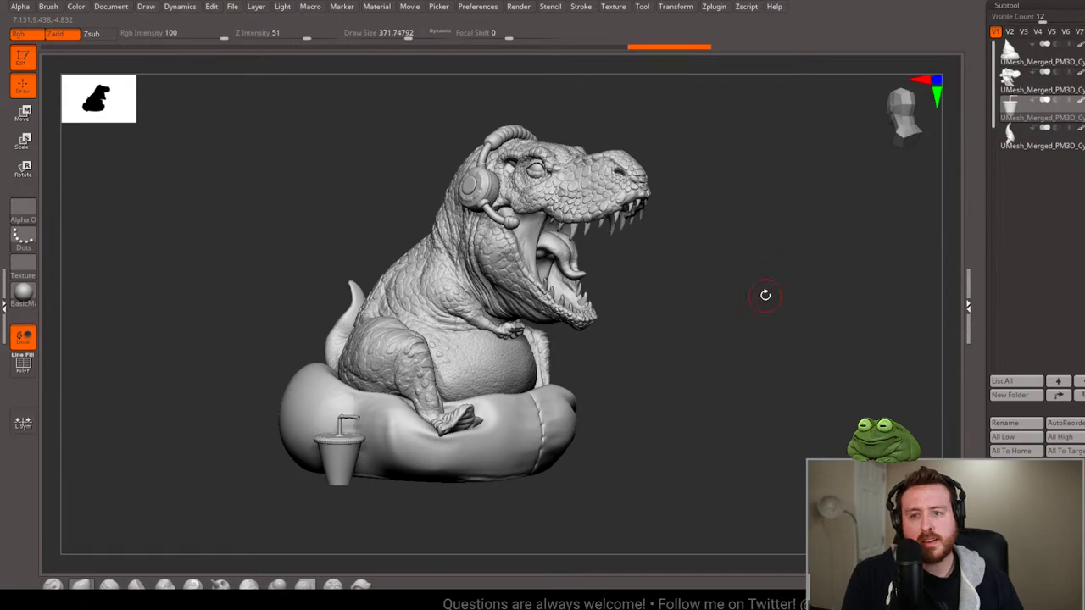
pyautogui.moveTo(797, 288)
pyautogui.mouseDown()
pyautogui.moveTo(785, 330)
pyautogui.moveTo(775, 327)
pyautogui.moveTo(795, 323)
pyautogui.mouseUp()
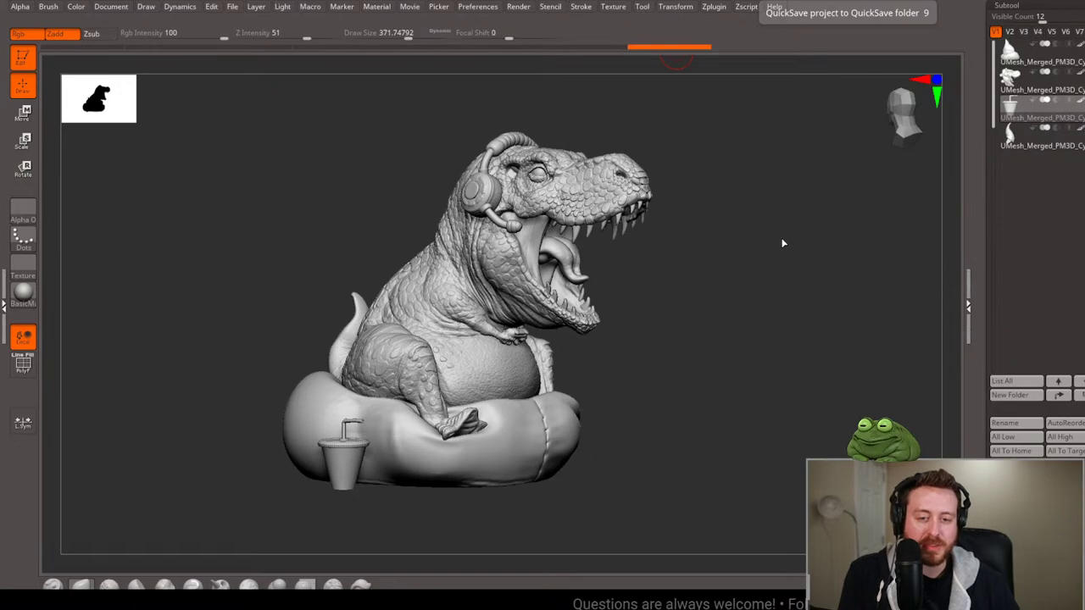
# Select the body-and-beanbag, tail and head subtools in turn, ending with the head active.
pyautogui.moveTo(763, 258)
pyautogui.mouseDown()
pyautogui.moveTo(734, 269)
pyautogui.moveTo(779, 281)
pyautogui.mouseUp()
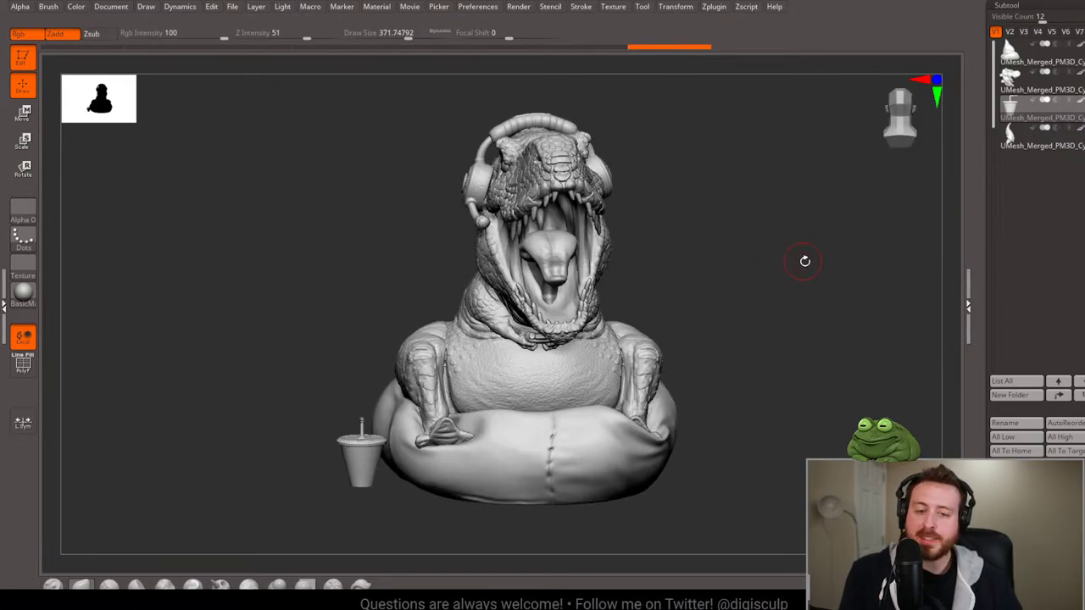
pyautogui.moveTo(751, 167)
pyautogui.keyDown('alt'); pyautogui.mouseDown()
pyautogui.moveTo(737, 266)
pyautogui.moveTo(833, 286)
pyautogui.moveTo(615, 281)
pyautogui.moveTo(644, 276)
pyautogui.moveTo(732, 308)
pyautogui.moveTo(704, 262)
pyautogui.moveTo(688, 294)
pyautogui.moveTo(731, 310)
pyautogui.moveTo(580, 298)
pyautogui.mouseUp(); pyautogui.keyUp('alt')
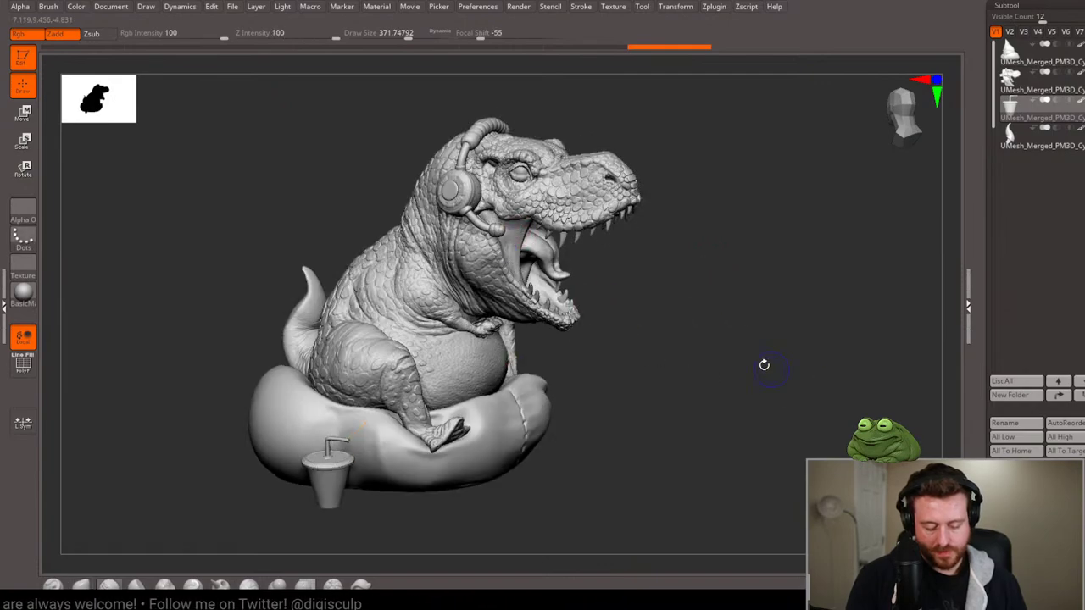
pyautogui.keyDown('alt'); pyautogui.click(436, 471); pyautogui.keyUp('alt')
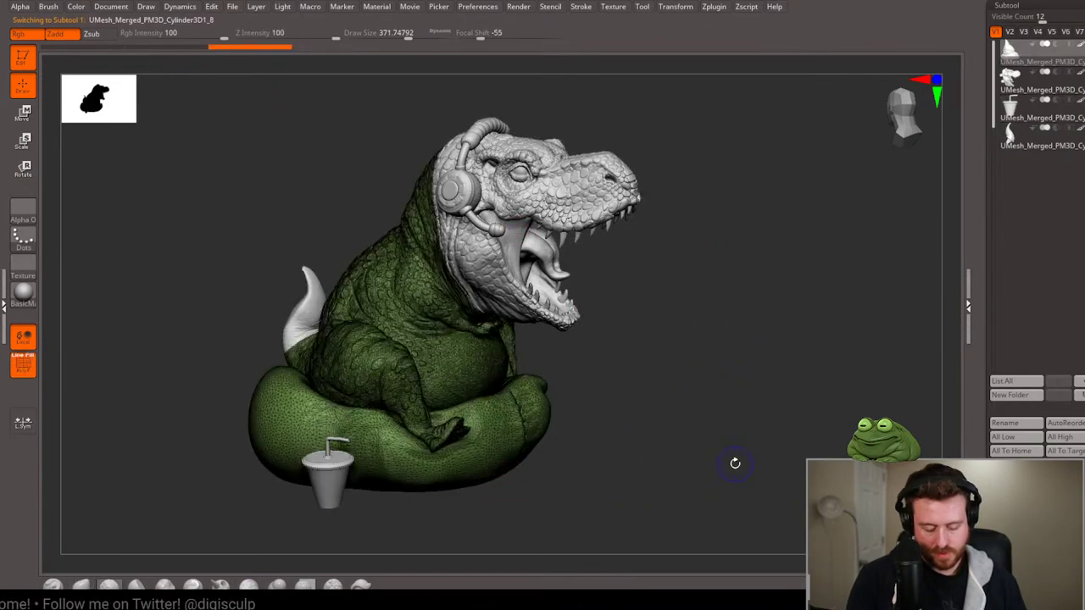
pyautogui.moveTo(720, 438); pyautogui.dragTo(526, 428)
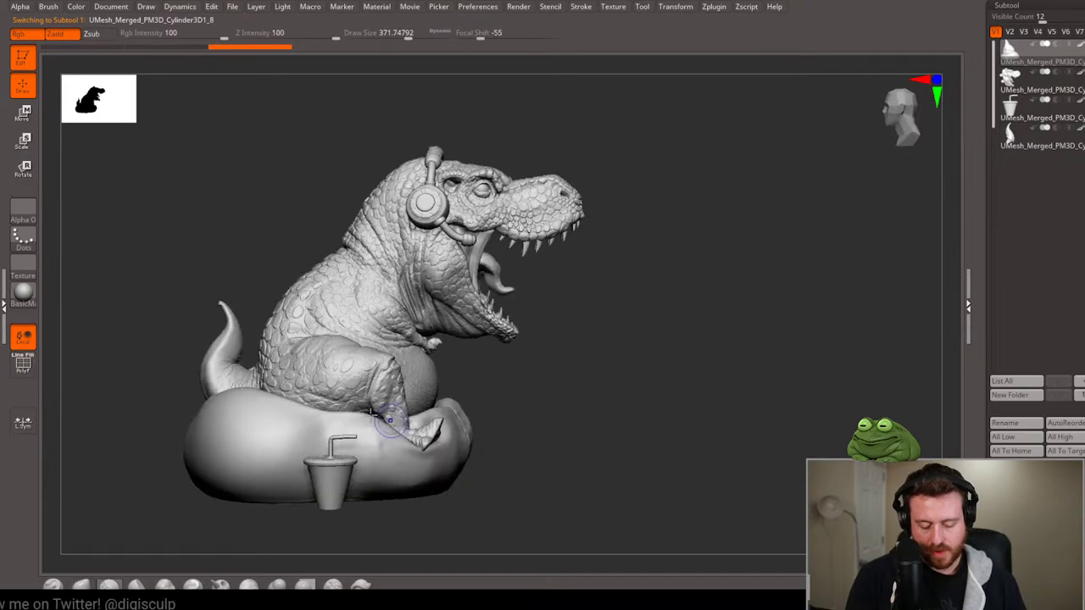
pyautogui.keyDown('alt'); pyautogui.click(225, 360); pyautogui.keyUp('alt')
pyautogui.keyDown('alt'); pyautogui.click(483, 214); pyautogui.keyUp('alt')
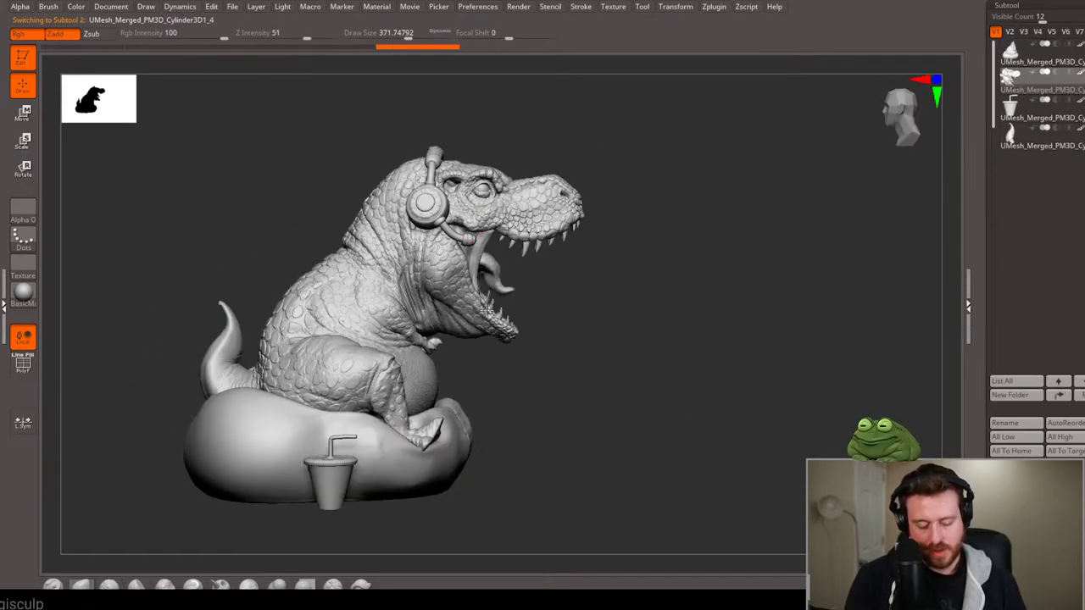
pyautogui.moveTo(651, 291)
pyautogui.mouseDown()
pyautogui.moveTo(686, 351)
pyautogui.moveTo(758, 303)
pyautogui.moveTo(809, 359)
pyautogui.moveTo(806, 341)
pyautogui.mouseUp()
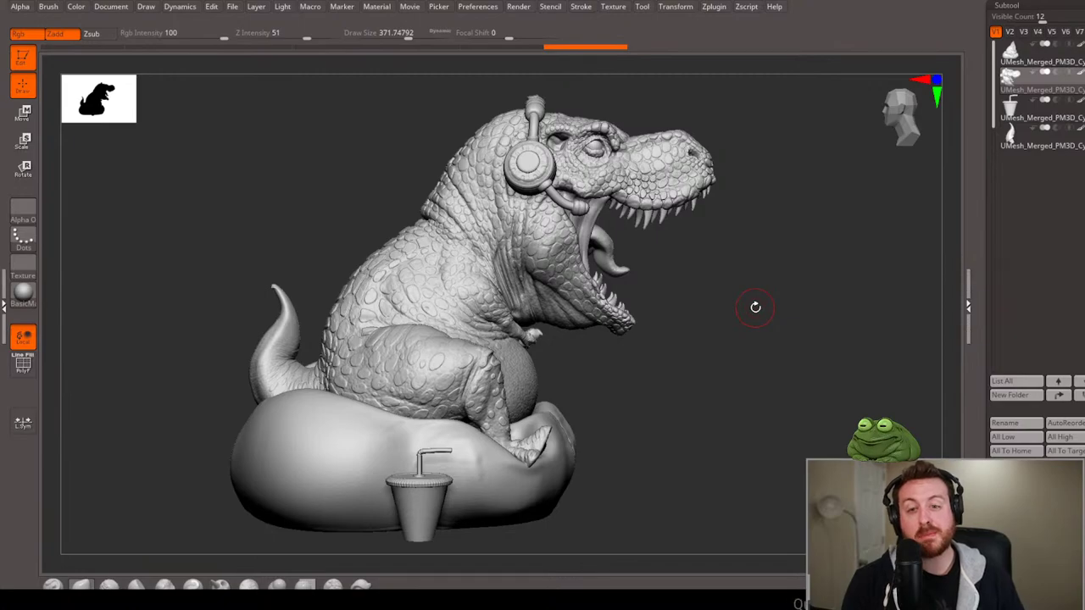
# Orbit around the T-rex through three-quarter front and side views to inspect the head.
pyautogui.moveTo(791, 293); pyautogui.dragTo(784, 294)
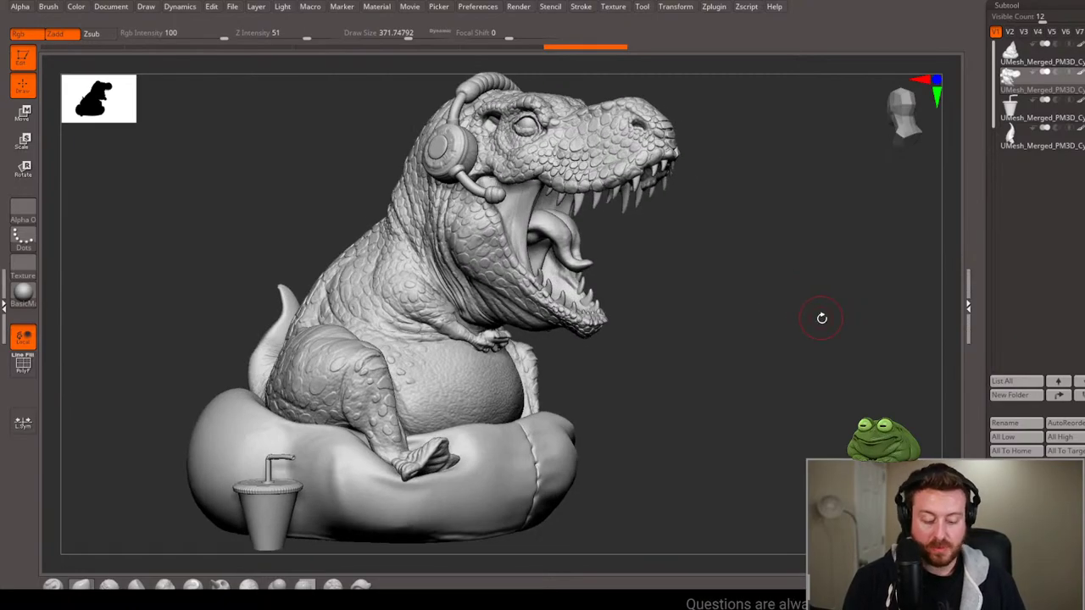
pyautogui.moveTo(829, 328)
pyautogui.mouseDown()
pyautogui.moveTo(819, 310)
pyautogui.moveTo(847, 359)
pyautogui.moveTo(887, 351)
pyautogui.mouseUp()
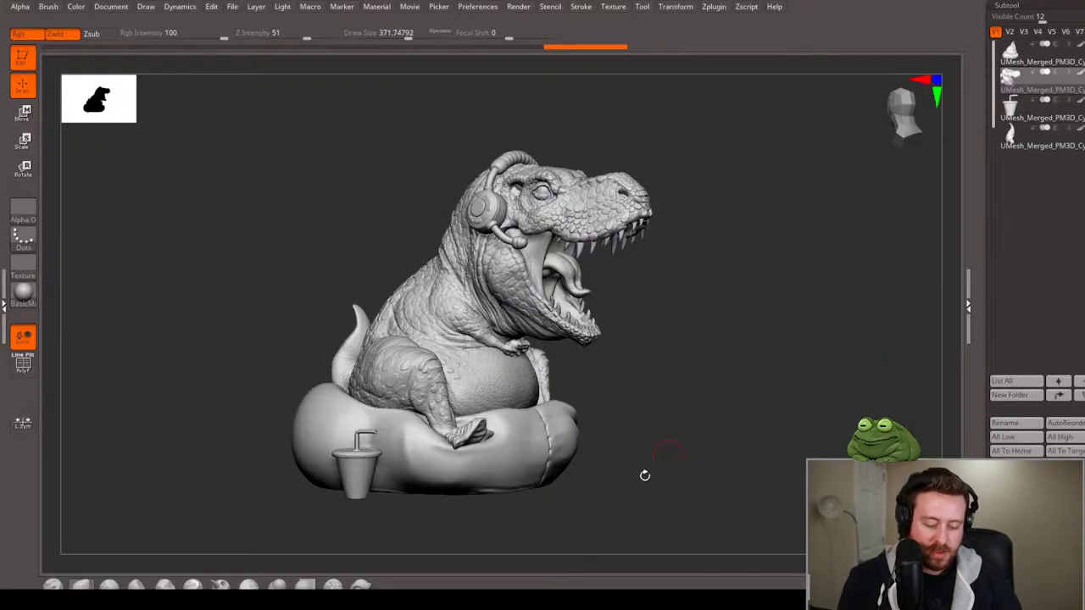
pyautogui.moveTo(682, 398); pyautogui.dragTo(737, 384)
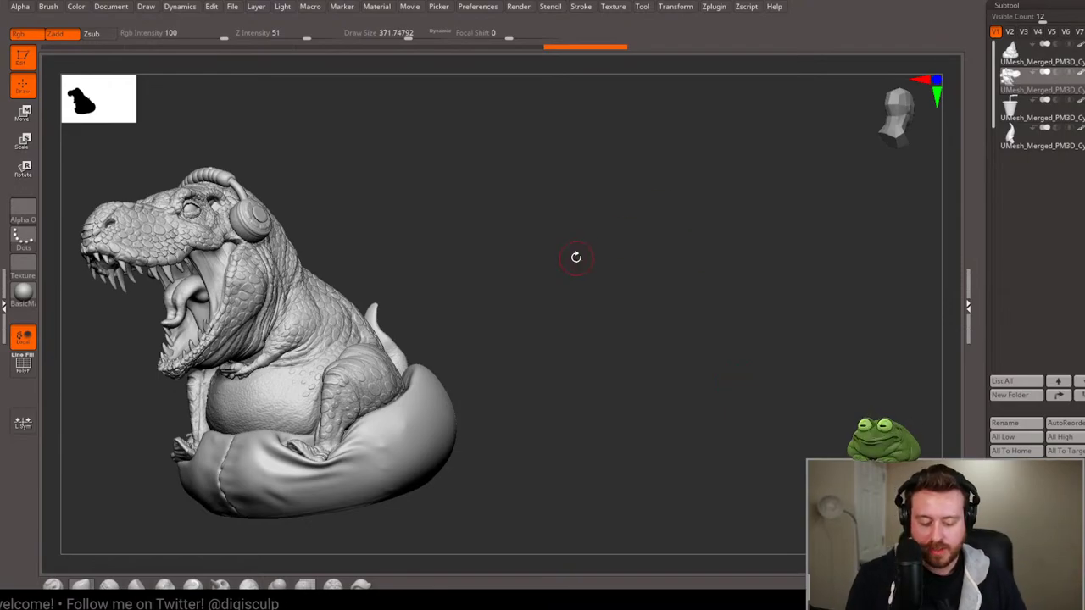
pyautogui.moveTo(577, 257)
pyautogui.mouseDown()
pyautogui.moveTo(695, 232)
pyautogui.moveTo(817, 247)
pyautogui.moveTo(676, 245)
pyautogui.moveTo(726, 305)
pyautogui.moveTo(748, 307)
pyautogui.mouseUp()
pyautogui.moveTo(842, 341)
pyautogui.mouseDown()
pyautogui.moveTo(761, 348)
pyautogui.moveTo(743, 328)
pyautogui.mouseUp()
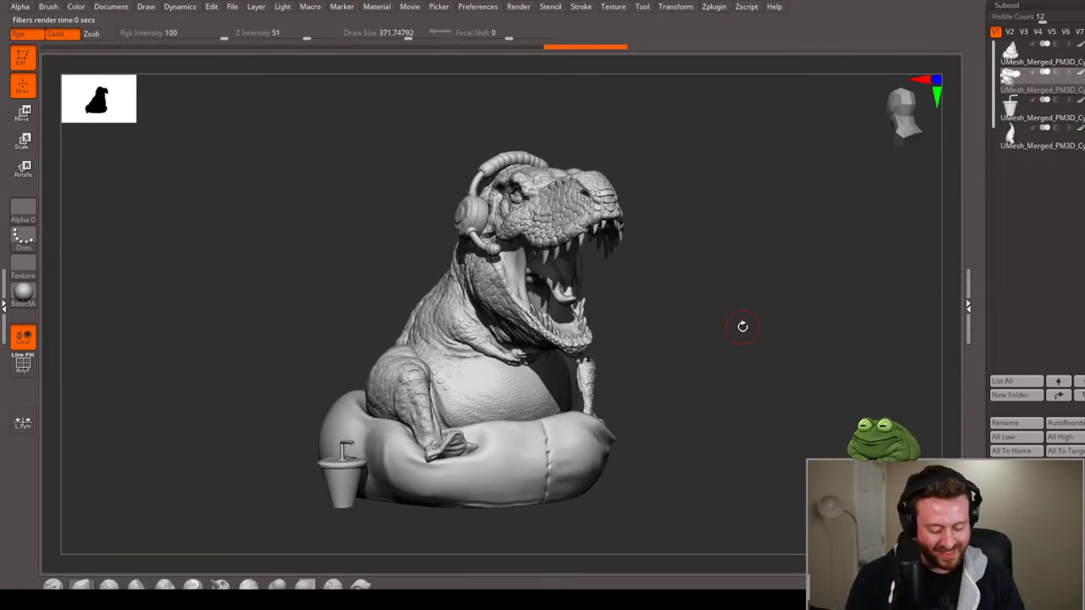
pyautogui.moveTo(747, 305)
pyautogui.mouseDown()
pyautogui.moveTo(770, 320)
pyautogui.moveTo(772, 358)
pyautogui.moveTo(714, 346)
pyautogui.mouseUp()
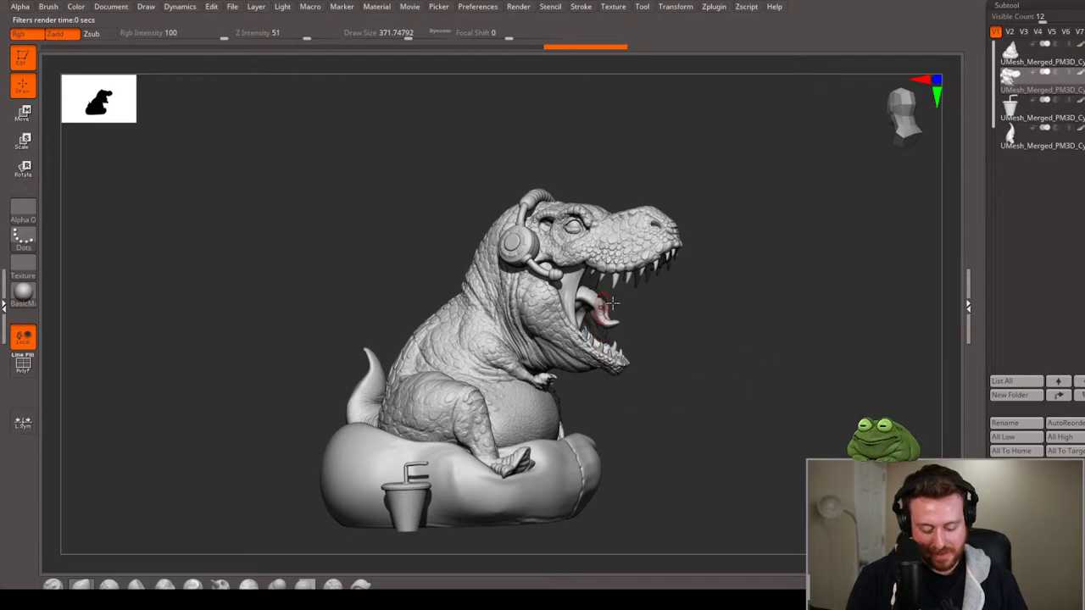
pyautogui.keyDown('shift'); pyautogui.click(1045, 71); pyautogui.keyUp('shift')
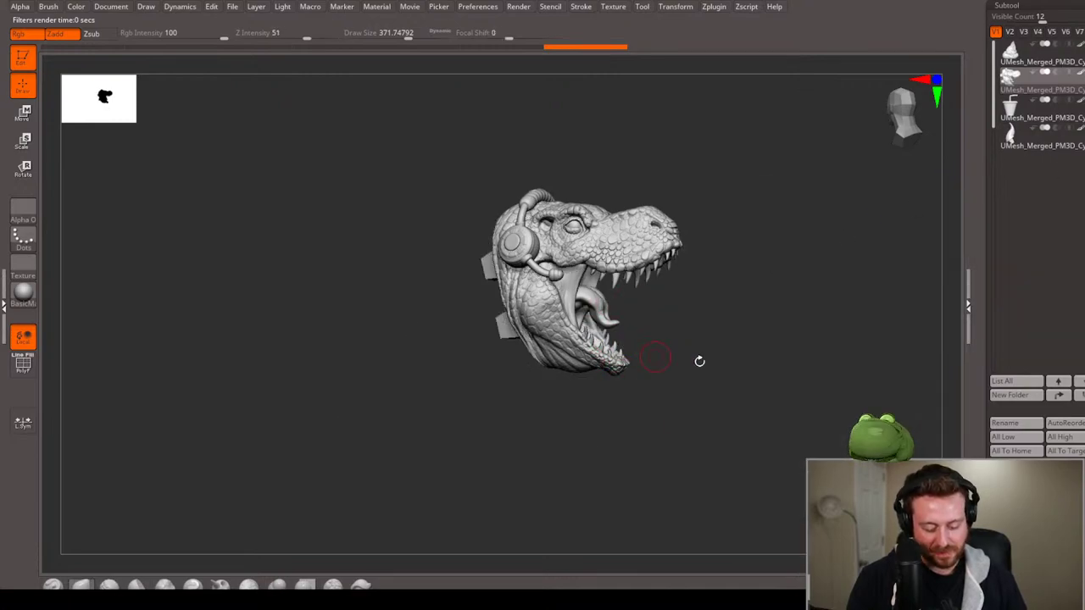
pyautogui.moveTo(698, 361); pyautogui.dragTo(725, 357)
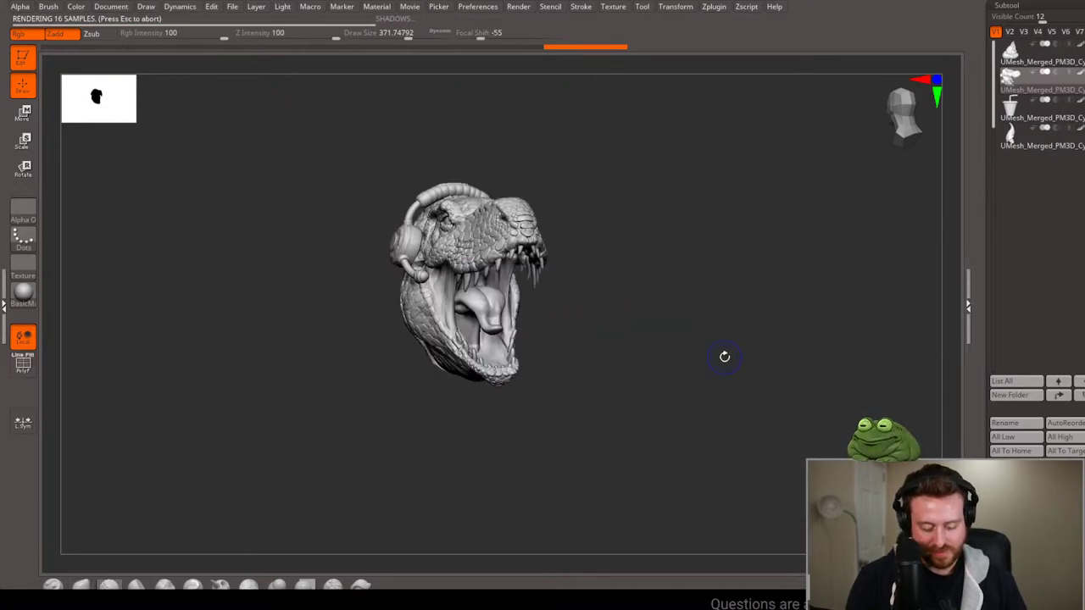
pyautogui.moveTo(642, 356); pyautogui.dragTo(657, 364)
pyautogui.keyDown('alt'); pyautogui.moveTo(716, 401); pyautogui.dragTo(701, 387); pyautogui.keyUp('alt')
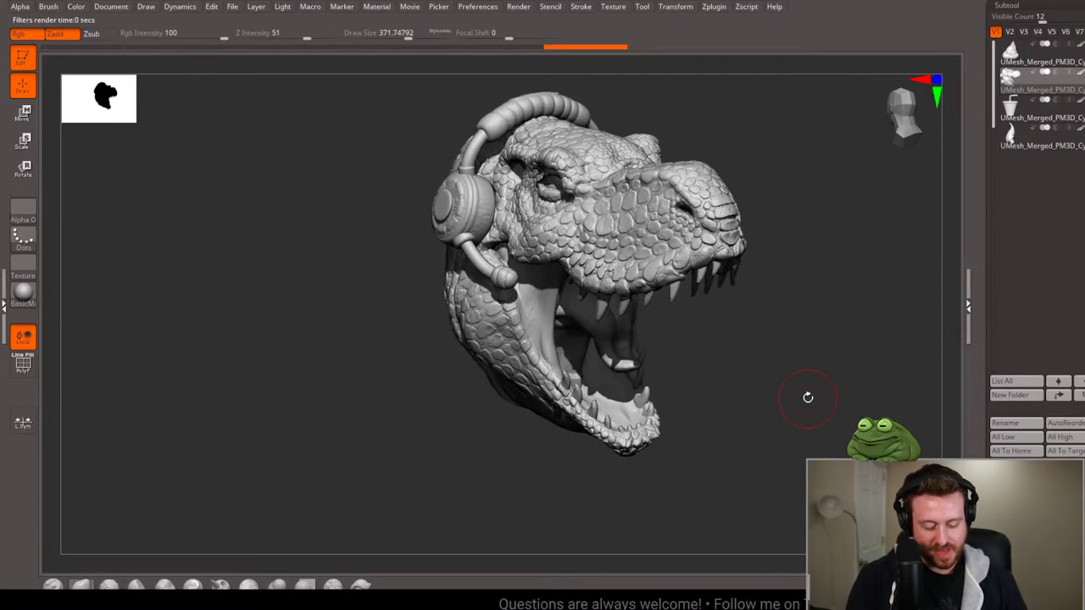
pyautogui.moveTo(806, 395)
pyautogui.mouseDown()
pyautogui.moveTo(780, 423)
pyautogui.moveTo(631, 391)
pyautogui.mouseUp()
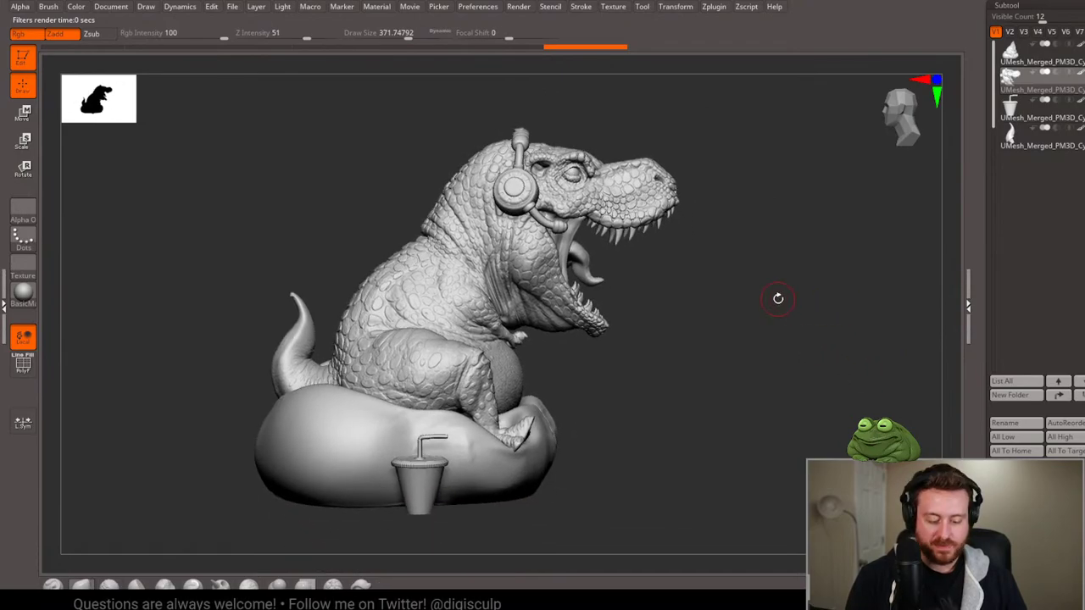
# Rotate and enlarge the view of the fully restored T-rex, beanbag and cup.
pyautogui.moveTo(777, 297)
pyautogui.mouseDown()
pyautogui.moveTo(775, 368)
pyautogui.moveTo(799, 364)
pyautogui.moveTo(842, 380)
pyautogui.moveTo(775, 365)
pyautogui.moveTo(811, 366)
pyautogui.moveTo(768, 317)
pyautogui.moveTo(821, 406)
pyautogui.moveTo(813, 386)
pyautogui.mouseUp()
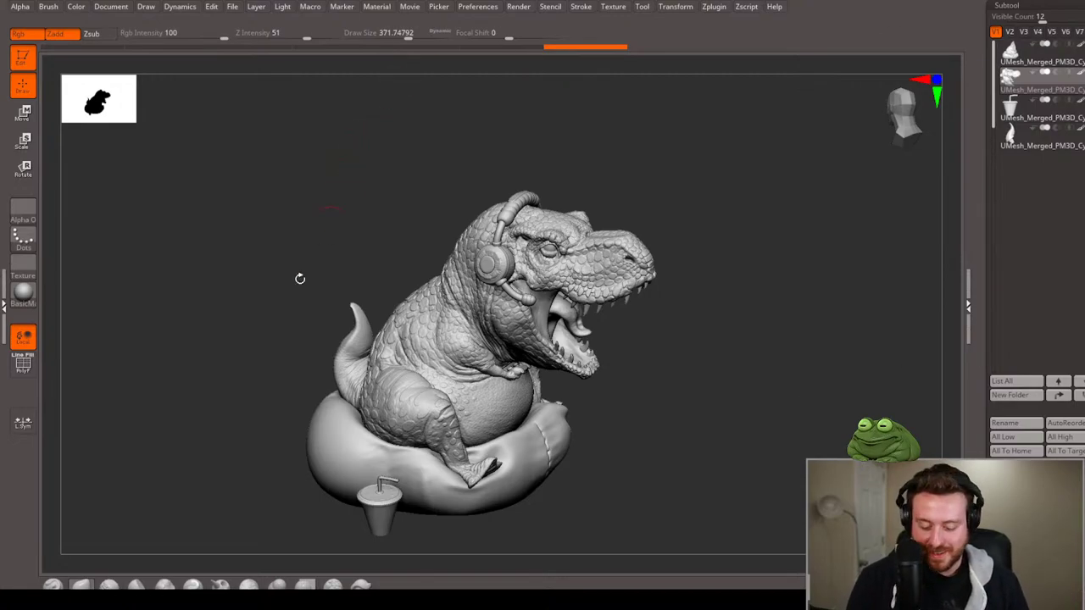
# Apply the brown zbro clay material to the whole scene and view it from the side.
pyautogui.click(23, 292)
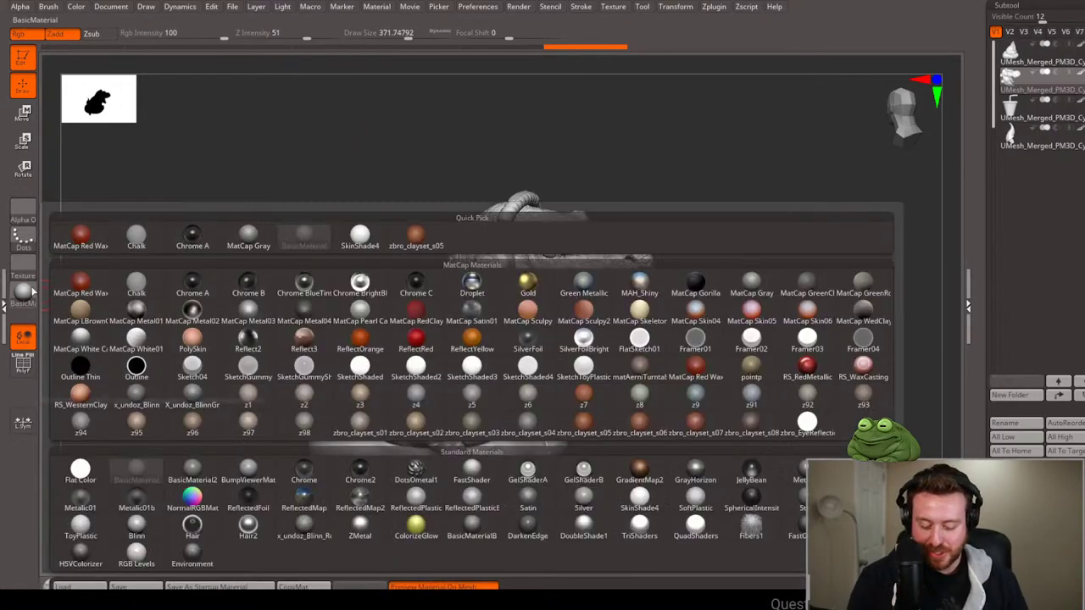
pyautogui.click(589, 423)
pyautogui.moveTo(814, 346)
pyautogui.mouseDown()
pyautogui.moveTo(768, 290)
pyautogui.moveTo(795, 301)
pyautogui.mouseUp()
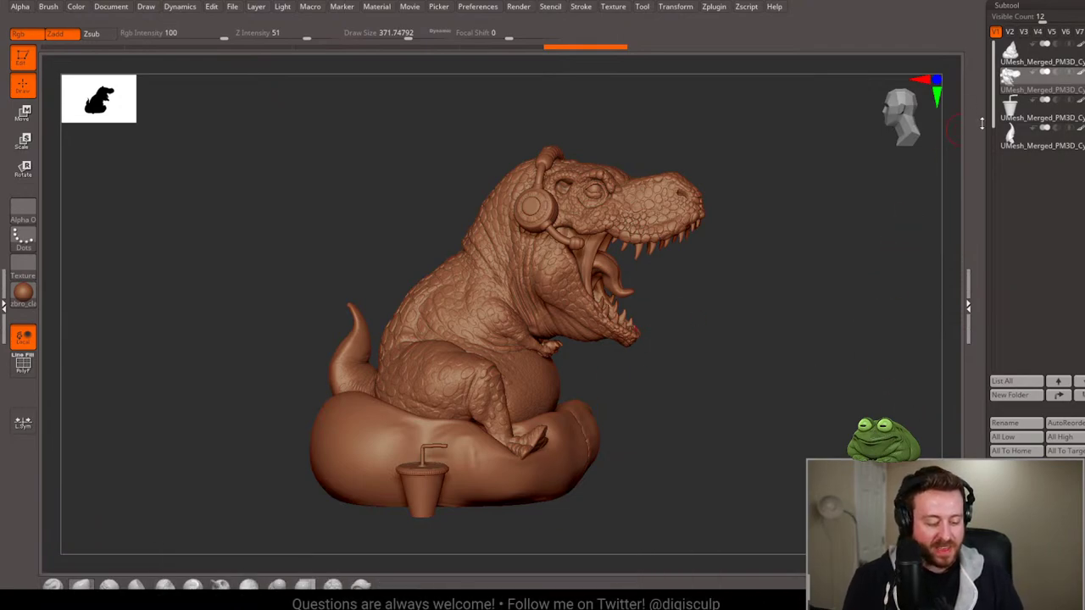
pyautogui.scroll(3, 1032, 133)
pyautogui.scroll(2, 1033, 134)
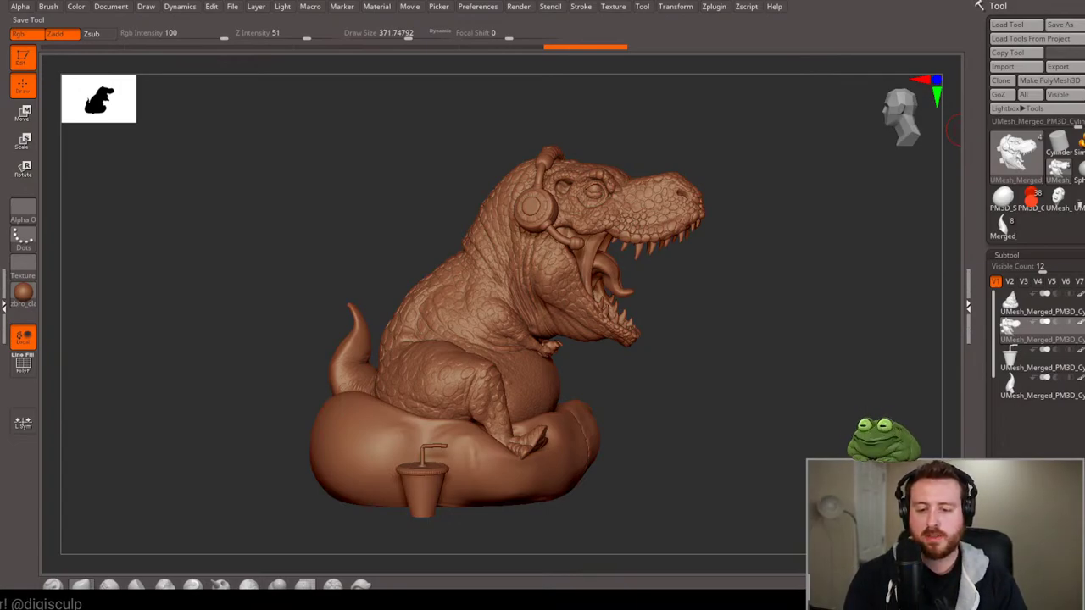
# Save the clay-shaded T-rex as the toydino .ztl tool file.
pyautogui.hotkey('ctrl', 's')
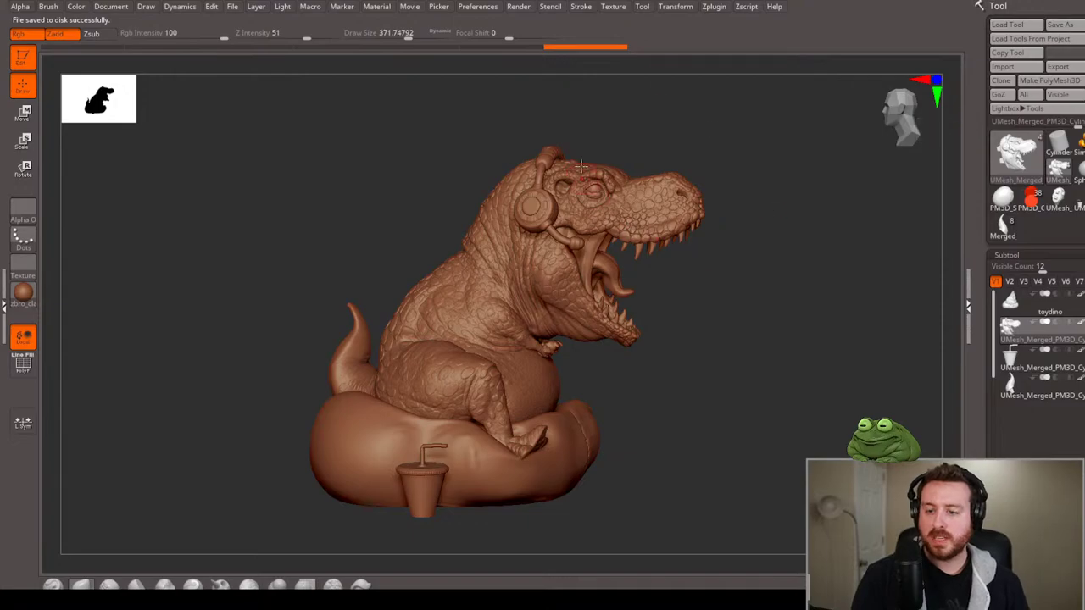
pyautogui.keyDown('alt'); pyautogui.moveTo(834, 403); pyautogui.dragTo(818, 391); pyautogui.keyUp('alt')
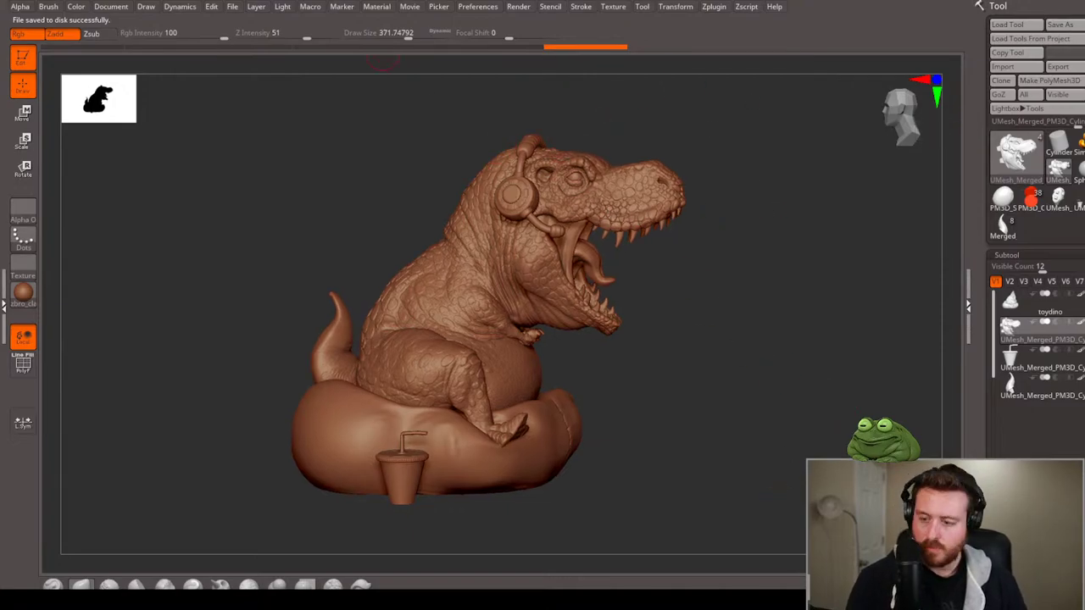